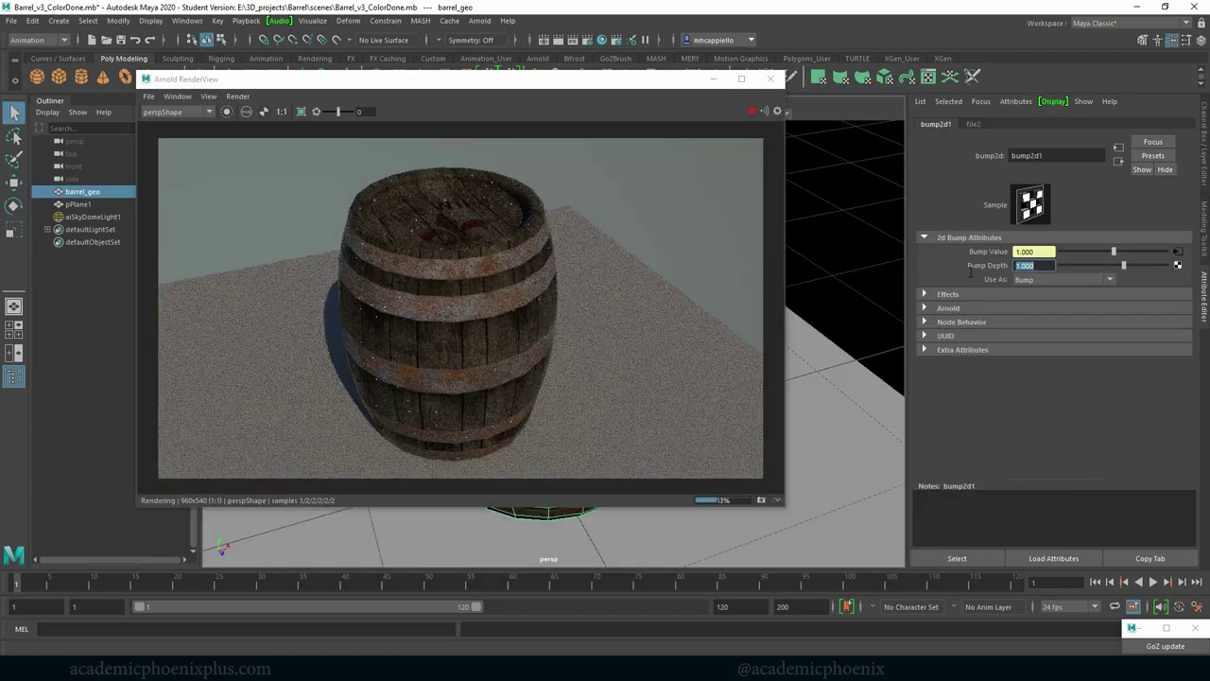
Set bump2d1's Bump Depth to 0 so the barrel renders without bump detail.
type("0")
key("Return")
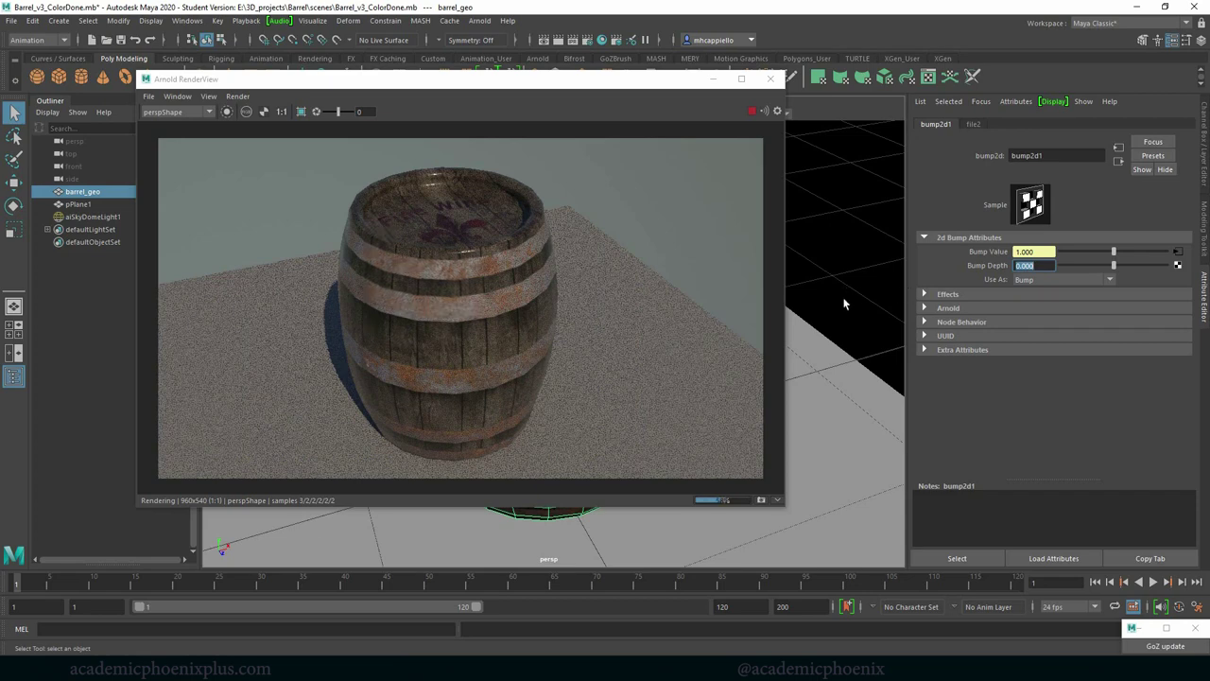
Show barrel_shader's attributes, stop the IPR render and drag Base Metalness up to 1.0.
left_click(1118, 161)
left_click(966, 358)
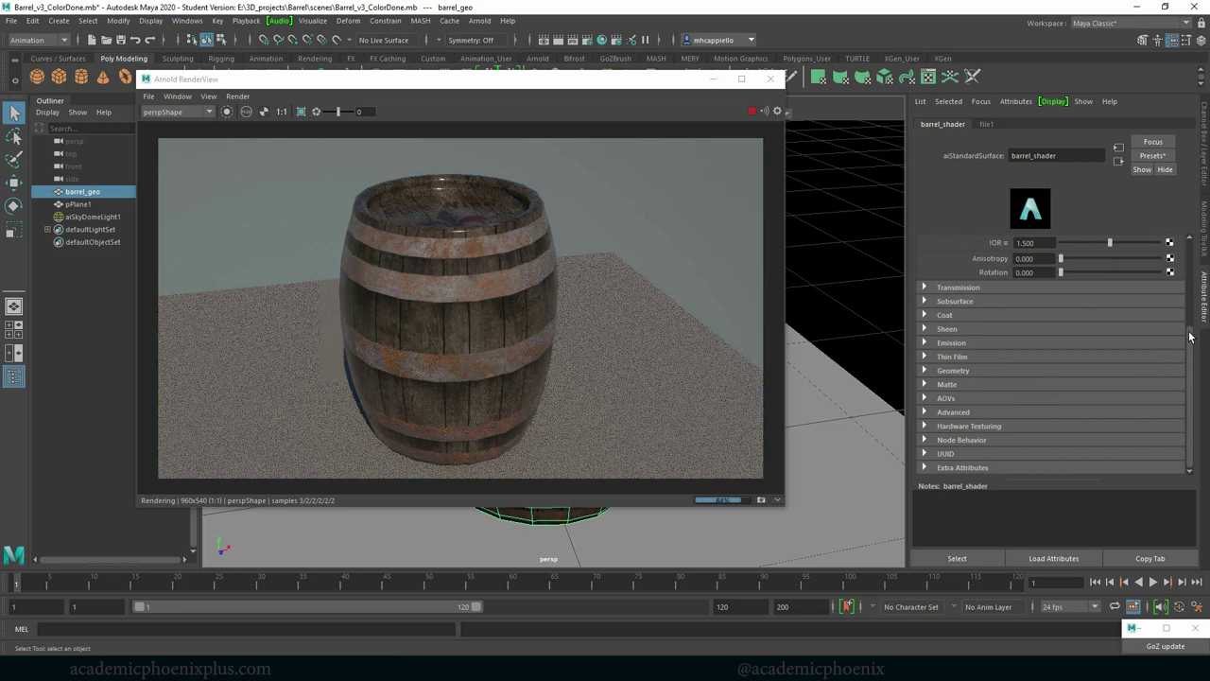
left_click_drag(1191, 332, 1197, 232)
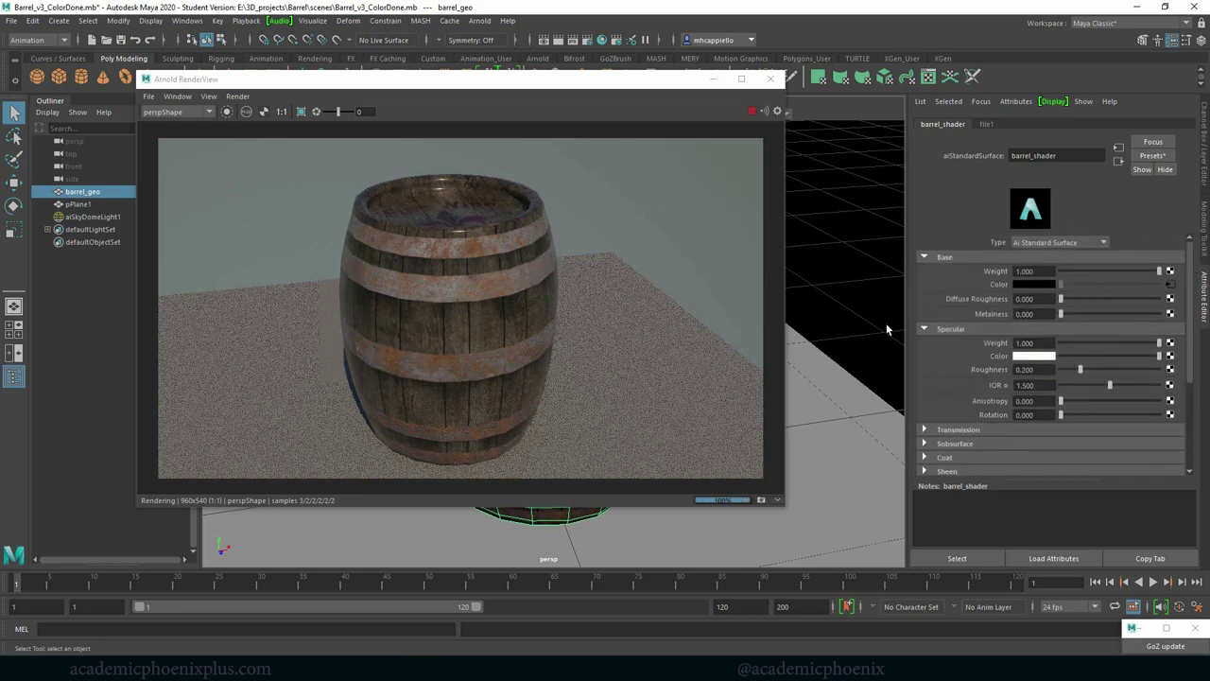
left_click(751, 111)
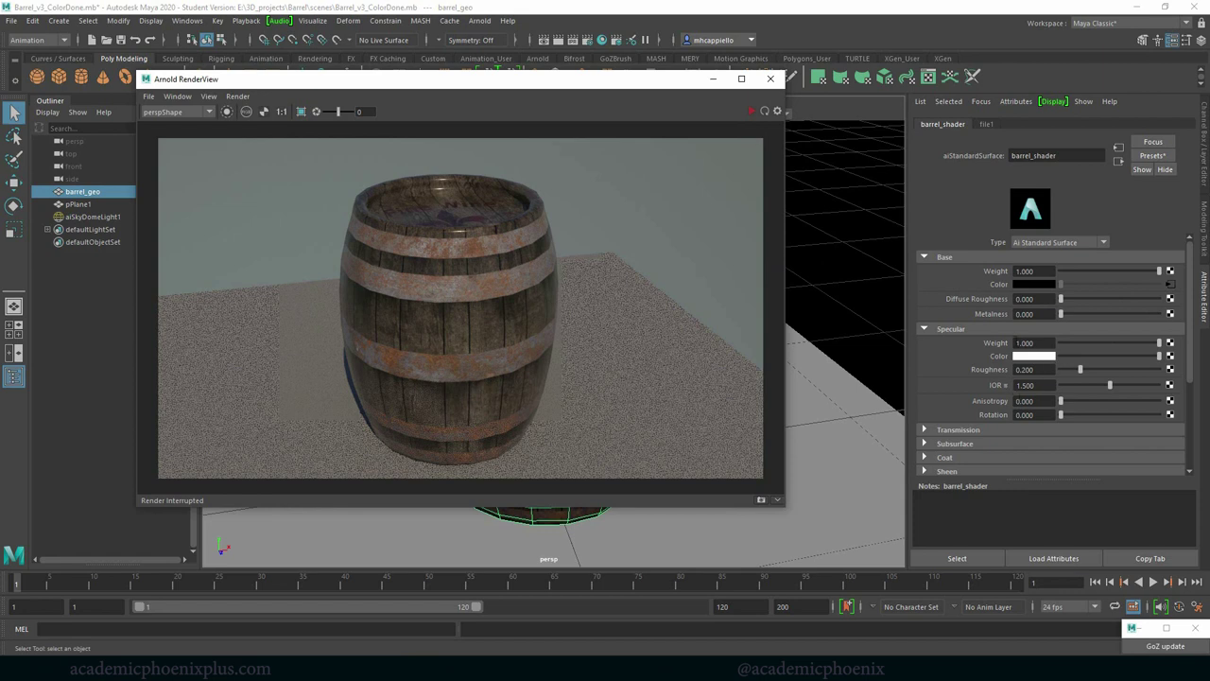
left_click(961, 329)
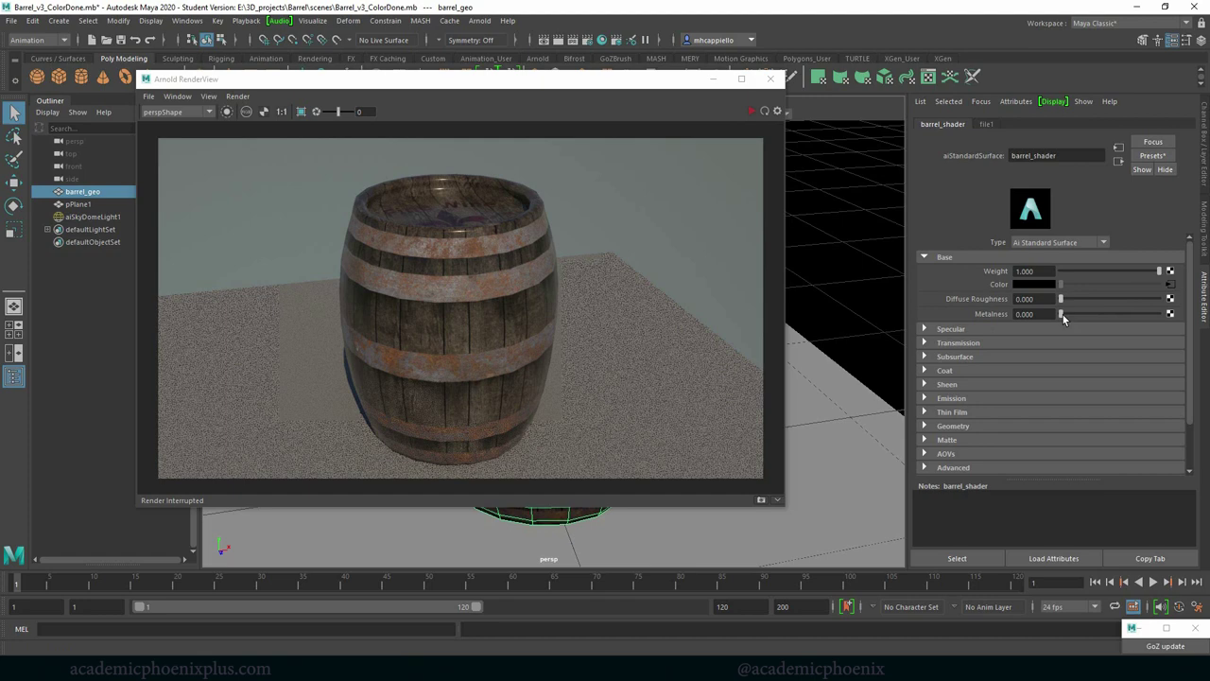
left_click_drag(1064, 315, 1172, 317)
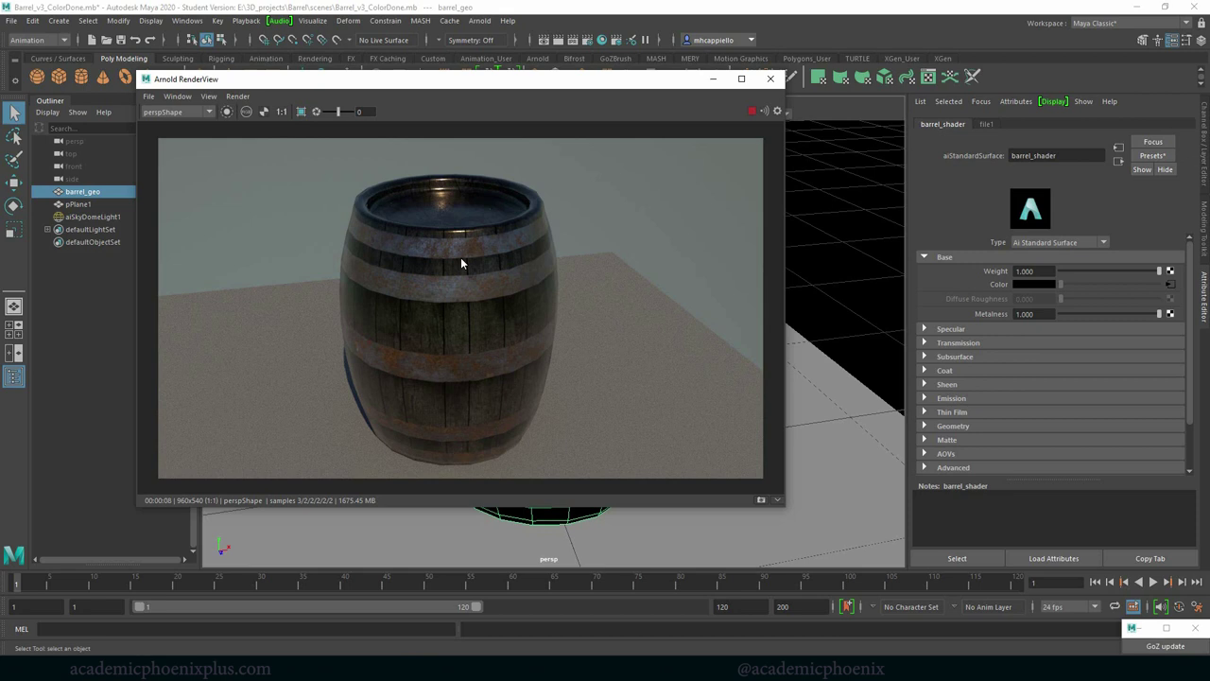
Return to barrel_shader's attributes and enter a Metalness value of 1.
left_click(374, 281)
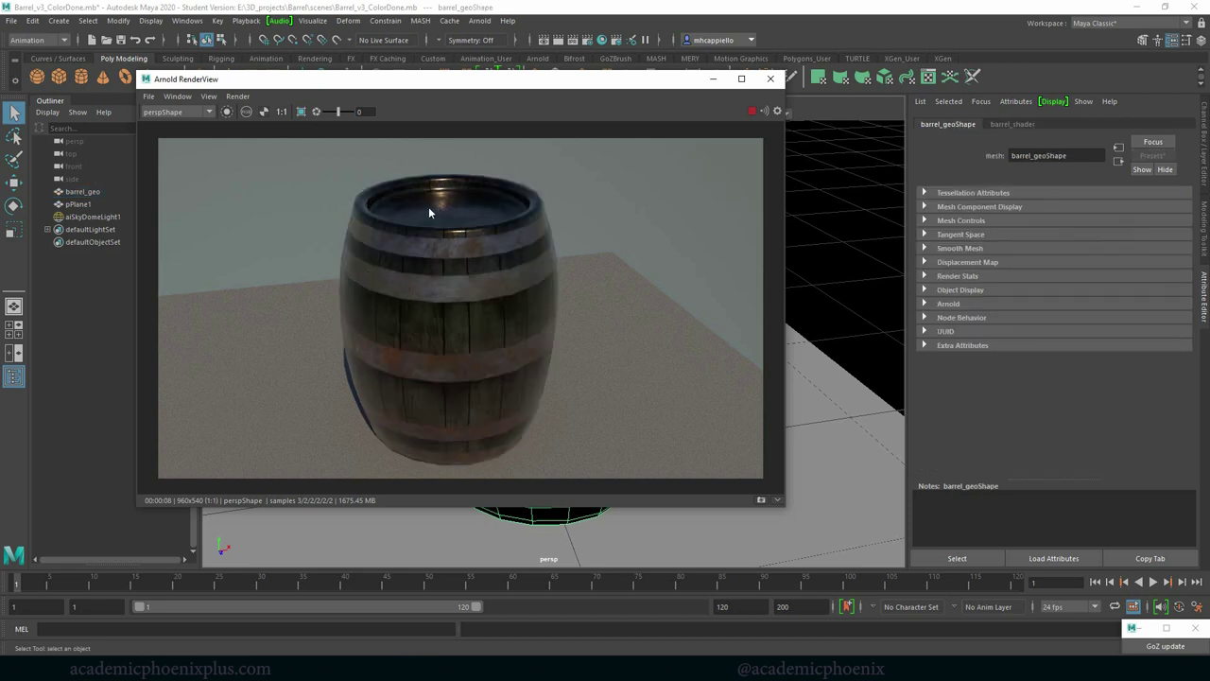
left_click(1014, 124)
left_click_drag(1159, 314, 1036, 319)
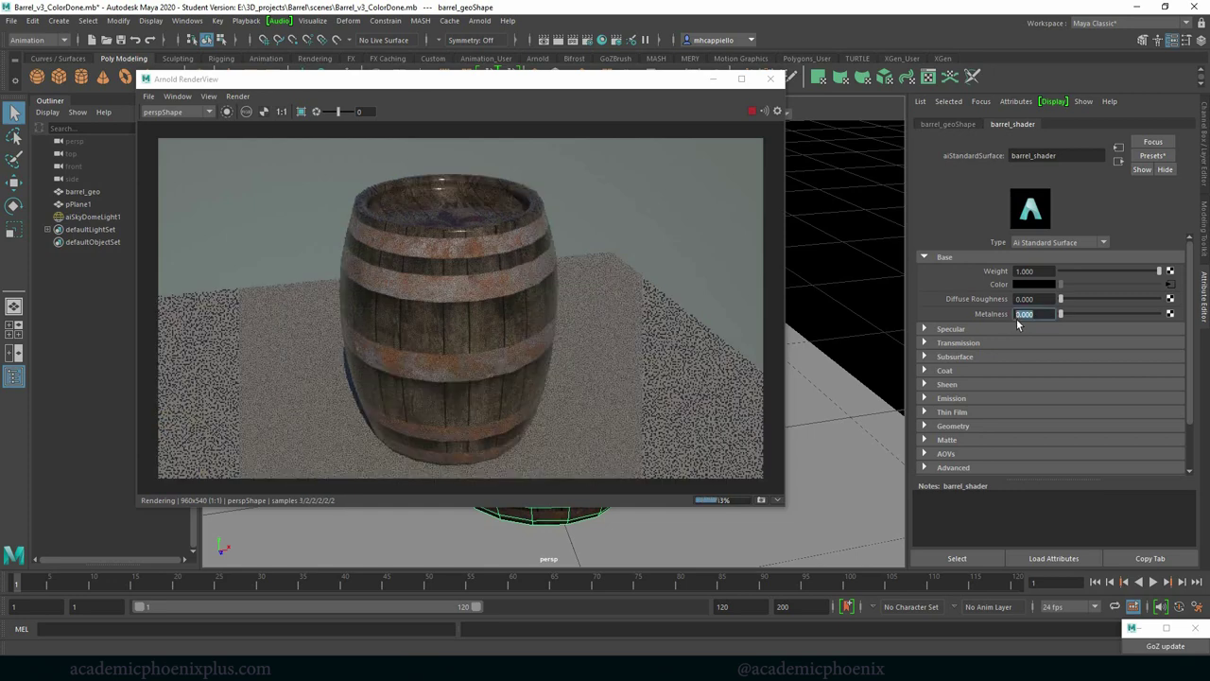
left_click(1023, 316)
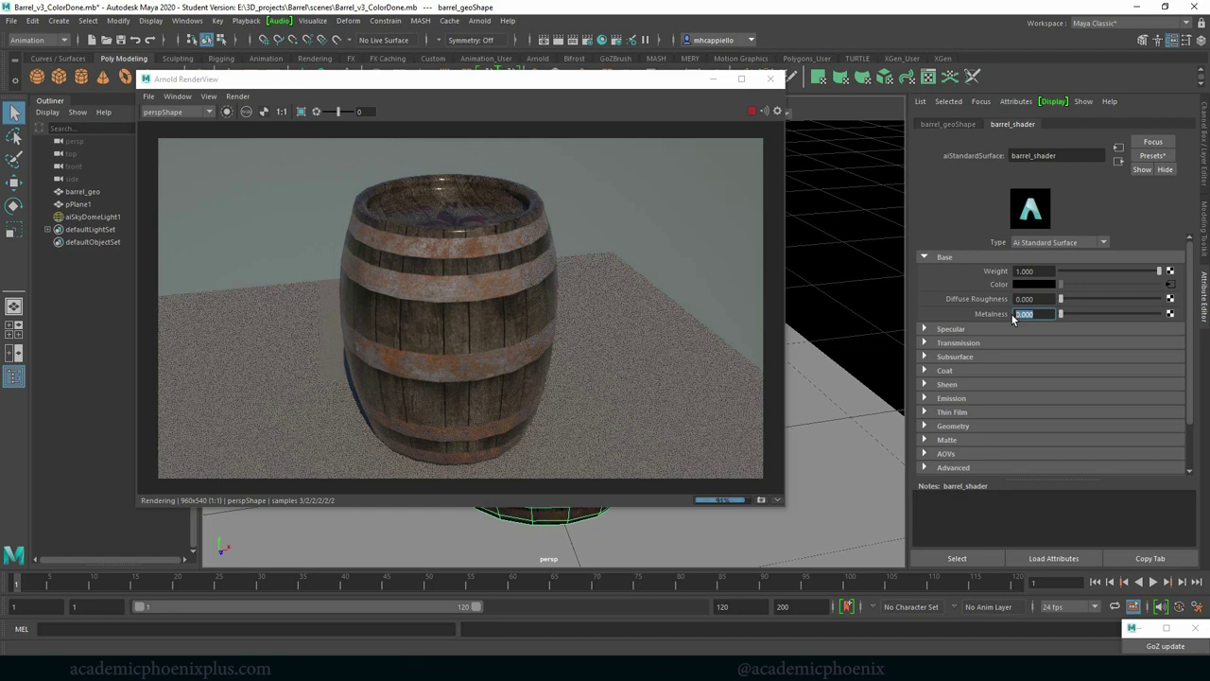
type("1")
key("Return")
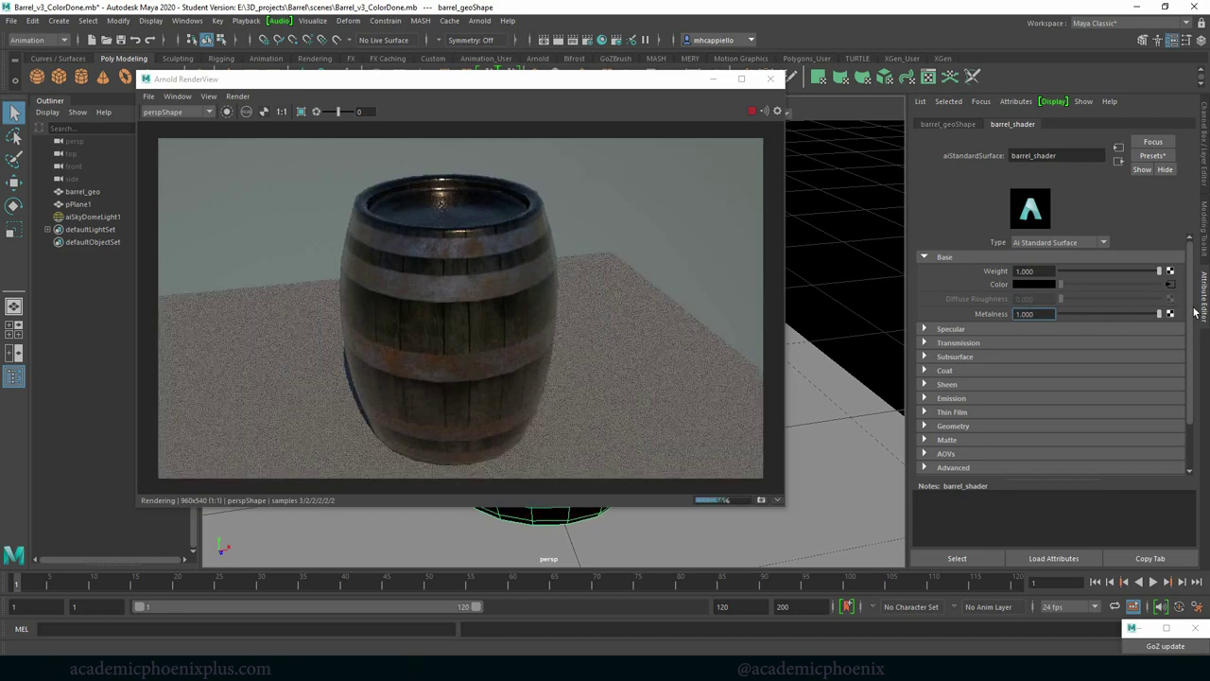
Drag Metalness down through about 0.58 and 0.47 back to 0.
left_click_drag(1147, 316, 1108, 316)
left_click(1106, 315)
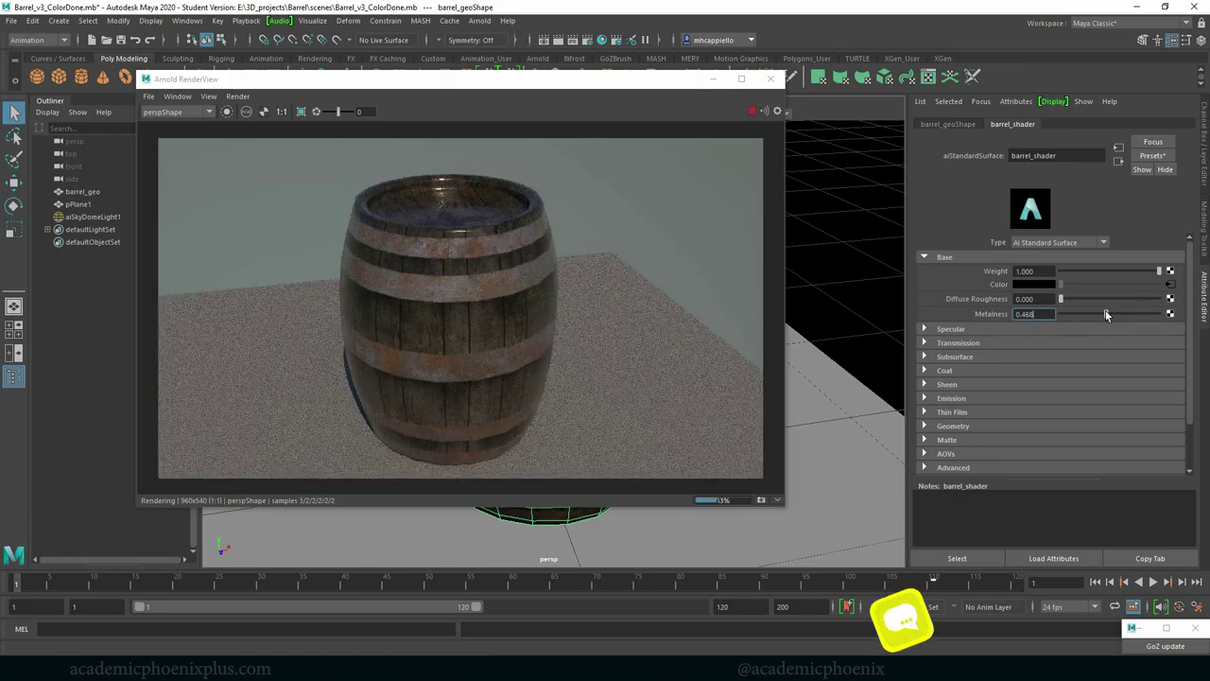
left_click_drag(1106, 315, 1002, 318)
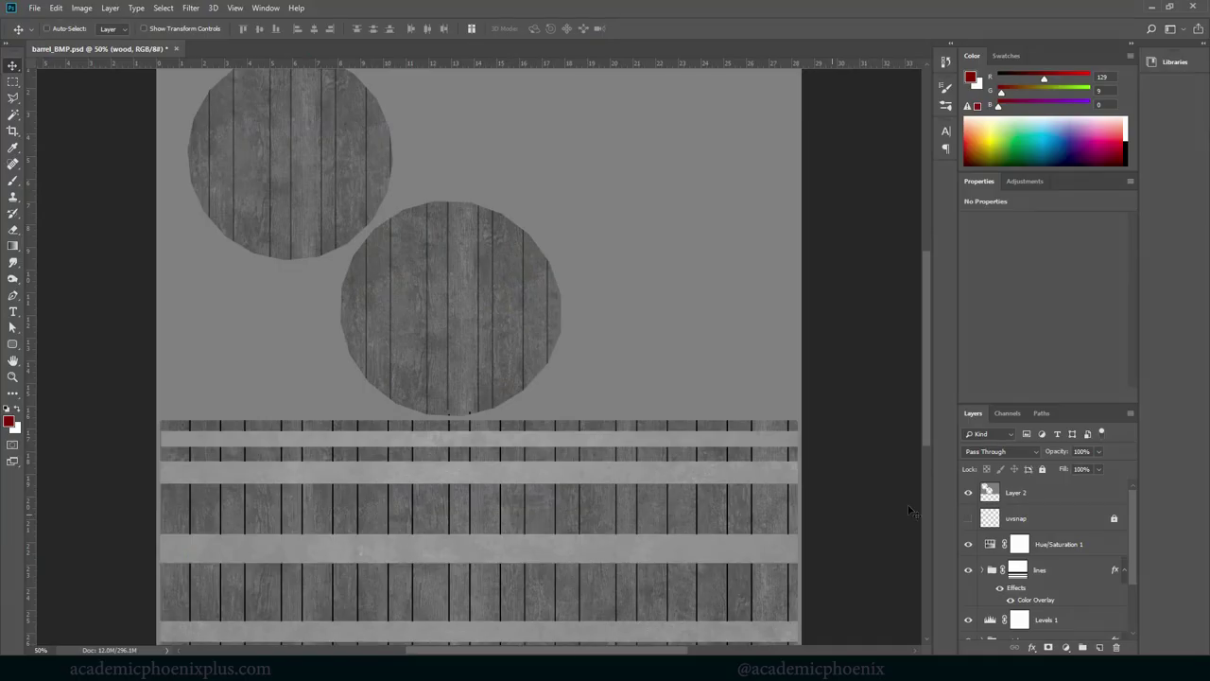
Save the bump texture as barrel_MTL, replacing the BMP suffix with MTL.
left_click(35, 8)
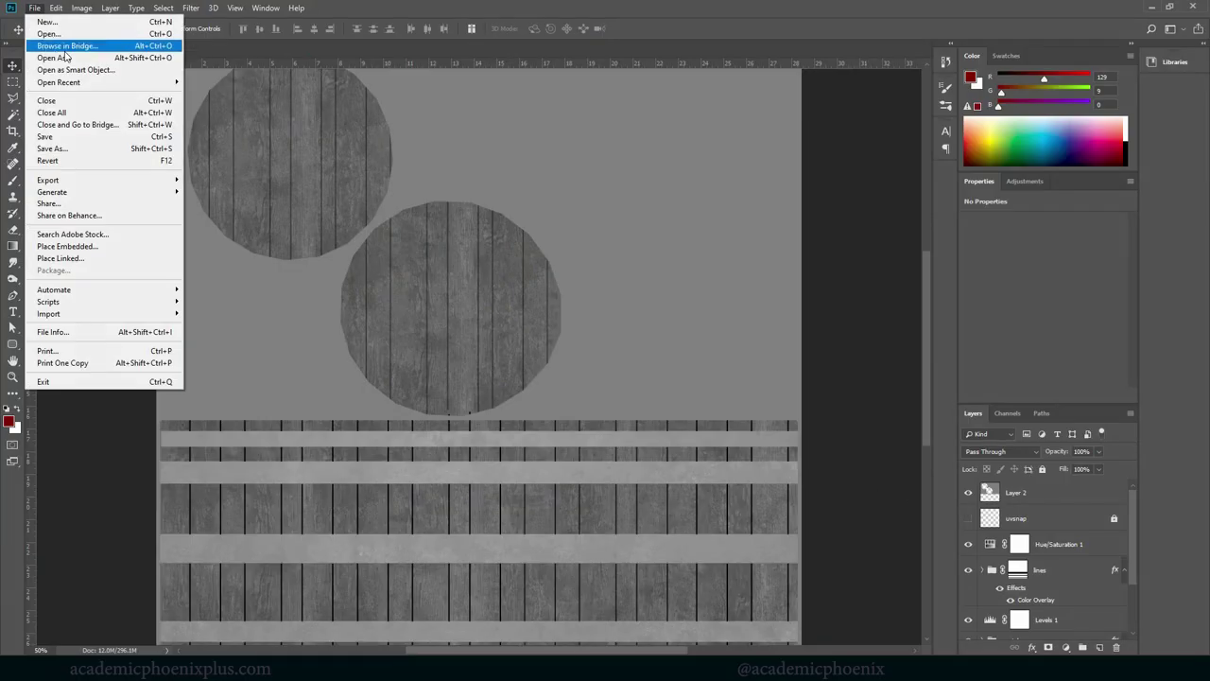
left_click(88, 148)
key("End")
key("shift+Left")
key("shift+Left")
key("shift+Left")
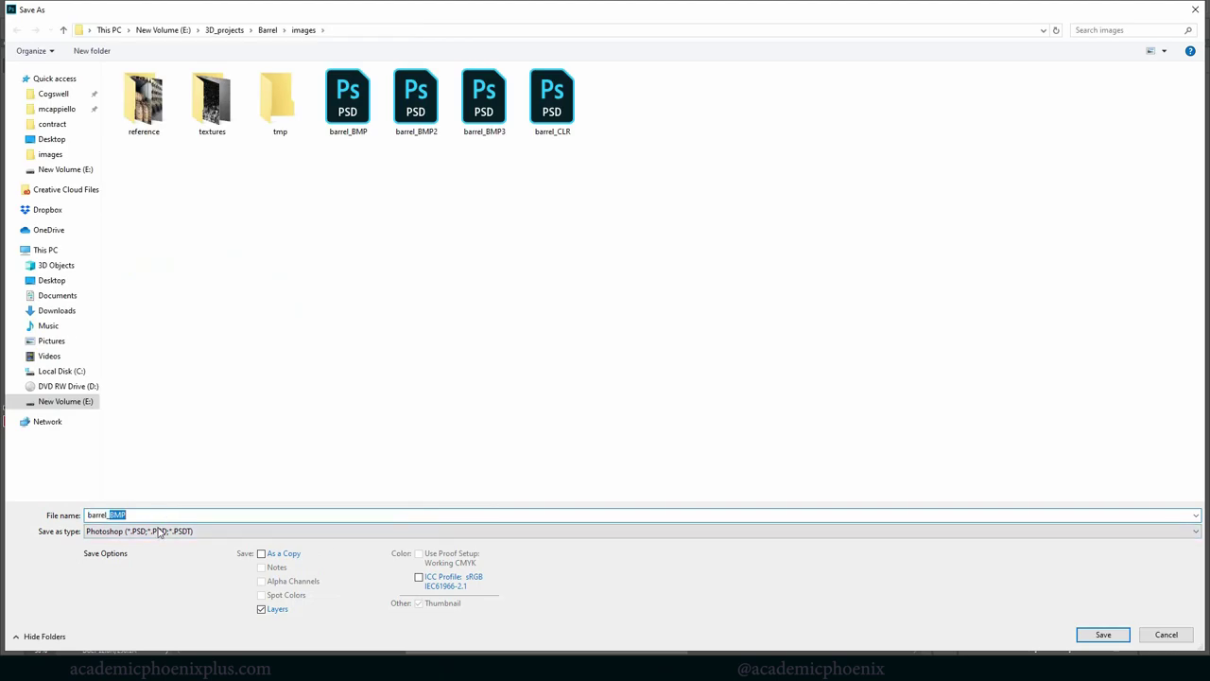
type("MTL")
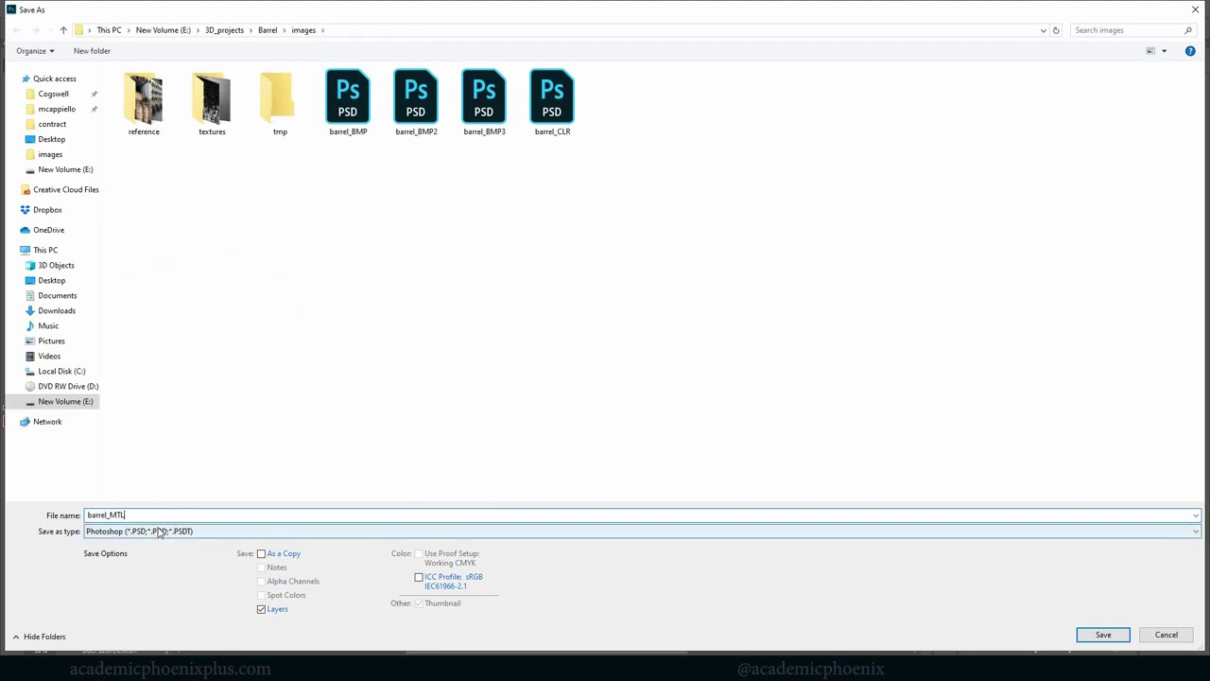
key("Return")
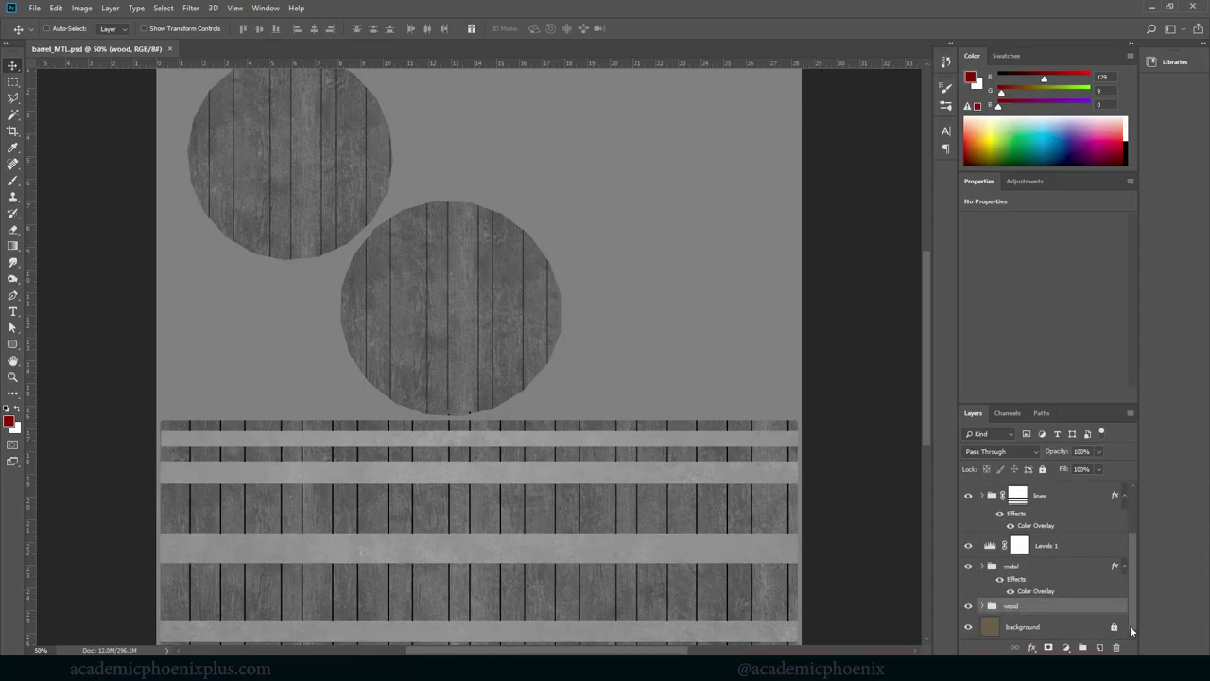
Hide the wood group and delete the lines group.
left_click(968, 606)
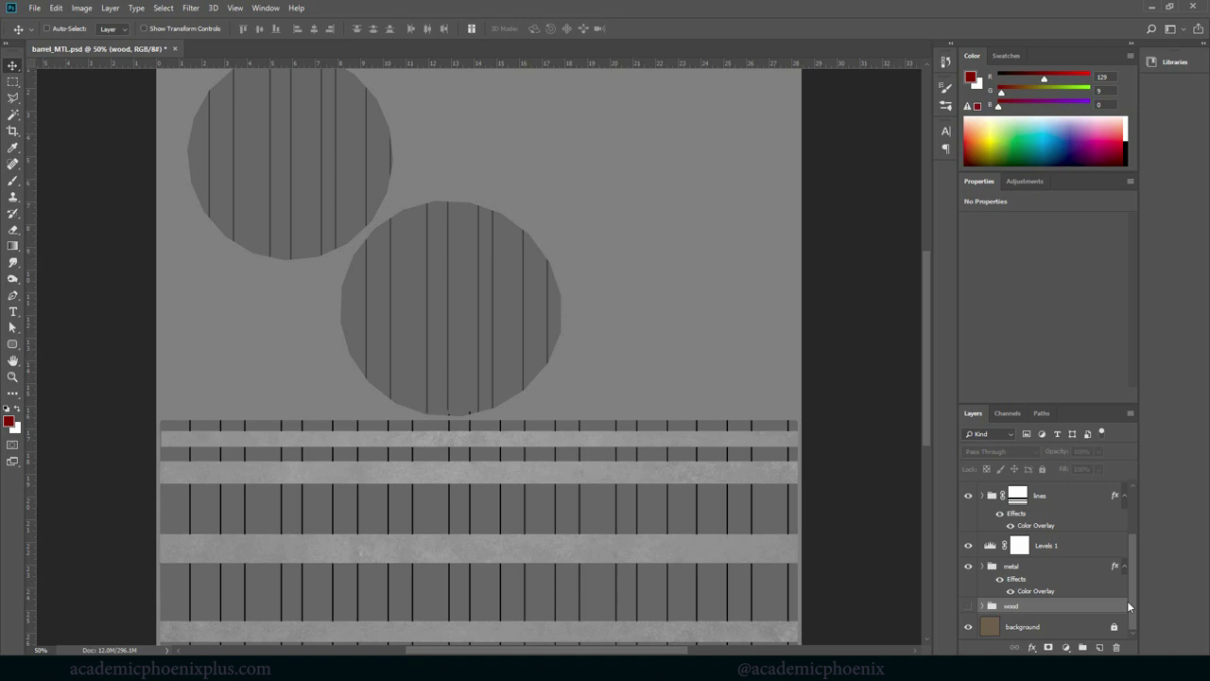
left_click(1075, 548)
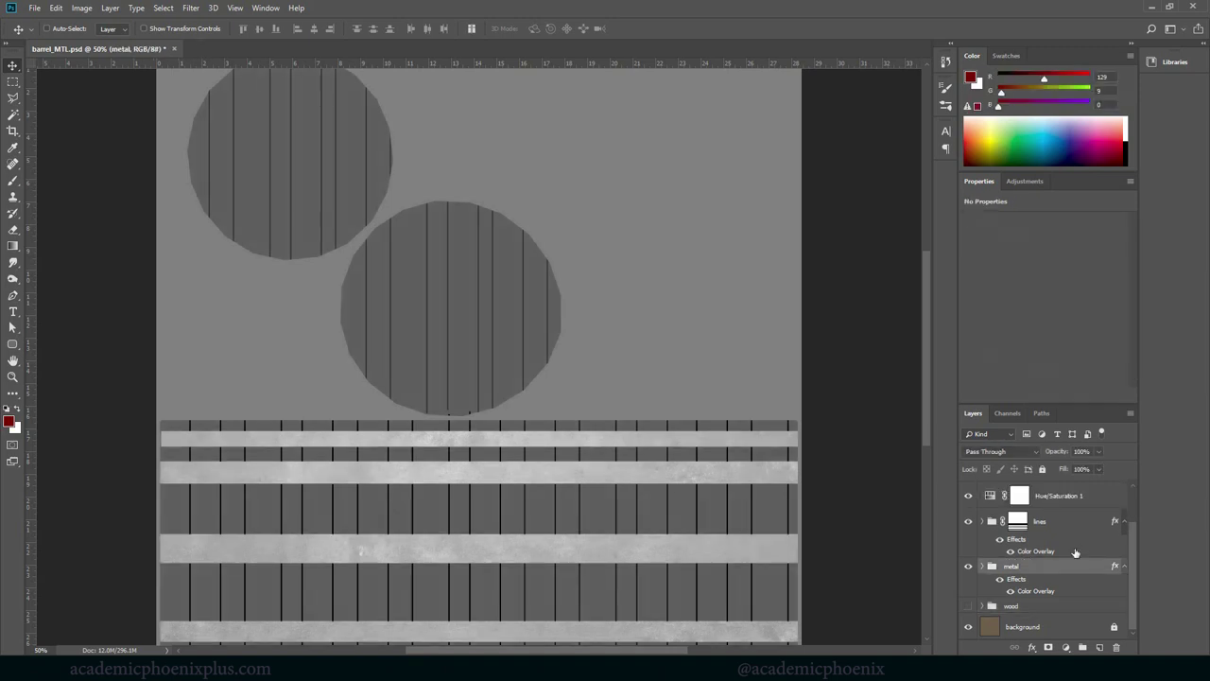
left_click_drag(1132, 586, 1131, 566)
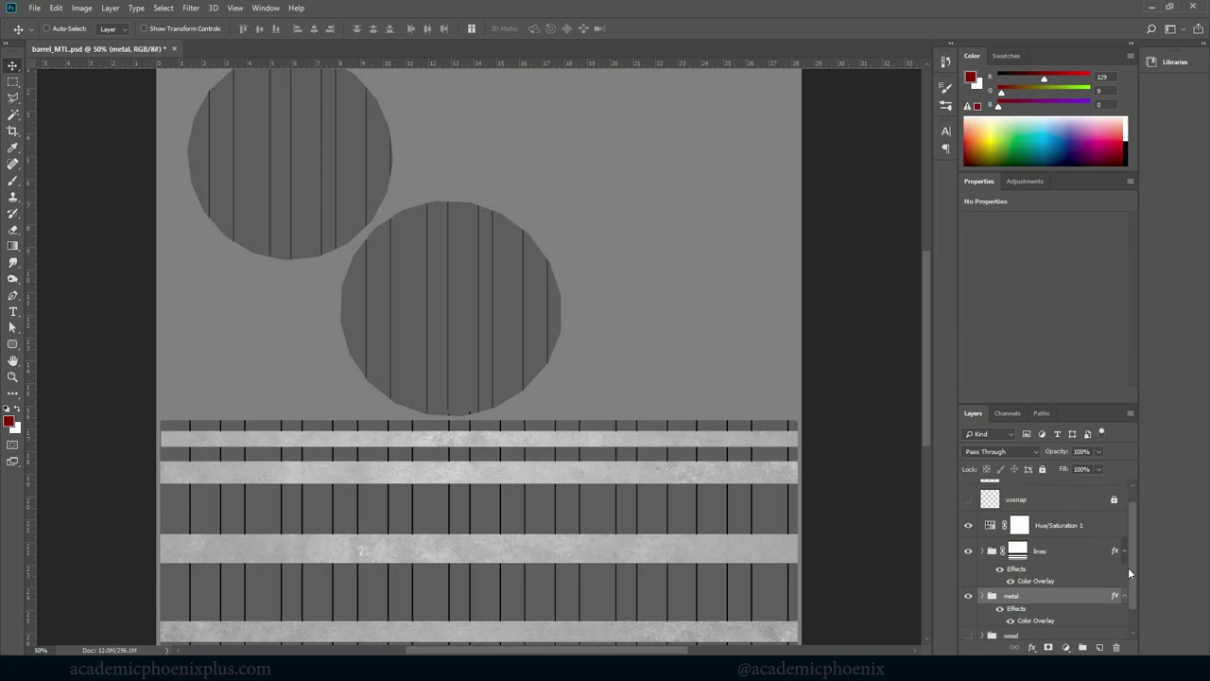
left_click(1064, 558)
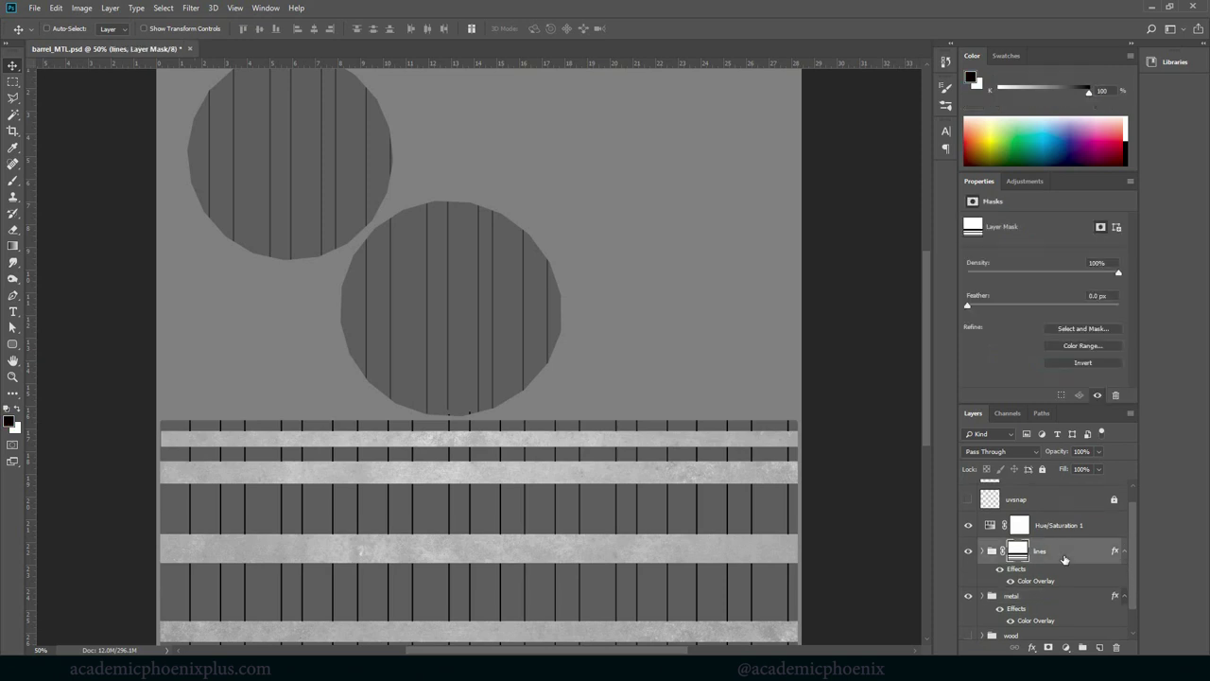
key("Delete")
left_click(1066, 545)
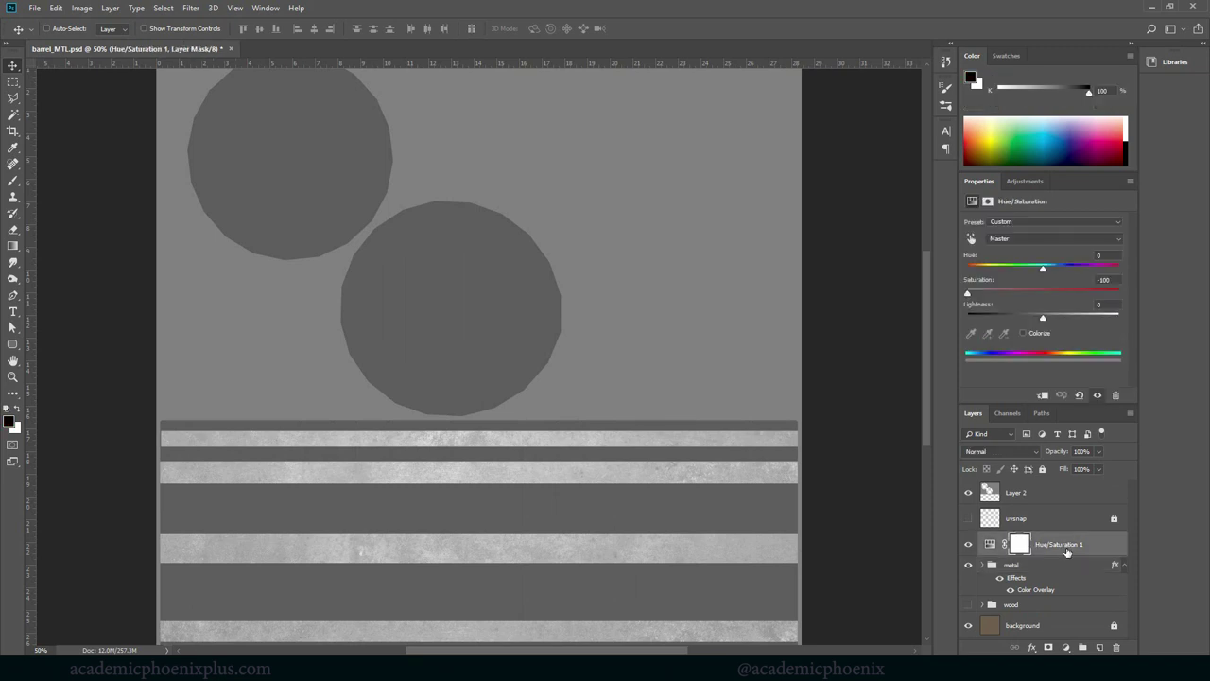
left_click(1039, 567)
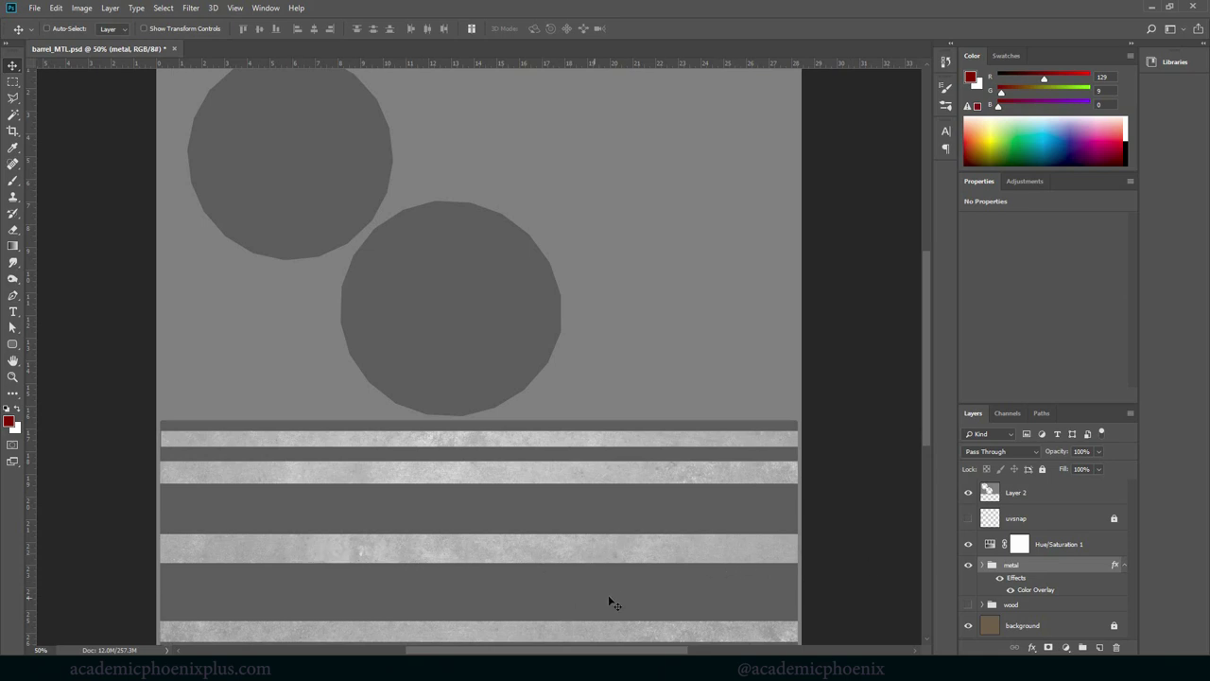
Add a new layer above the wood group and reset the foreground colour to black.
left_click(1037, 607)
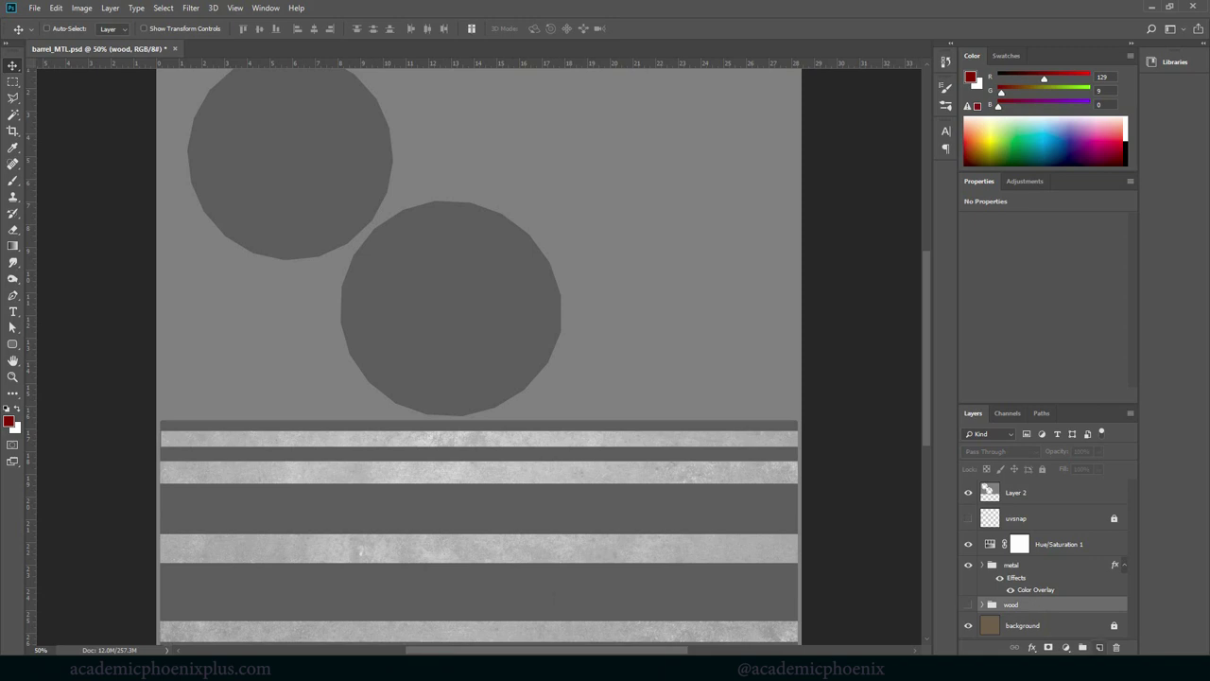
left_click(1101, 648)
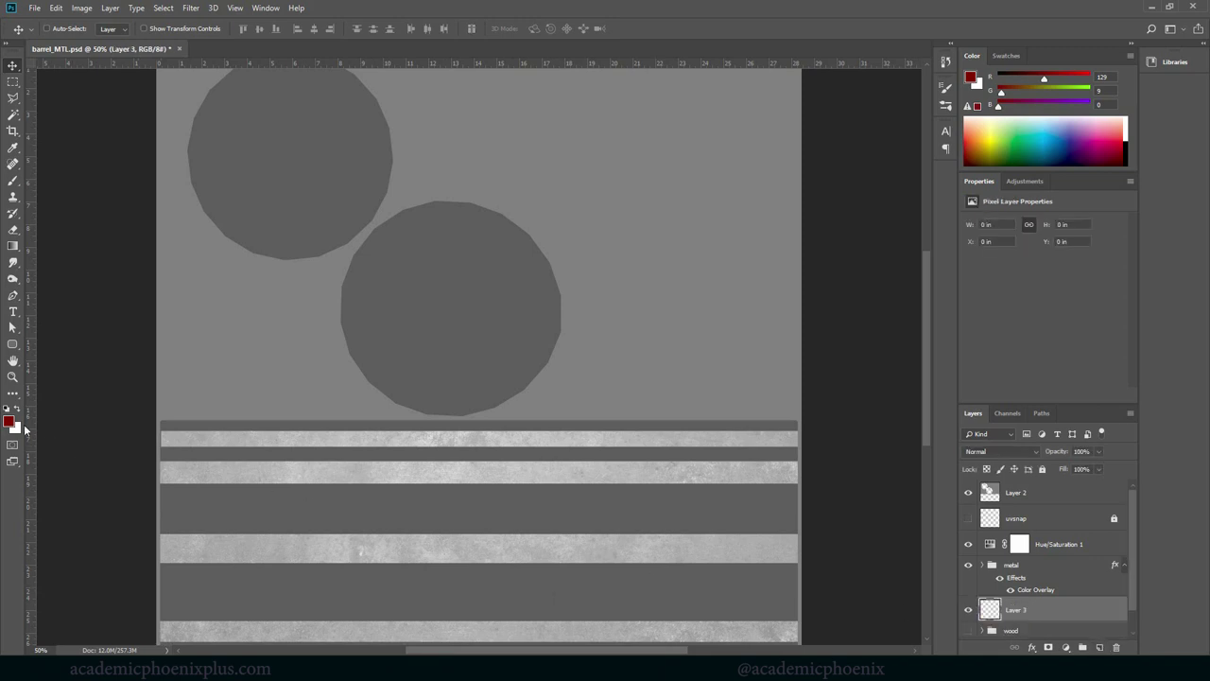
key("d")
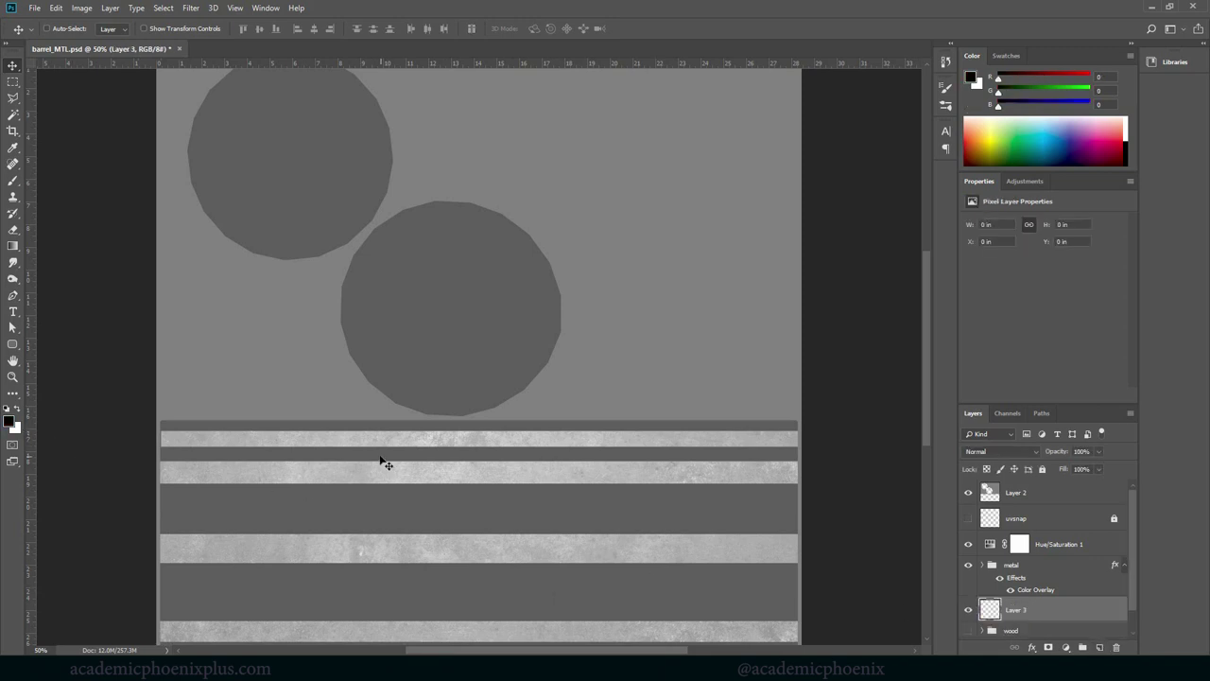
left_click(10, 422)
type("ff0000")
left_click(671, 377)
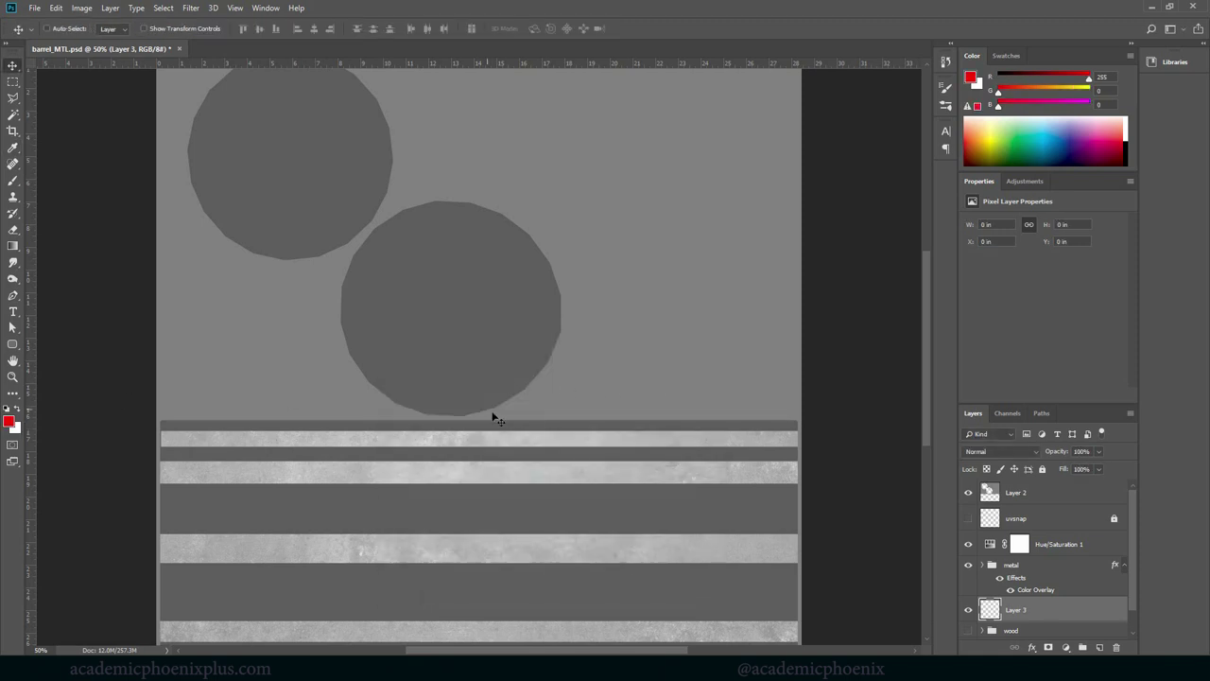
key("d")
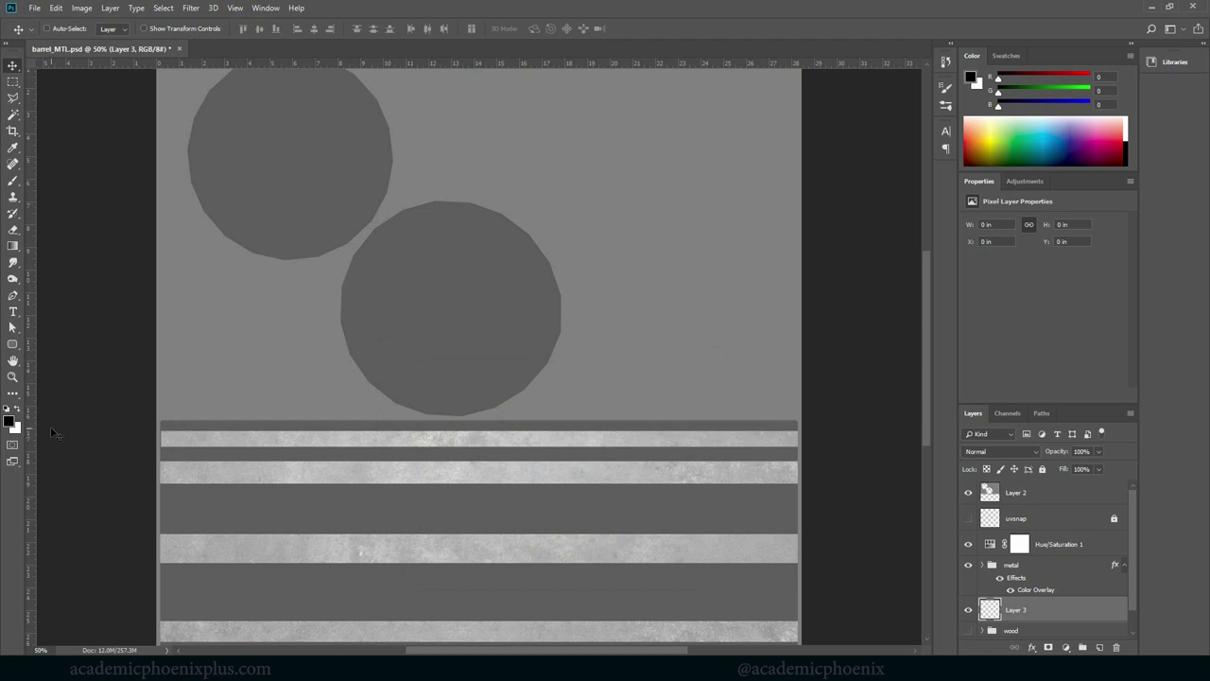
Fill the new layer with the black foreground colour.
key("shift+F5")
left_click(633, 193)
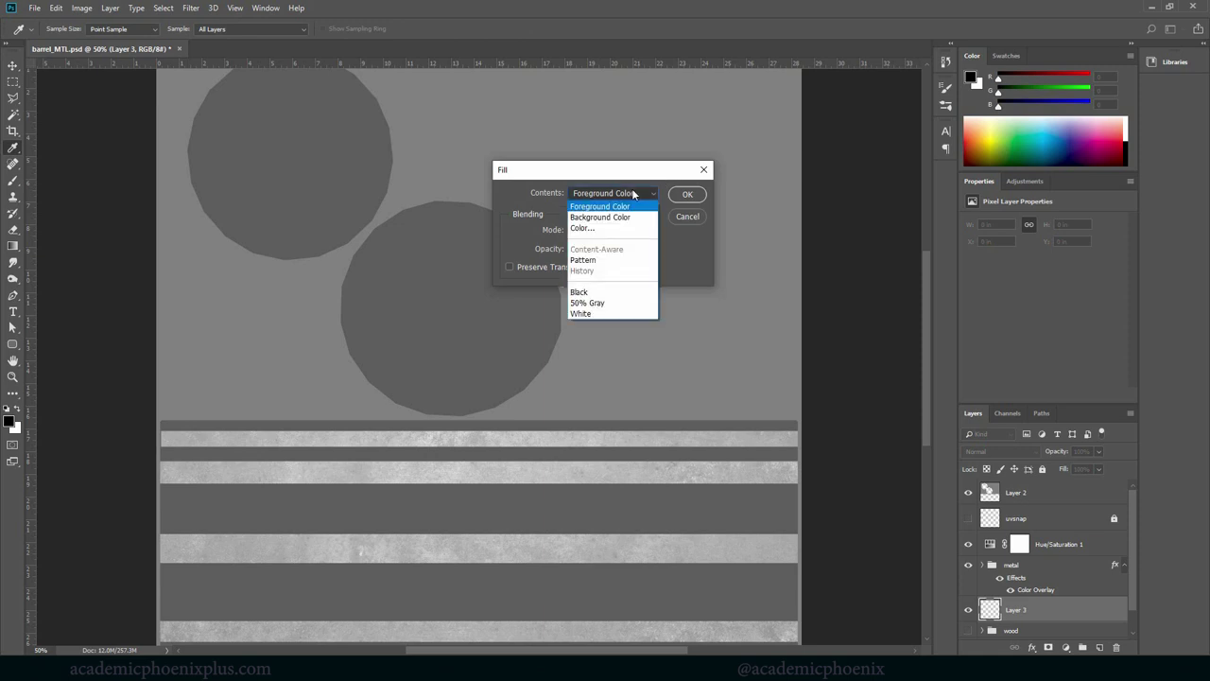
left_click(634, 194)
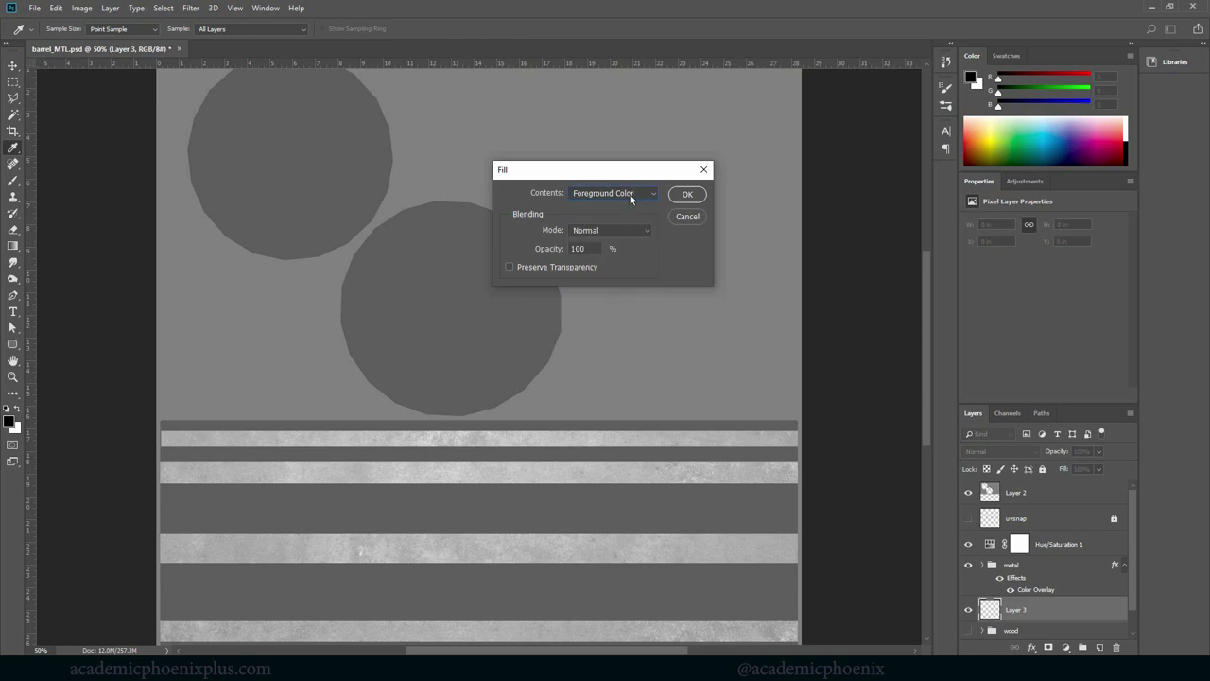
left_click(686, 196)
key("v")
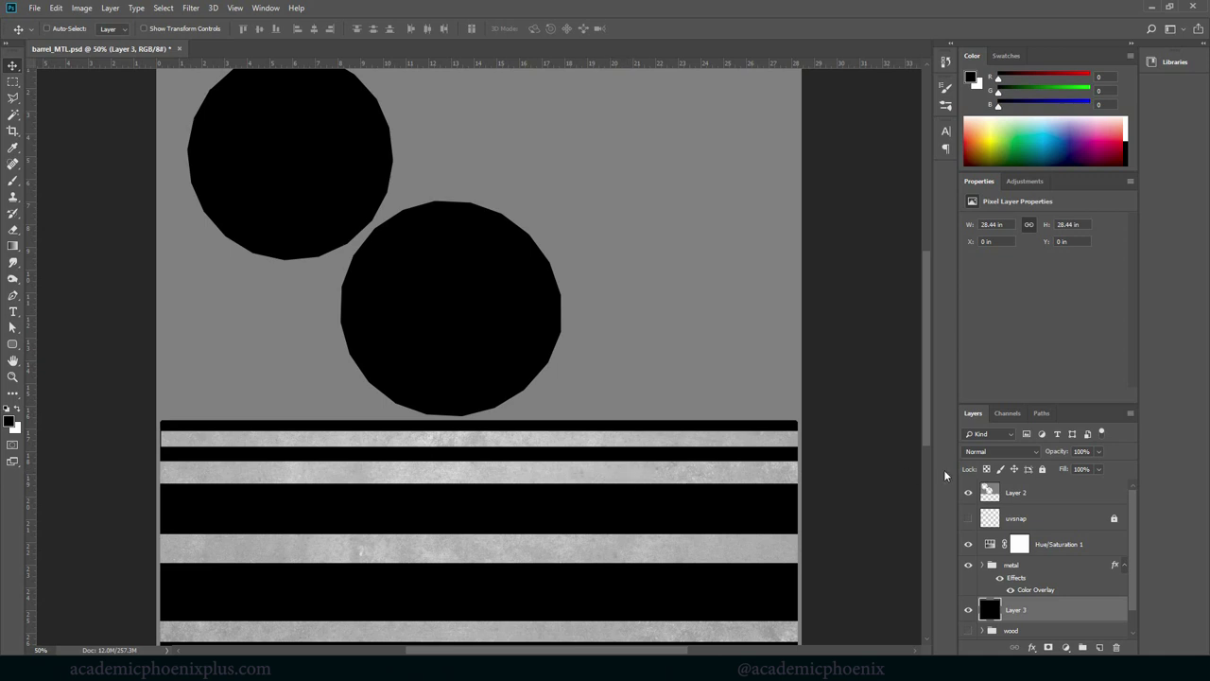
Raise the metal group's Color Overlay opacity to about 66% and save barrel_MTL.psd.
left_click(1070, 549)
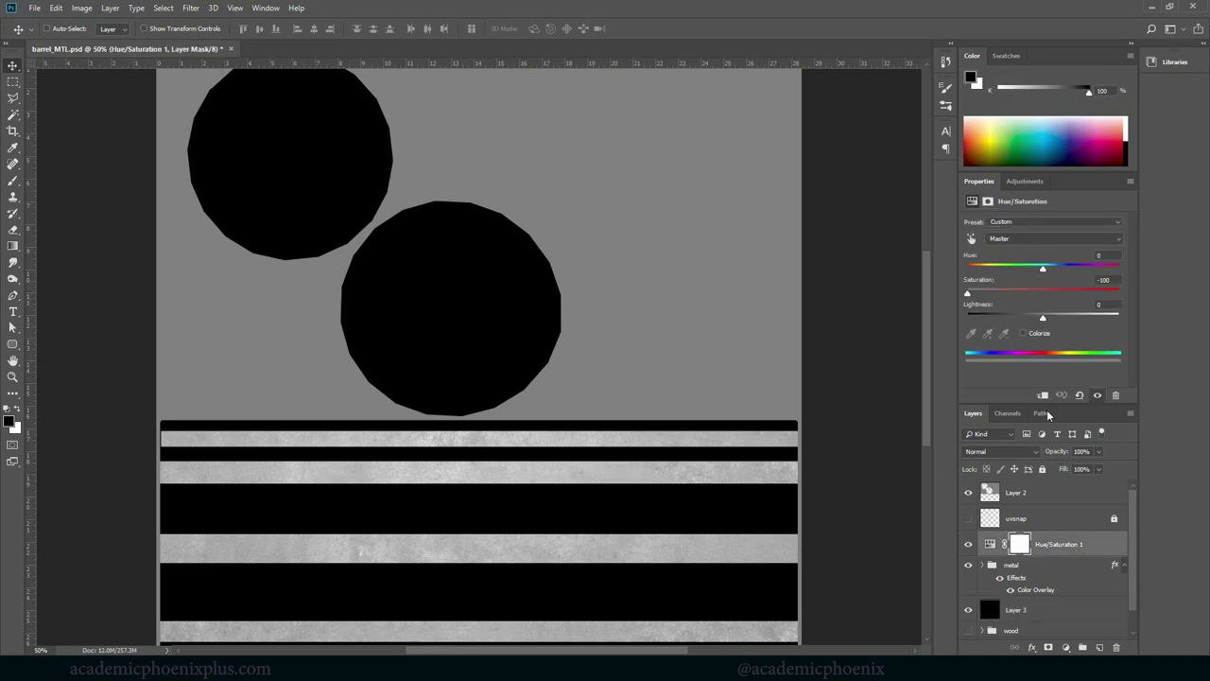
double_click(1035, 589)
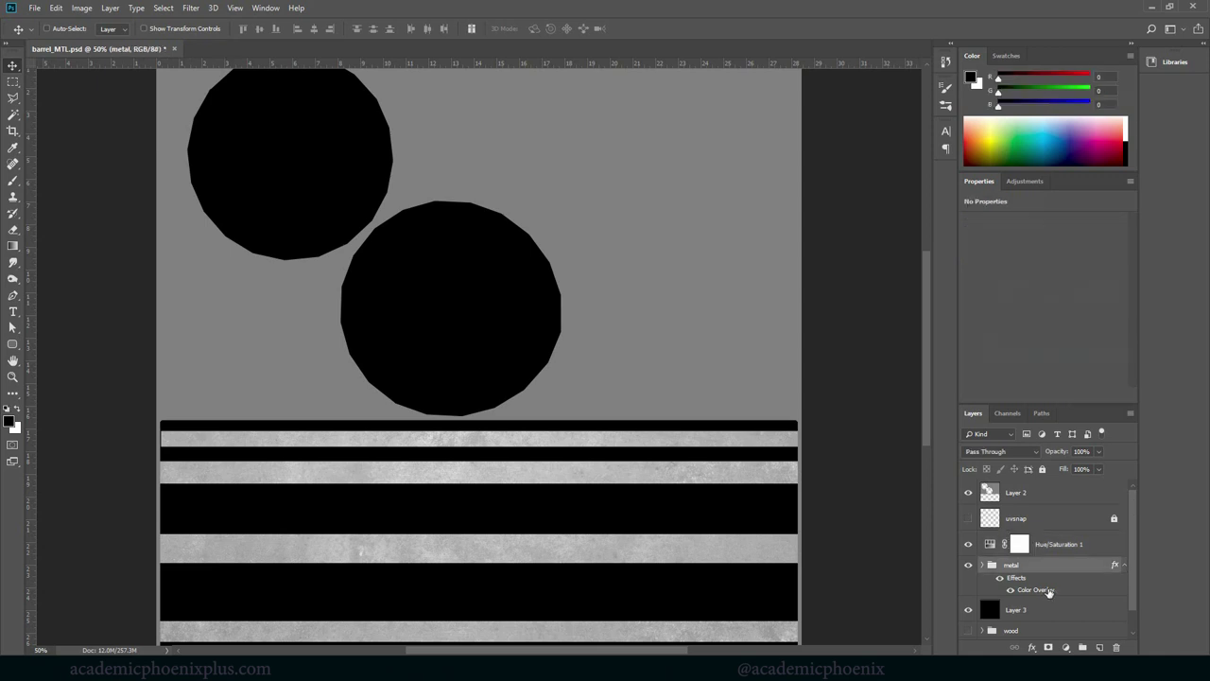
left_click(964, 367)
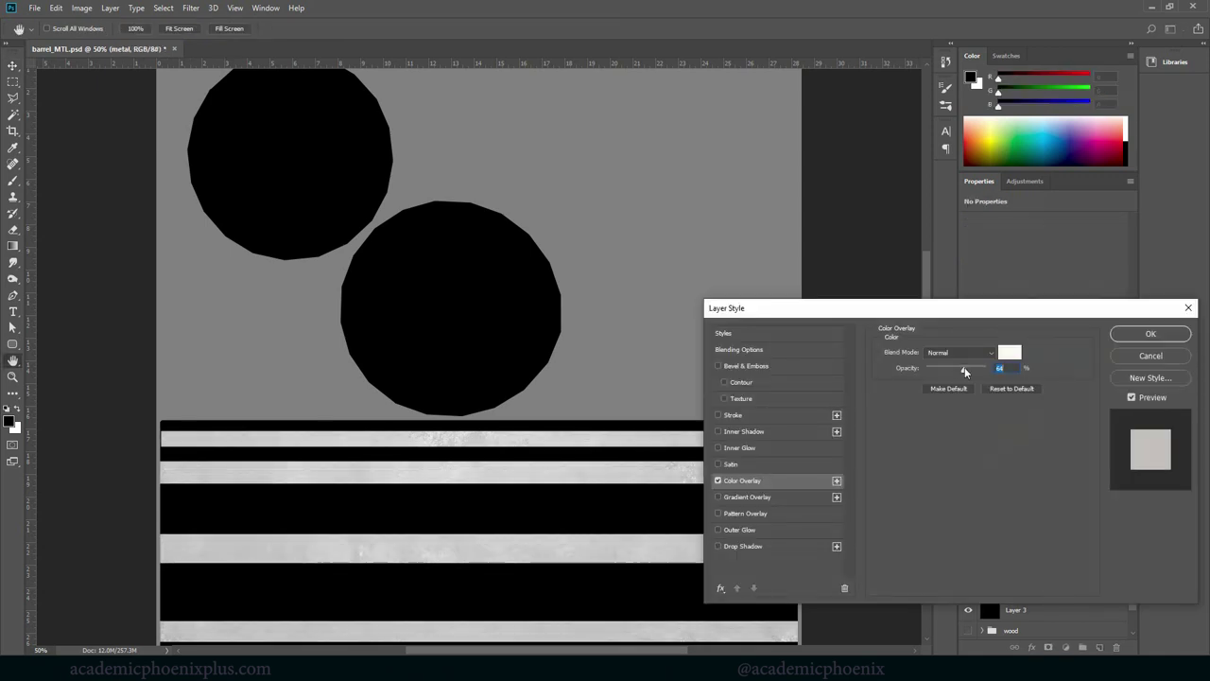
mouse_move(964, 370)
left_mouse_down()
mouse_move(981, 365)
mouse_move(962, 369)
left_mouse_up()
key("Return")
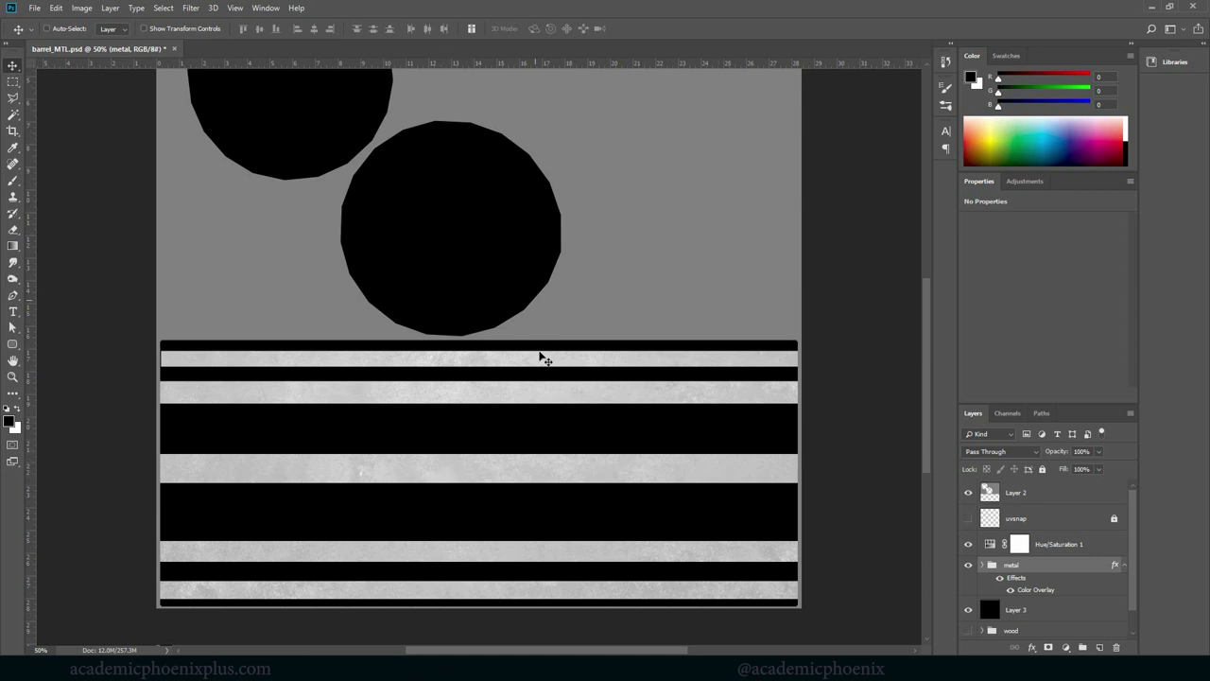
key("ctrl+s")
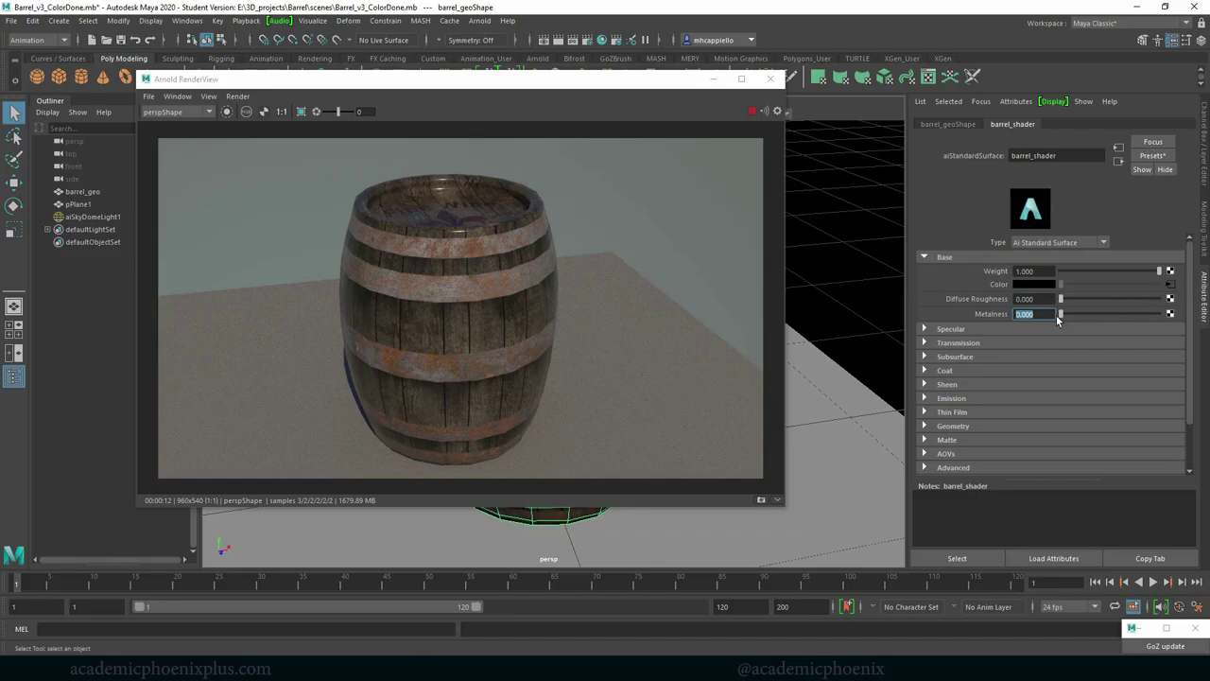
Connect a new File texture node to barrel_shader's Metalness and stop the IPR render.
left_click(1170, 314)
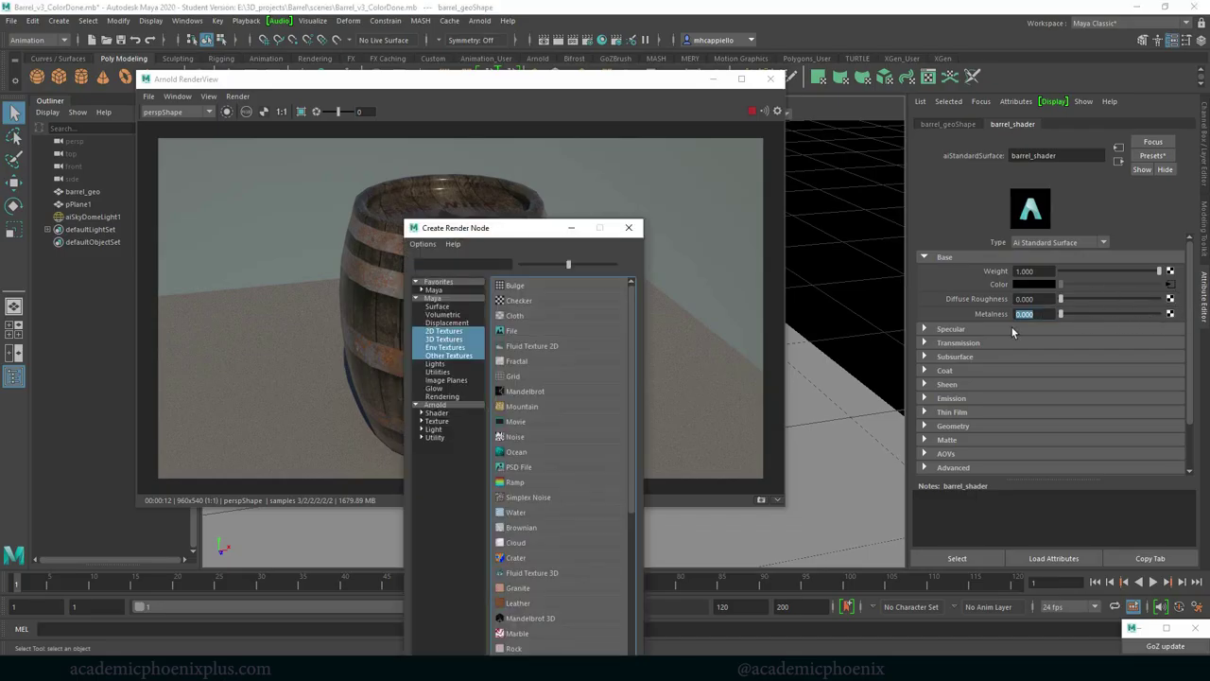
left_click(540, 359)
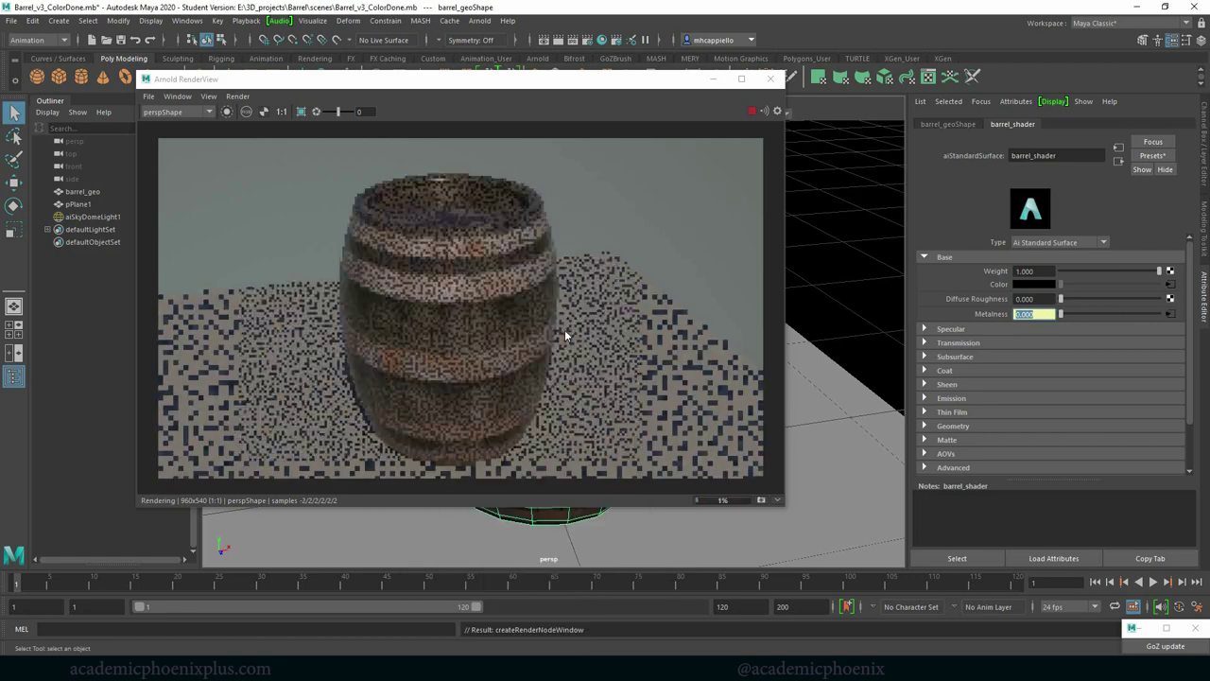
left_click(1170, 316)
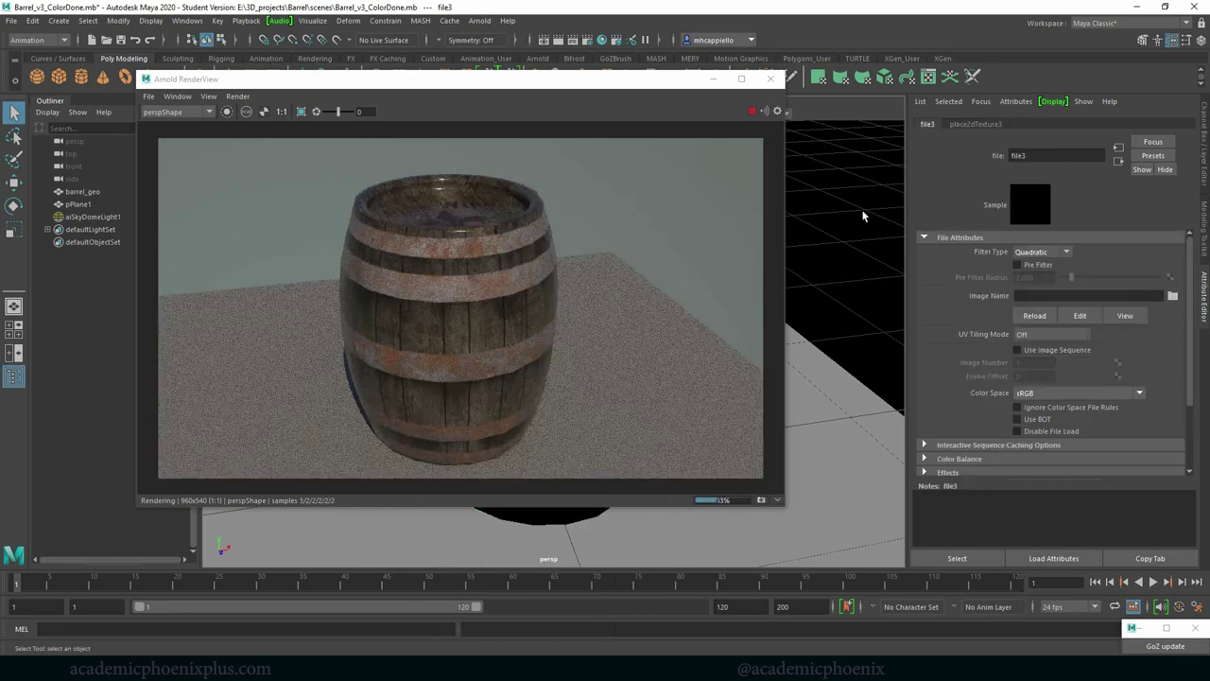
Load barrel_MTL.psd from the Barrel project's images folder into the file texture.
left_click(750, 112)
left_click(1173, 296)
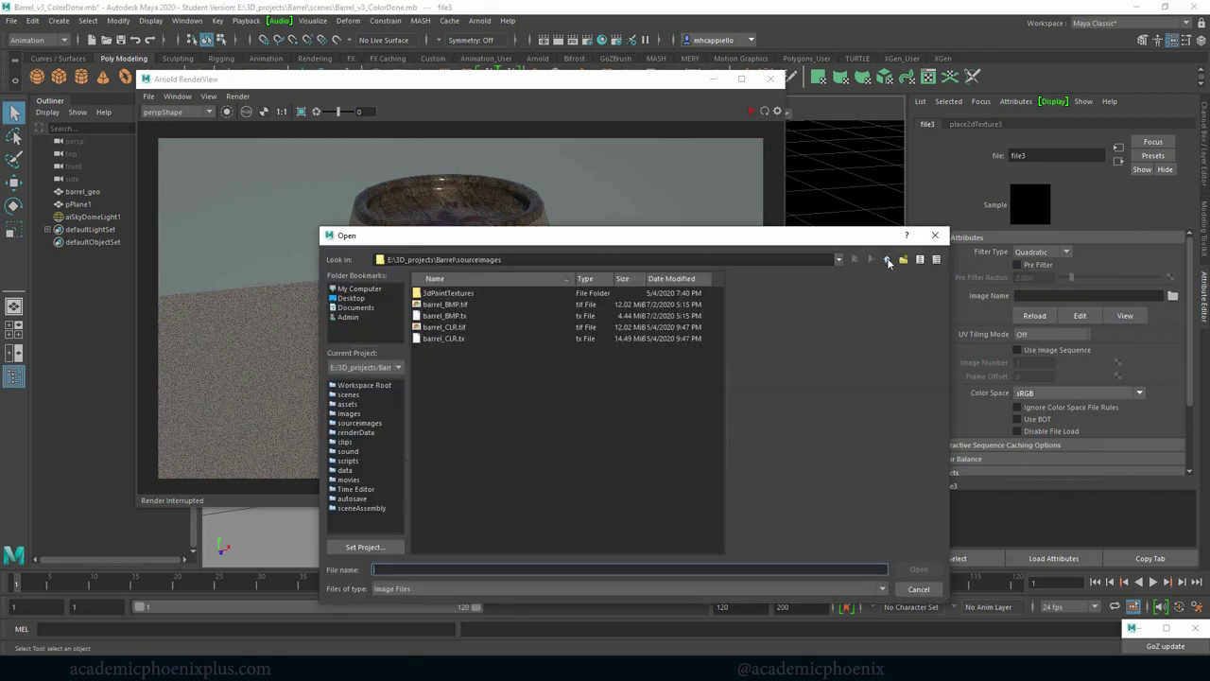
left_click(888, 259)
double_click(440, 352)
left_click(450, 351)
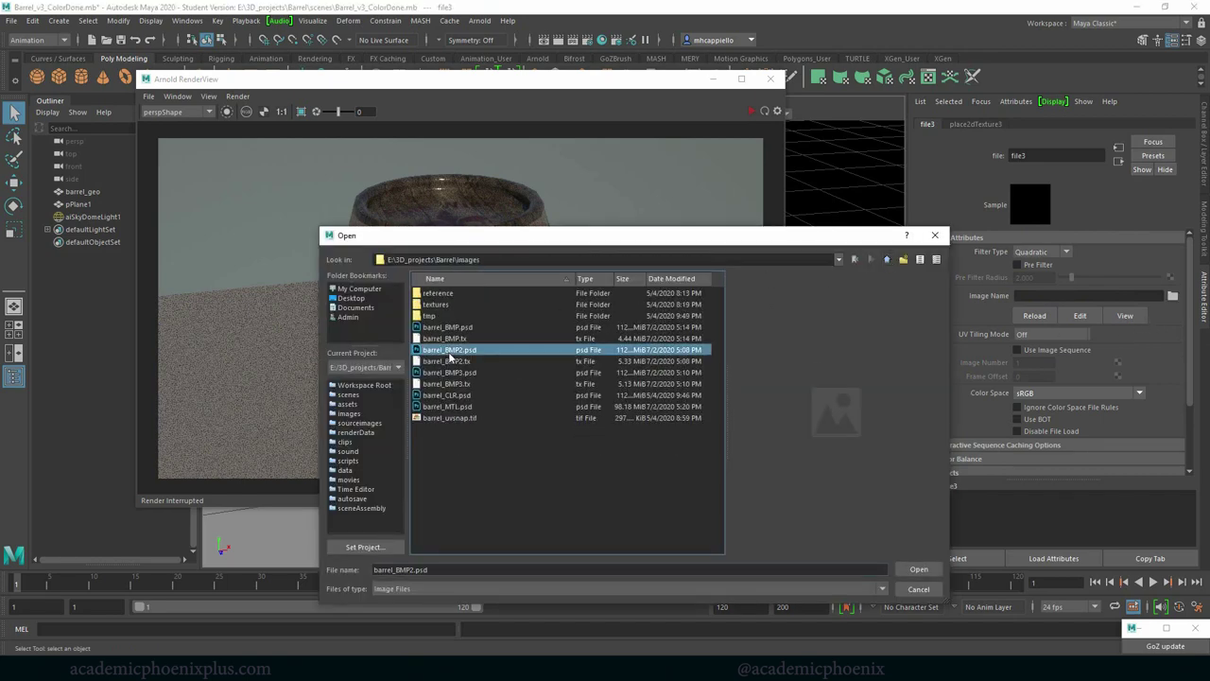
left_click(458, 408)
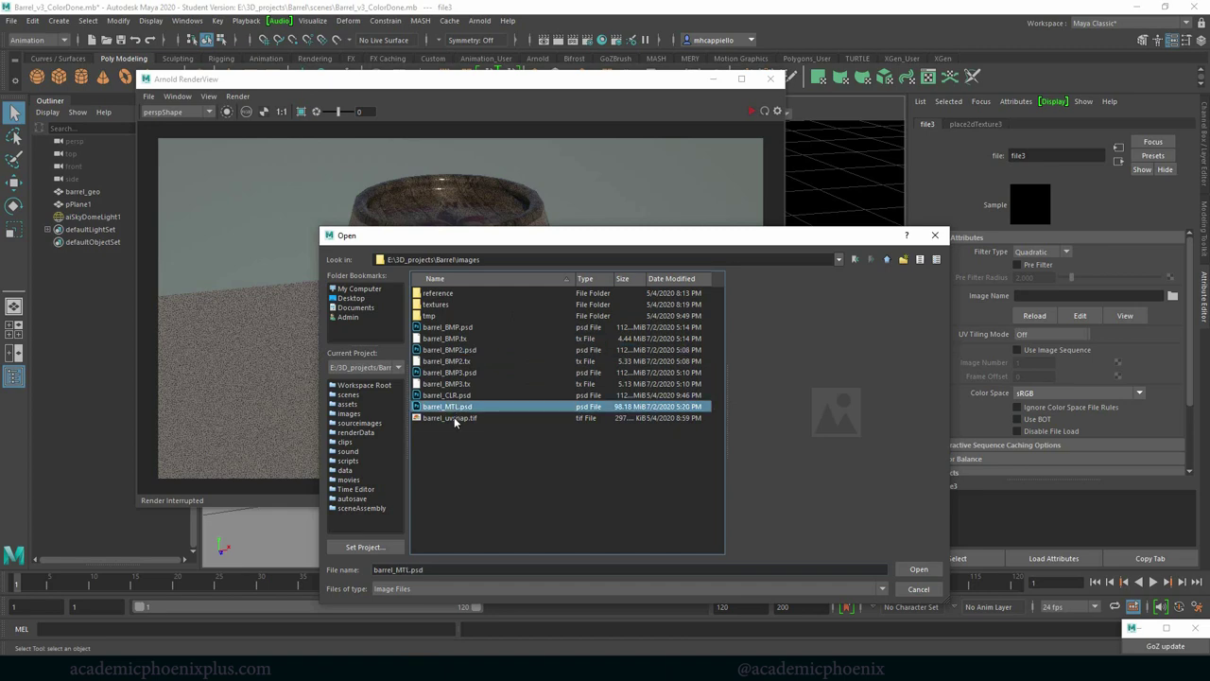
left_click(919, 571)
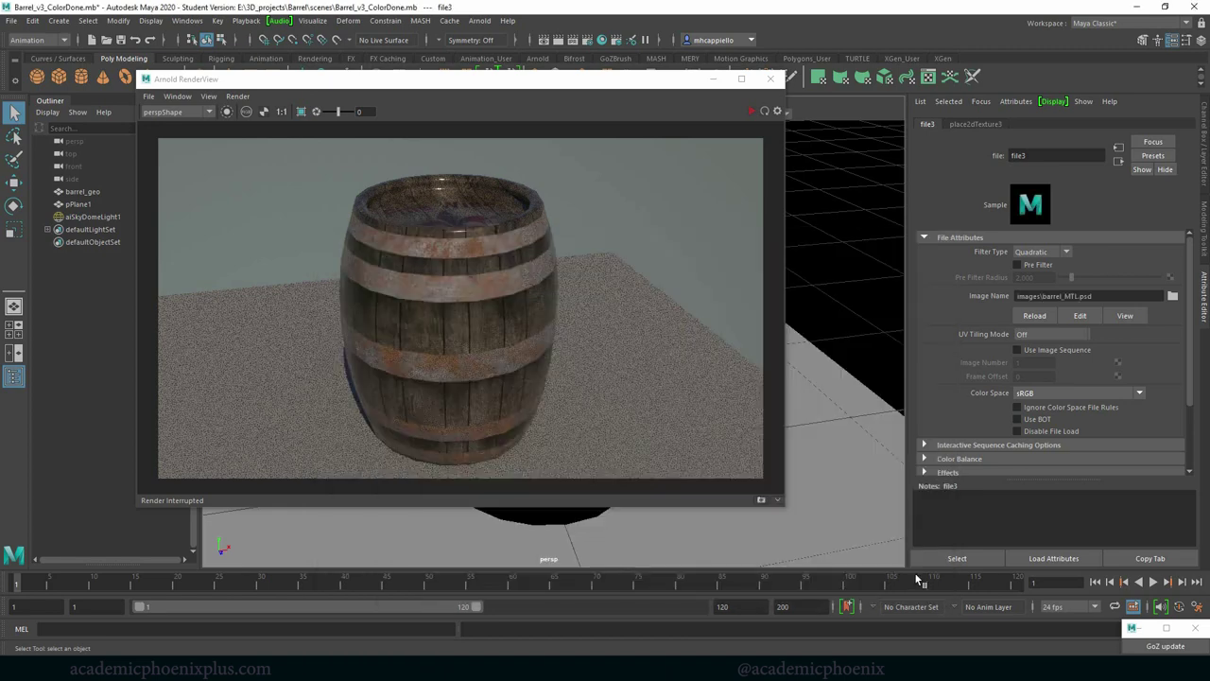
Restart Arnold IPR, enable Alpha Is Luminance on file3, and reselect the barrel's shader.
left_click(734, 142)
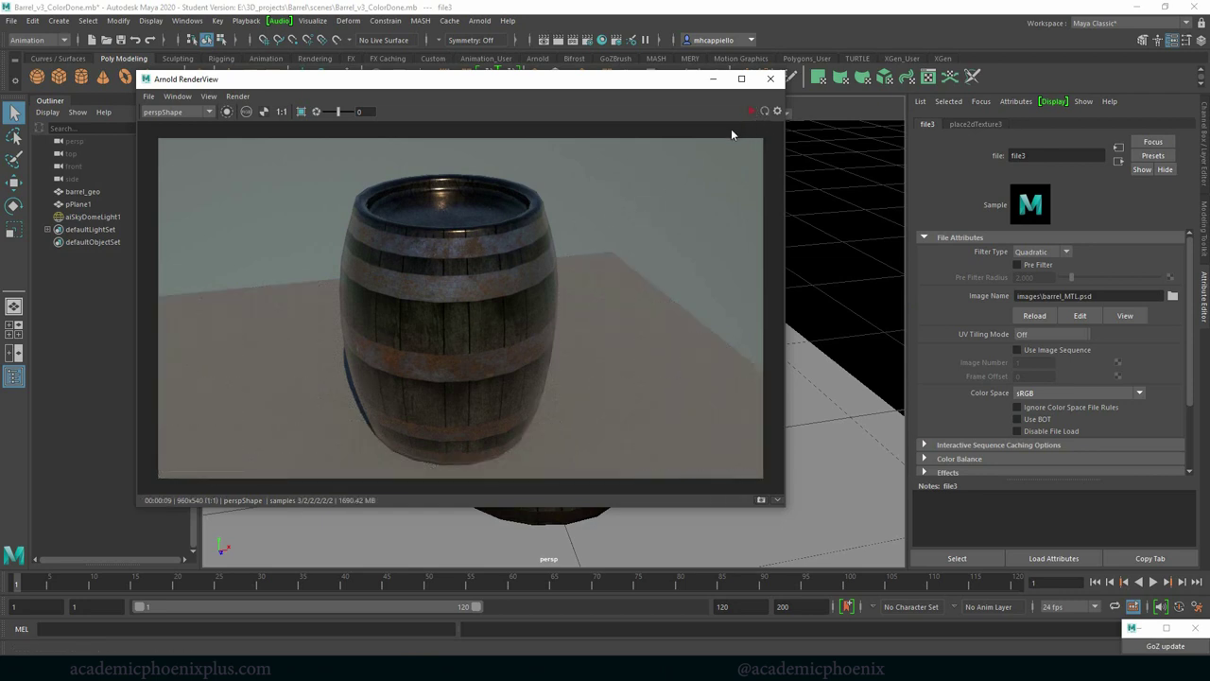
left_click_drag(1191, 300, 1193, 379)
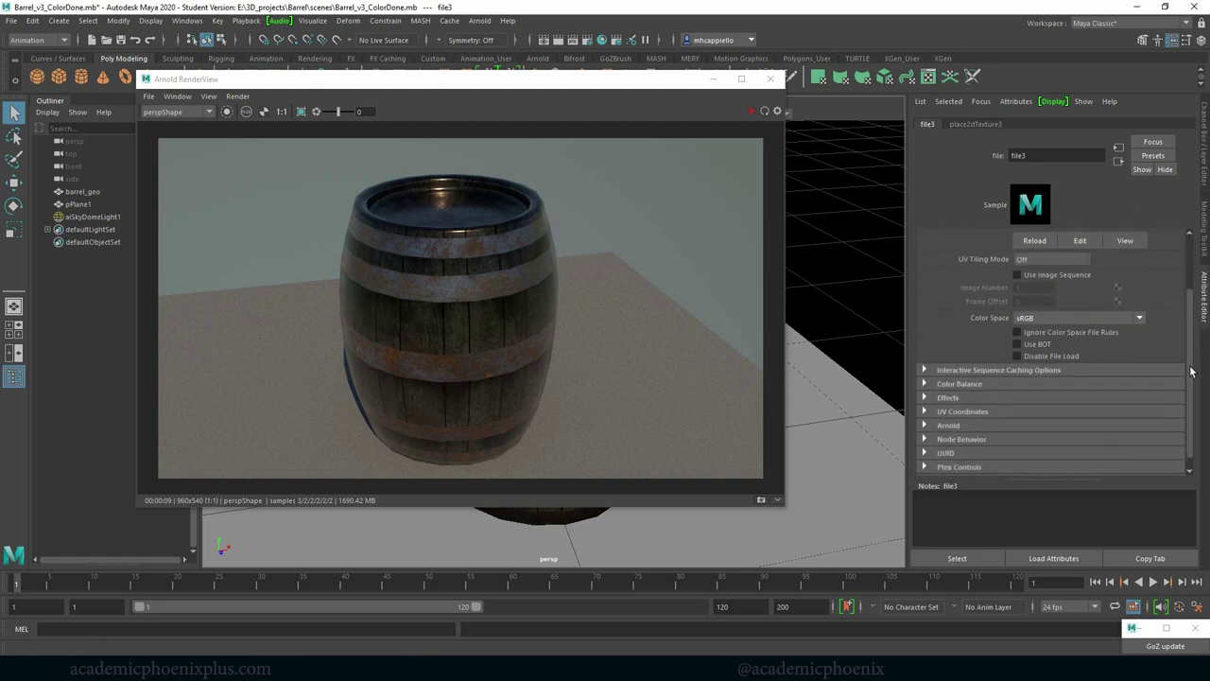
left_click(963, 371)
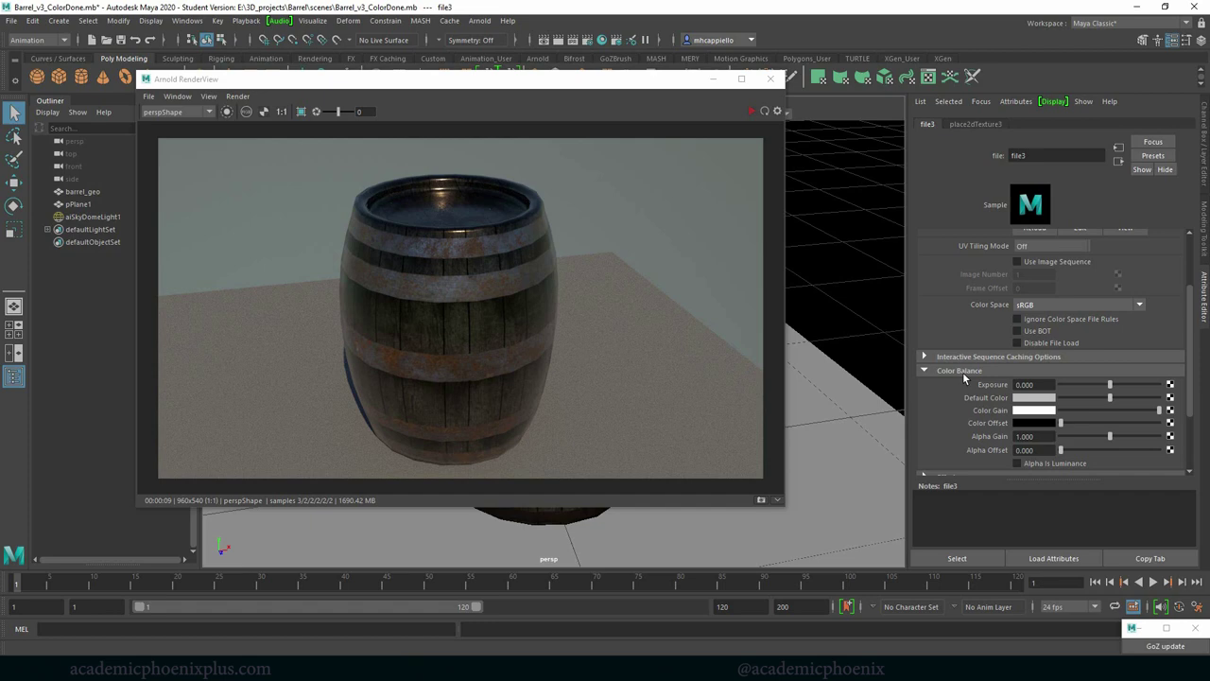
left_click(1061, 465)
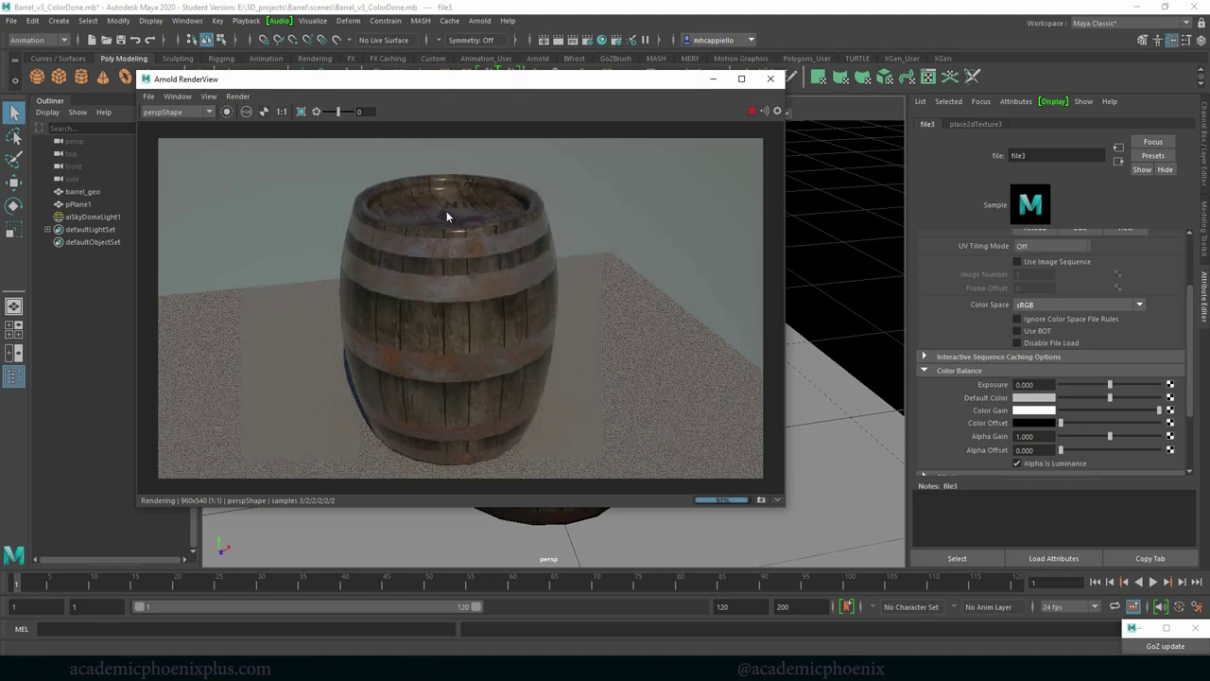
left_click(418, 203)
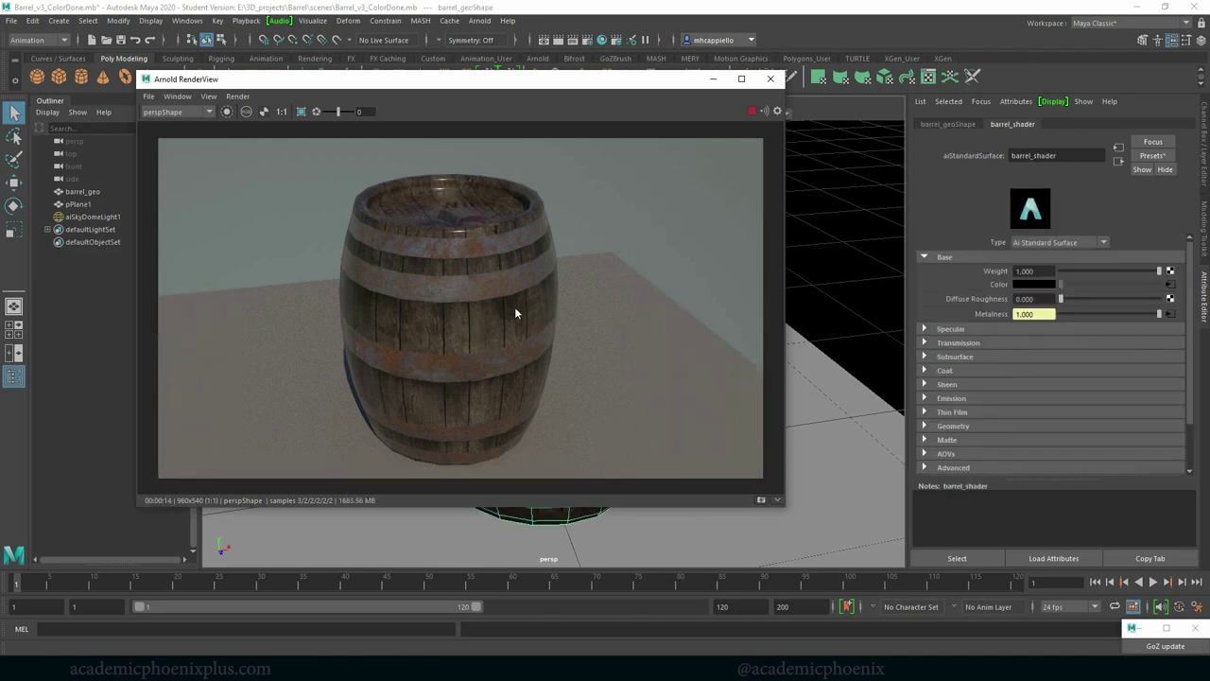
Tumble the camera low around the barrel to inspect its metal bands in the IPR render.
left_click_drag(847, 296, 824, 275, "alt")
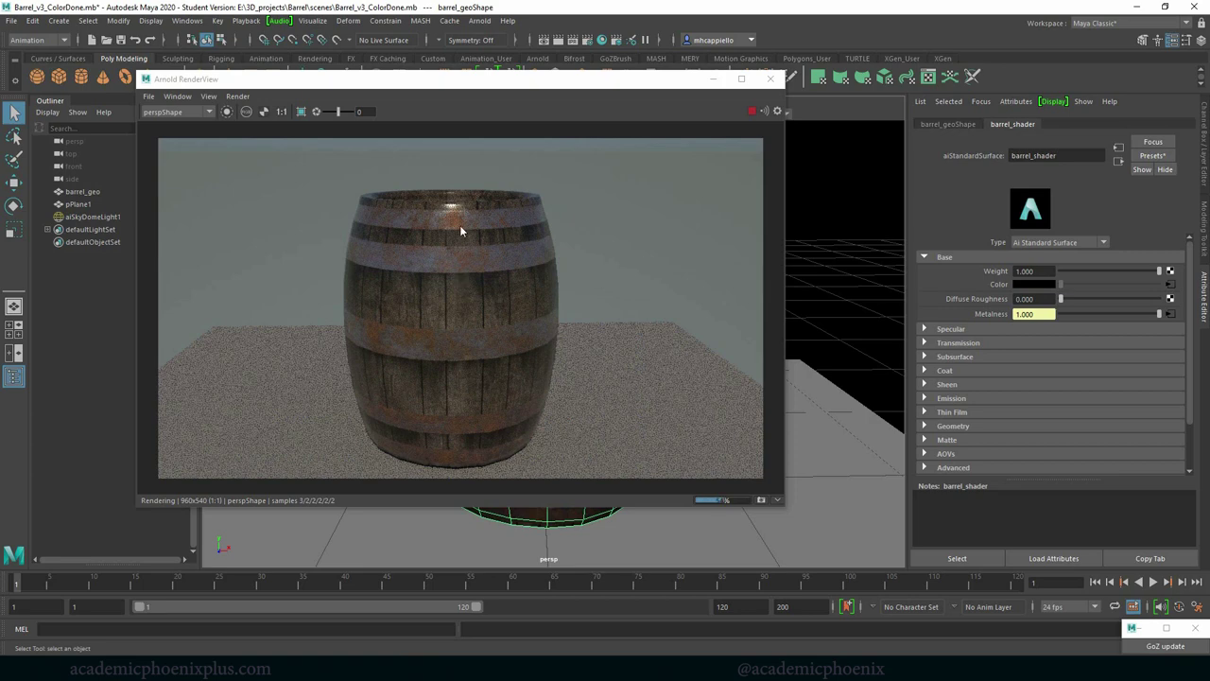
mouse_move(838, 297)
left_mouse_down("alt")
mouse_move(815, 287)
mouse_move(830, 285)
left_mouse_up("alt")
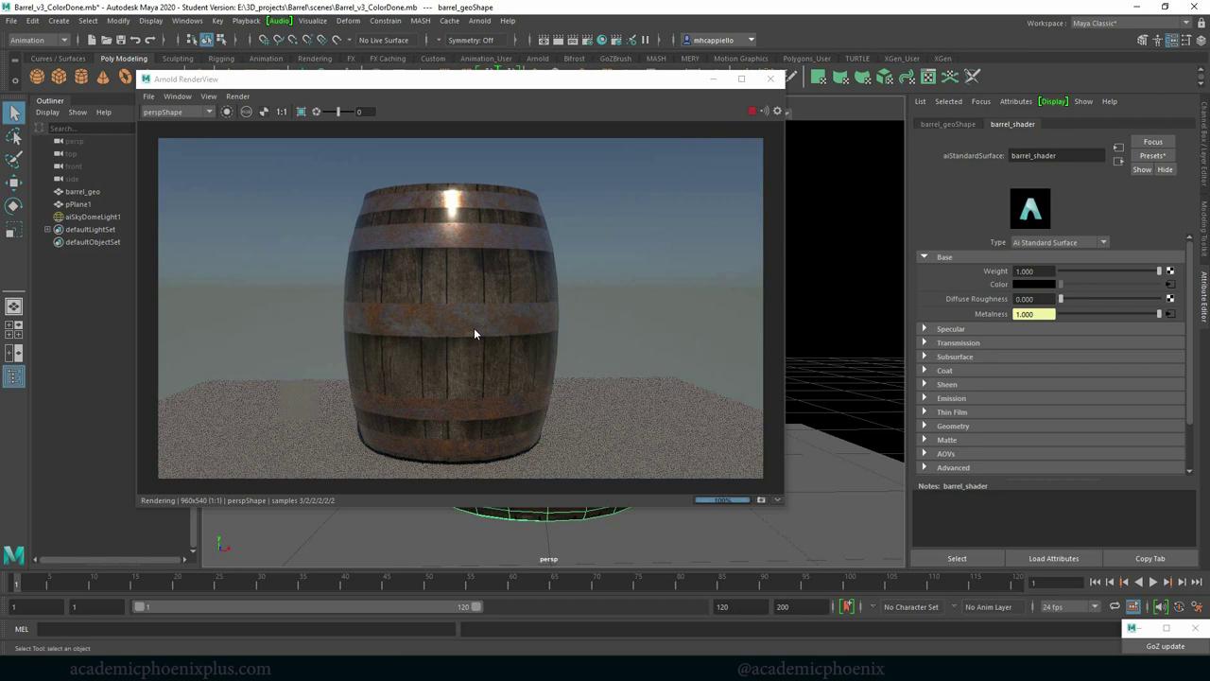
left_click_drag(838, 275, 847, 265, "alt")
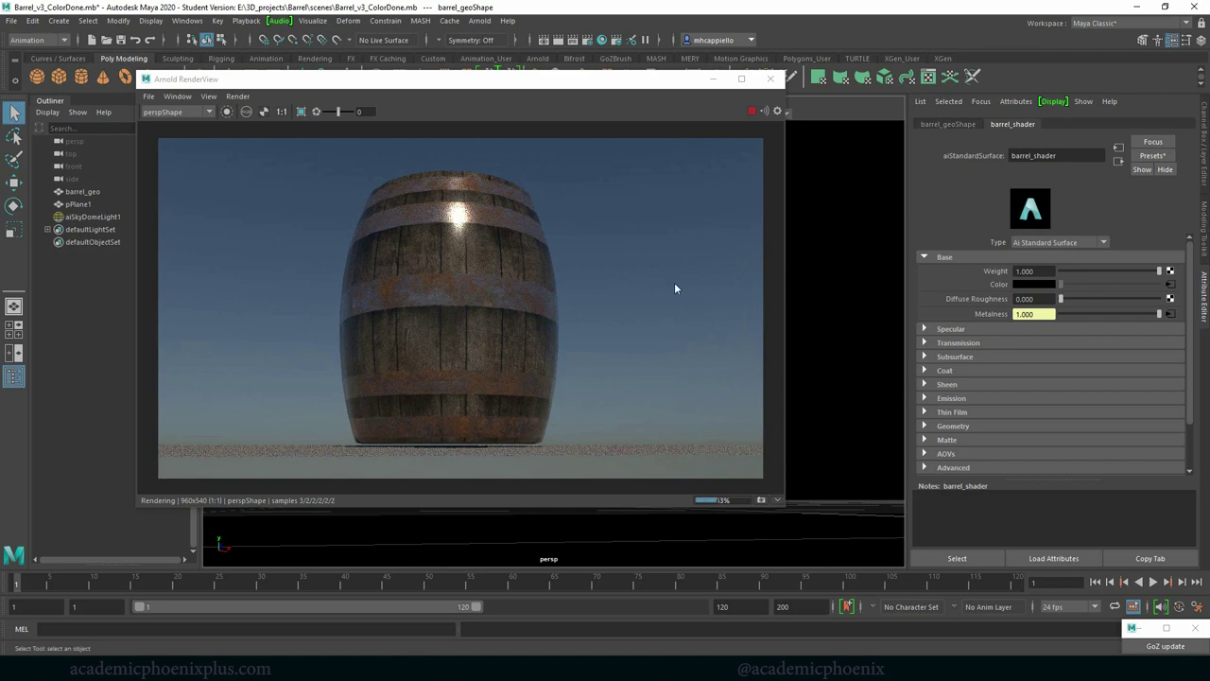
key("alt+Tab")
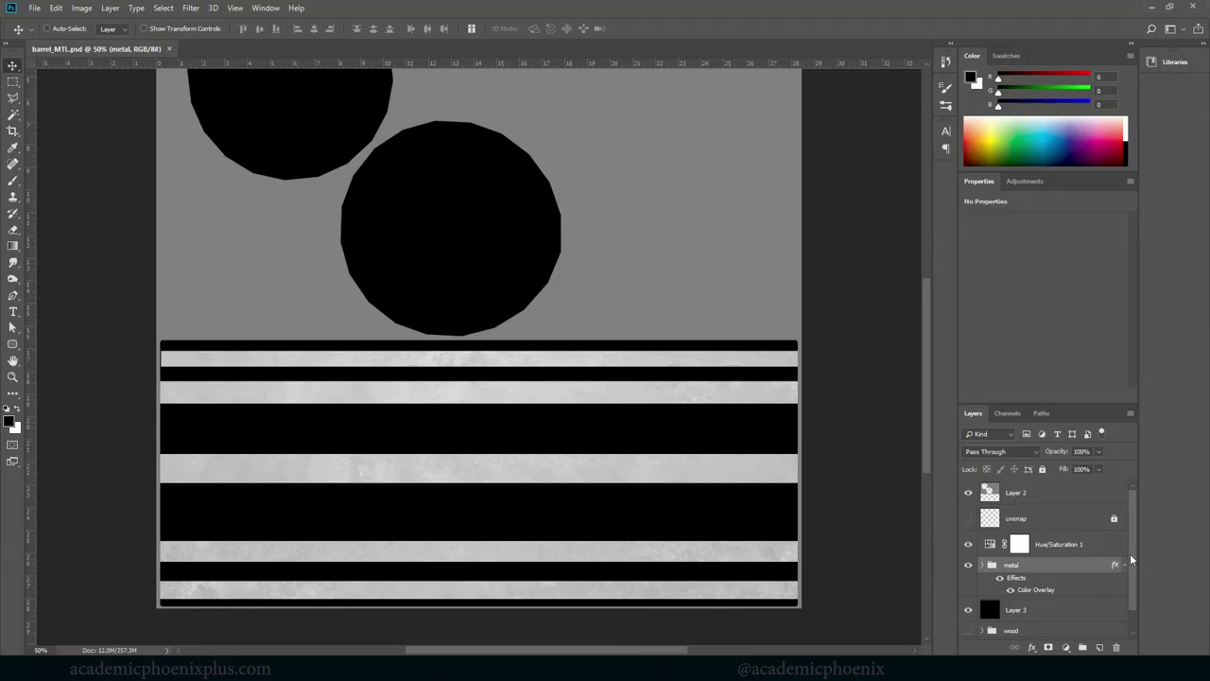
Hide the metal group's Color Overlay and add a Levels adjustment boosting the metal strips' contrast.
left_click(981, 565)
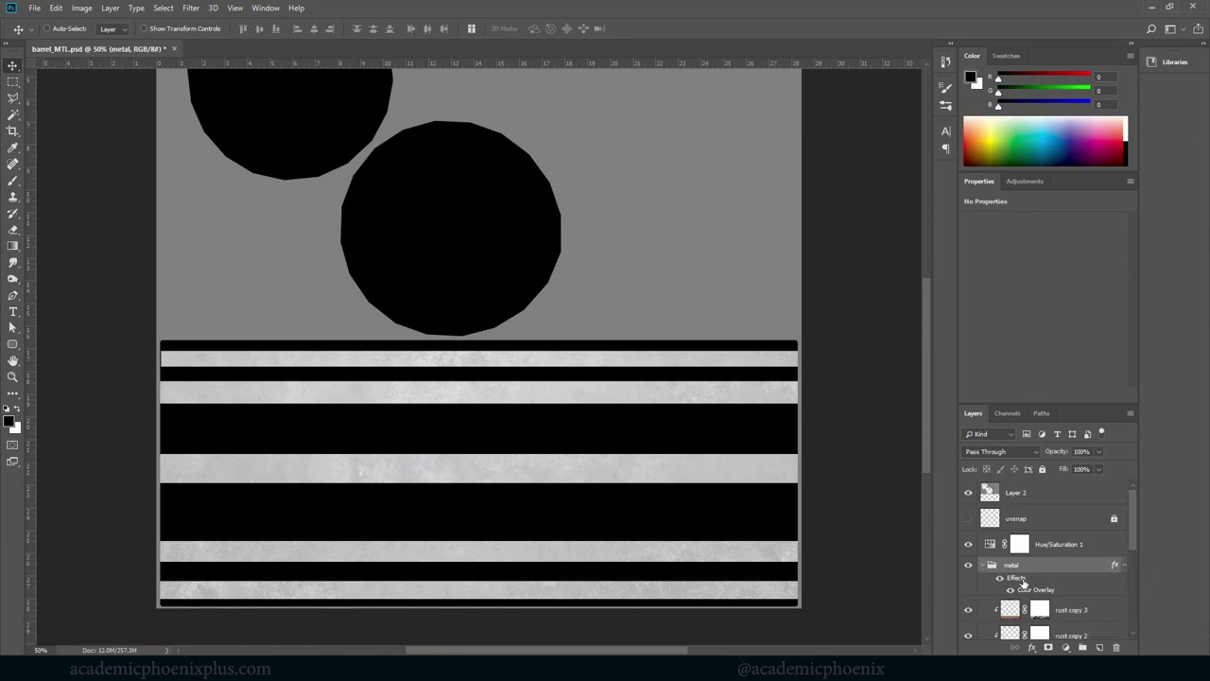
left_click(1000, 578)
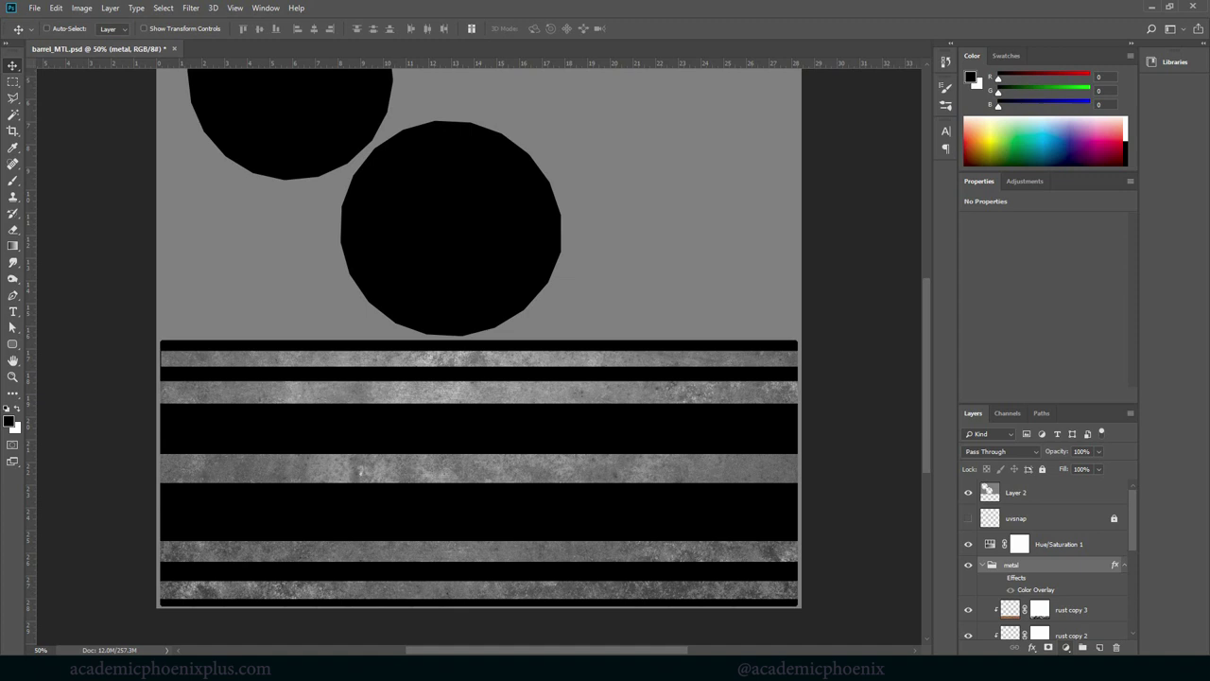
left_click(1064, 647)
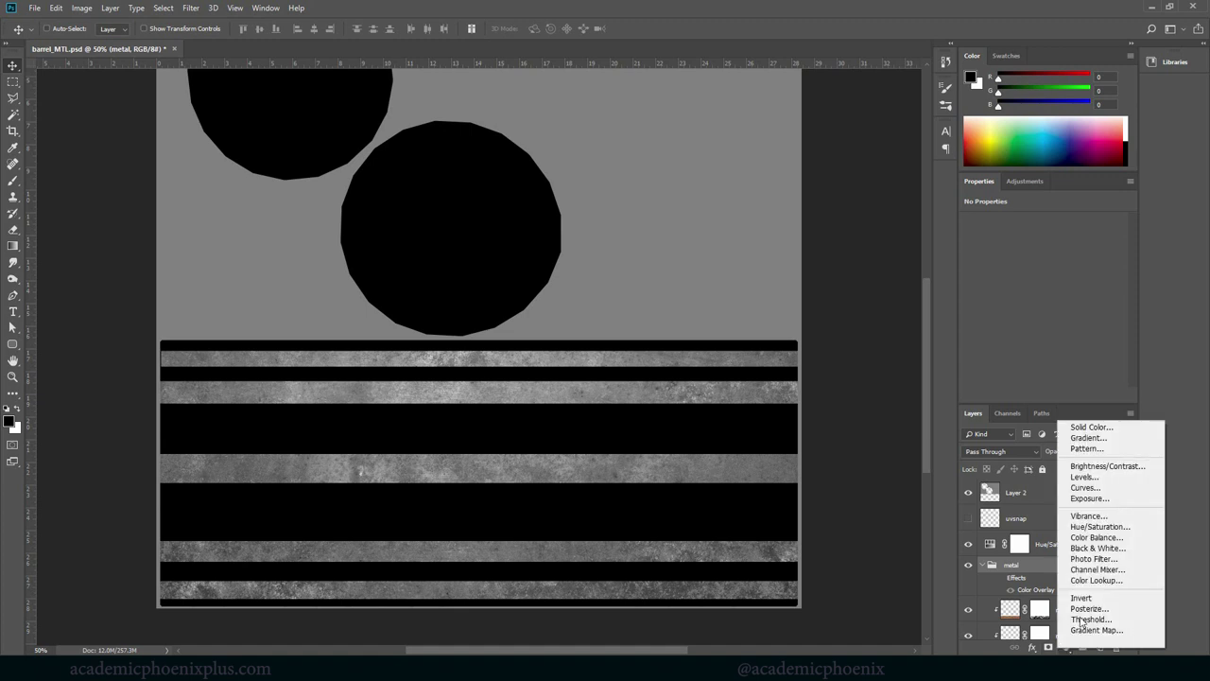
left_click(1105, 478)
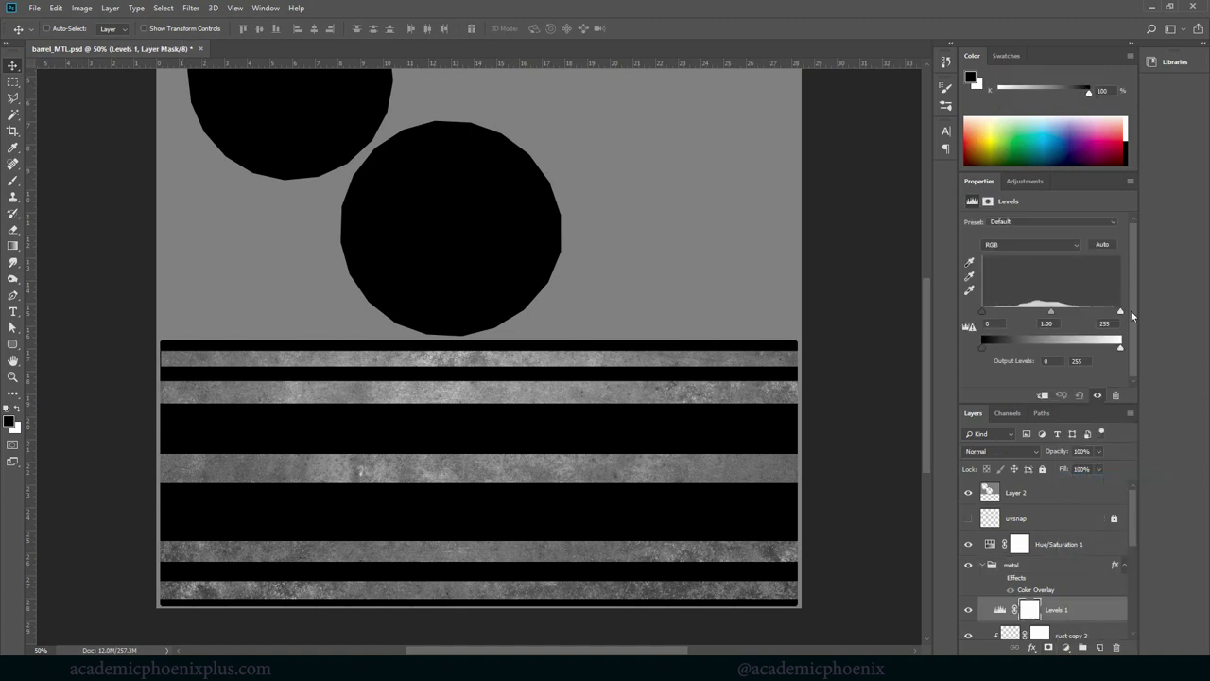
left_click_drag(982, 311, 1016, 312)
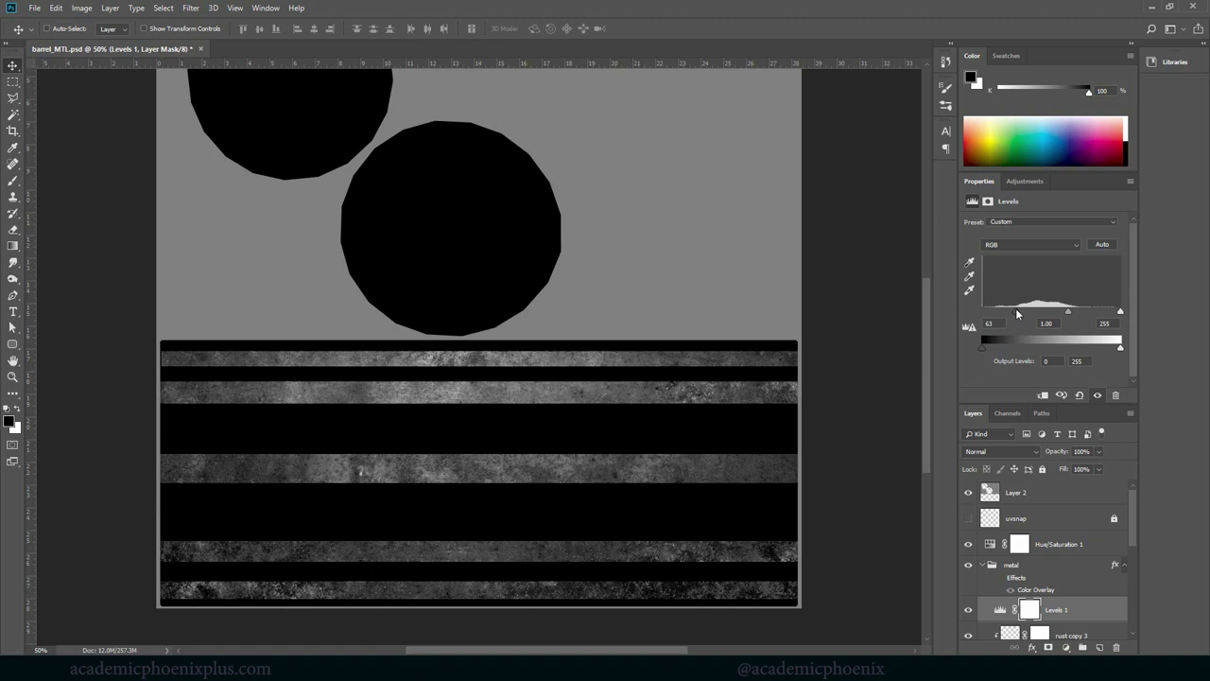
left_click_drag(1120, 311, 1075, 313)
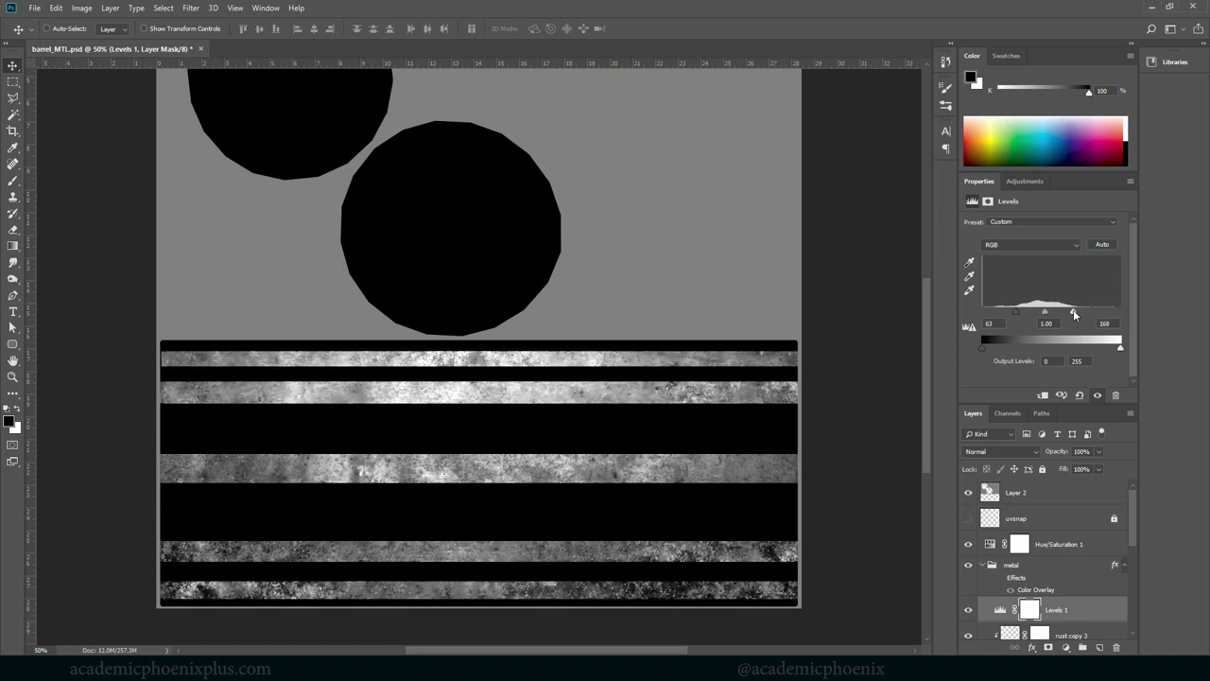
left_click_drag(1017, 312, 1032, 314)
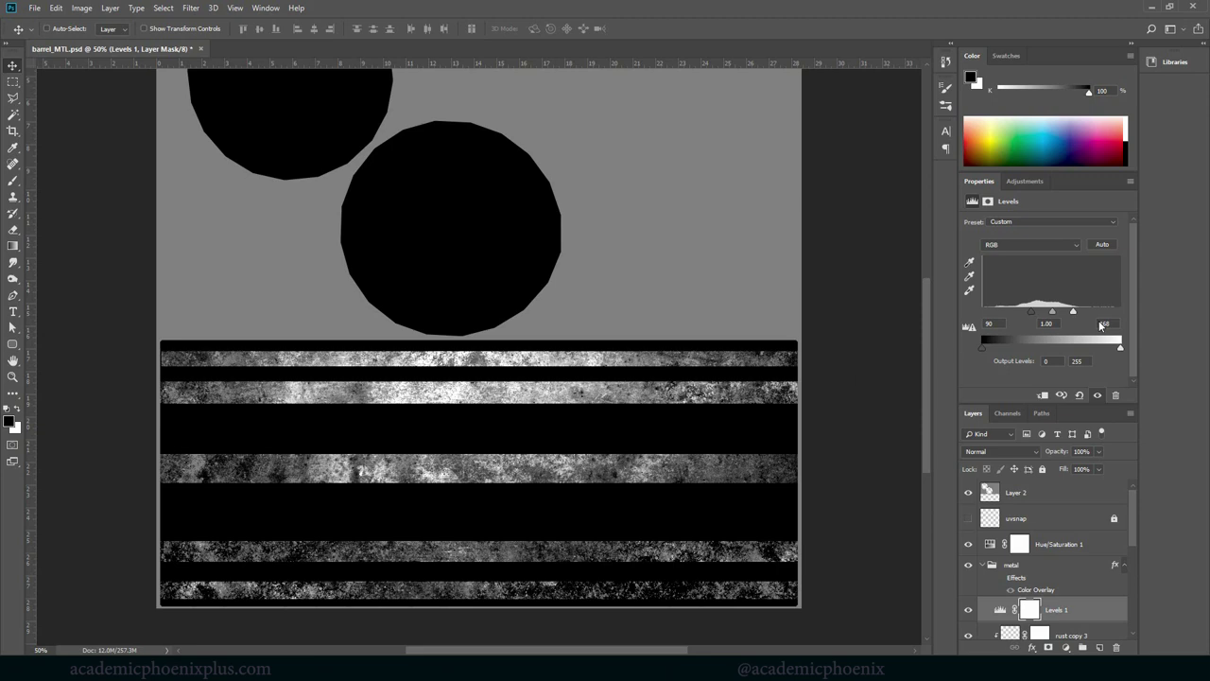
left_click_drag(1073, 311, 1005, 313)
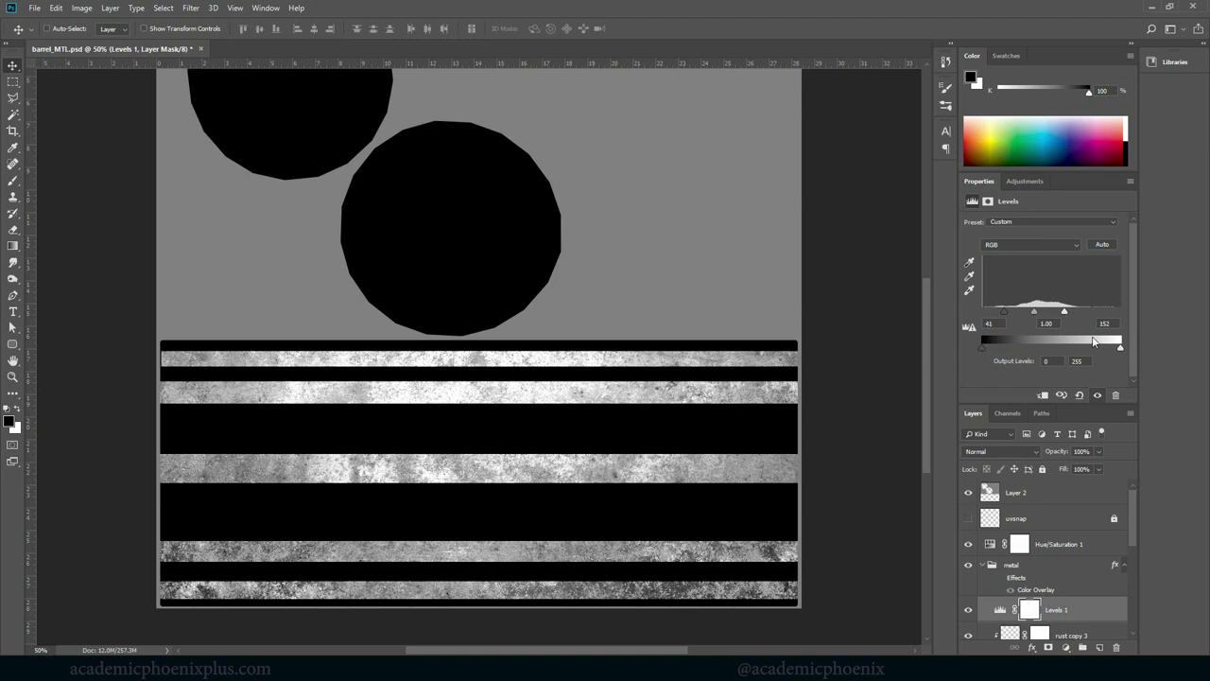
left_click(1017, 311)
mouse_move(1033, 311)
left_mouse_down()
mouse_move(1061, 312)
mouse_move(1023, 313)
mouse_move(1048, 313)
left_mouse_up()
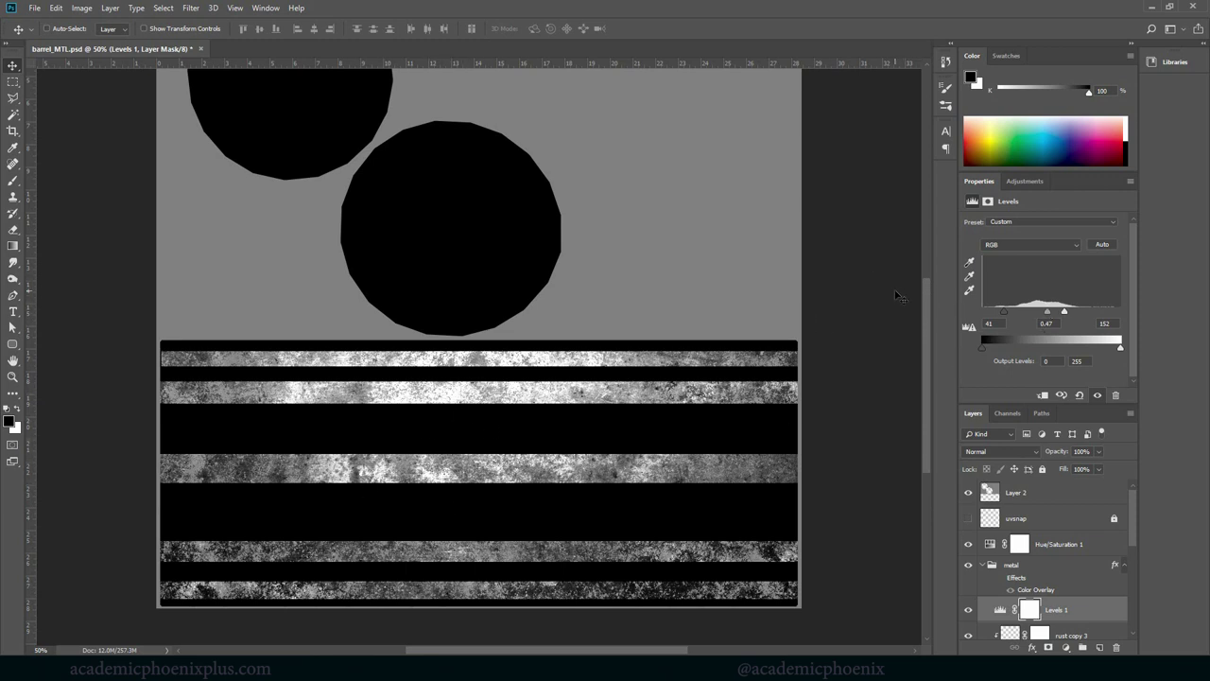
Save the metalness map as barrel_MTL1.psd after the original file fails to save.
key("ctrl+s")
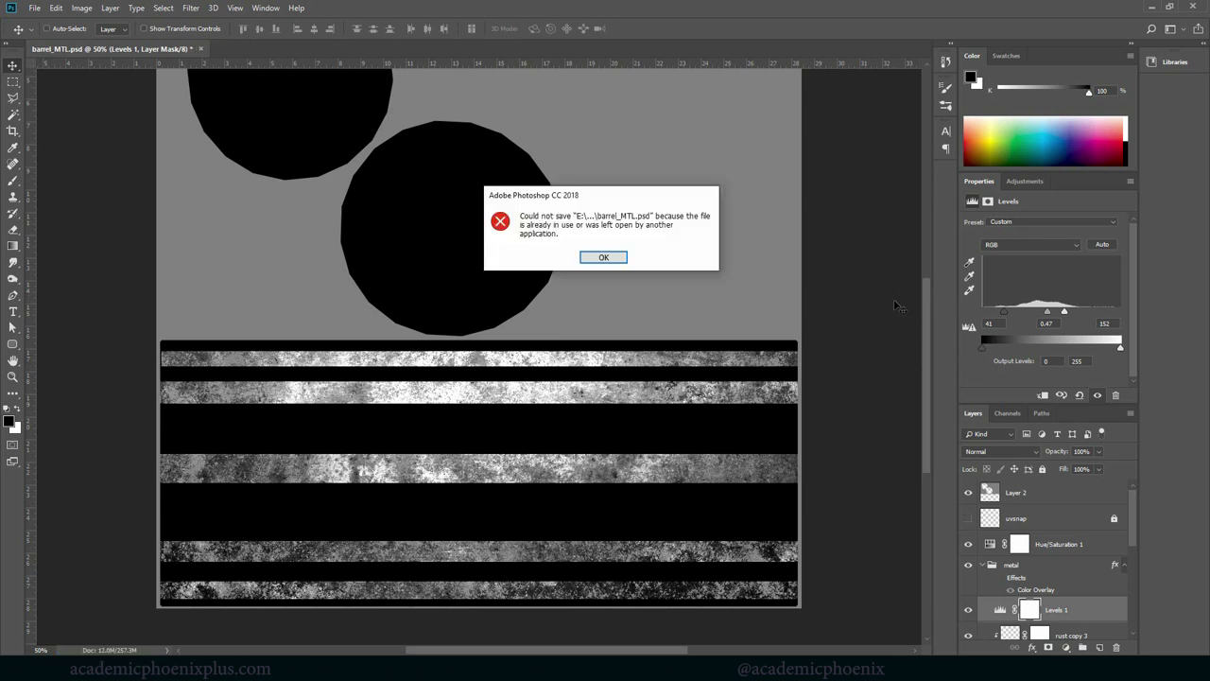
left_click(615, 257)
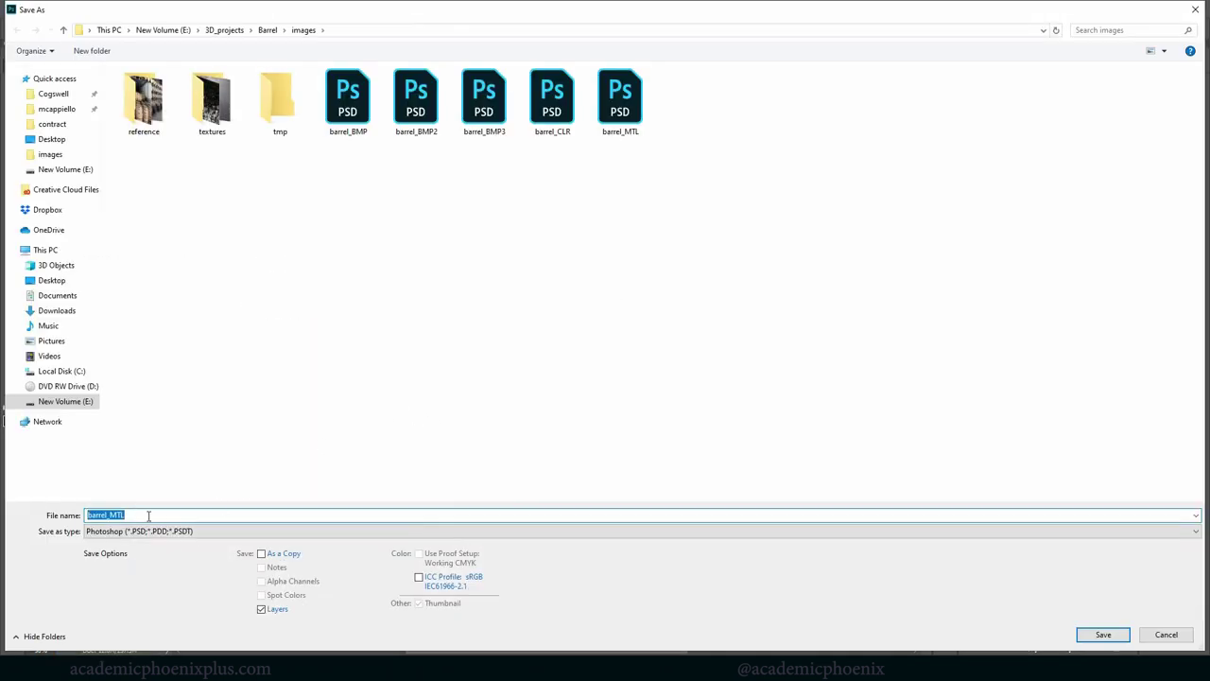
left_click(148, 515)
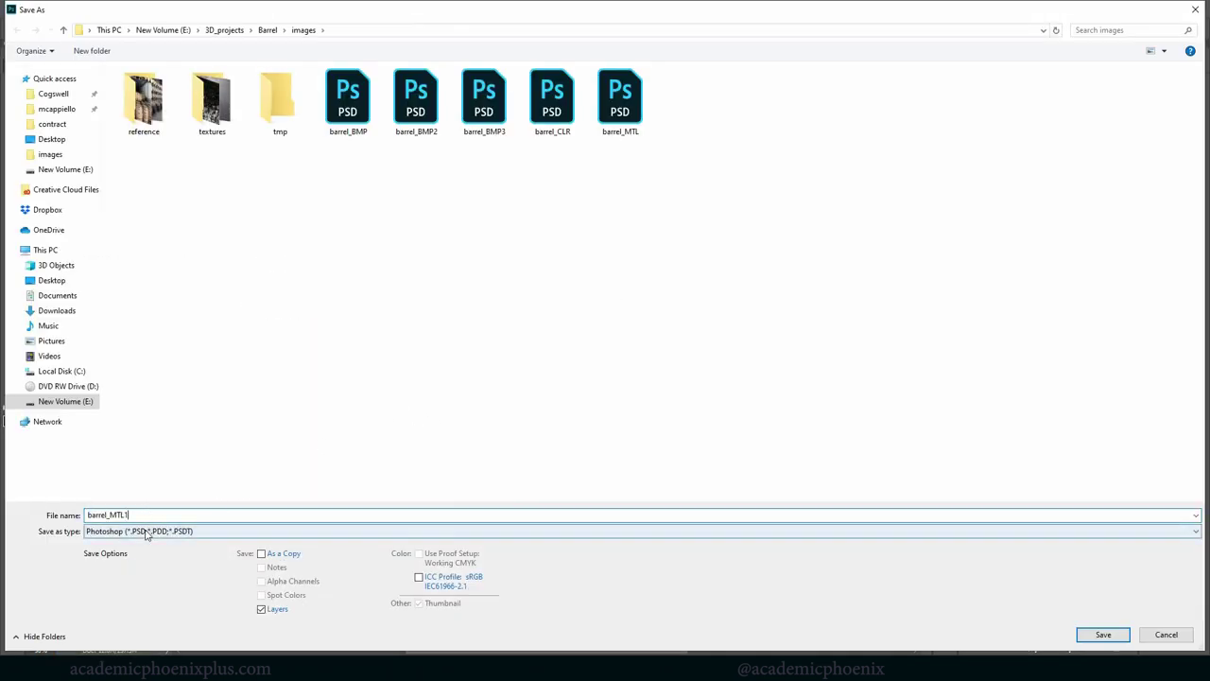
type("1")
key("Return")
key("Return")
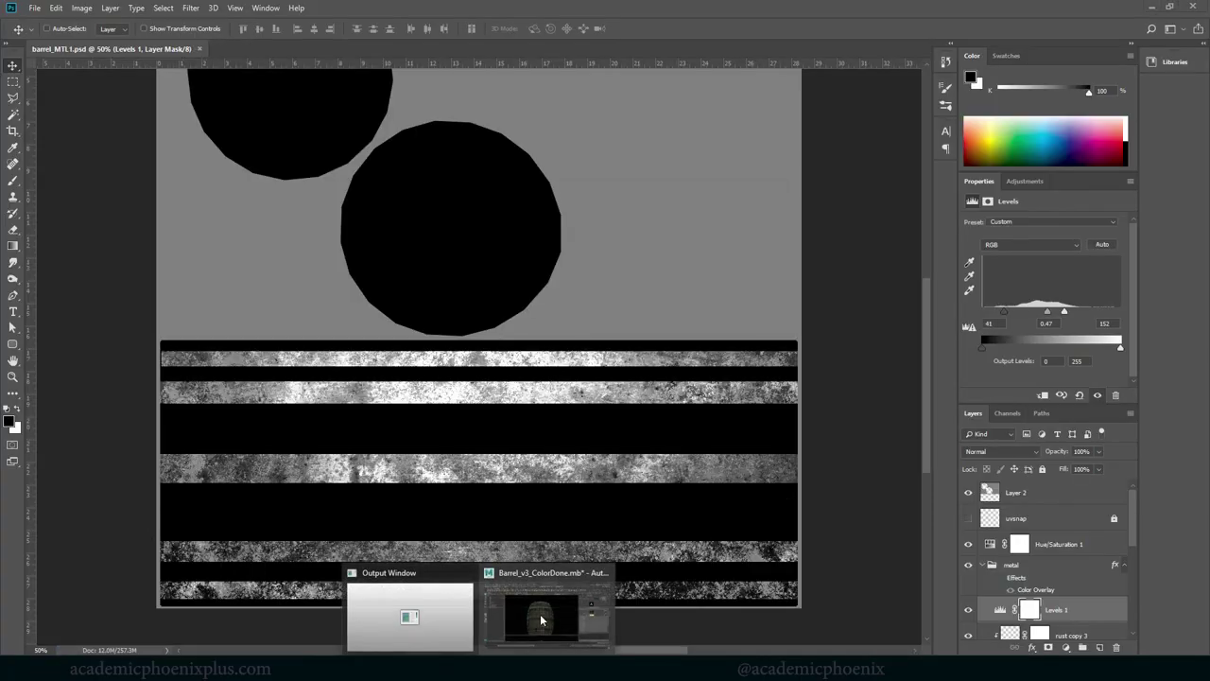
Point the metalness file3 texture at the new images/barrel_MTL1.psd map.
left_click(565, 605)
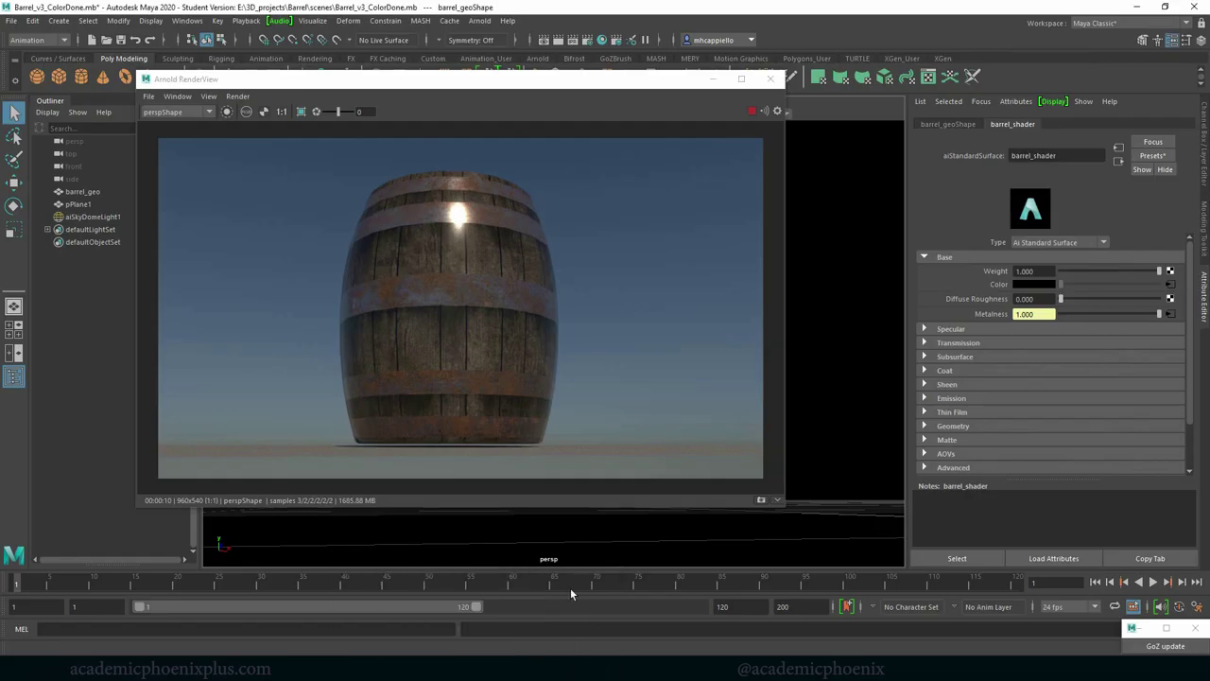
left_click(1172, 315)
scroll(1177, 284, "up", 3)
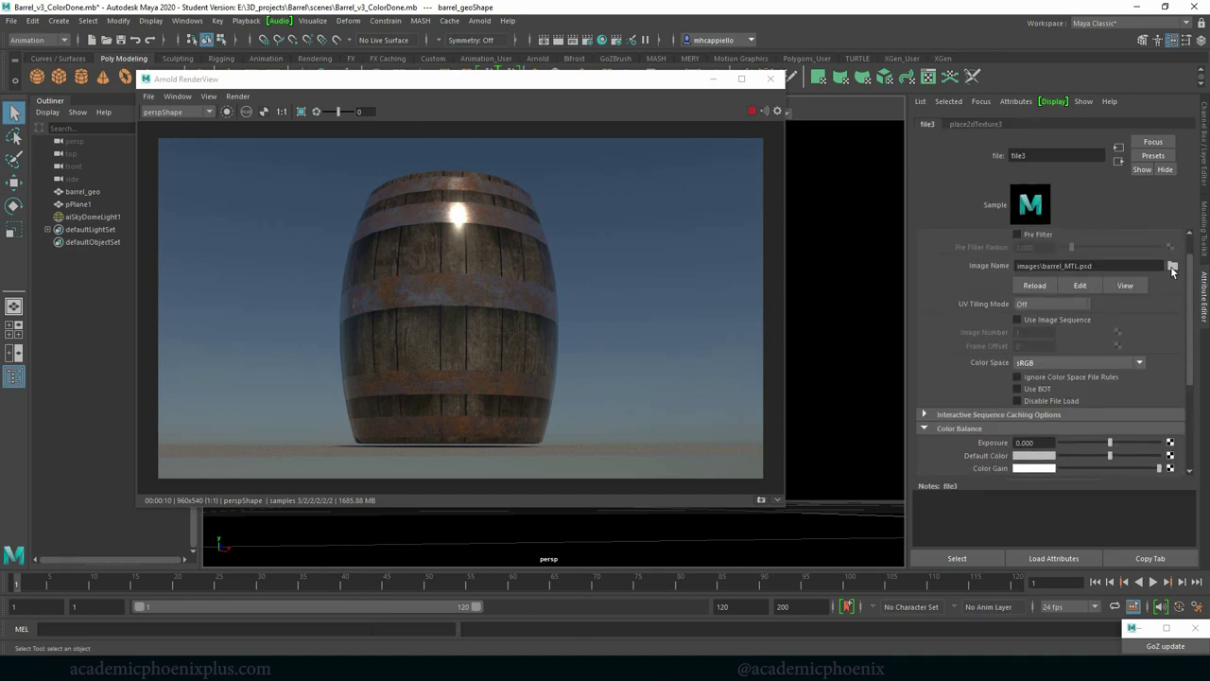
left_click(1173, 265)
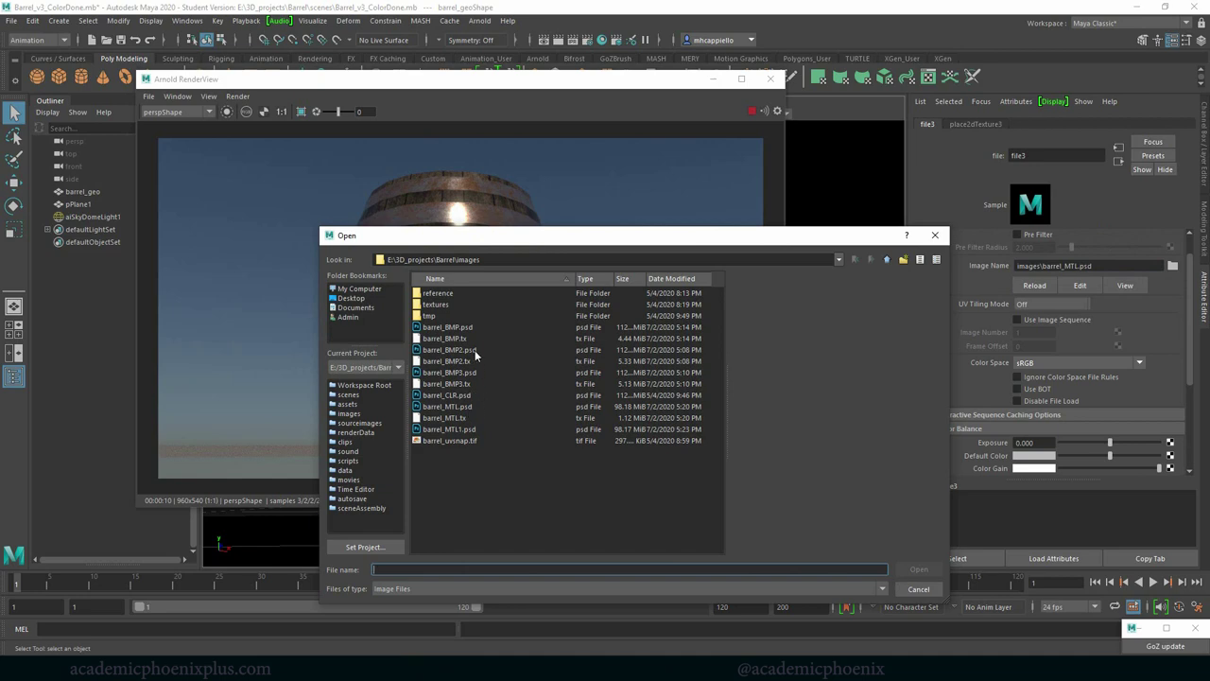
left_click(466, 430)
double_click(465, 430)
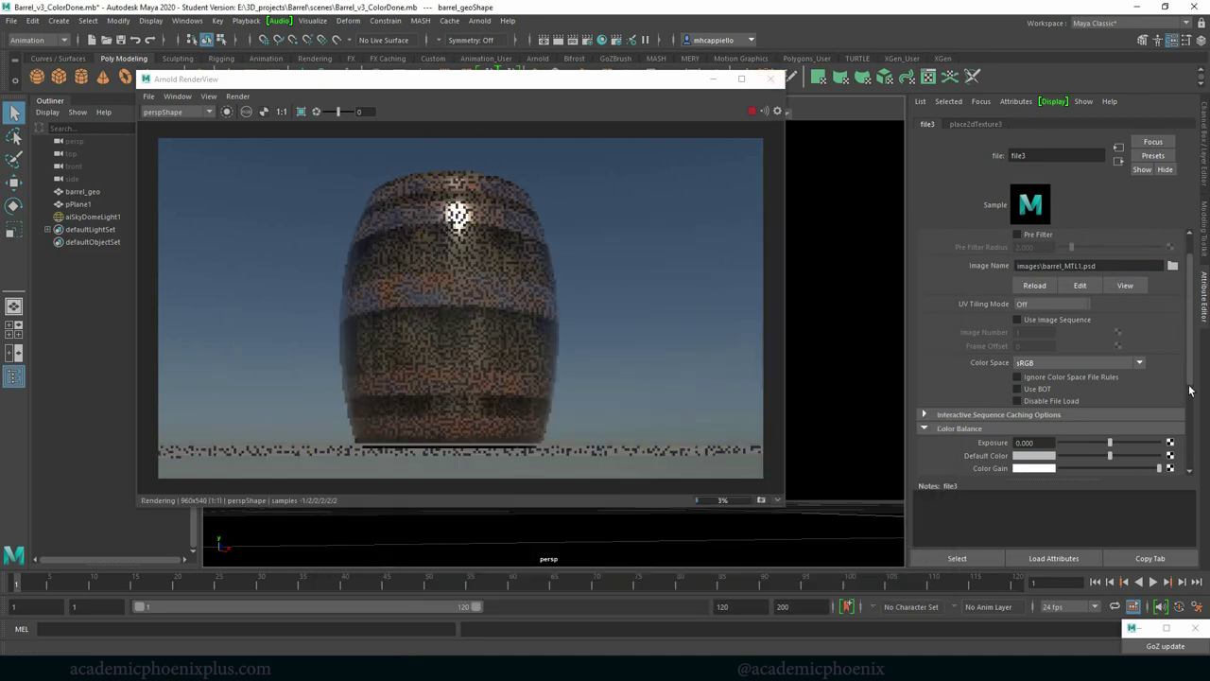
scroll(1194, 373, "down", 3)
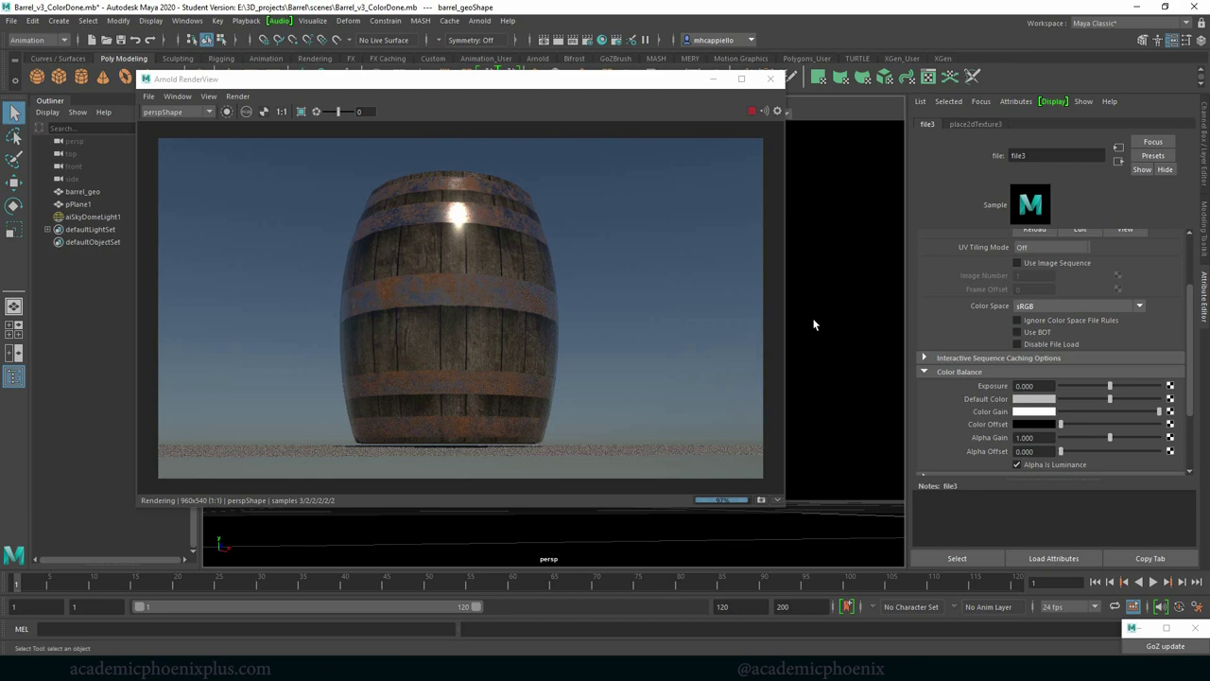
Orbit above and below the barrel to check the revised metalness, closing the Arnold RenderView.
left_click_drag(821, 326, 839, 331, "alt")
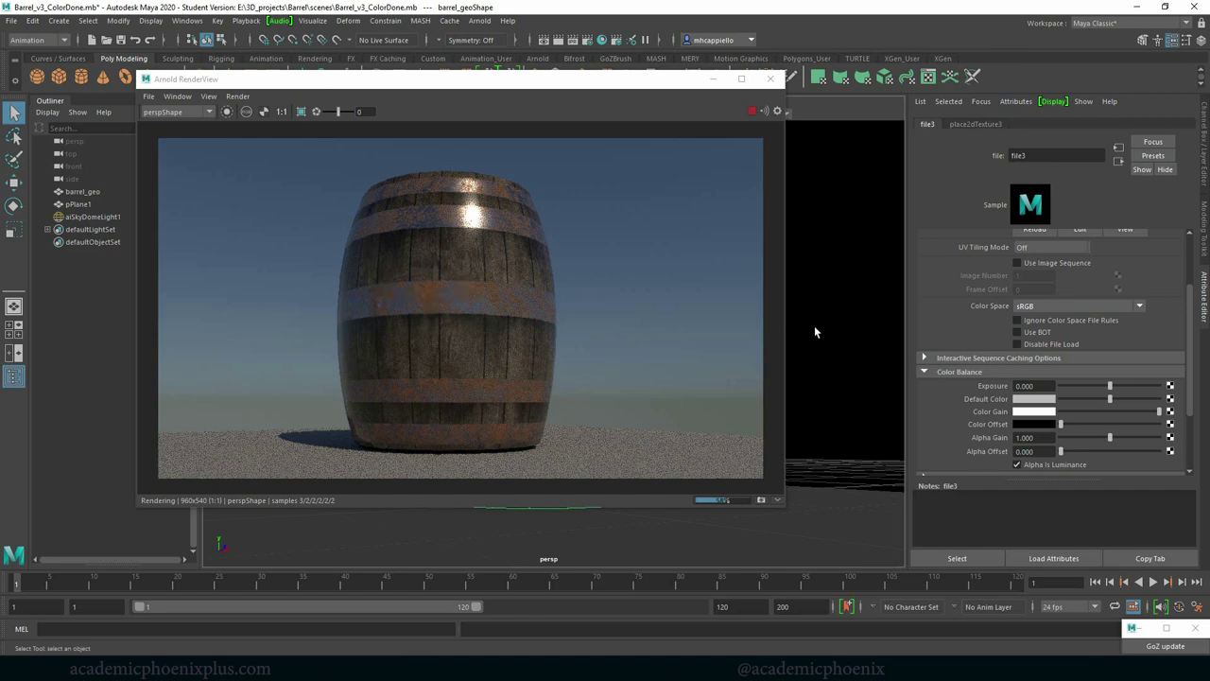
left_click_drag(831, 291, 800, 311, "alt")
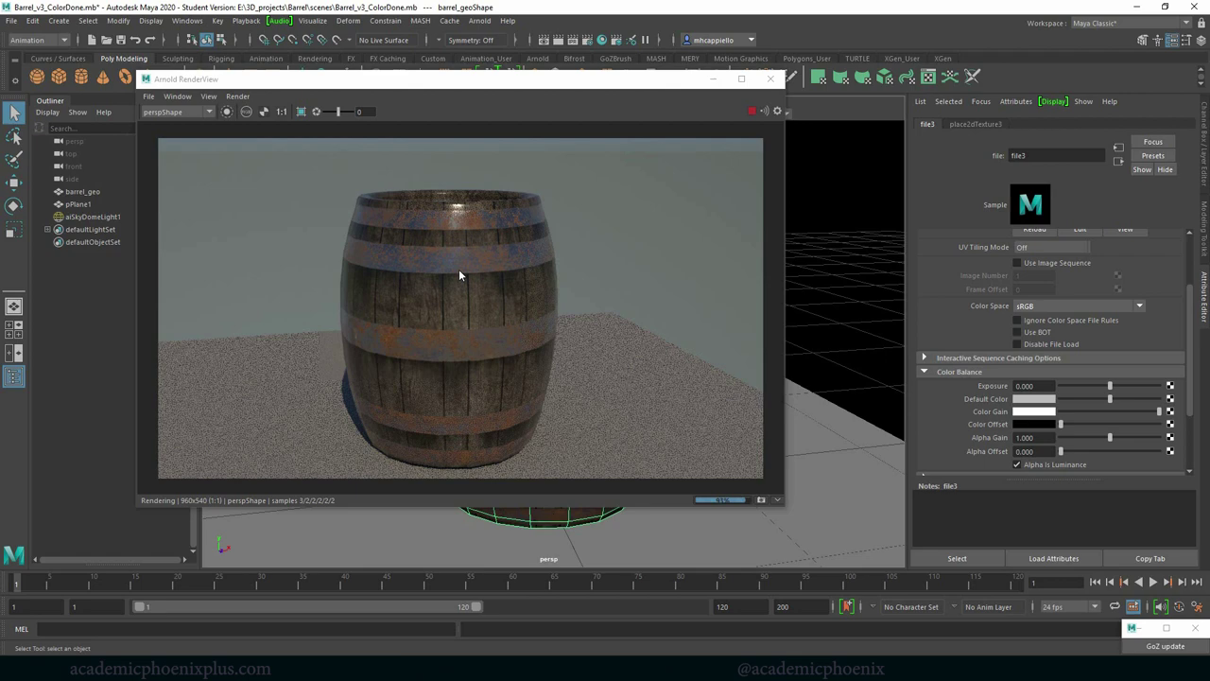
left_click(771, 78)
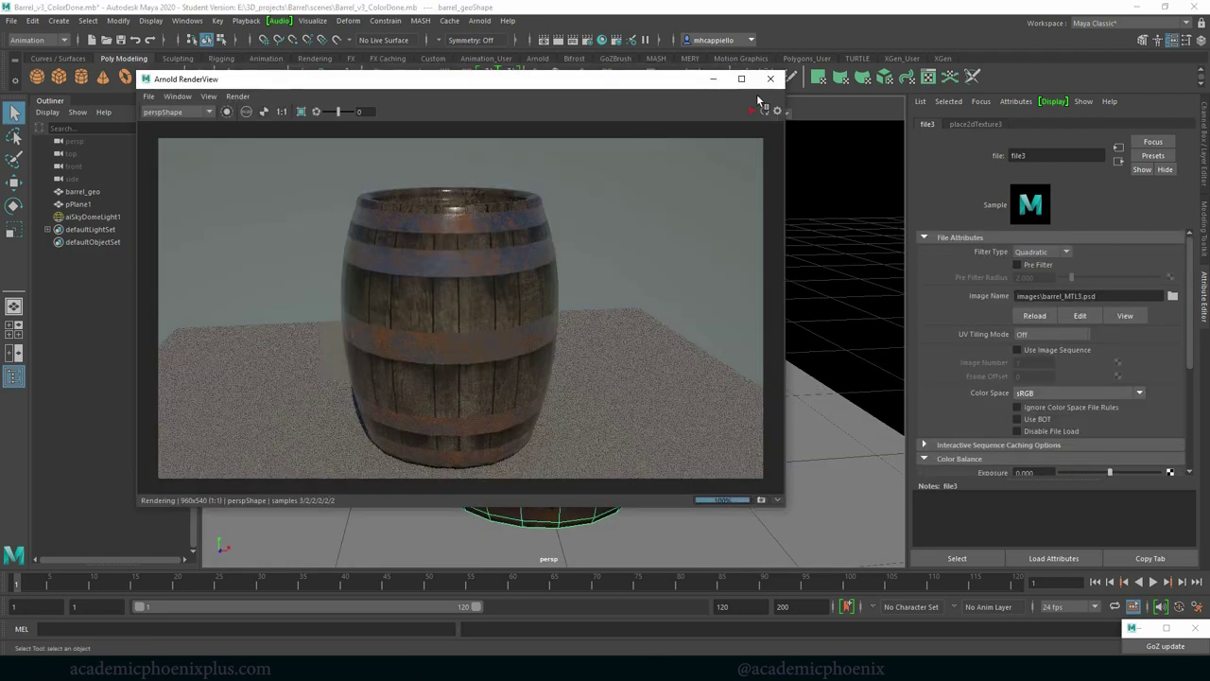
left_click_drag(448, 214, 458, 214, "alt")
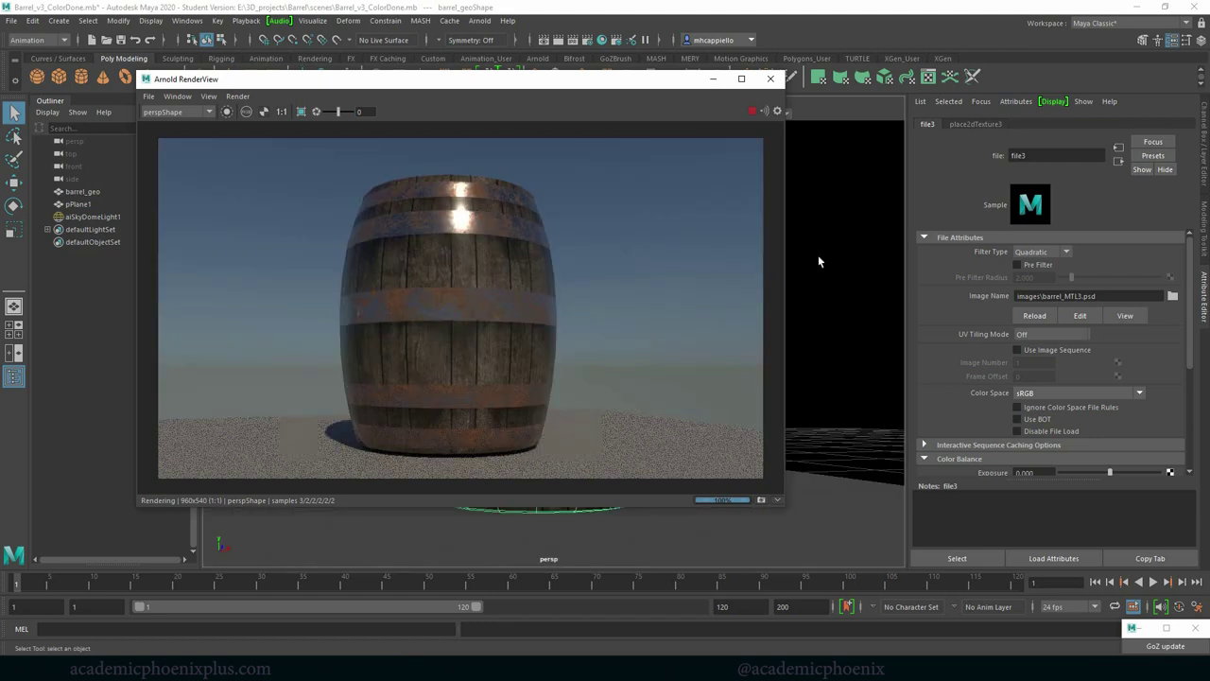
left_click_drag(819, 262, 709, 224, "alt")
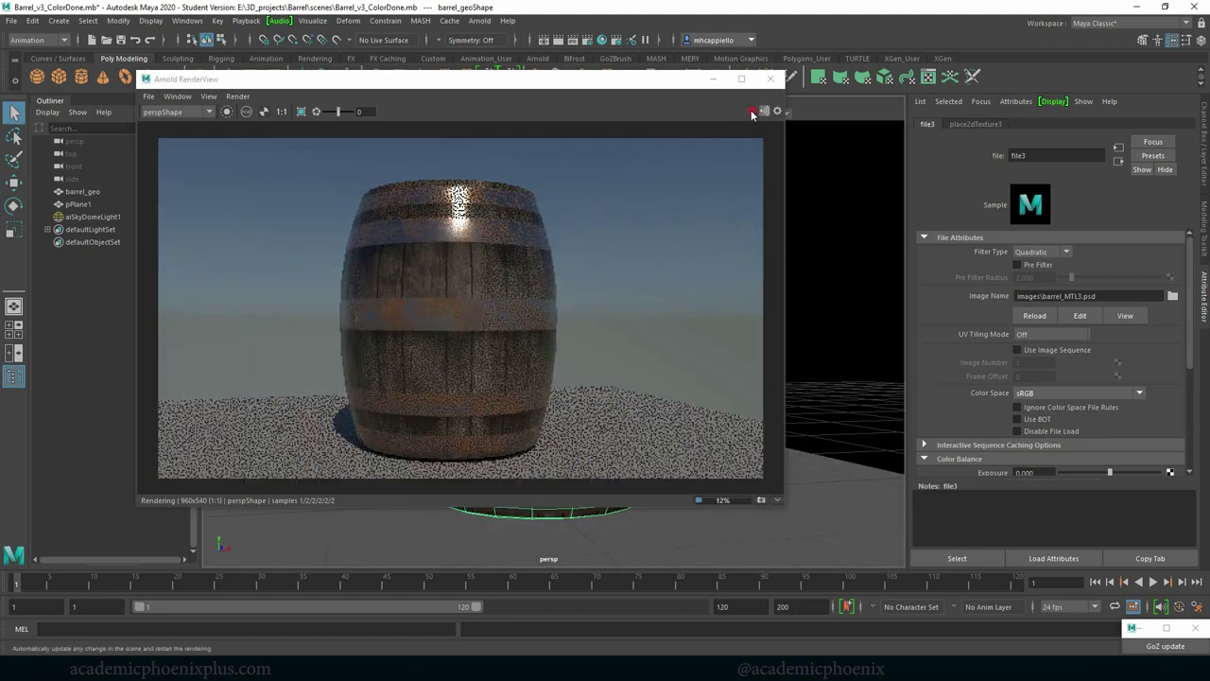
Return to barrel_shader, expand its Specular section, and restart the live Arnold IPR render.
left_click(771, 79)
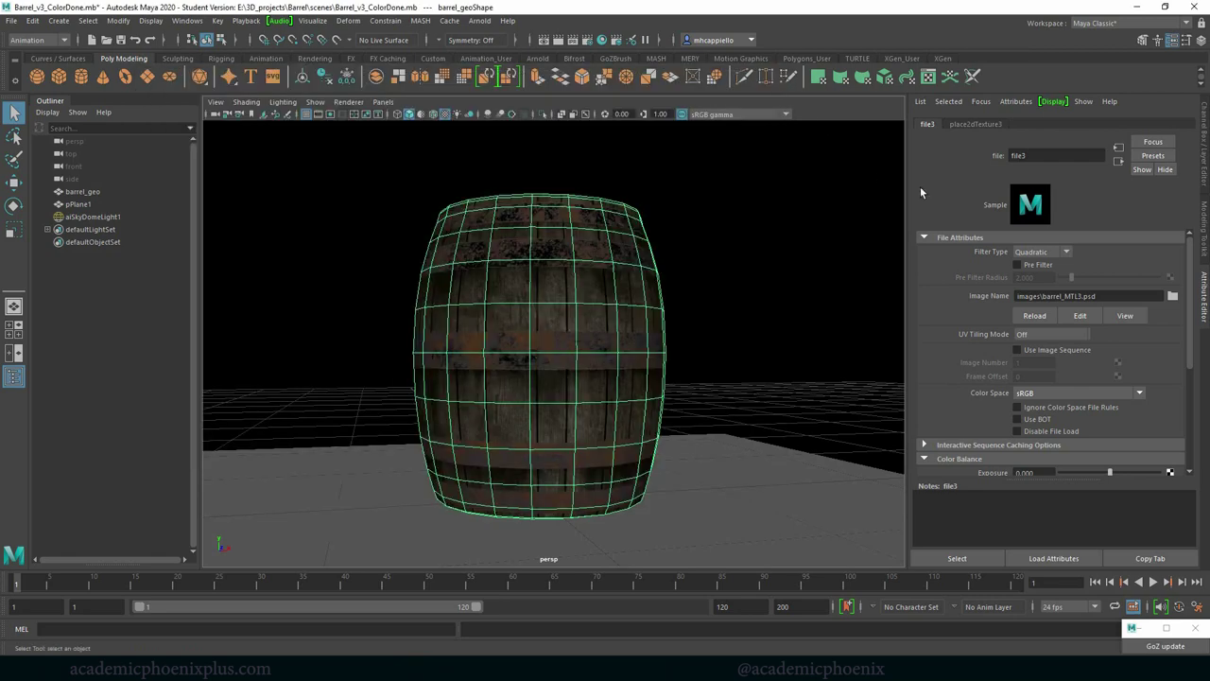
left_click(1121, 161)
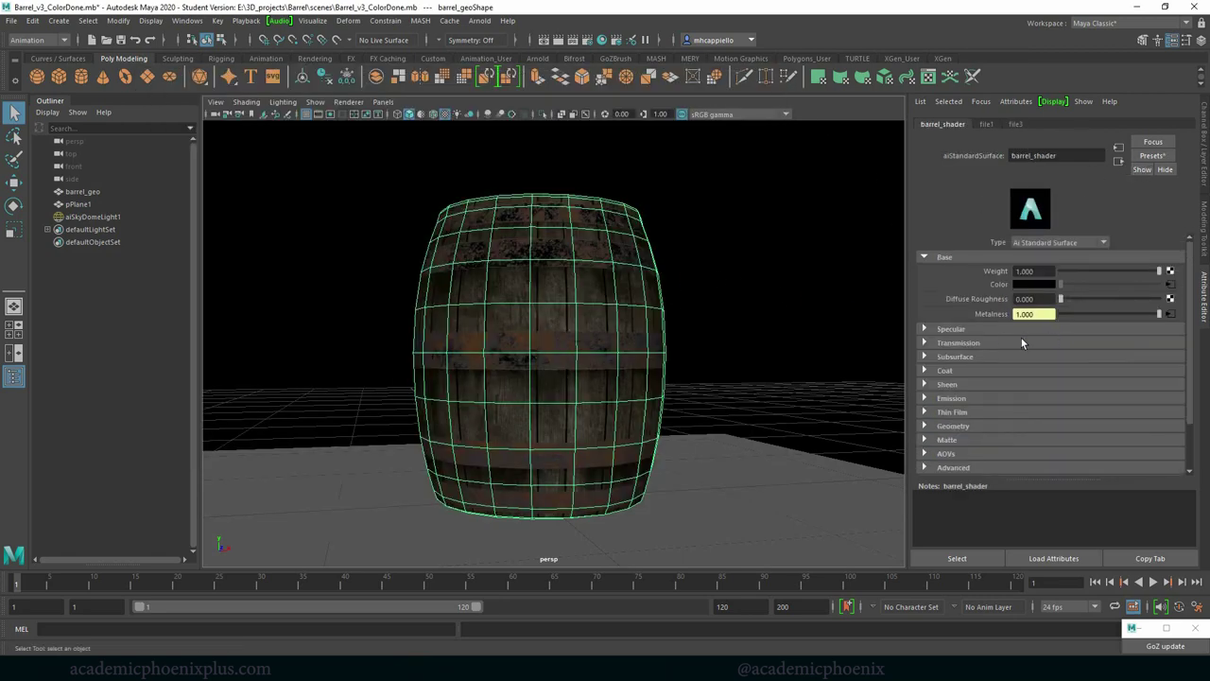
left_click(952, 329)
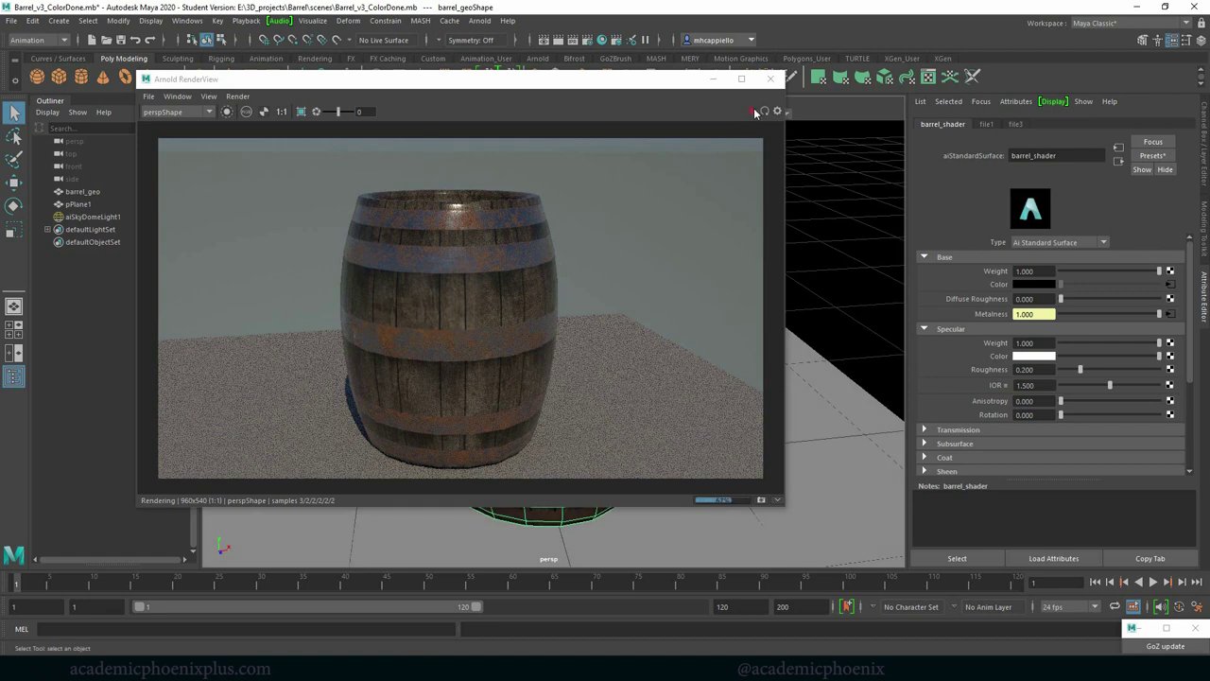
left_click(764, 111)
left_click_drag(863, 280, 854, 246, "alt")
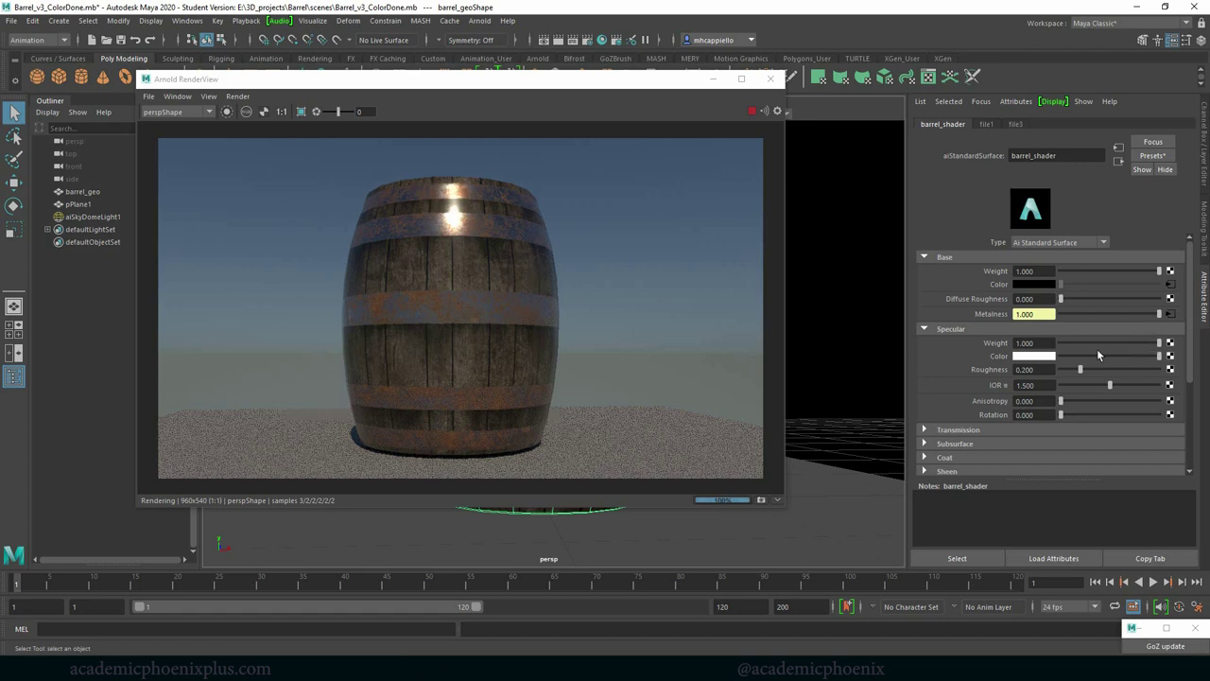
Test Specular Weight at 0.727 then back to 1.000, and sweep Roughness from 0 up to about 0.591.
left_click_drag(1159, 343, 1021, 343)
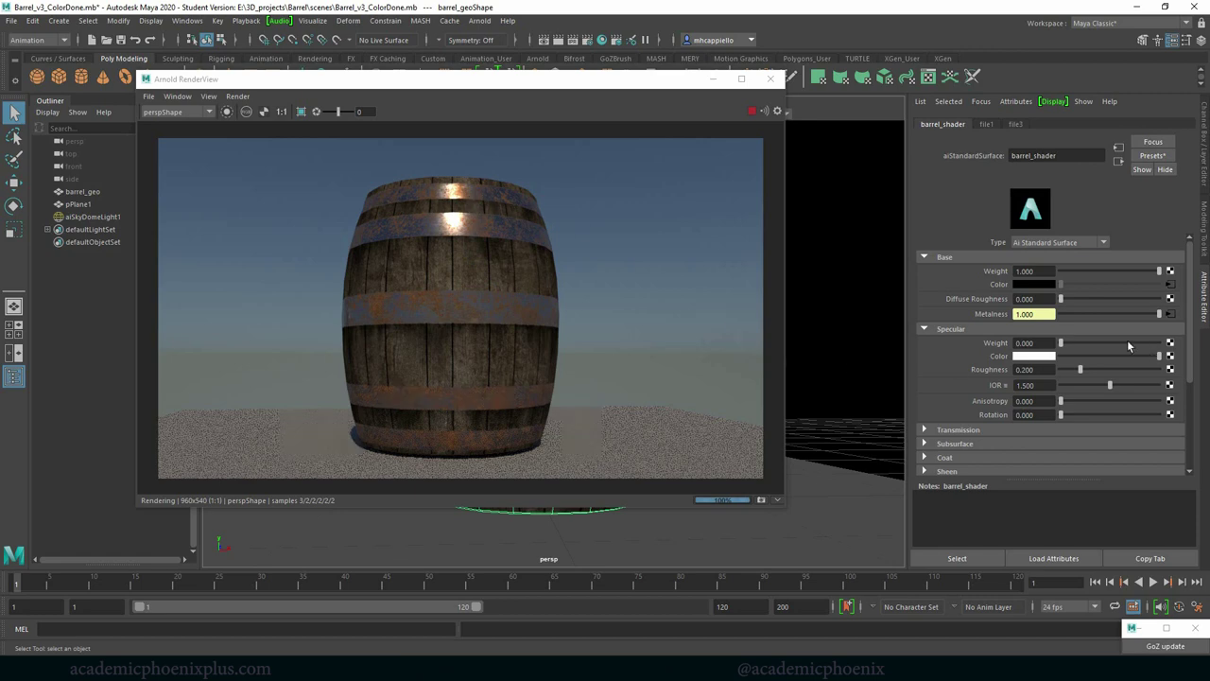
left_click_drag(1081, 344, 1181, 345)
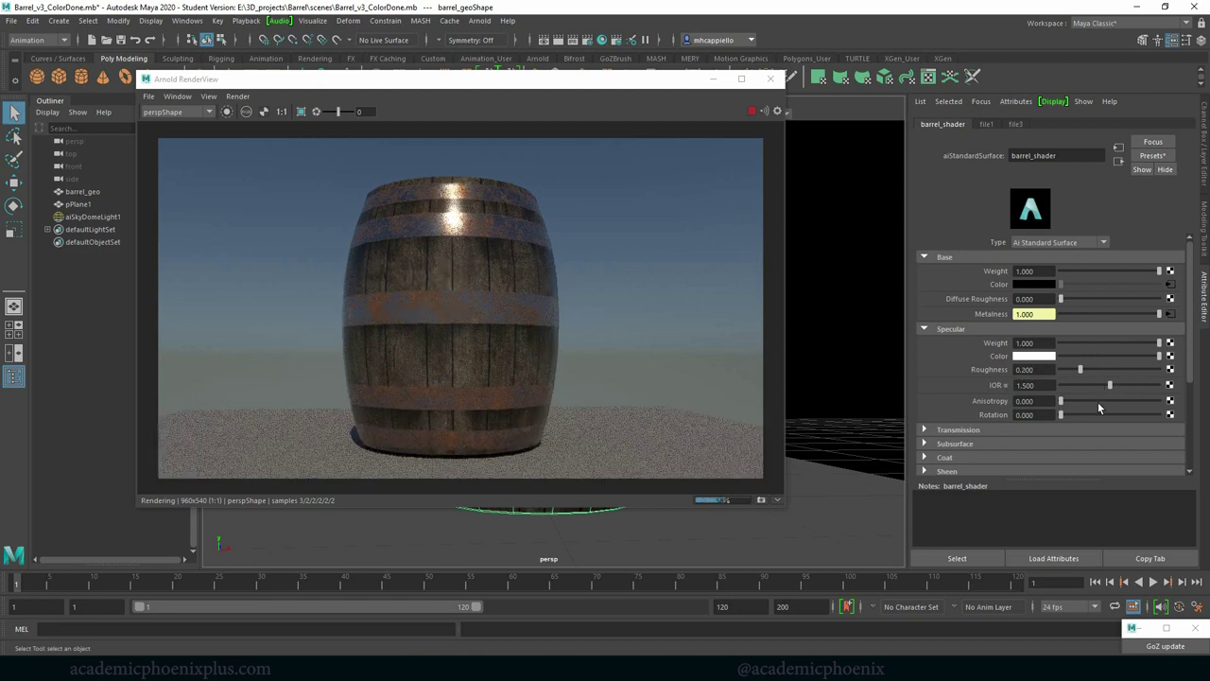
double_click(1031, 370)
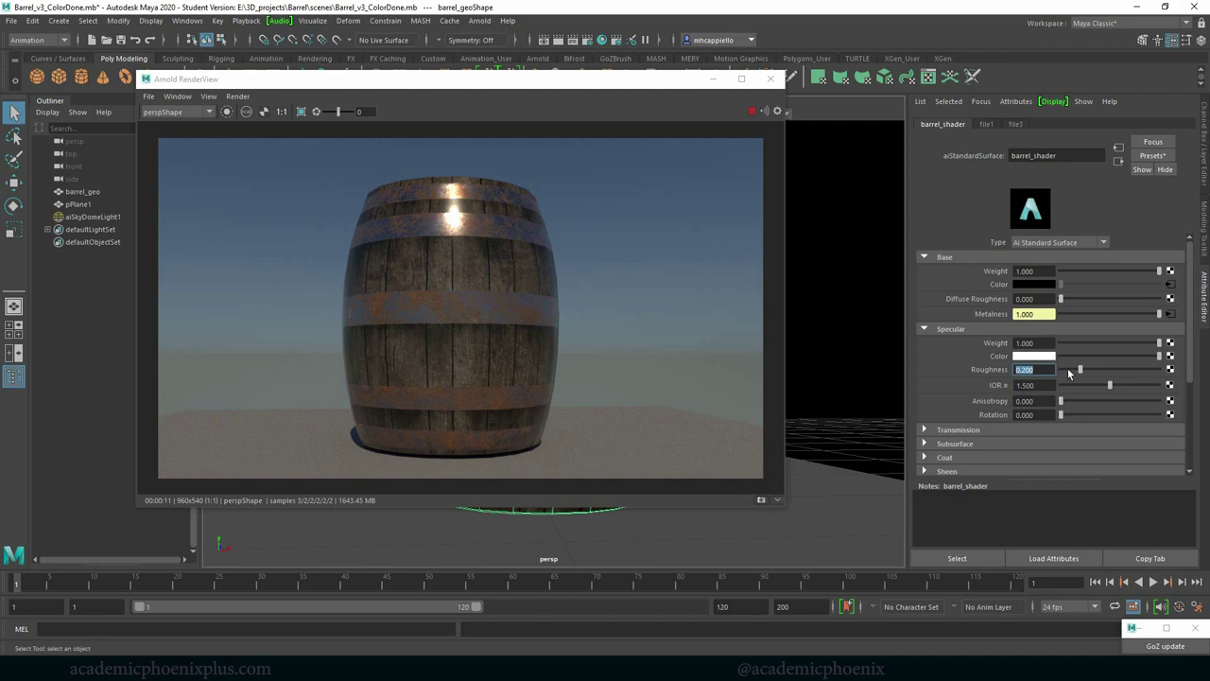
left_click_drag(1080, 368, 1013, 370)
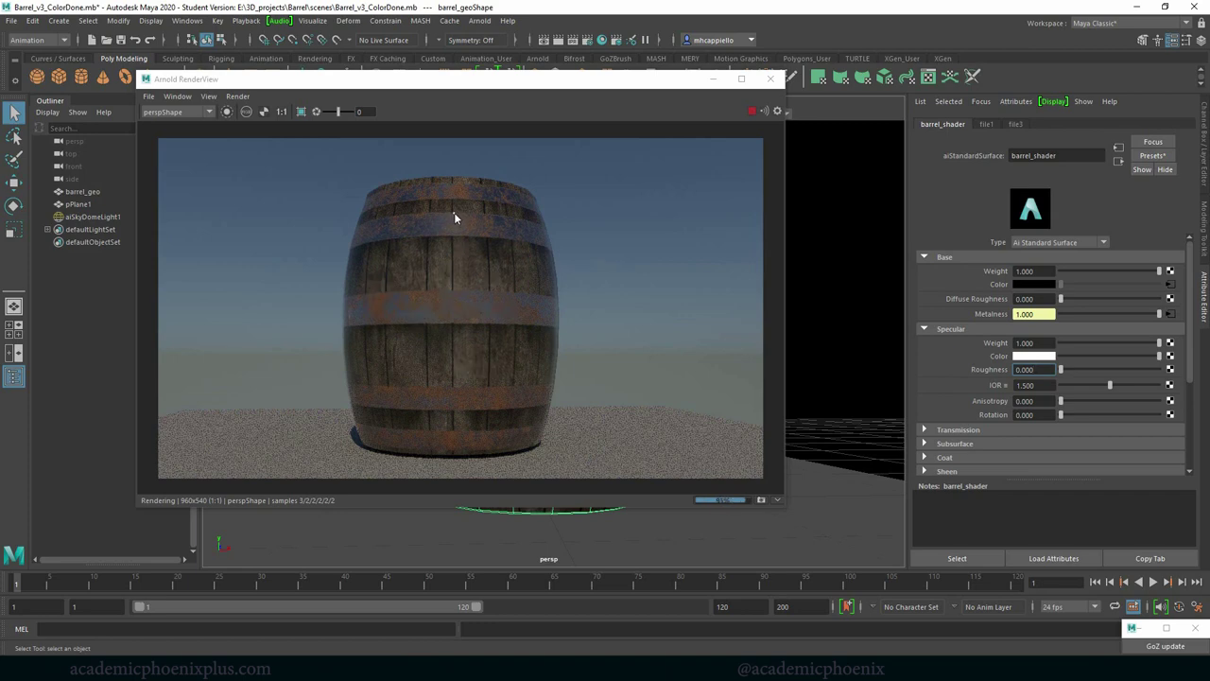
left_click_drag(803, 354, 811, 356, "alt")
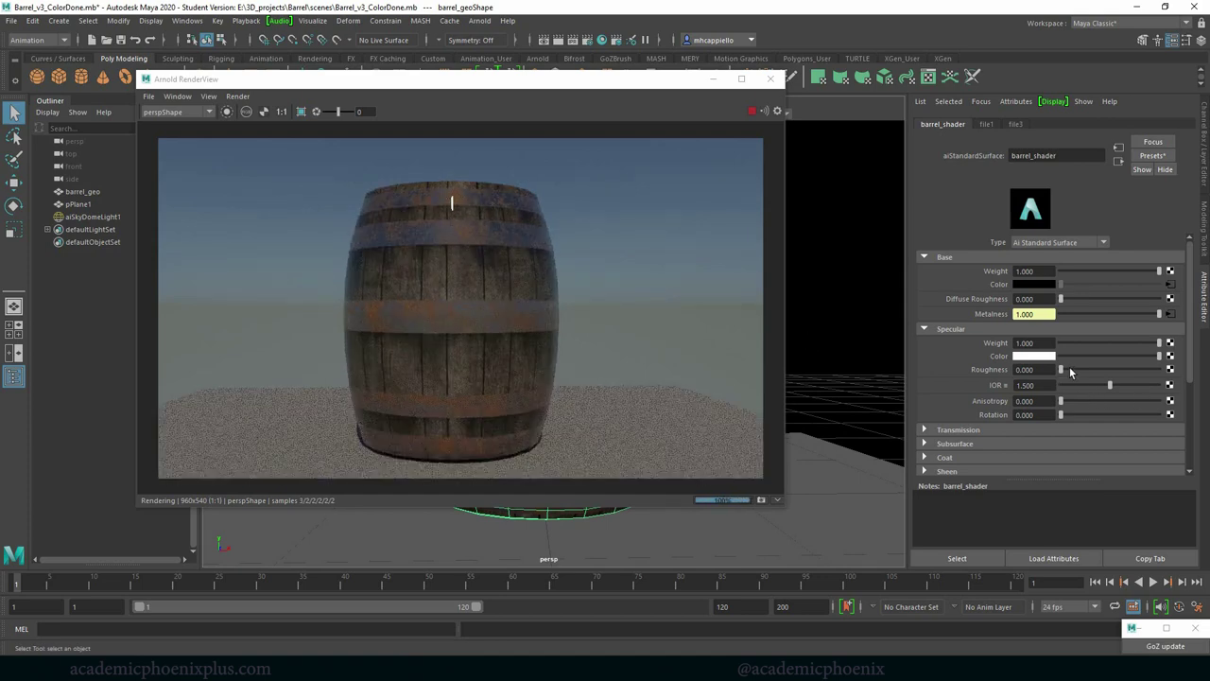
left_click_drag(1070, 366, 1107, 371)
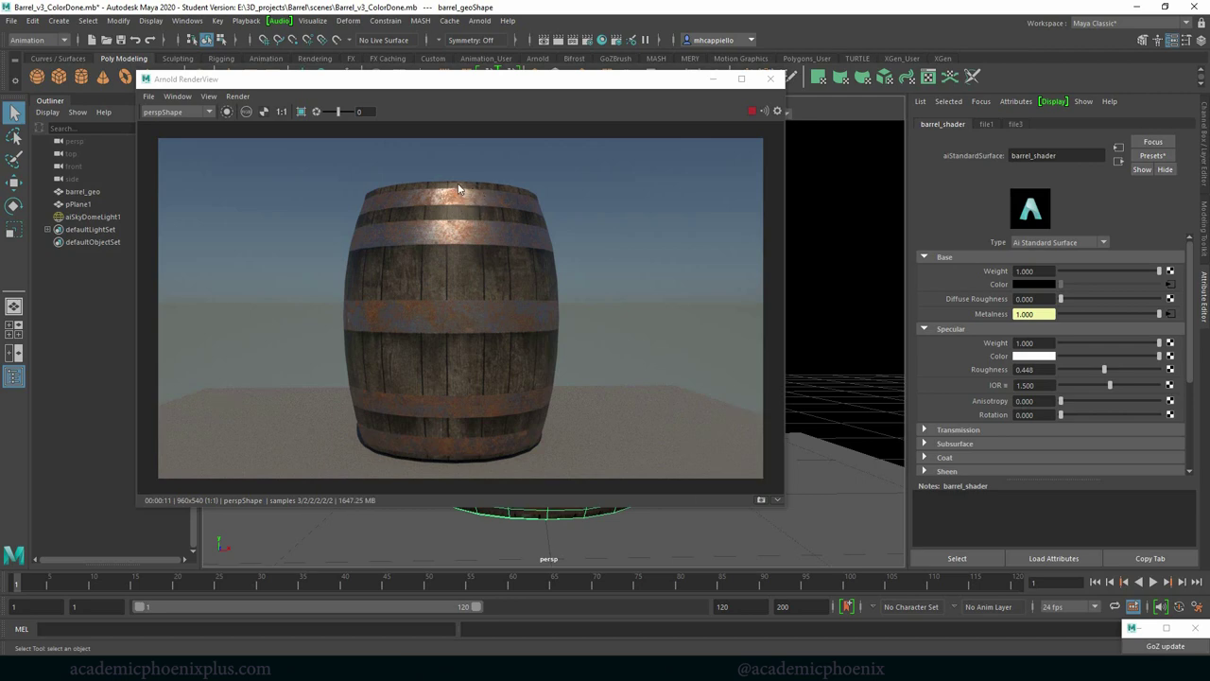
mouse_move(1104, 369)
left_mouse_down()
mouse_move(1057, 367)
mouse_move(1172, 370)
mouse_move(1119, 369)
left_mouse_up()
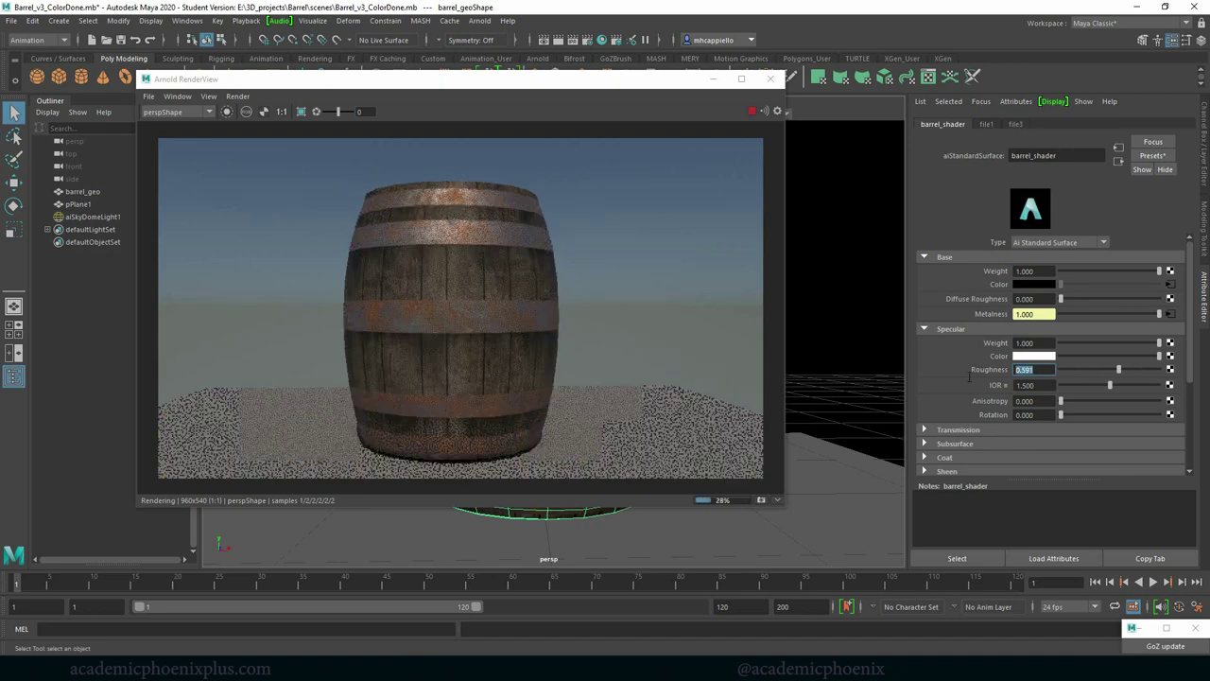
Try Specular Roughness values 0.5, 0.700, 0.292, 0.409 and 0.357 before settling on 0.688.
type("0.5")
key("Return")
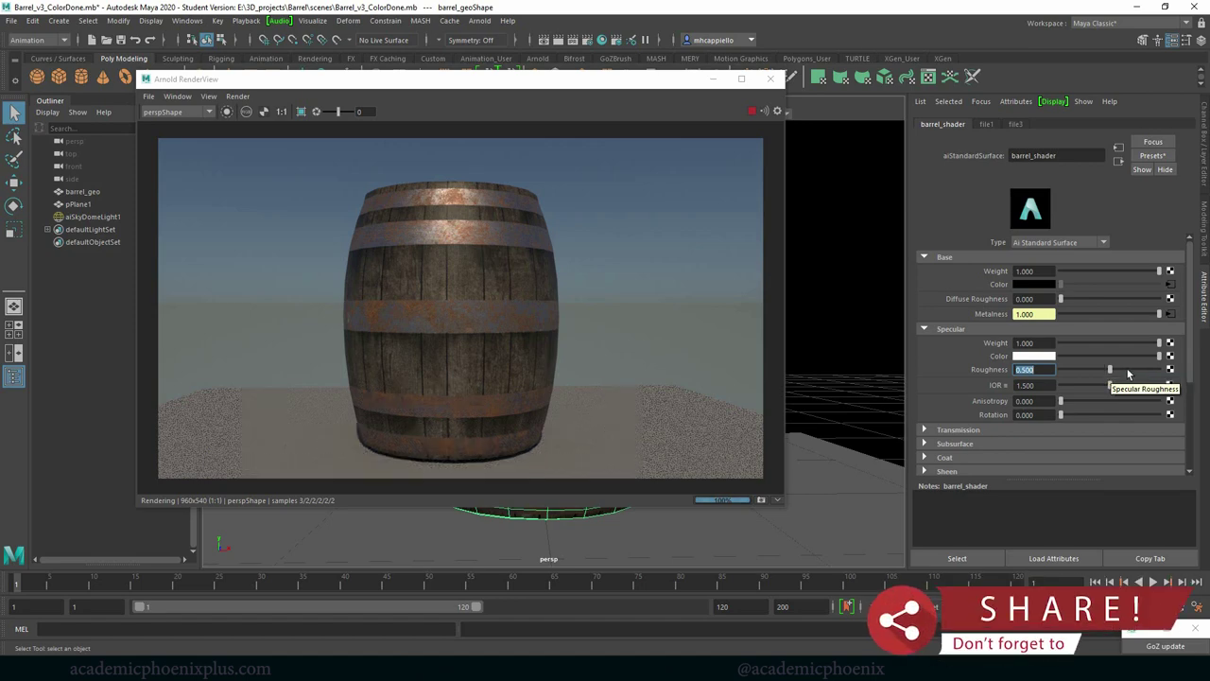
left_click_drag(1127, 370, 1132, 370)
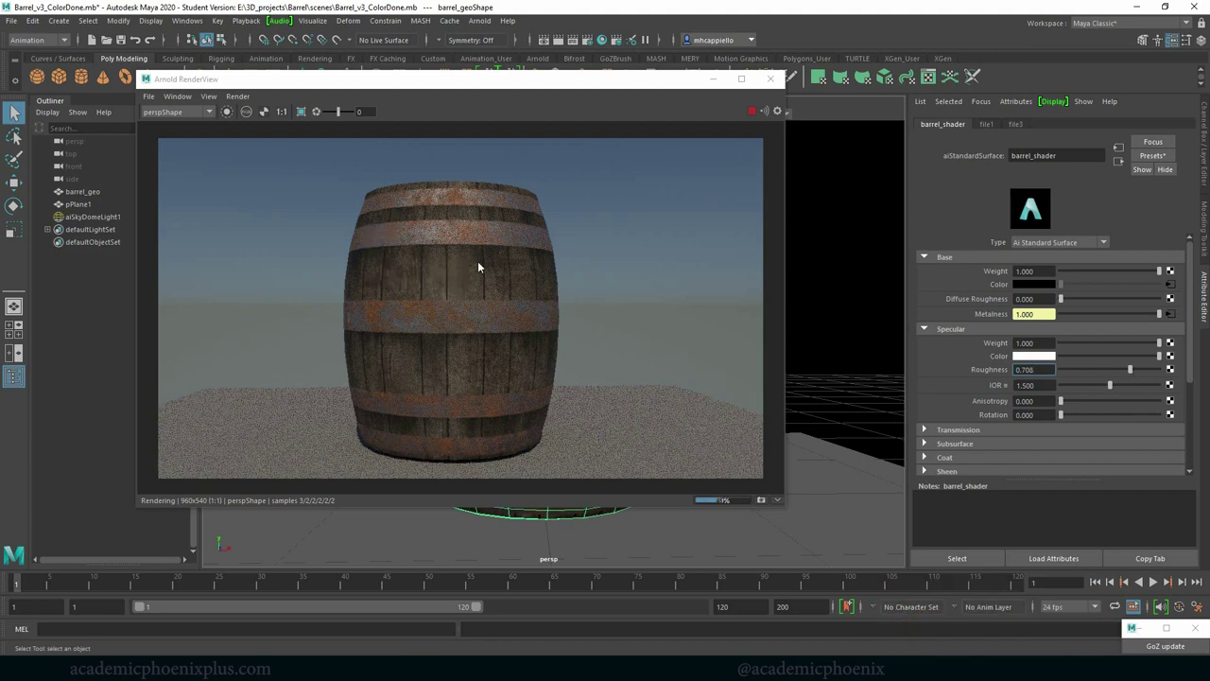
left_click(1125, 368)
left_click(1089, 368)
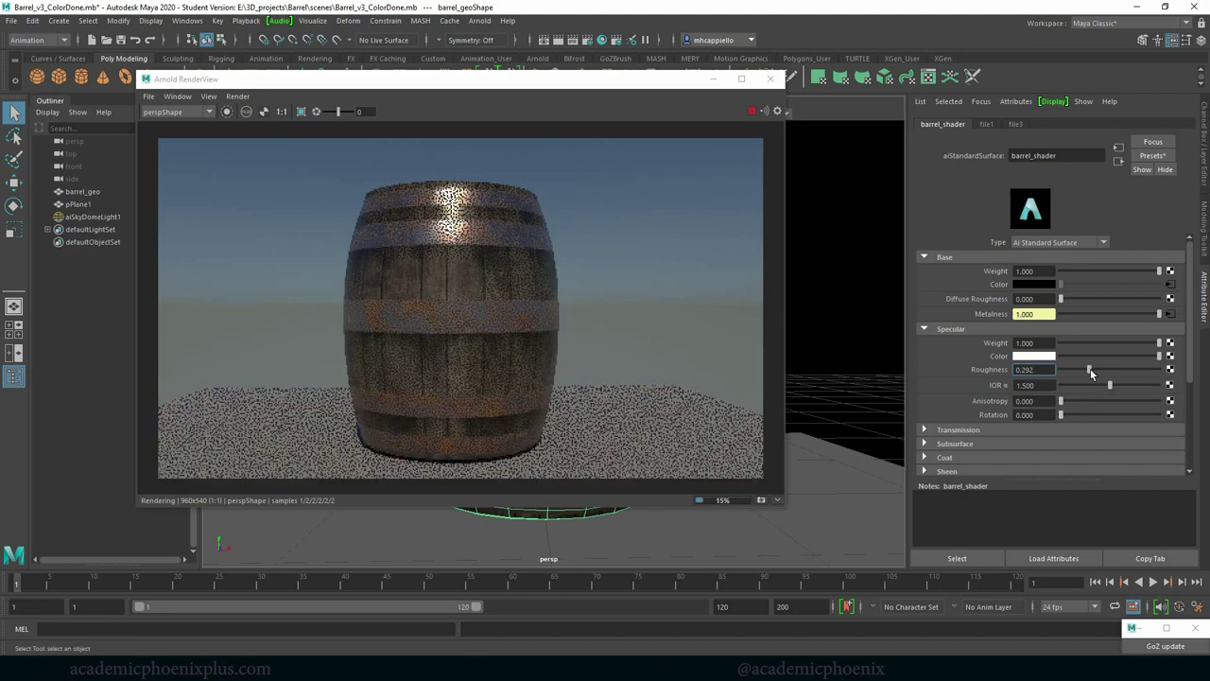
left_click(1100, 368)
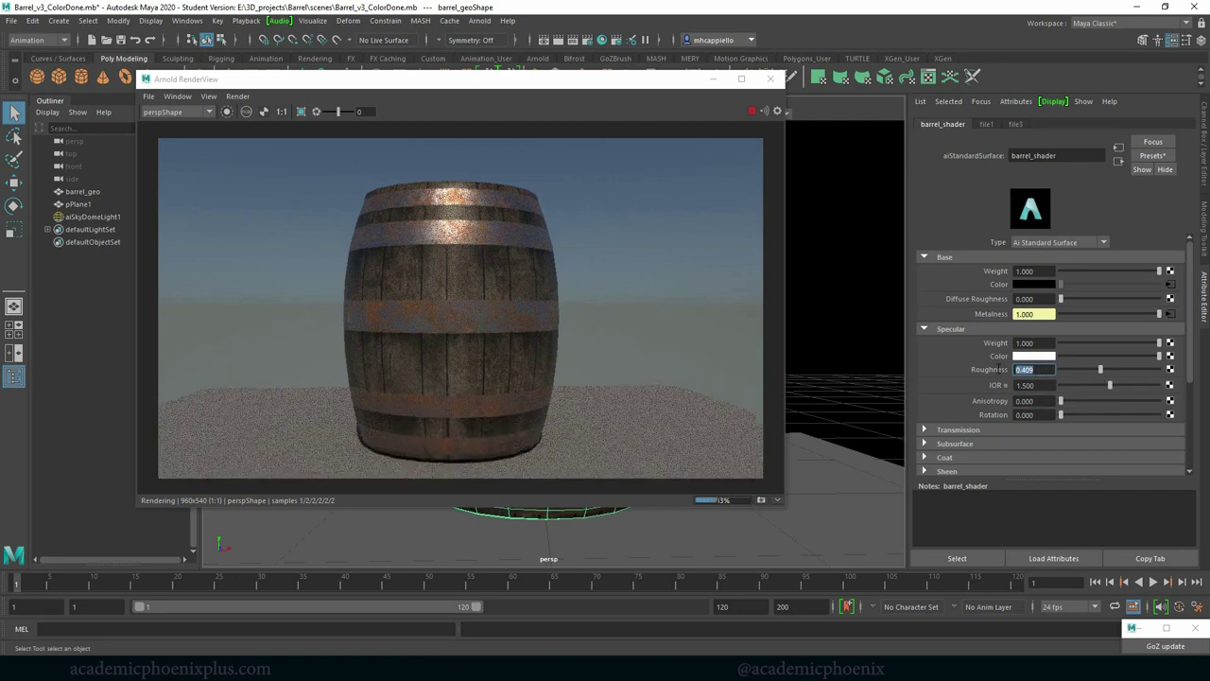
double_click(1026, 369)
left_click(1096, 369)
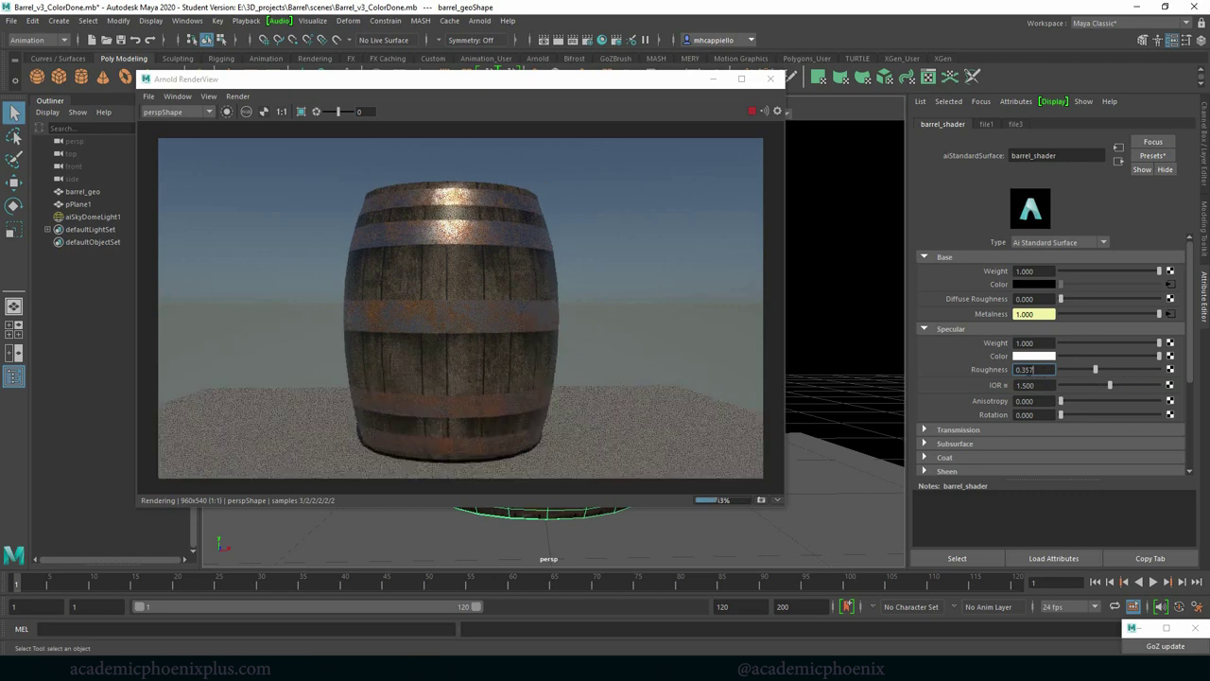
double_click(1025, 370)
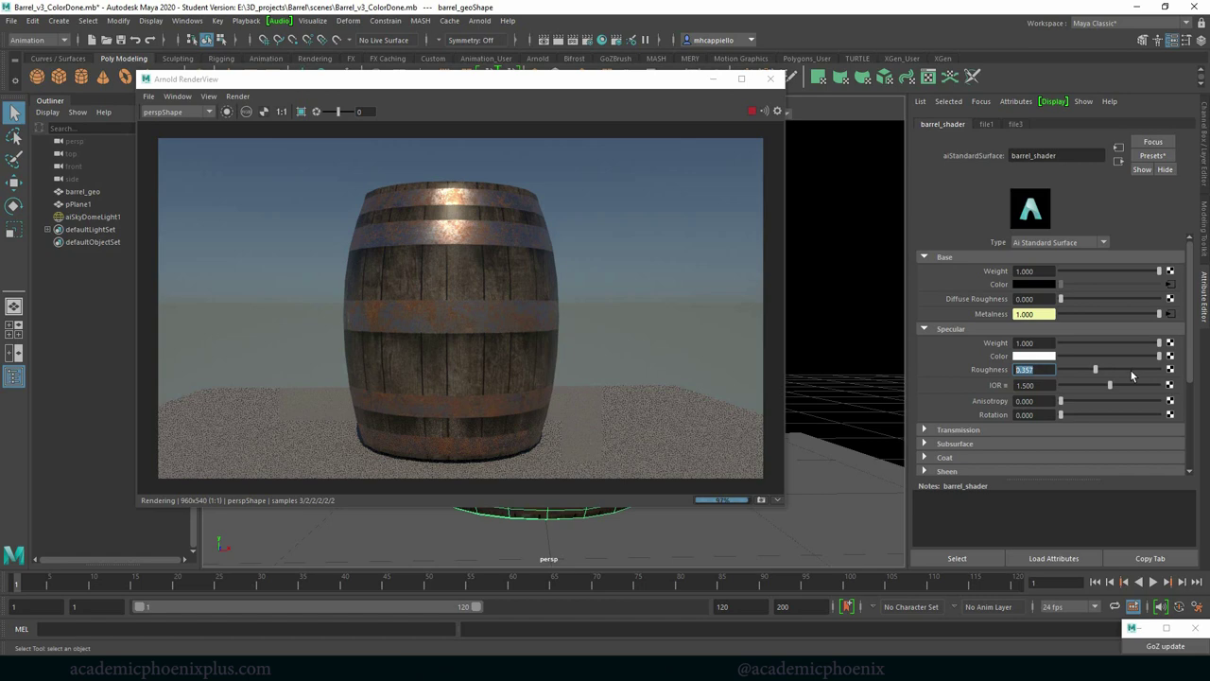
left_click(1127, 370)
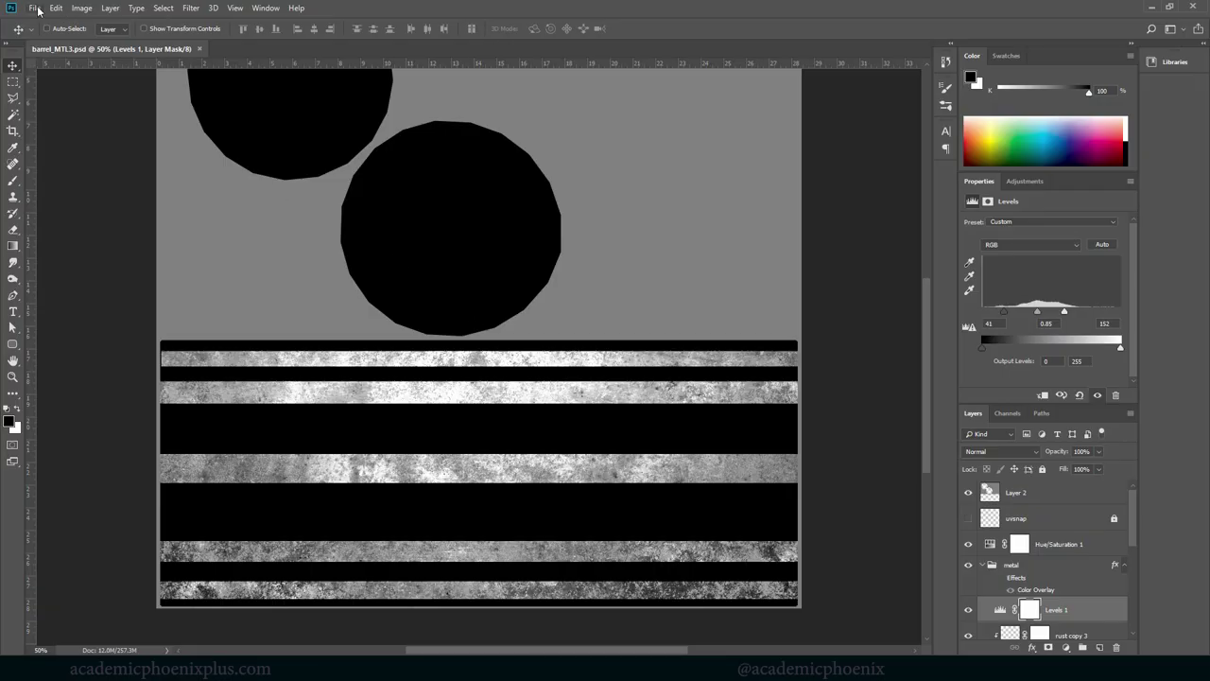
left_click(34, 8)
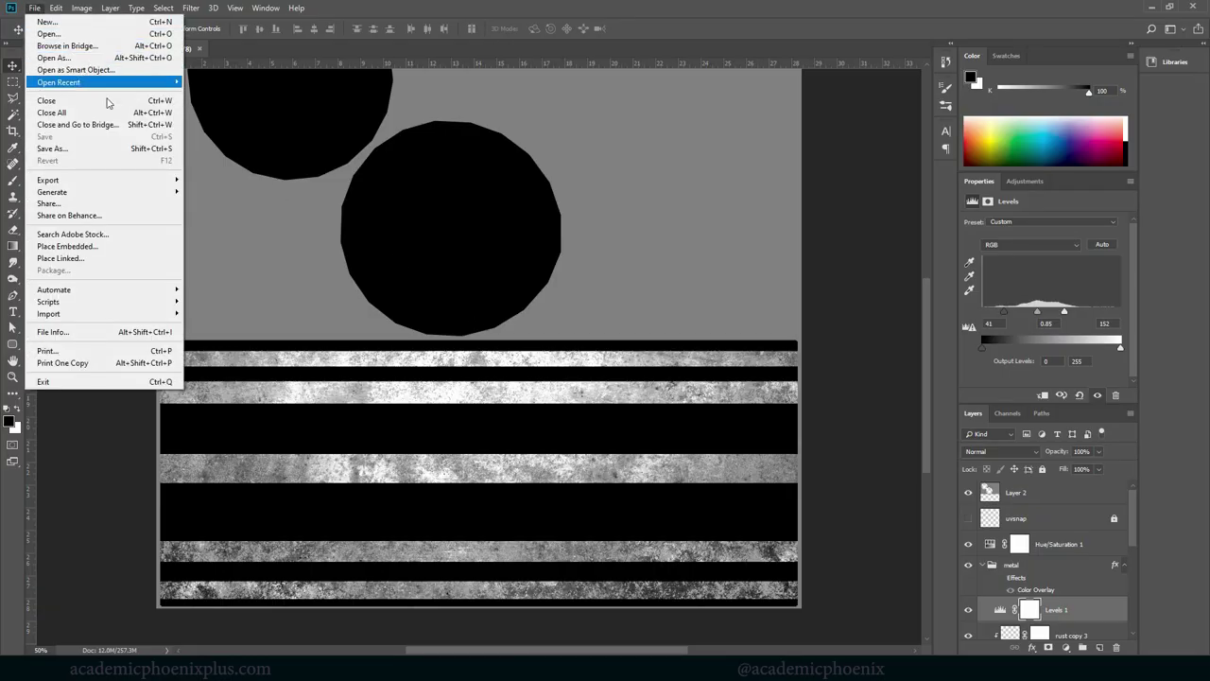
Open the barrel_BMP texture file in Photoshop.
left_click(810, 259)
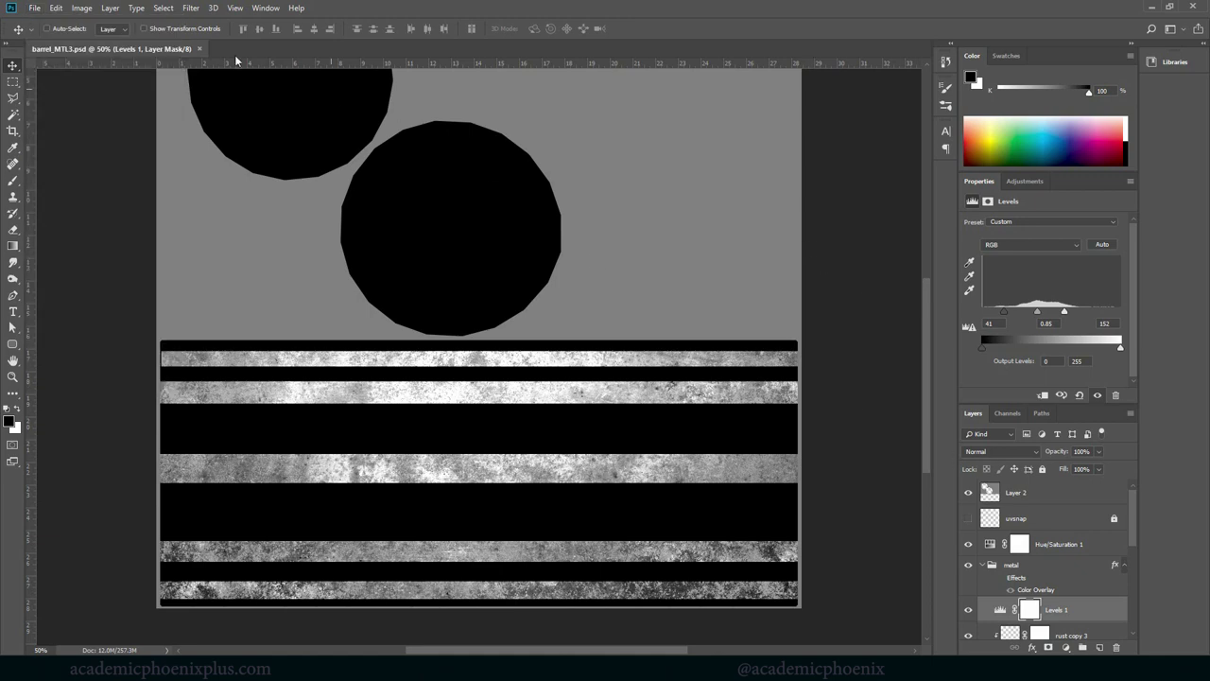
left_click(34, 7)
left_click(78, 40)
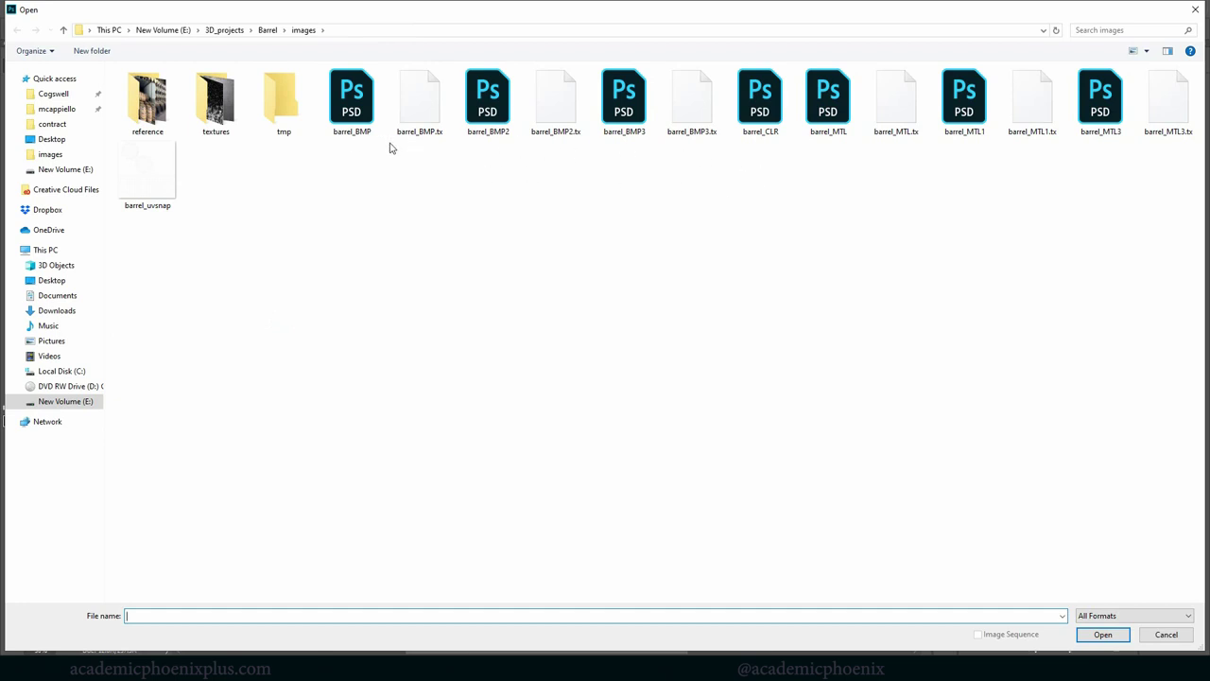
double_click(351, 104)
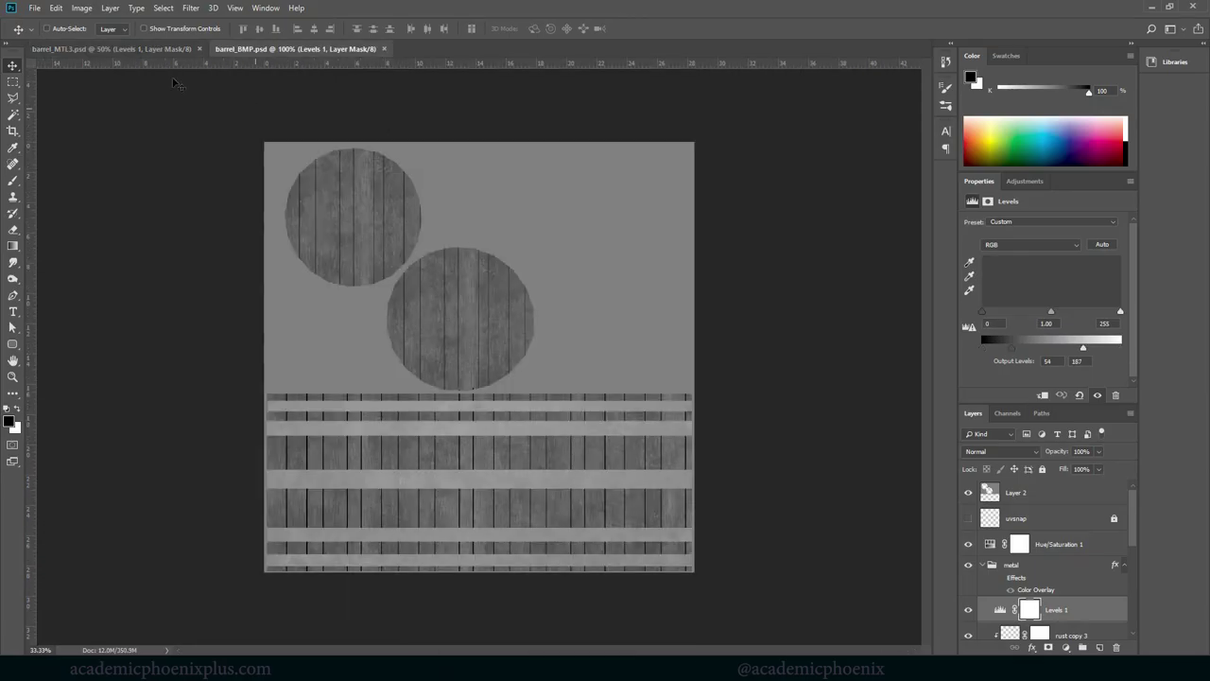
Close barrel_MTL3 and save the bump document as barrel_RGHN.psd.
left_click(199, 49)
left_click(34, 8)
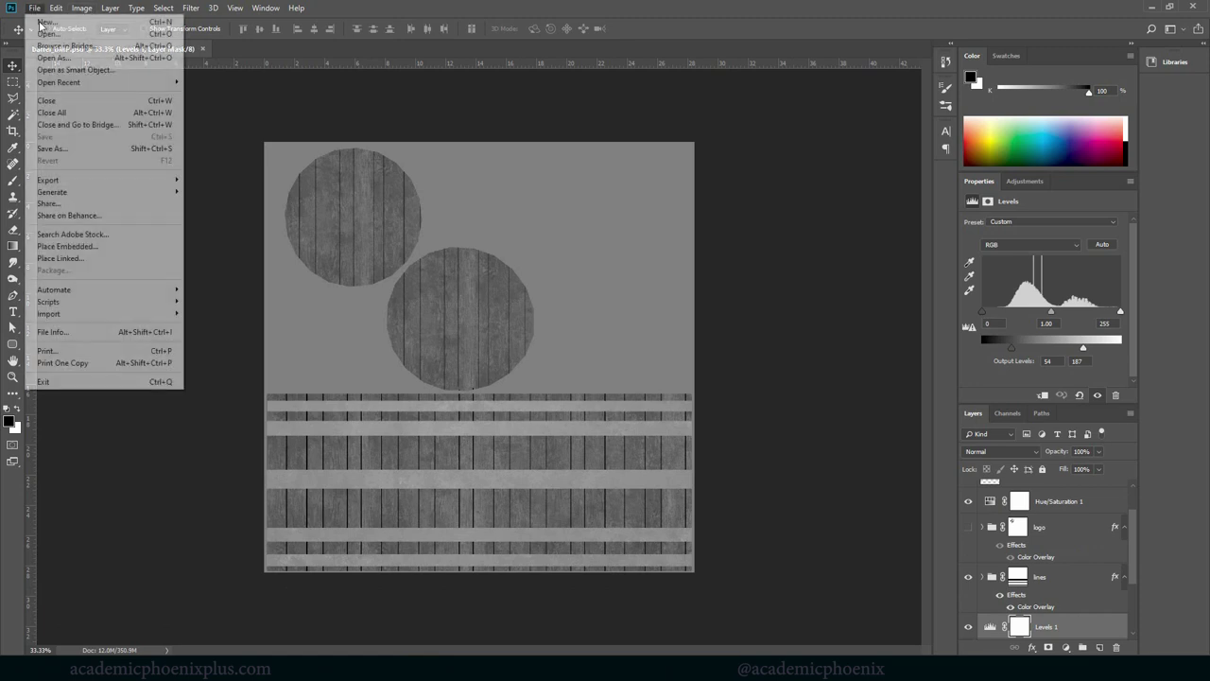
left_click(73, 147)
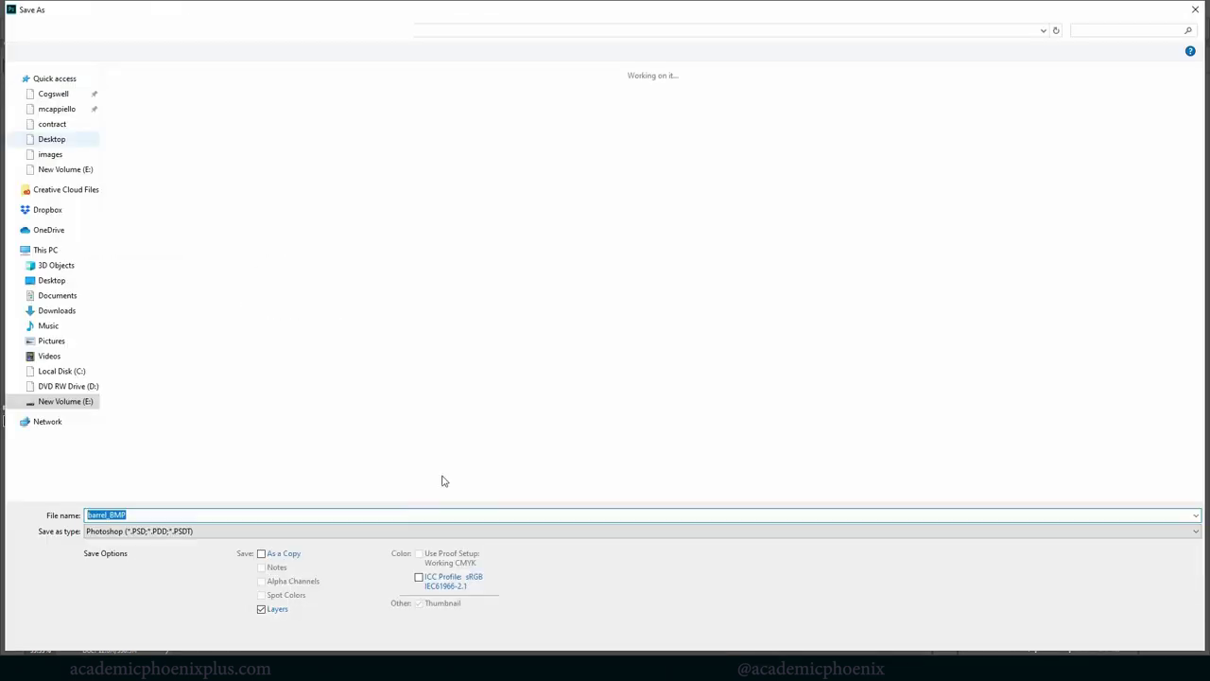
left_click_drag(136, 514, 110, 515)
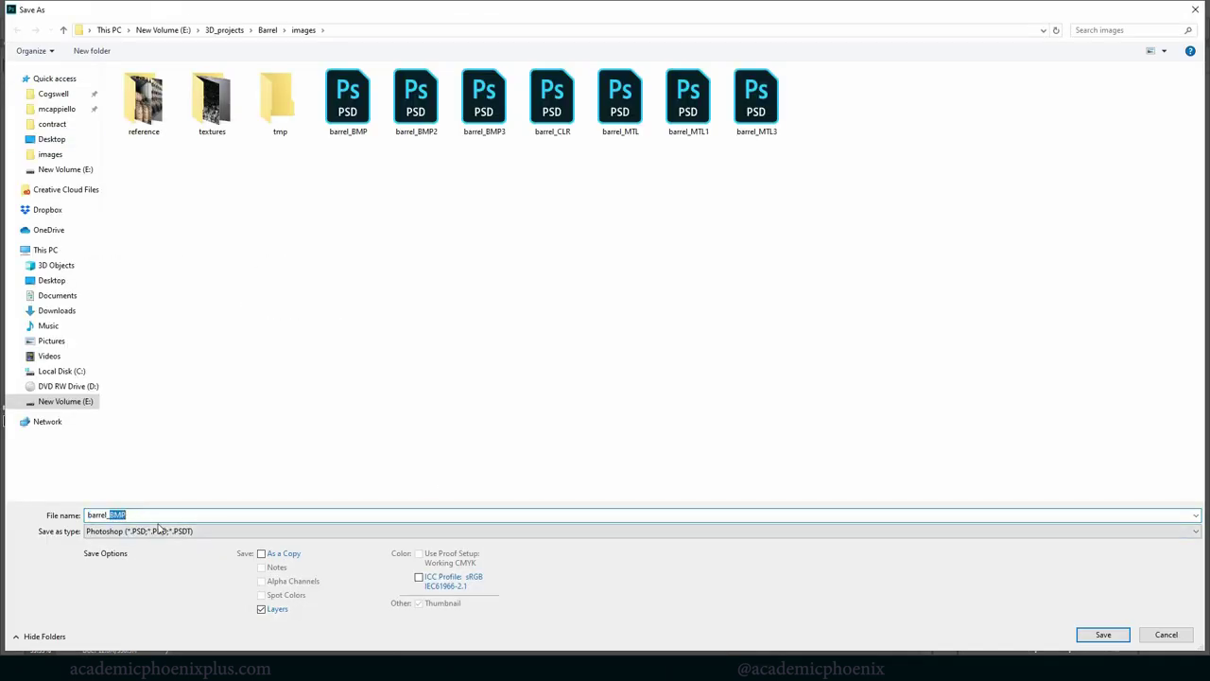
type("RGHN")
key("Return")
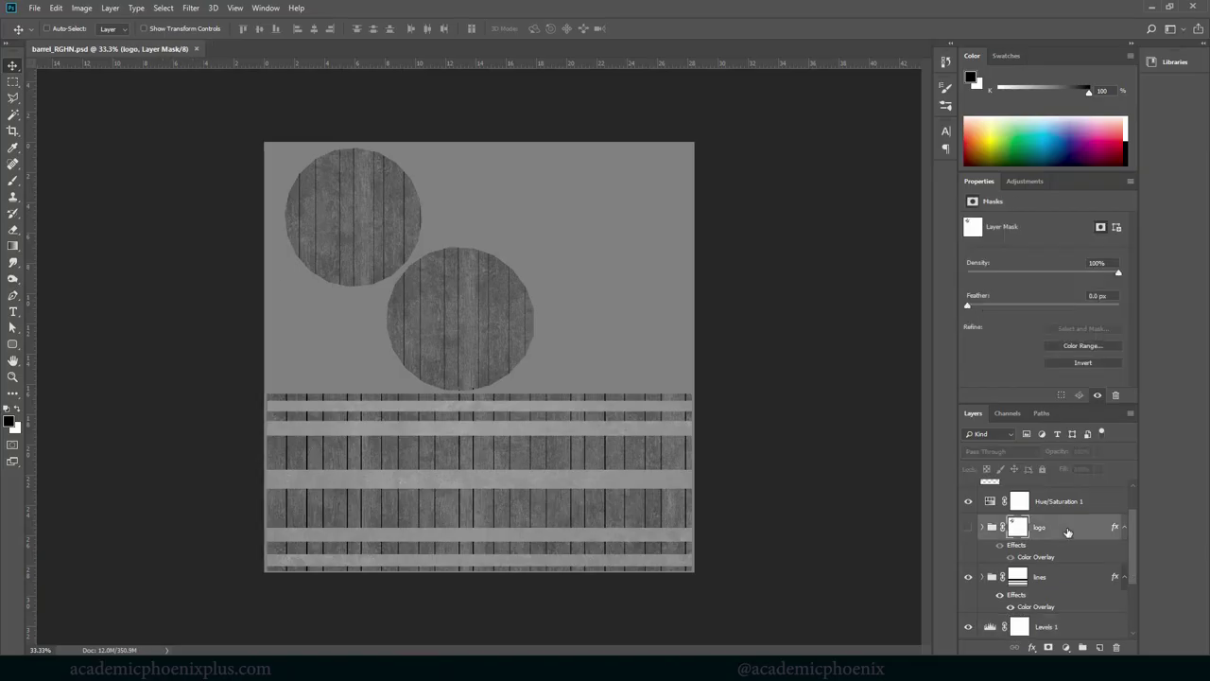
Delete the drip grp layer.
left_click(1121, 571)
left_click_drag(1131, 565, 1129, 602)
left_click(1129, 591)
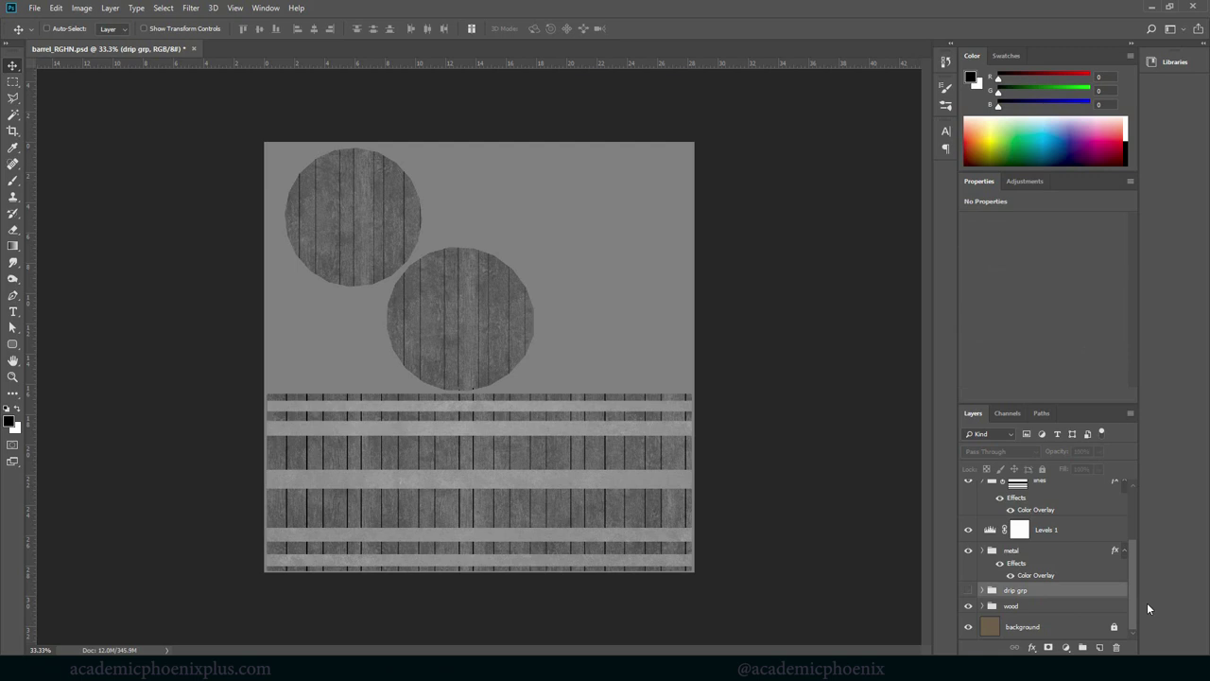
key("Delete")
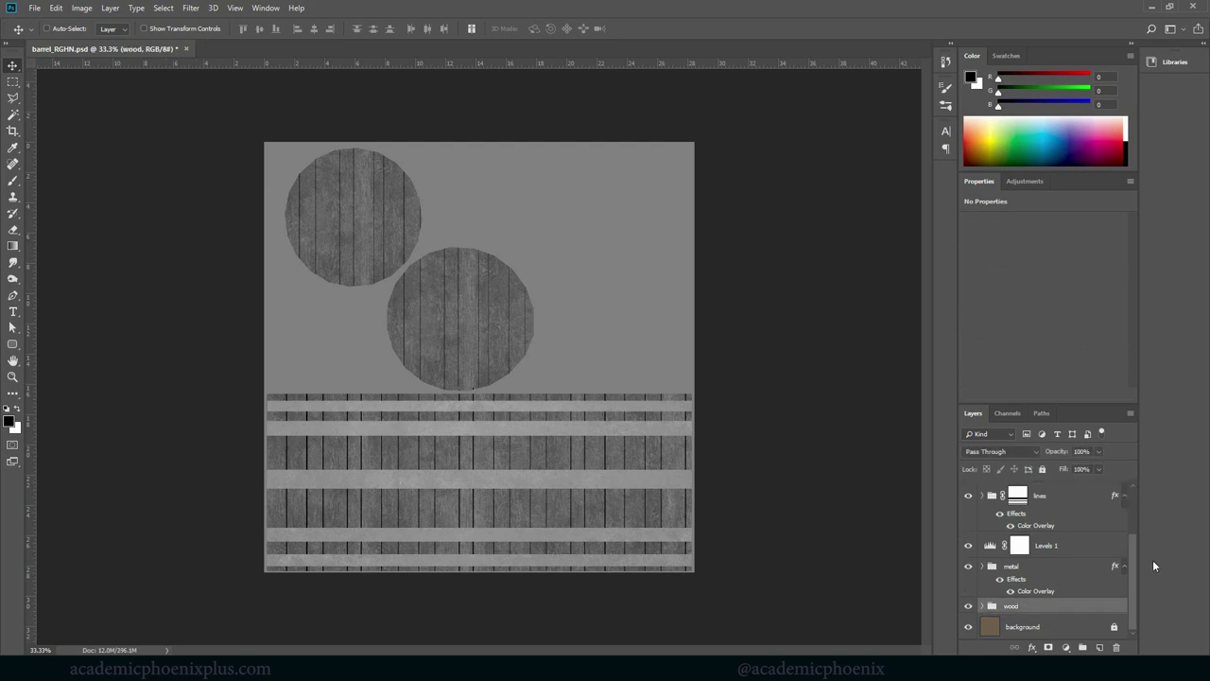
Add a Levels adjustment clipped to the wood group with inputs 2, 1.58 and 189.
double_click(1102, 613)
left_click(1147, 355)
left_click(1067, 647)
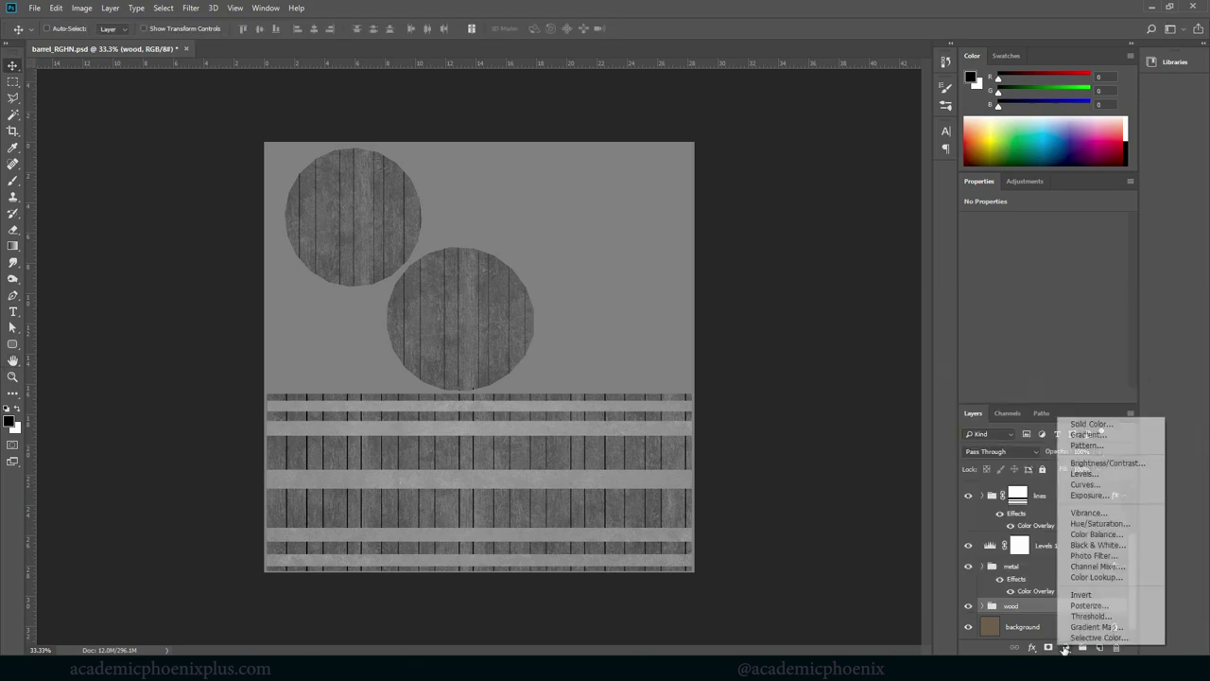
left_click(1107, 475)
right_click(1067, 612)
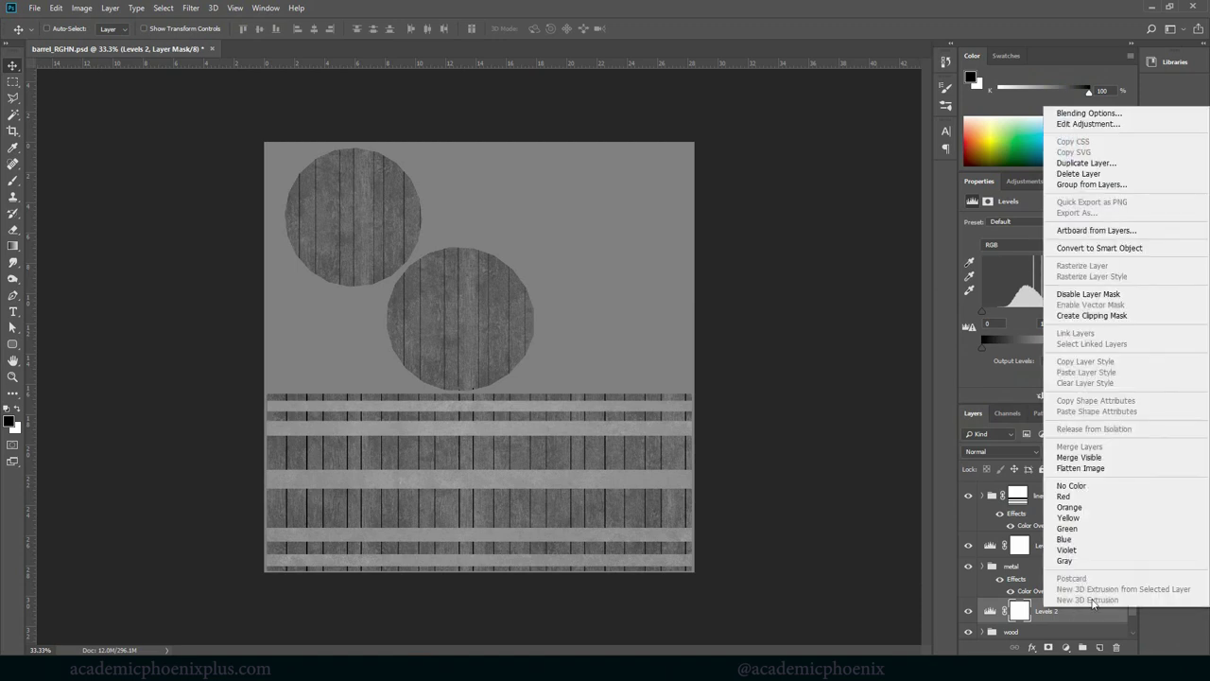
left_click(1118, 316)
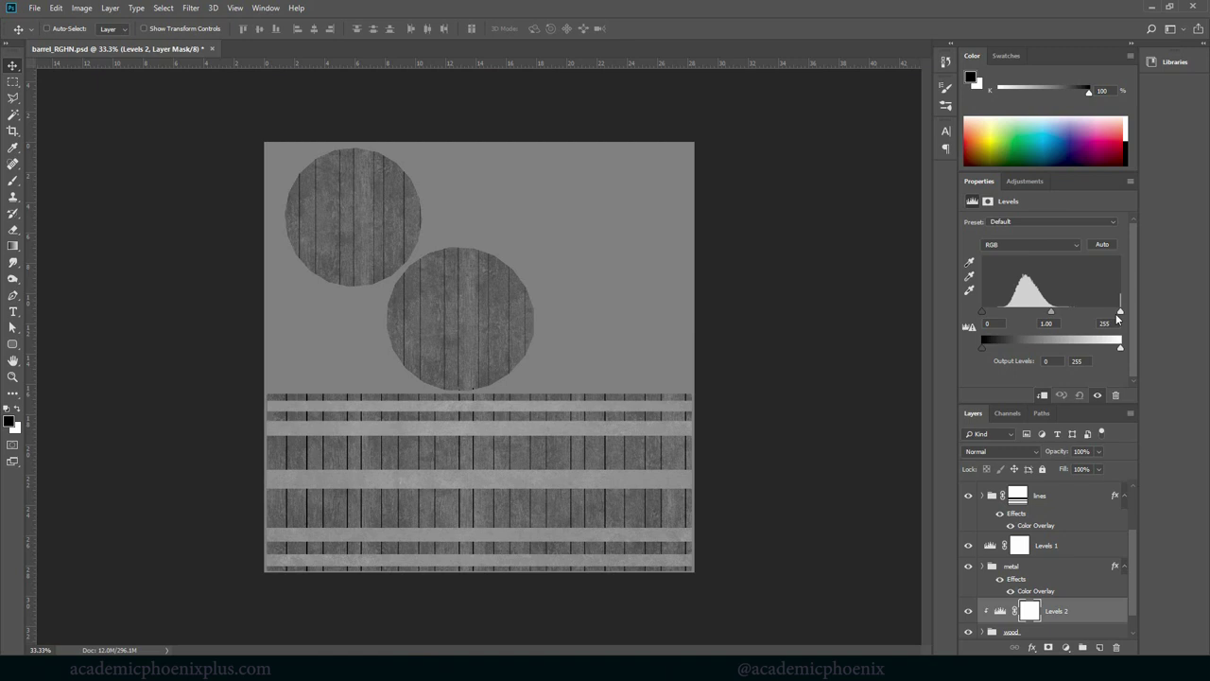
left_click_drag(982, 311, 1028, 314)
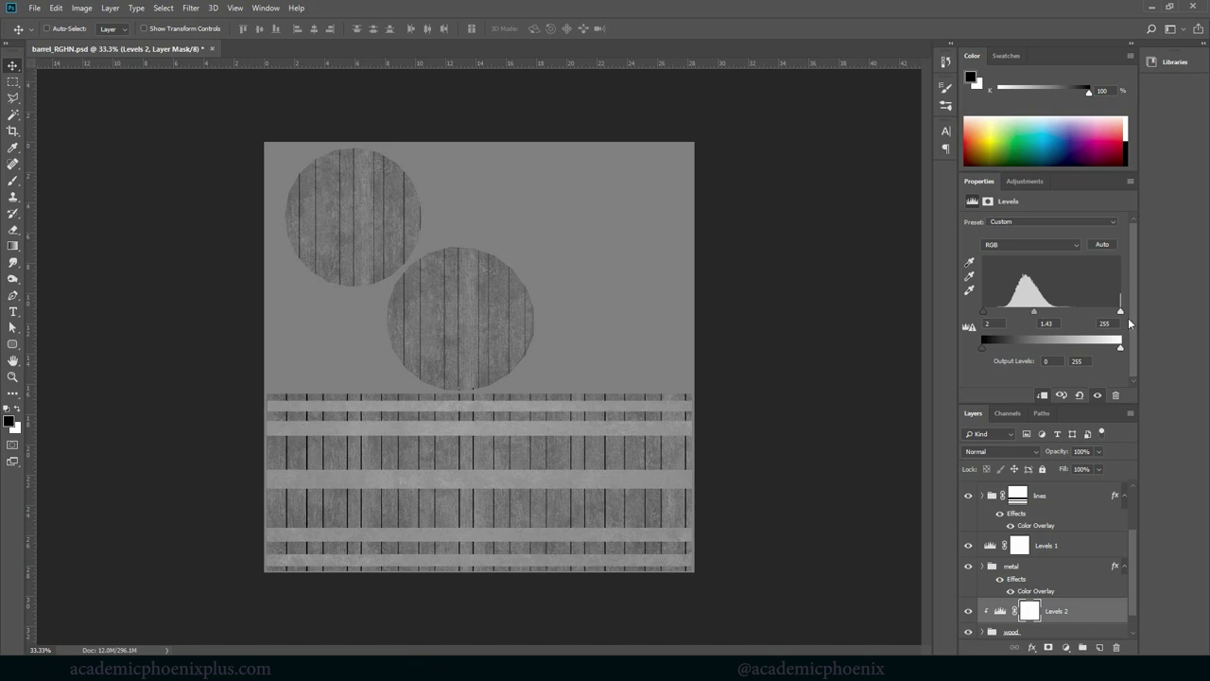
left_click_drag(1095, 312, 1084, 312)
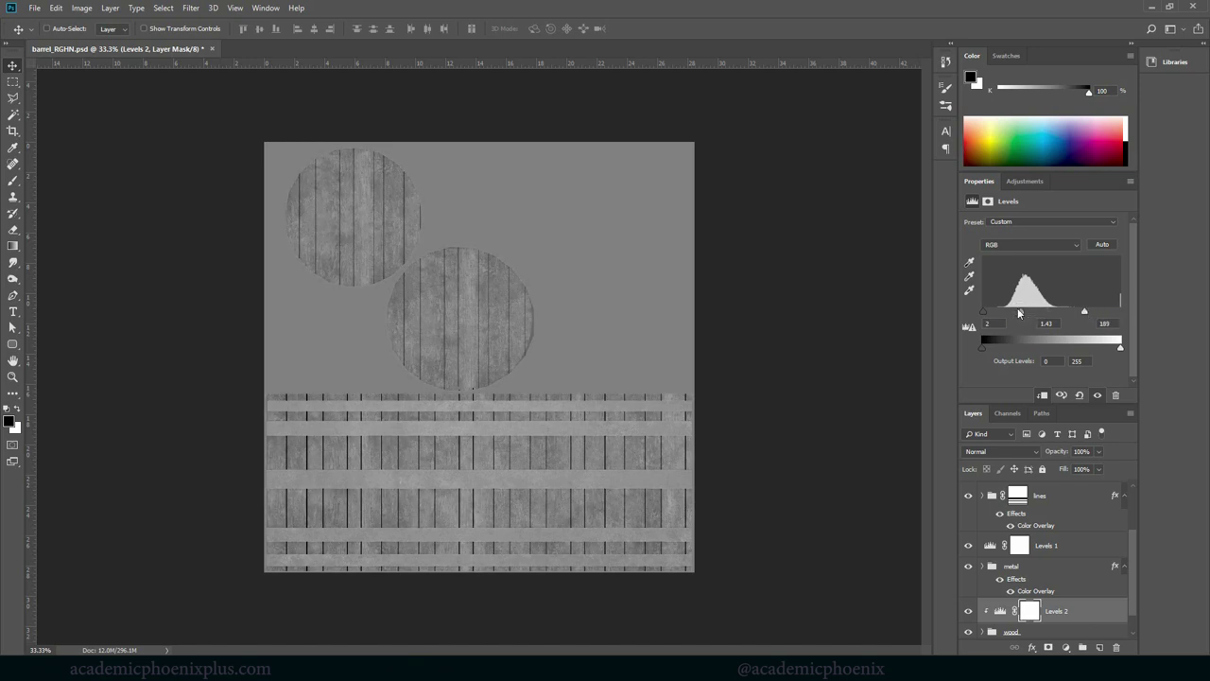
left_click_drag(1019, 313, 1017, 314)
scroll(1133, 571, "up", 1)
Compare the map with Levels 1 hidden and shown, then delete the lines group.
left_click(1067, 520)
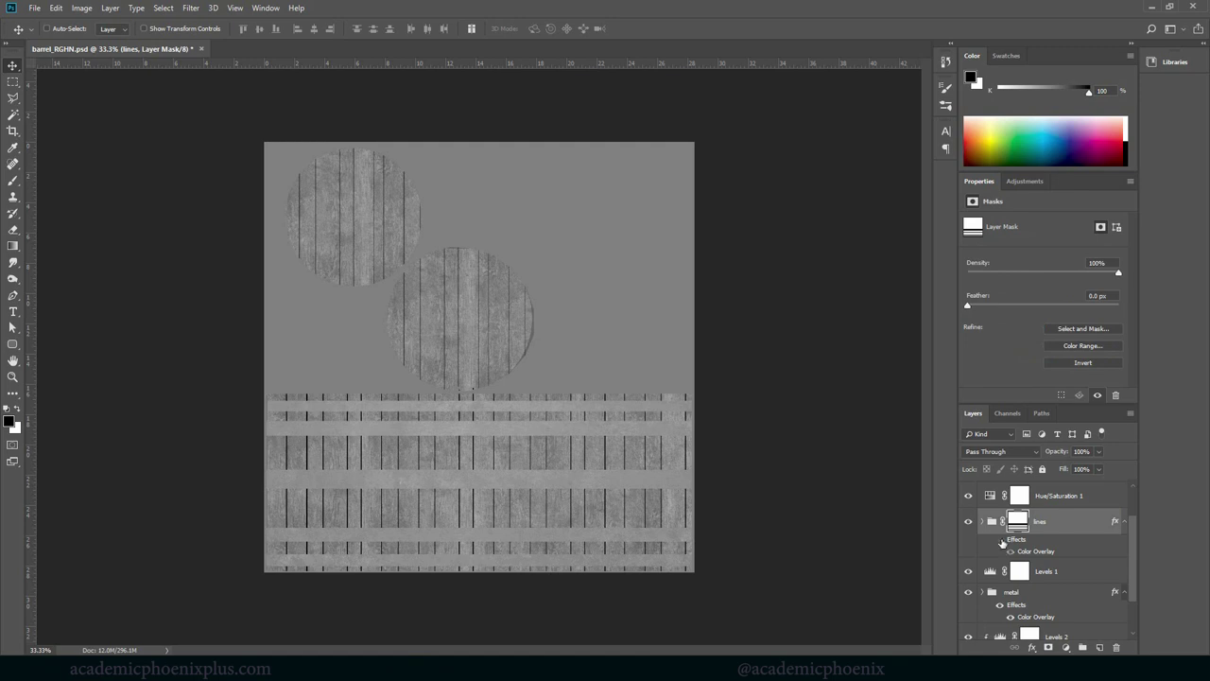
left_click(978, 572)
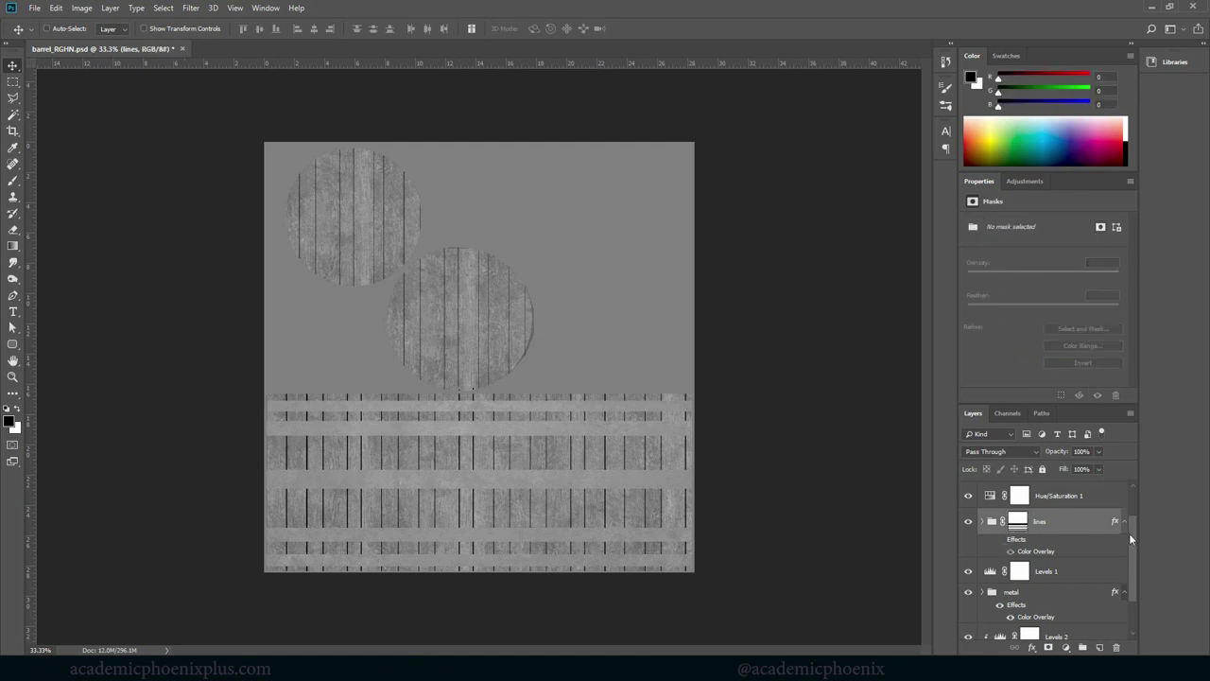
left_click(969, 573)
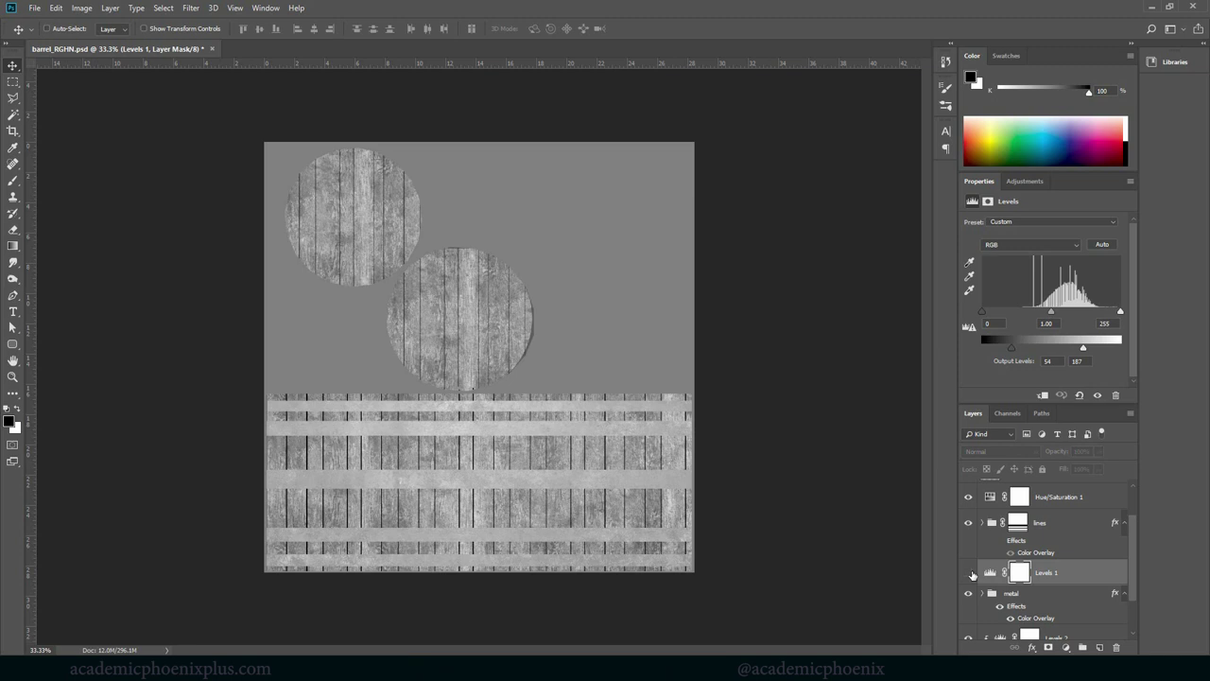
left_click(969, 573)
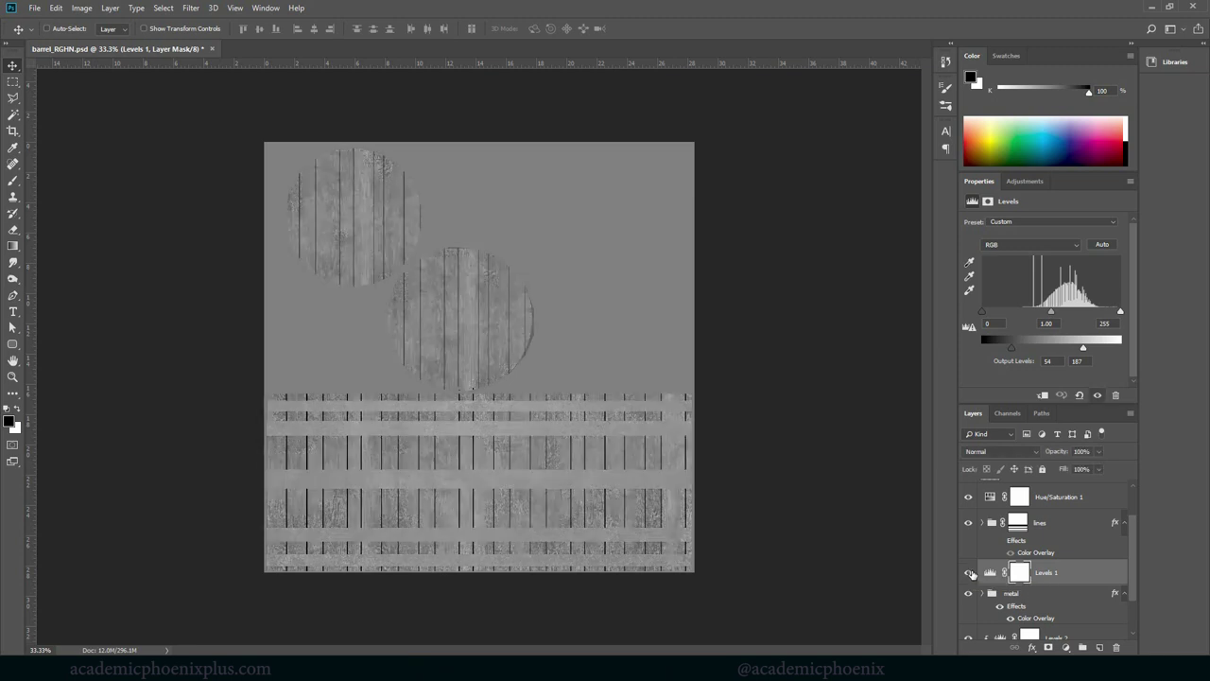
left_click(1069, 527)
left_click_drag(1069, 526, 1117, 648)
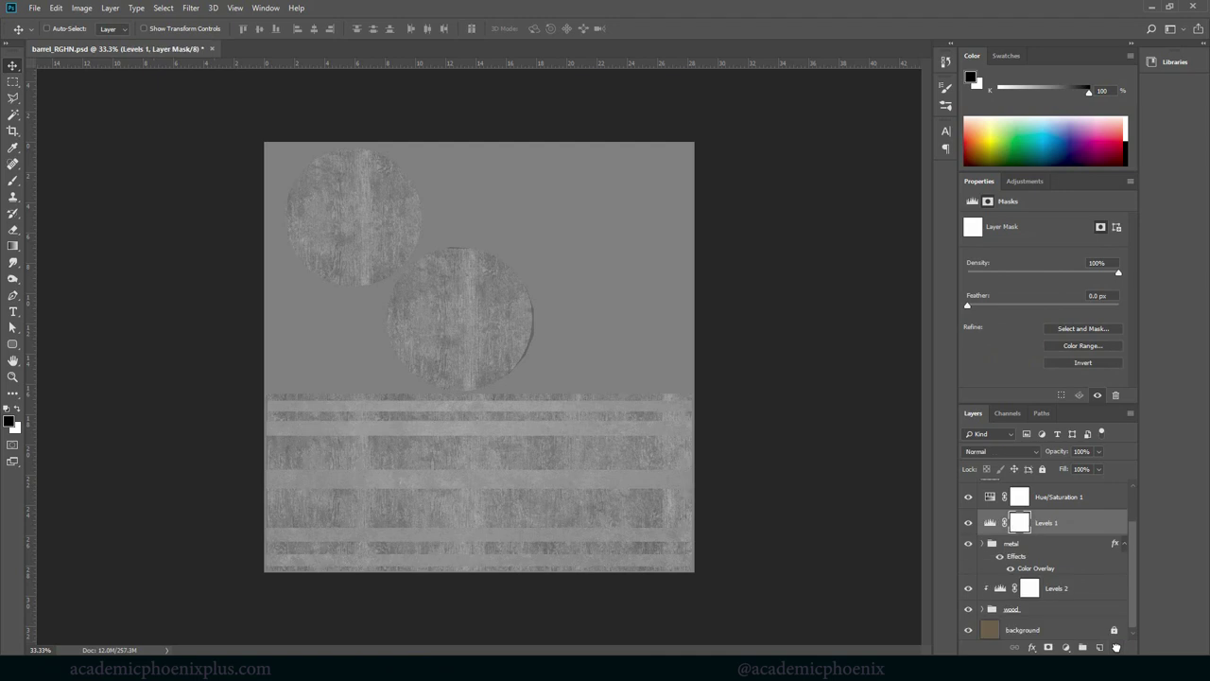
Clip Levels 1 to the metal group and reset it to the Default preset.
left_click(1042, 549)
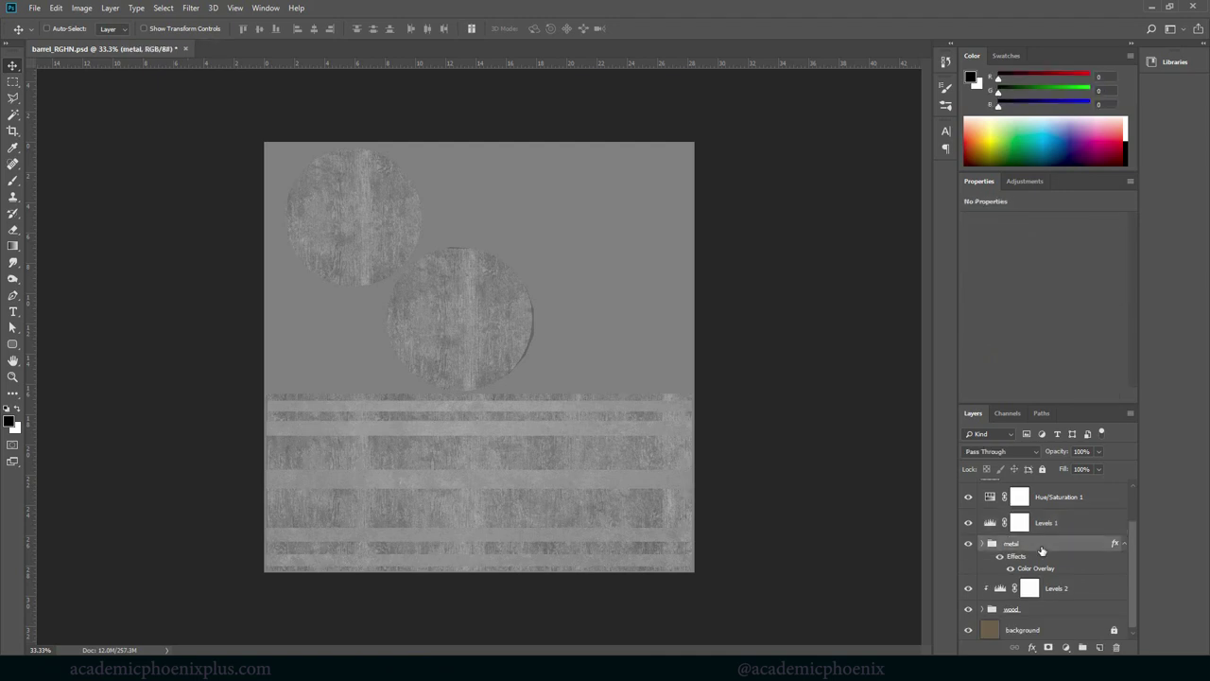
left_click(1074, 528)
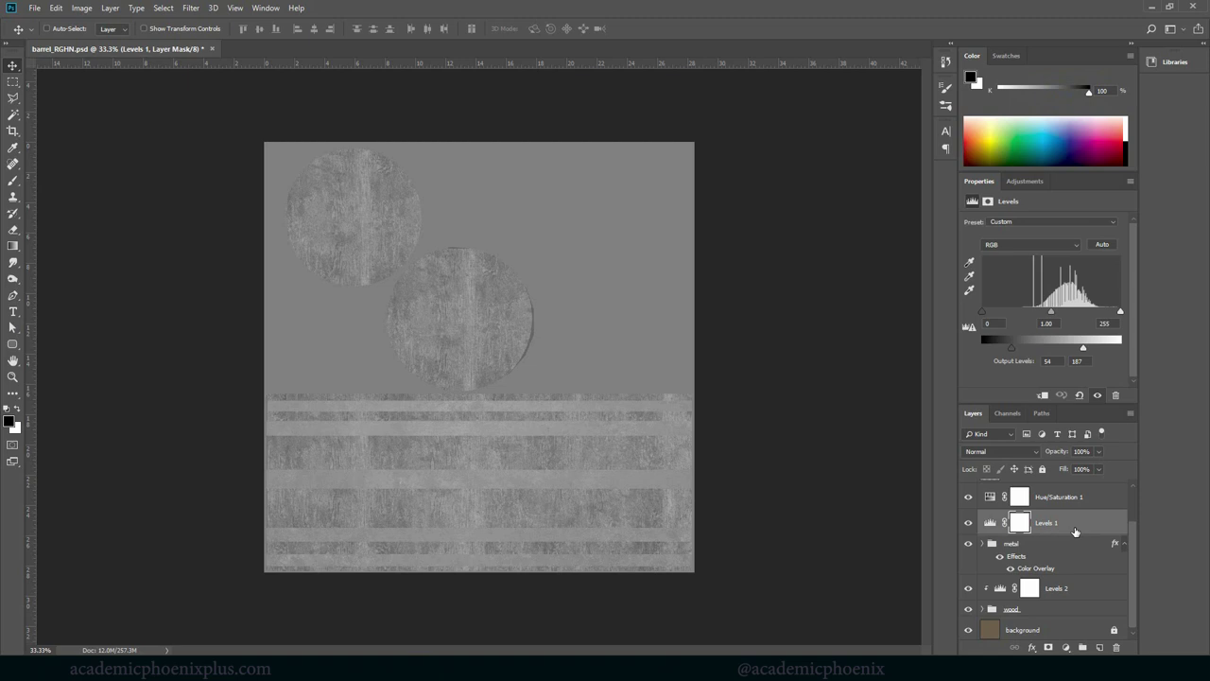
right_click(1075, 532)
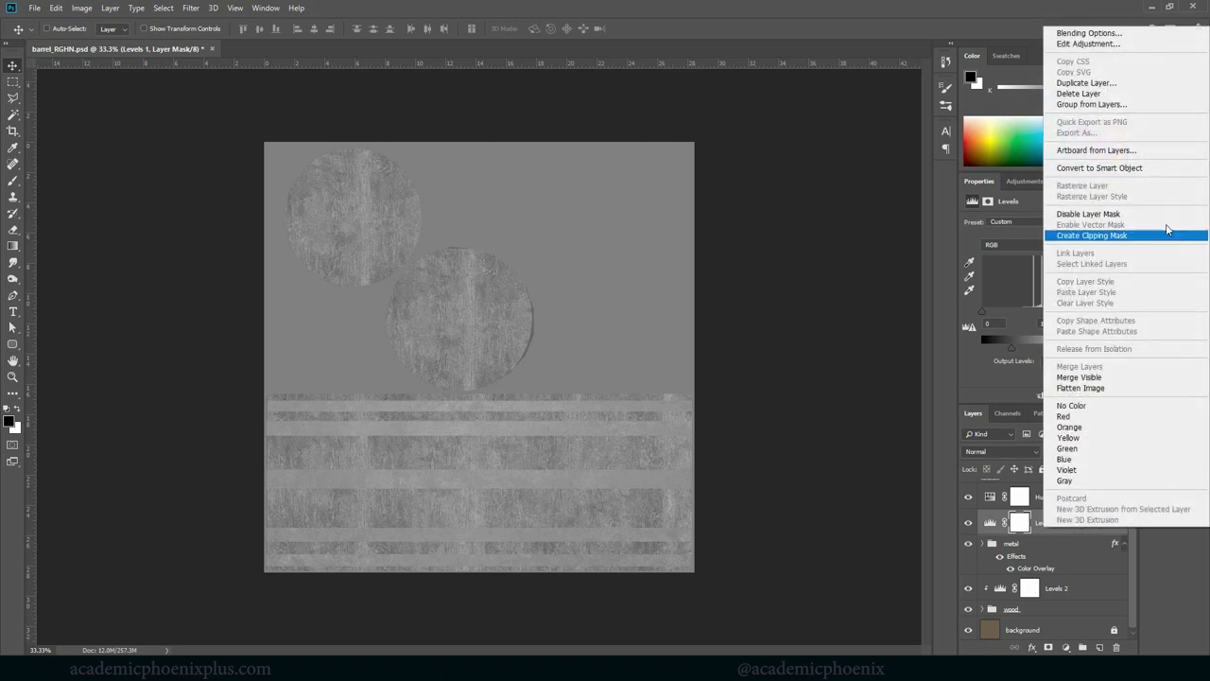
left_click(1098, 238)
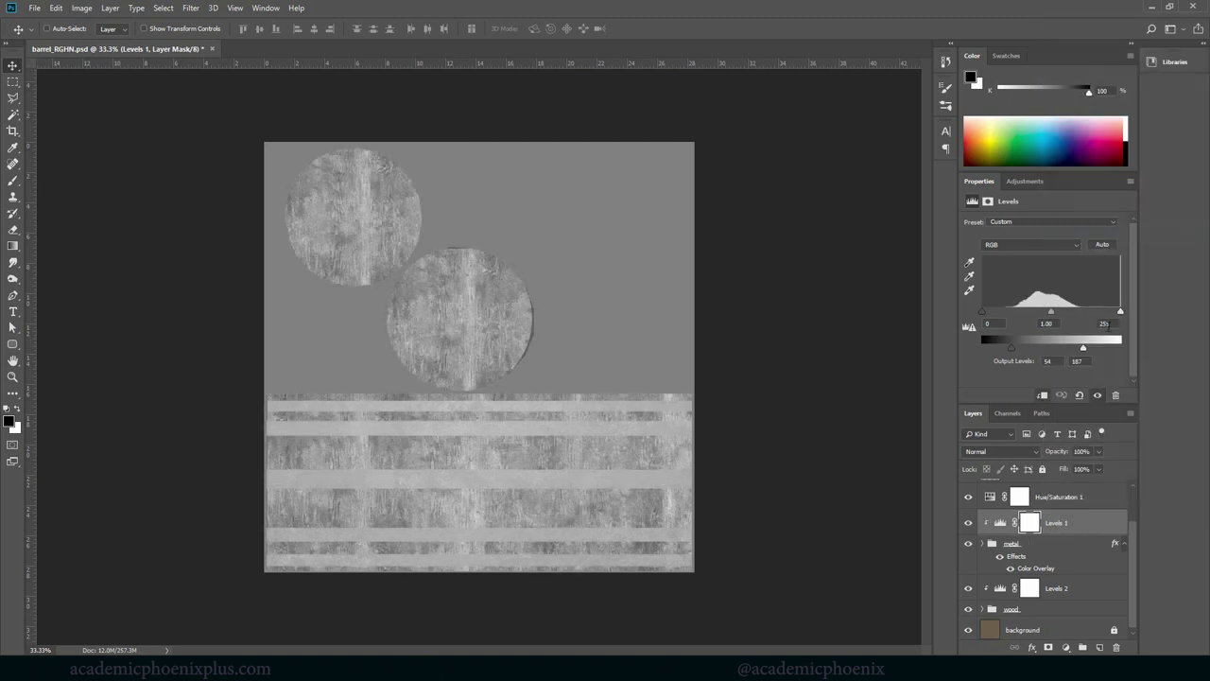
left_click_drag(1011, 347, 987, 348)
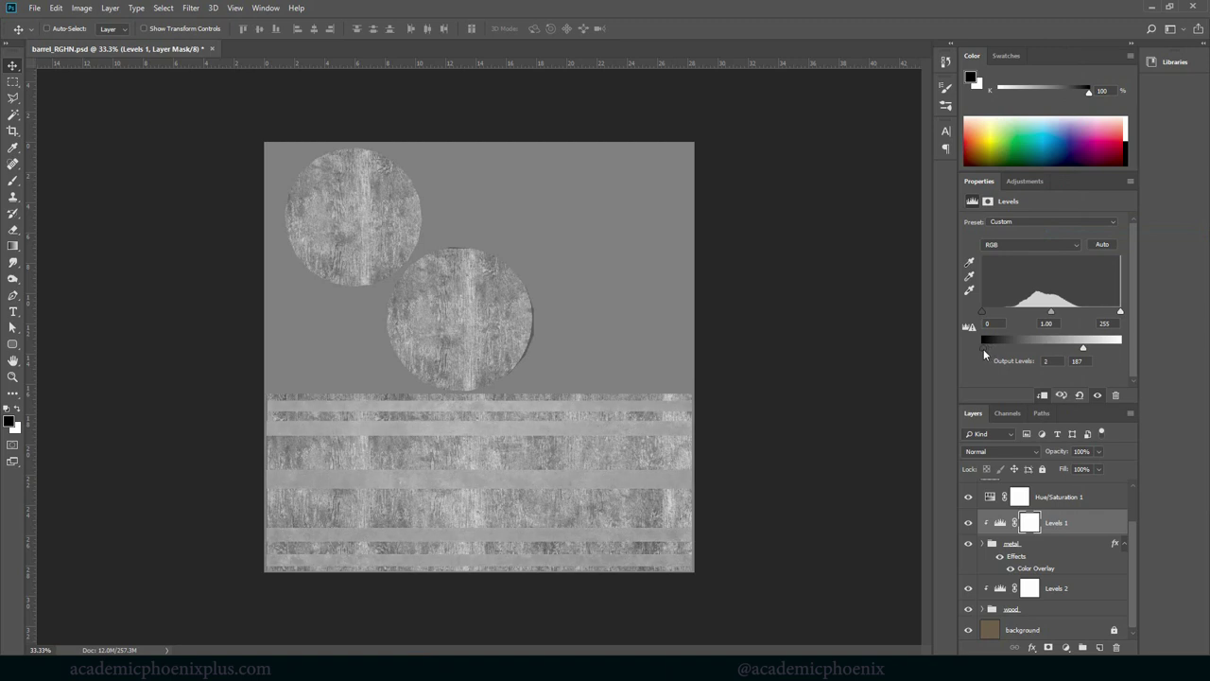
left_click_drag(1083, 347, 1130, 350)
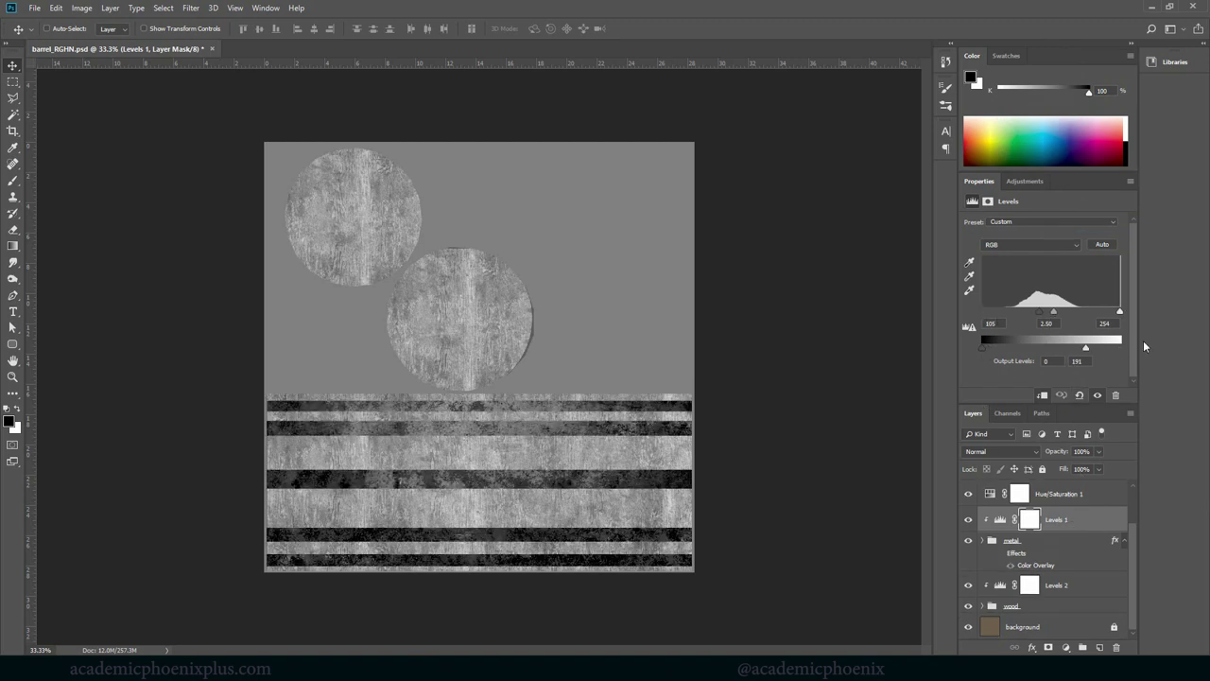
left_click(1050, 221)
left_click(1012, 231)
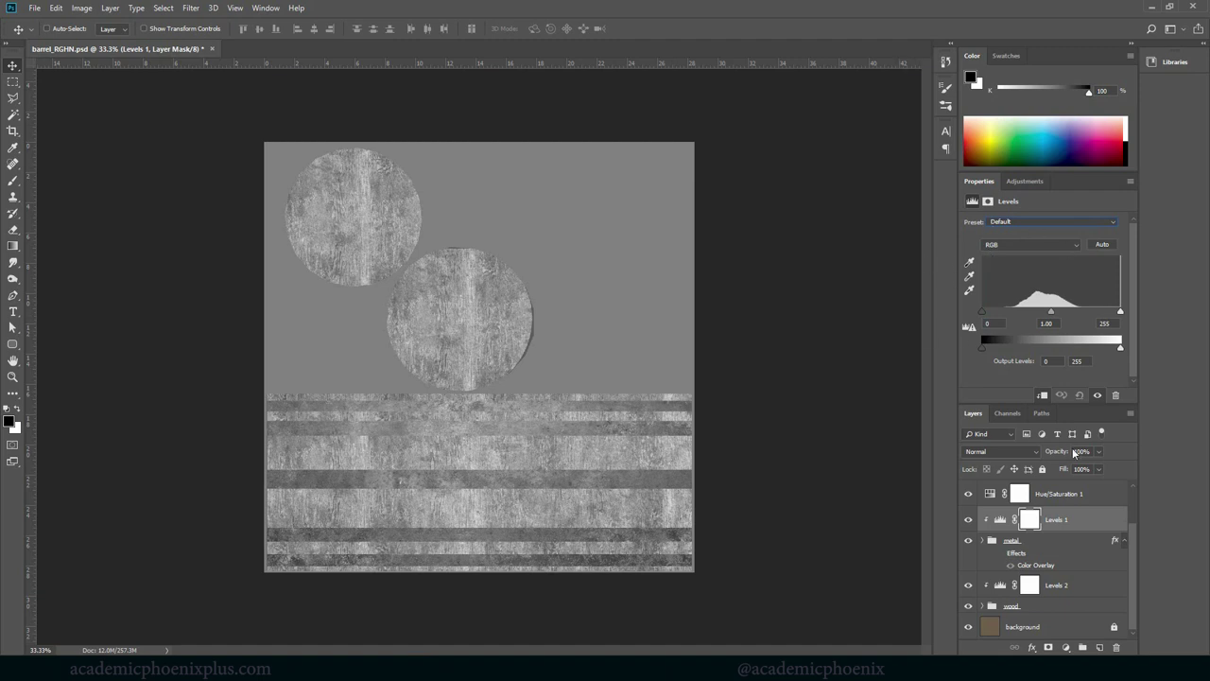
Turn off the metal group's Color Overlay effect.
left_click(999, 553)
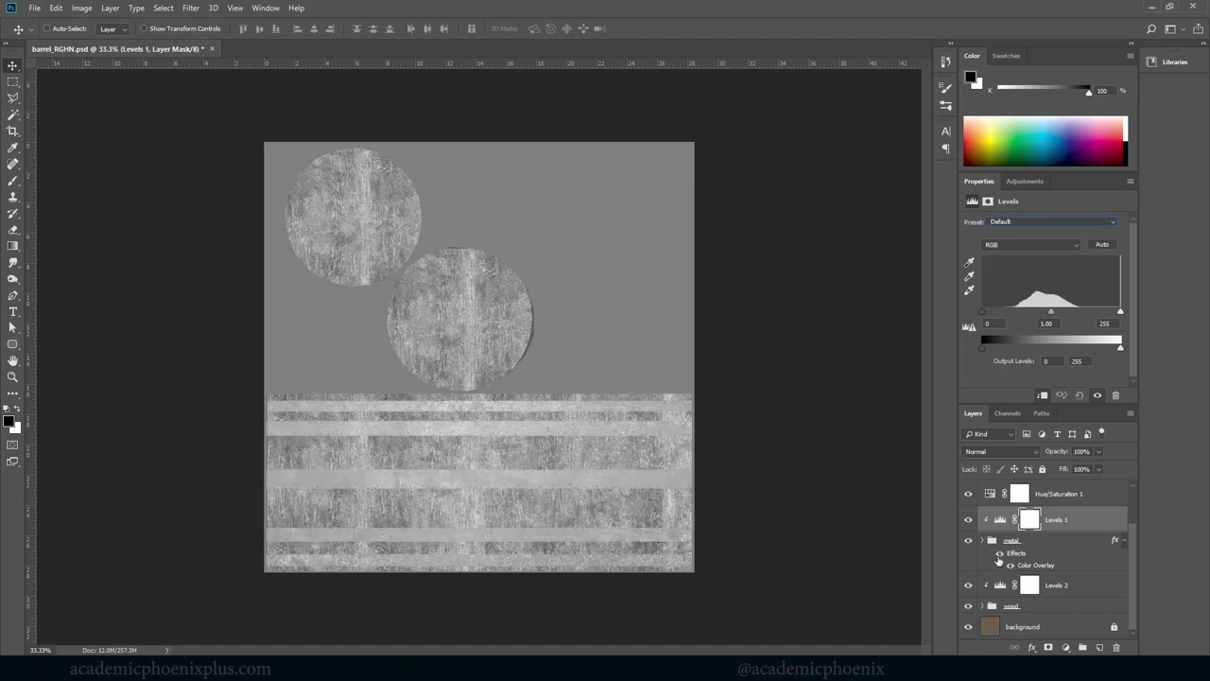
left_click(1000, 554)
left_click(999, 554)
left_click(1010, 565)
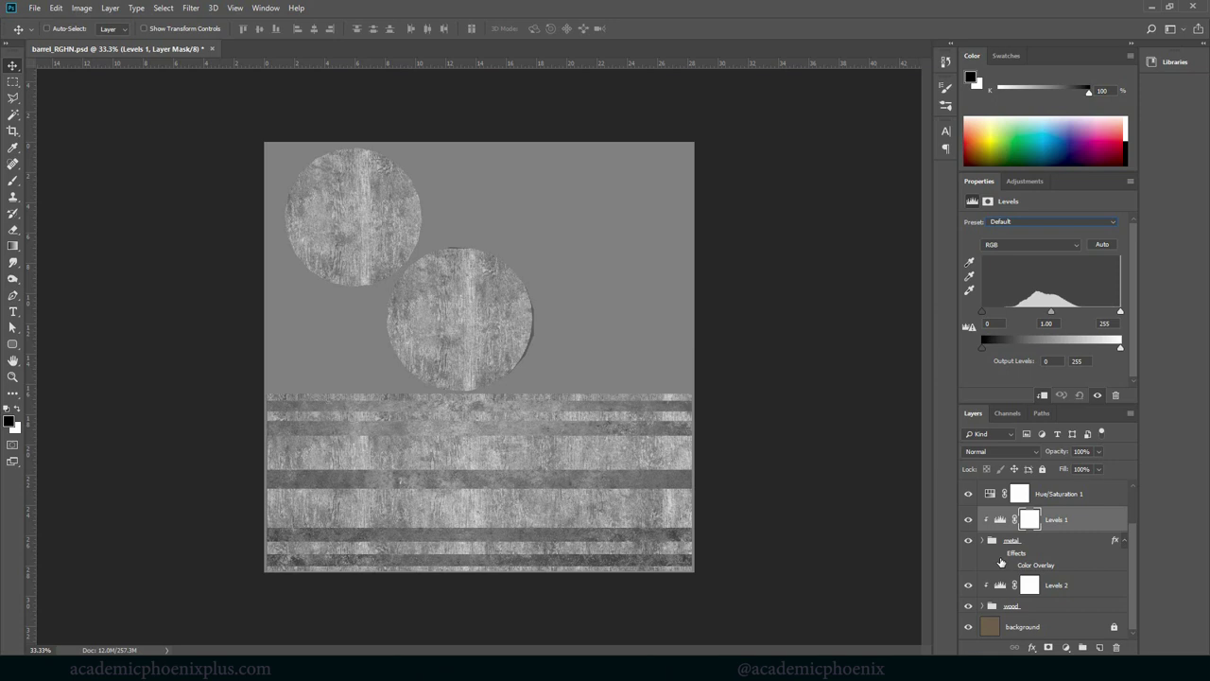
Set Levels 1 inputs to 75/217 with outputs 35–214, and Levels 2 output black to 56.
key("ctrl+2")
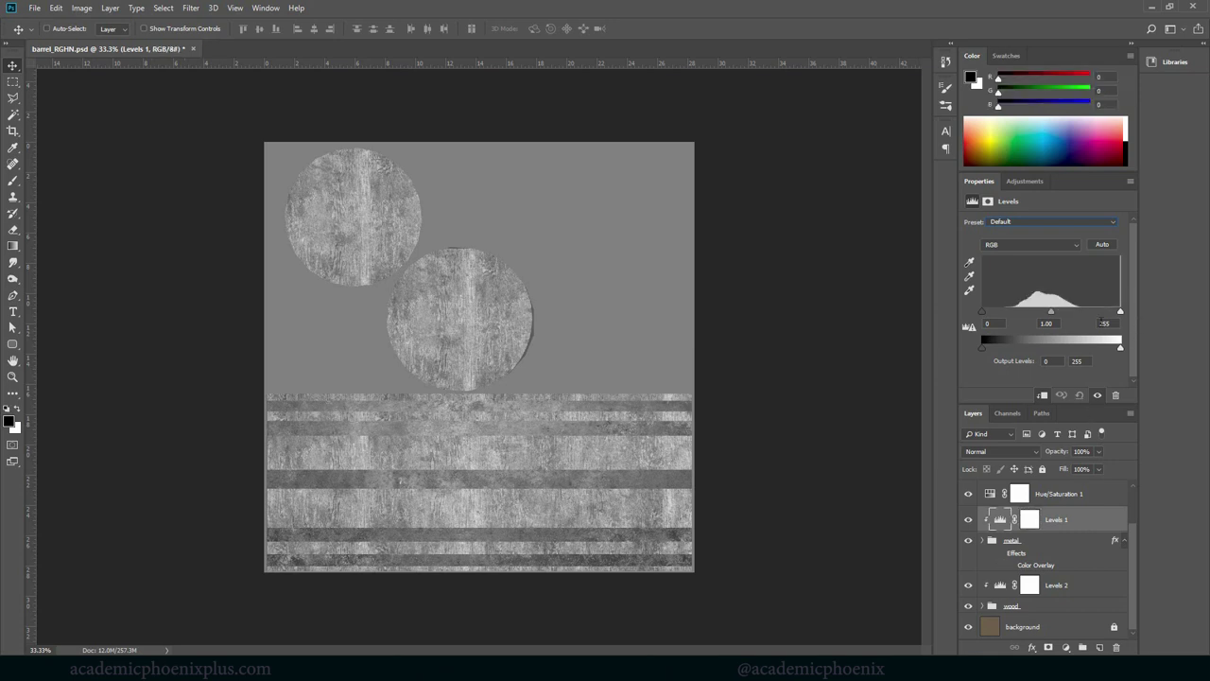
left_click_drag(981, 312, 1035, 309)
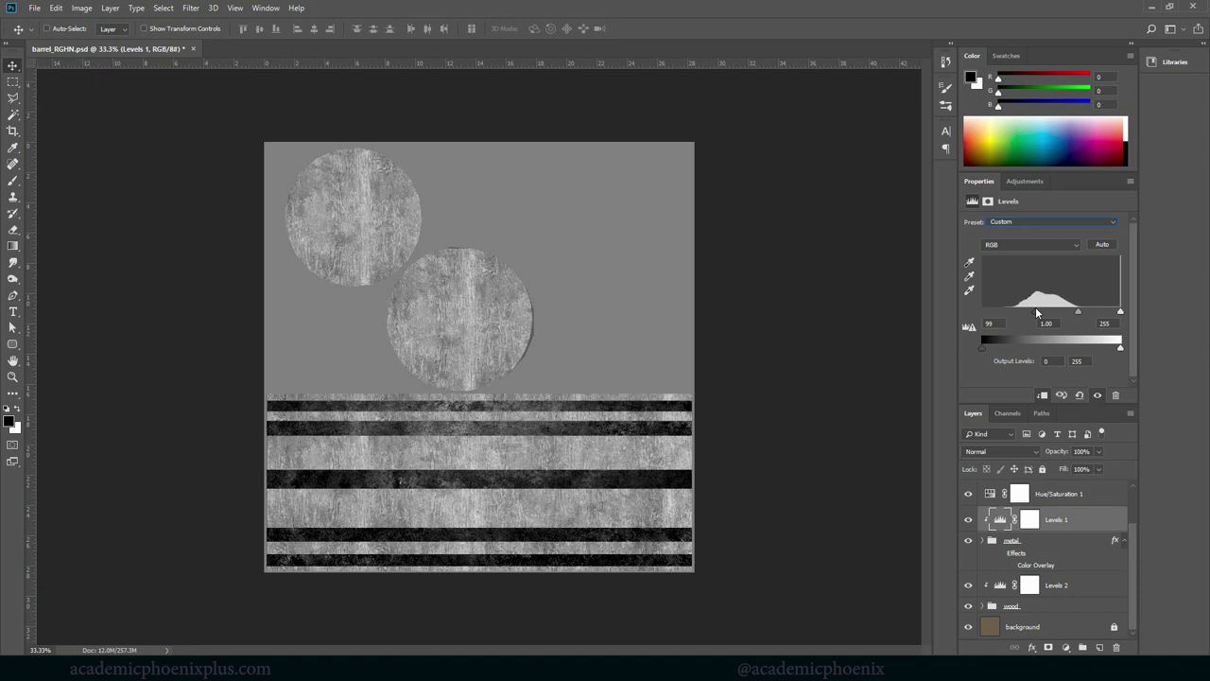
left_click_drag(1121, 311, 1030, 313)
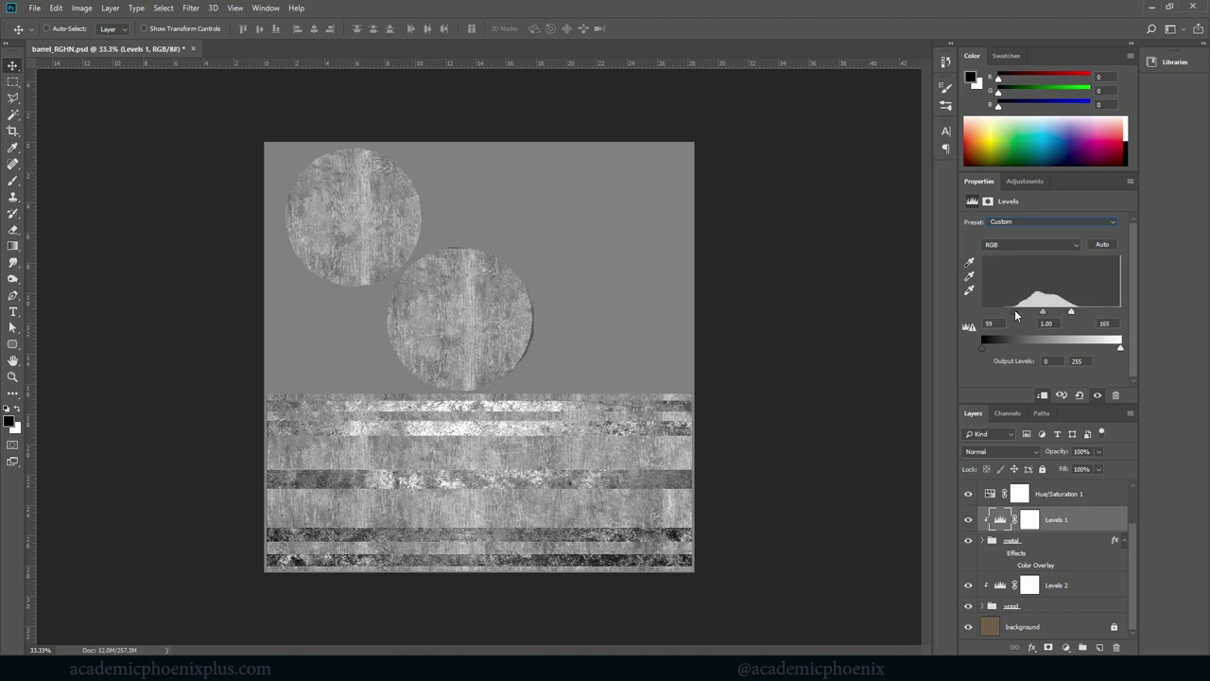
left_click_drag(1121, 348, 1098, 350)
left_click_drag(982, 348, 1002, 349)
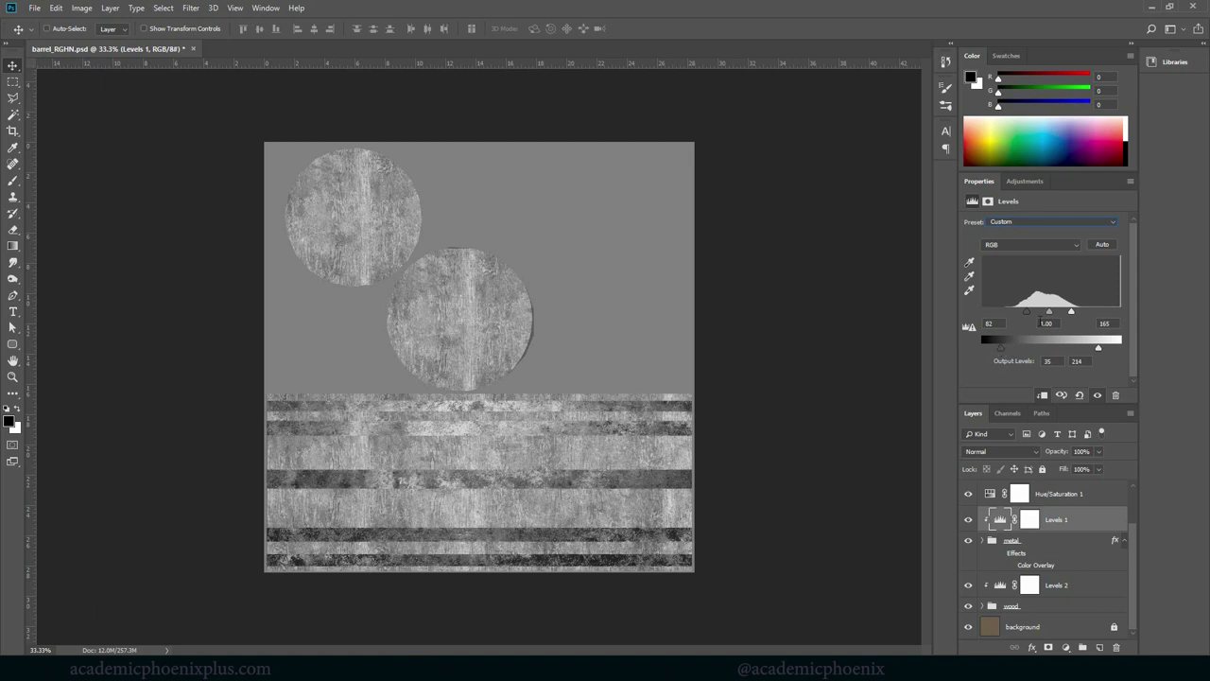
left_click_drag(1028, 312, 1024, 317)
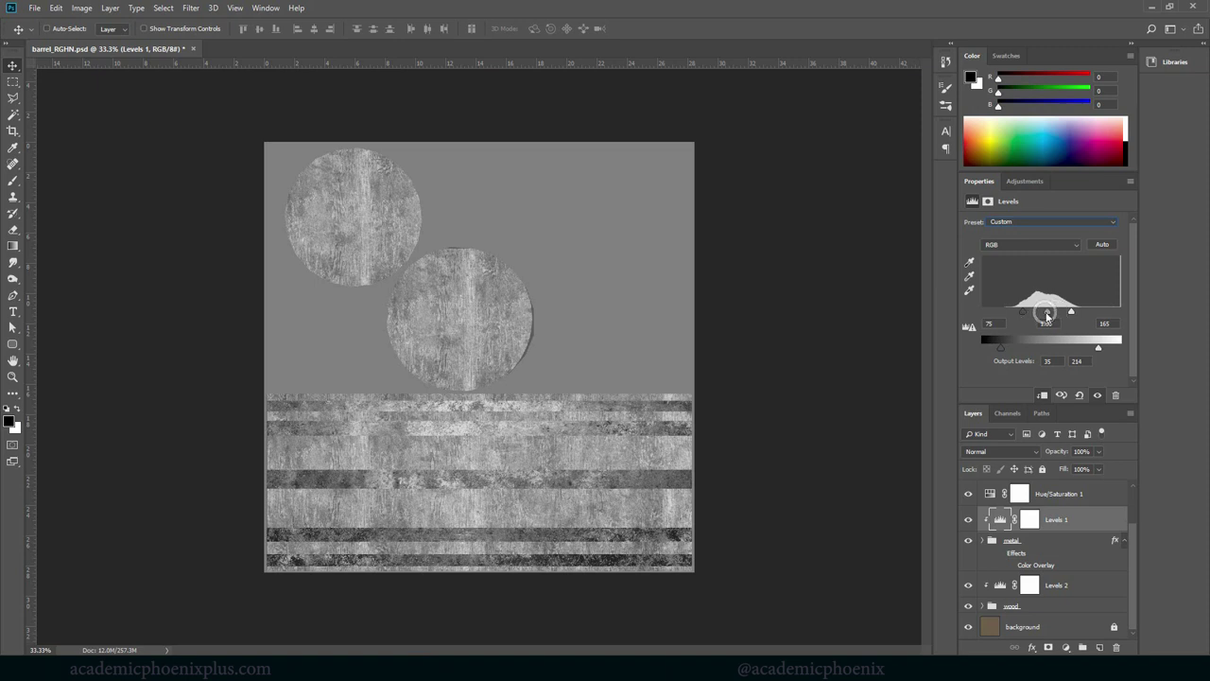
key("alt+[")
key("alt+[")
left_click_drag(983, 348, 1014, 349)
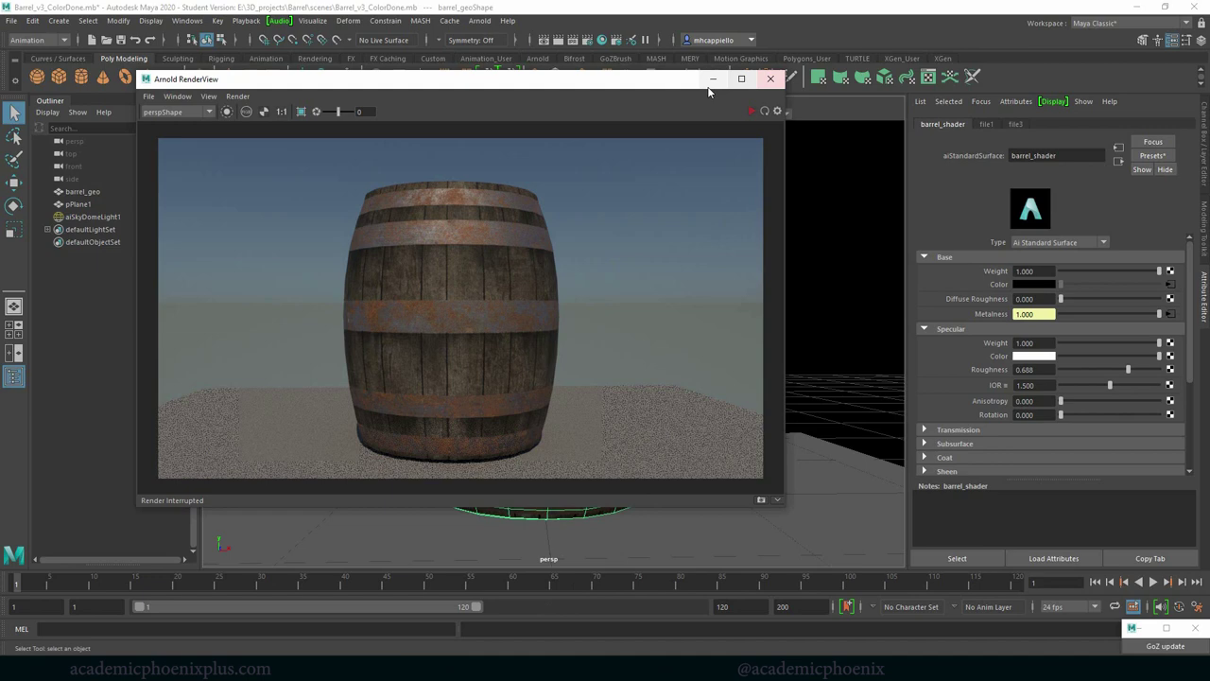
Map Specular Roughness to a new file texture loading barrel_RGHN.psd and restart the Arnold IPR.
left_click(774, 74)
left_click(1173, 368)
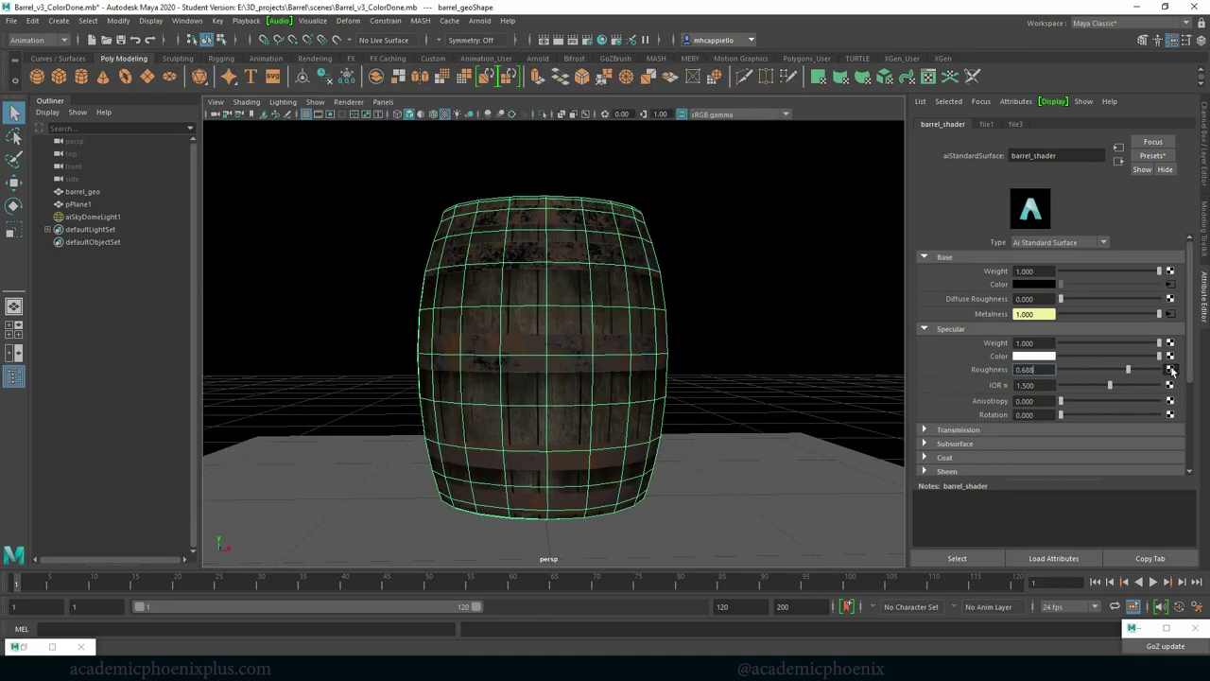
left_click(536, 333)
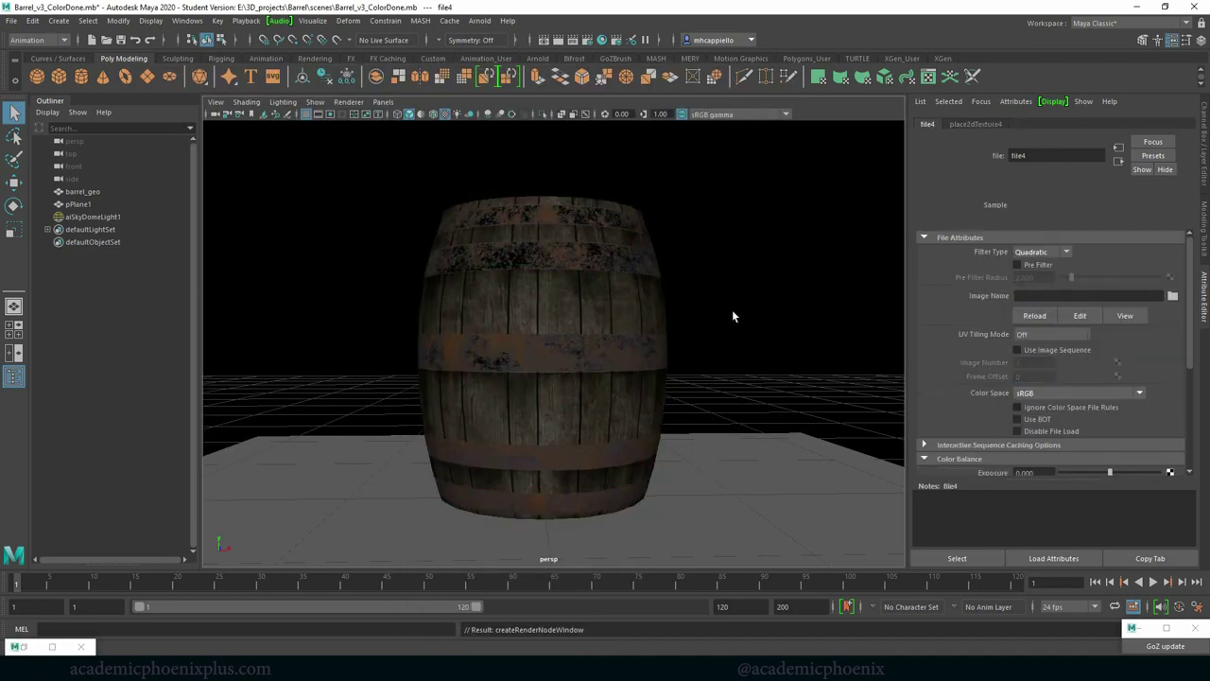
left_click(1173, 295)
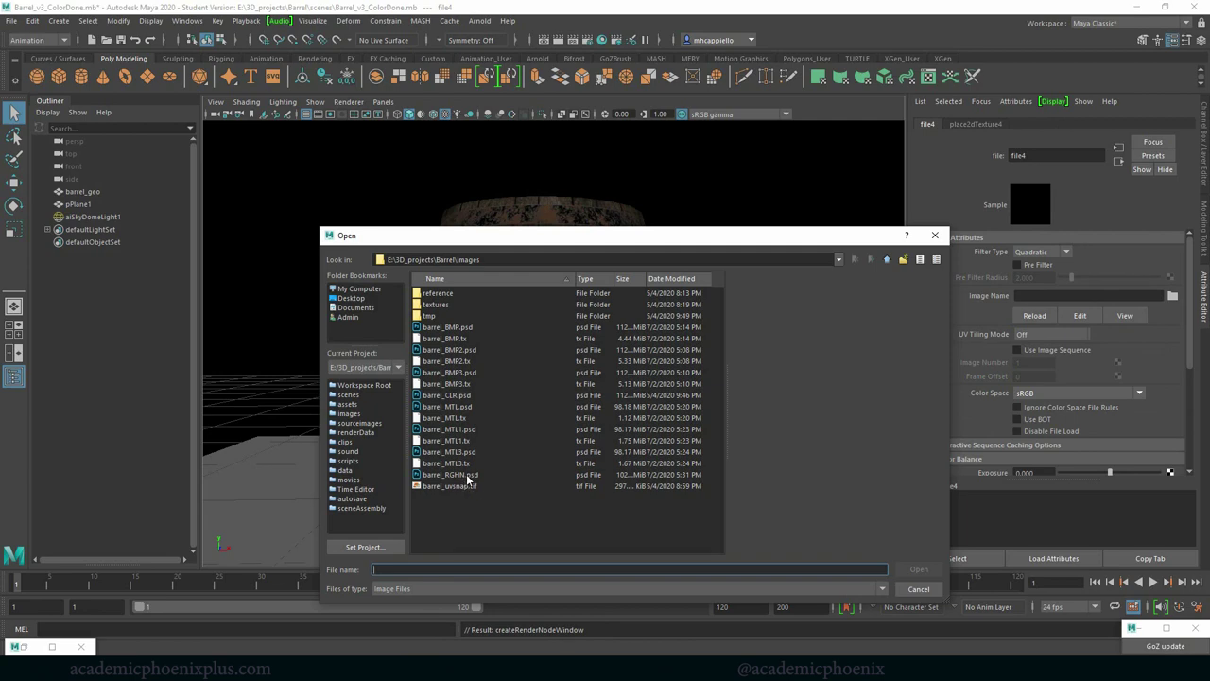
double_click(467, 480)
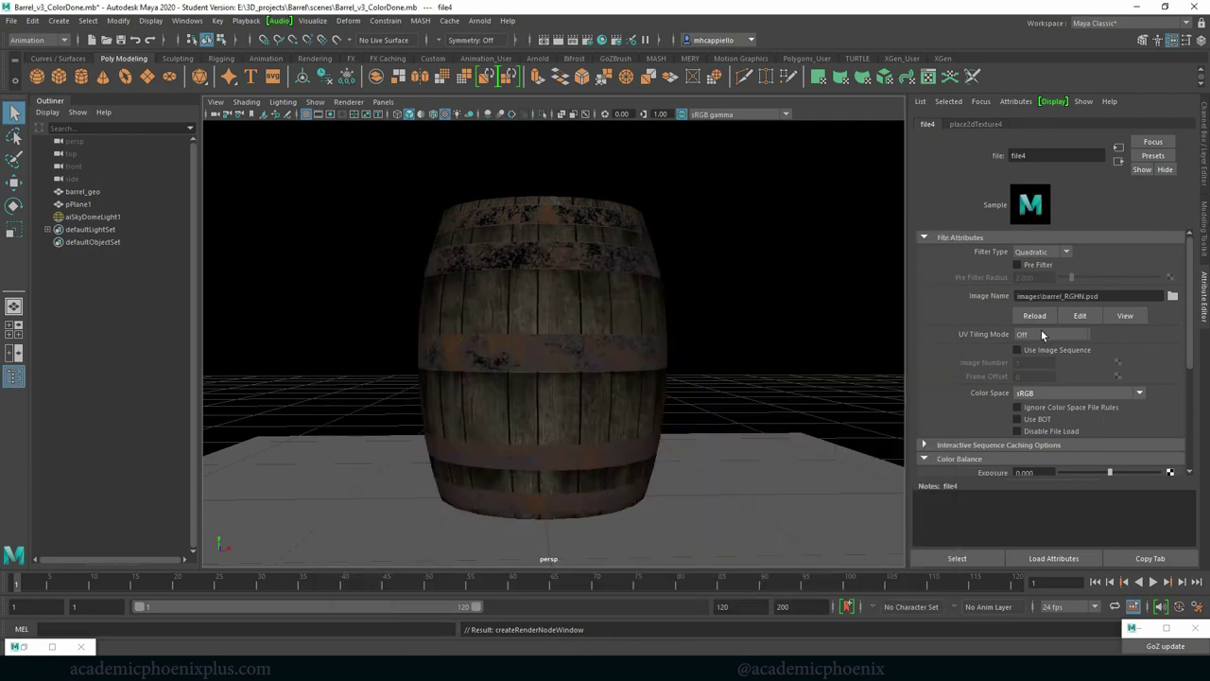
left_click(52, 645)
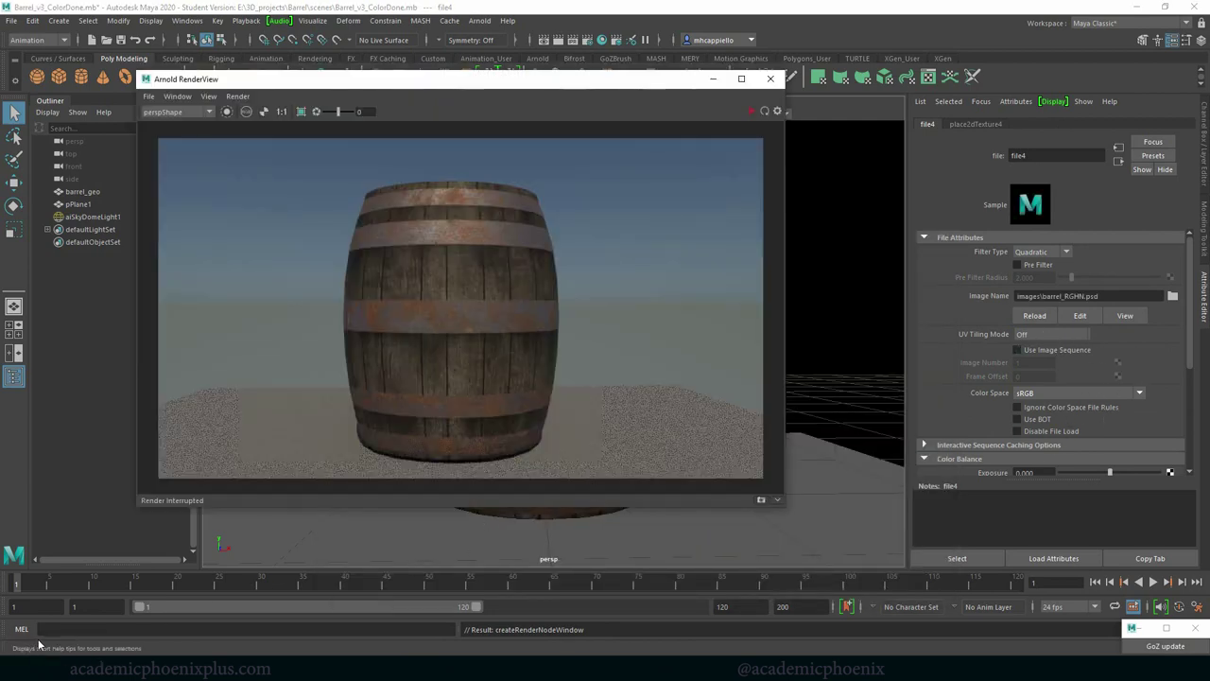
left_click(752, 113)
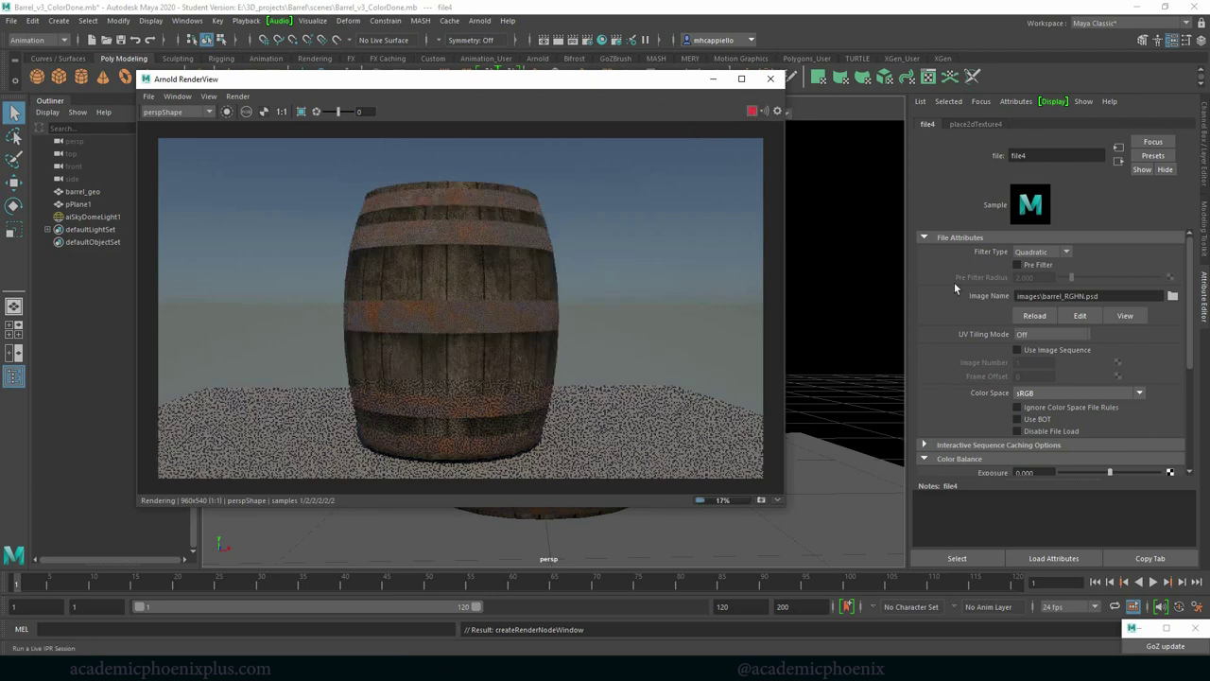
scroll(1181, 427, "down", 4)
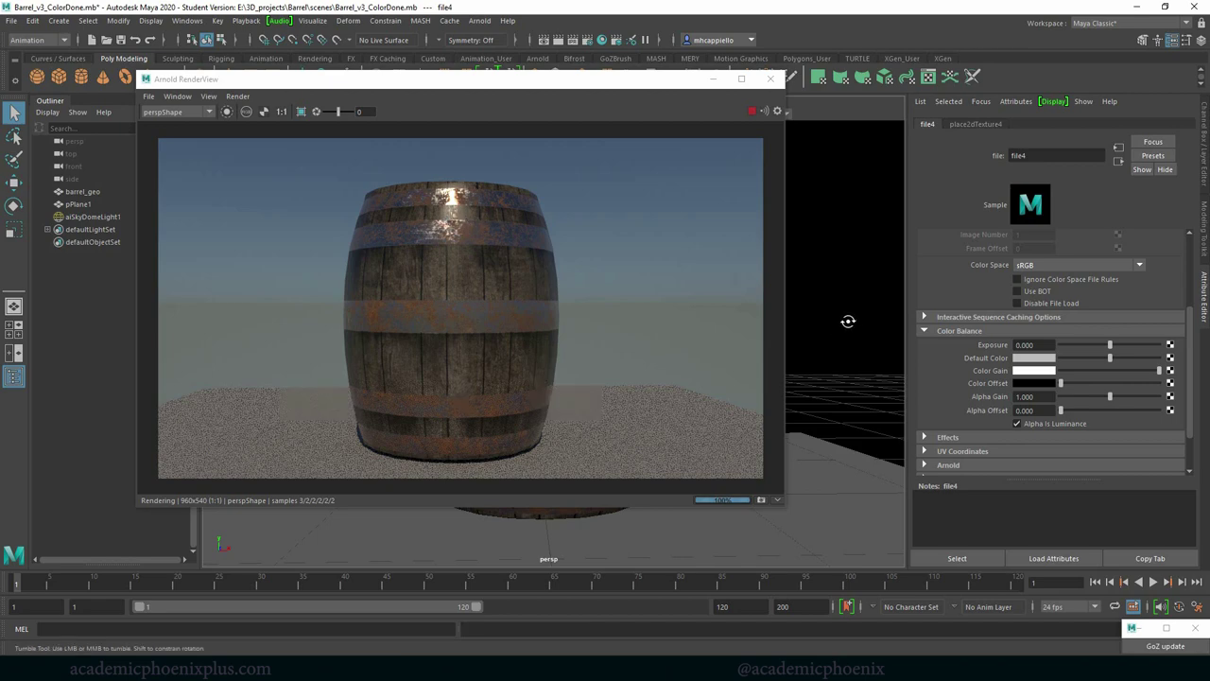
Orbit the camera above and then below the barrel to inspect the roughness-mapped render.
left_click_drag(848, 322, 829, 342, "alt")
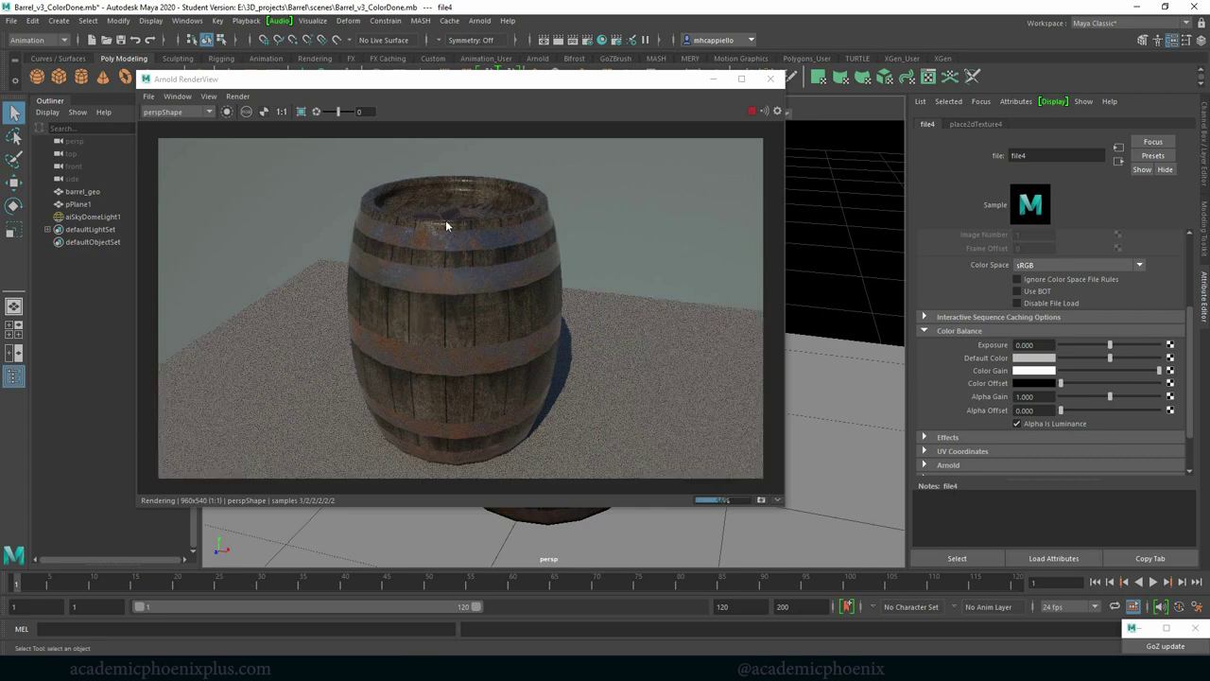
left_click_drag(844, 341, 870, 311, "alt")
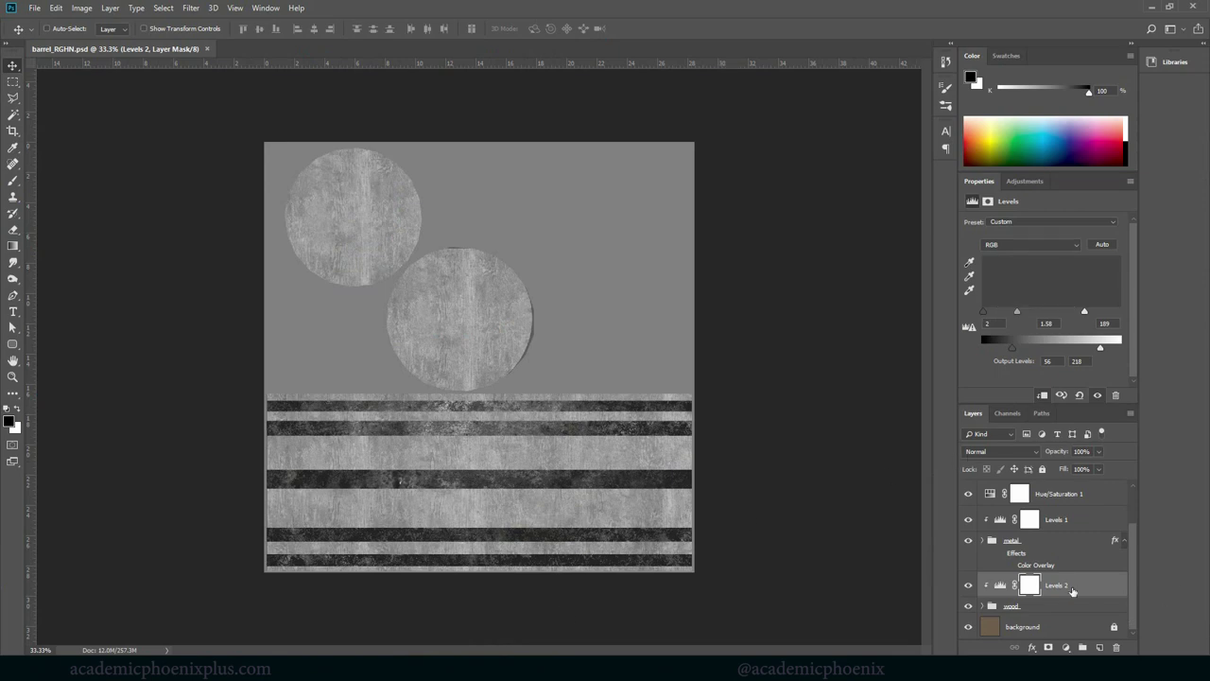
Brighten the roughness map by dragging the Levels 2 white input down to 71.
left_click(1001, 585)
left_click_drag(1085, 311, 1024, 315)
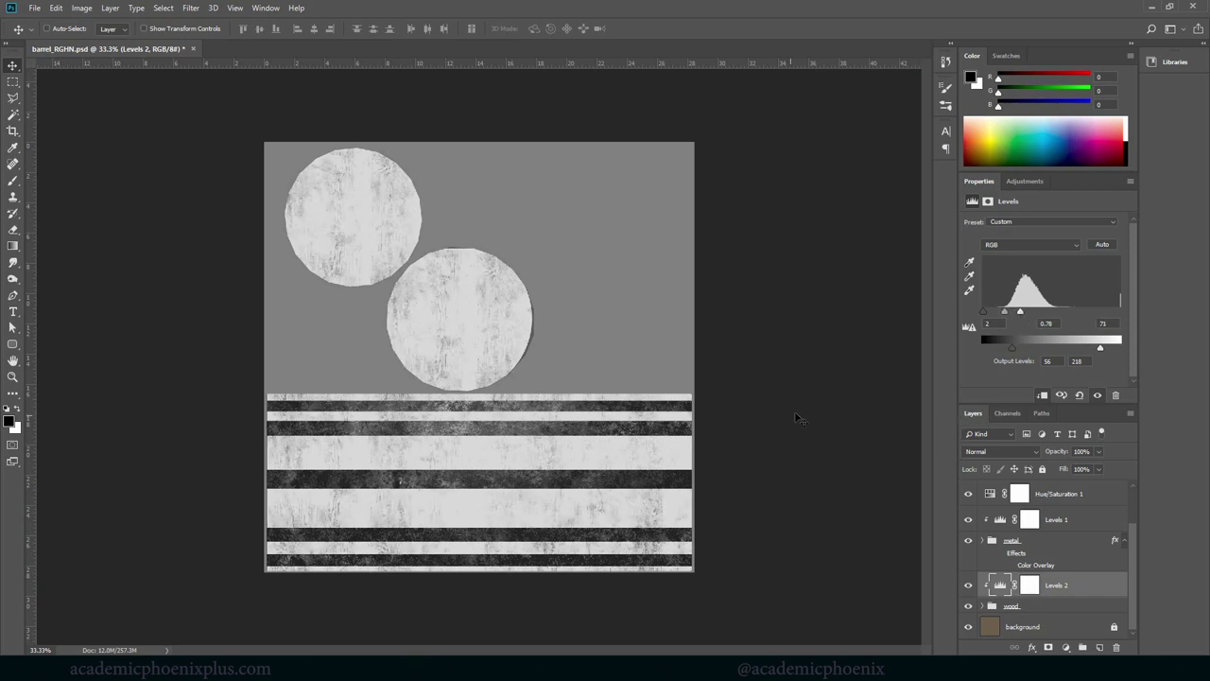
key("ctrl+s")
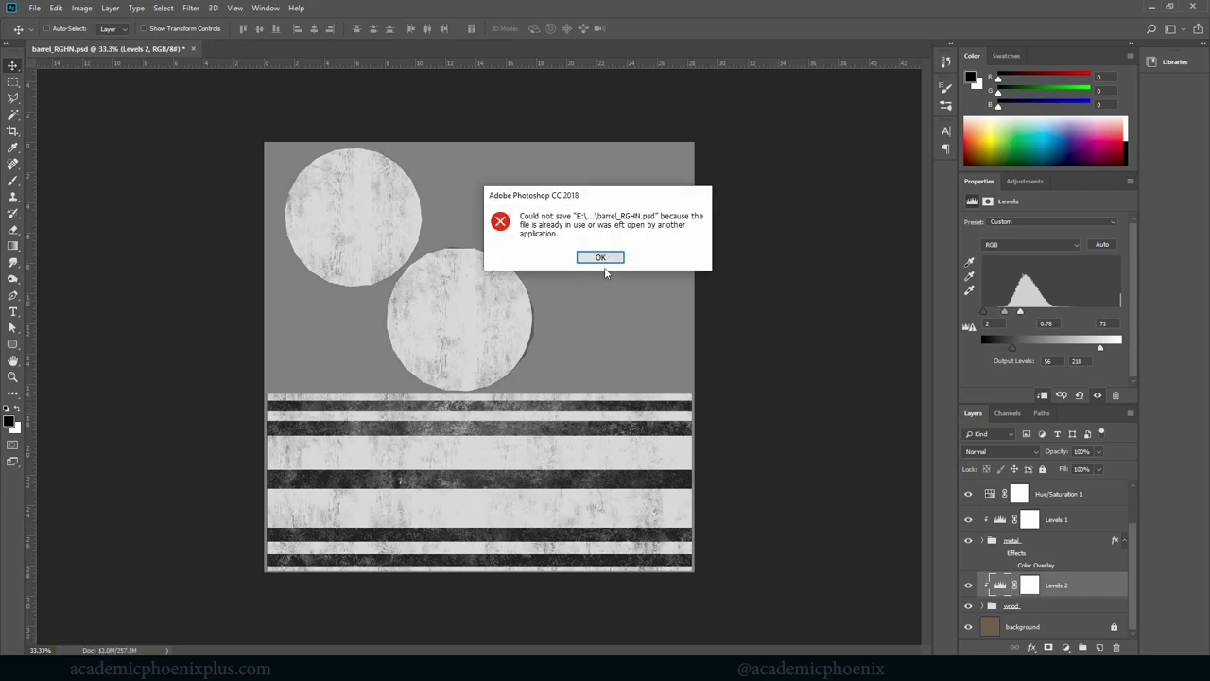
left_click(600, 258)
Save the roughness map as a new file named barrel_RGHN2.psd.
key("ctrl+shift+s")
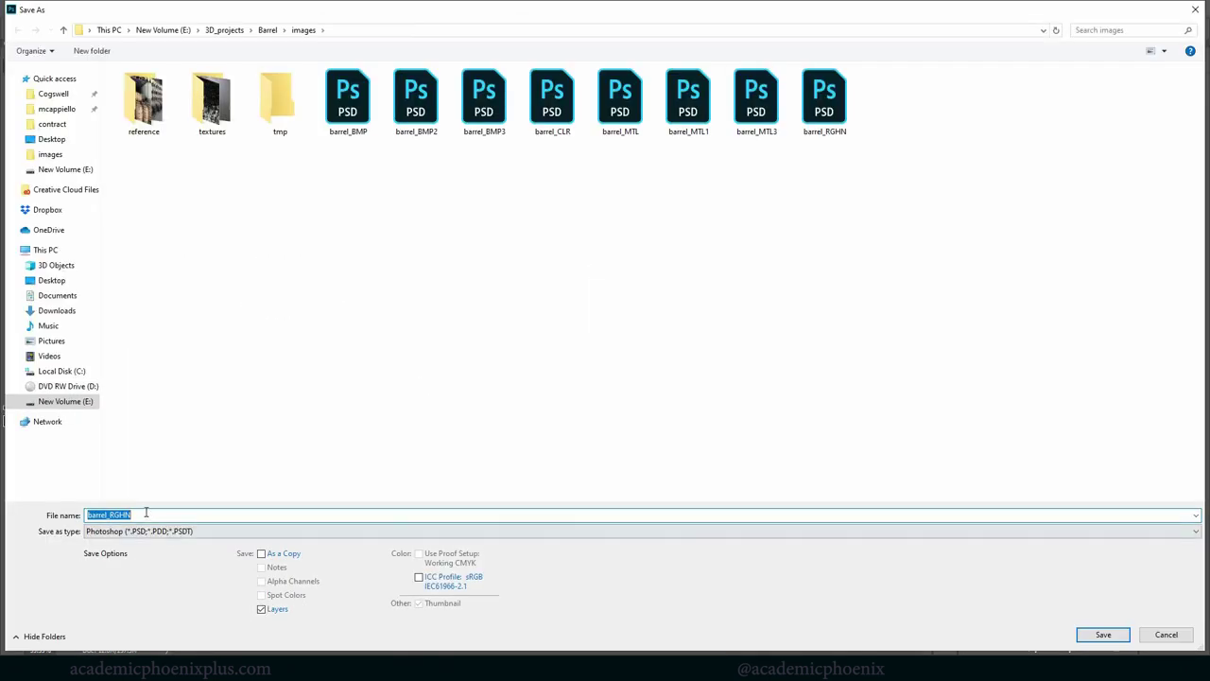
left_click(146, 514)
type("2")
key("Return")
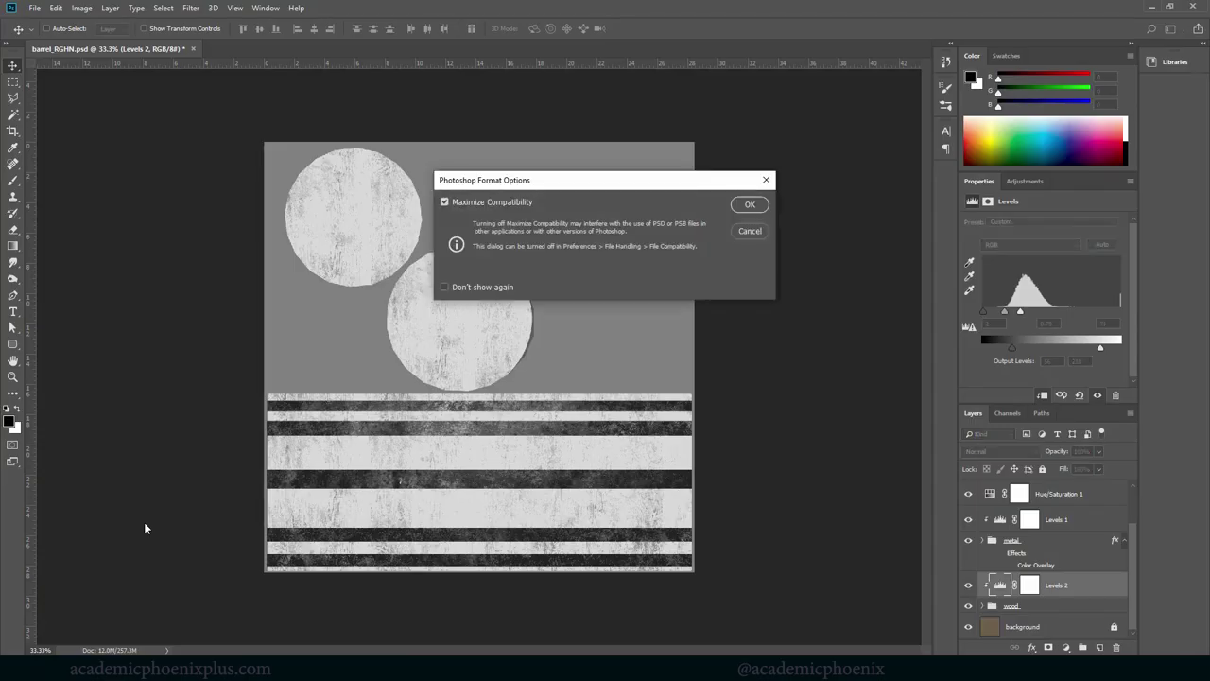
key("Return")
In Maya, change the file4 Image Name to images\barrel_RGHN2.psd.
mouse_move(418, 669)
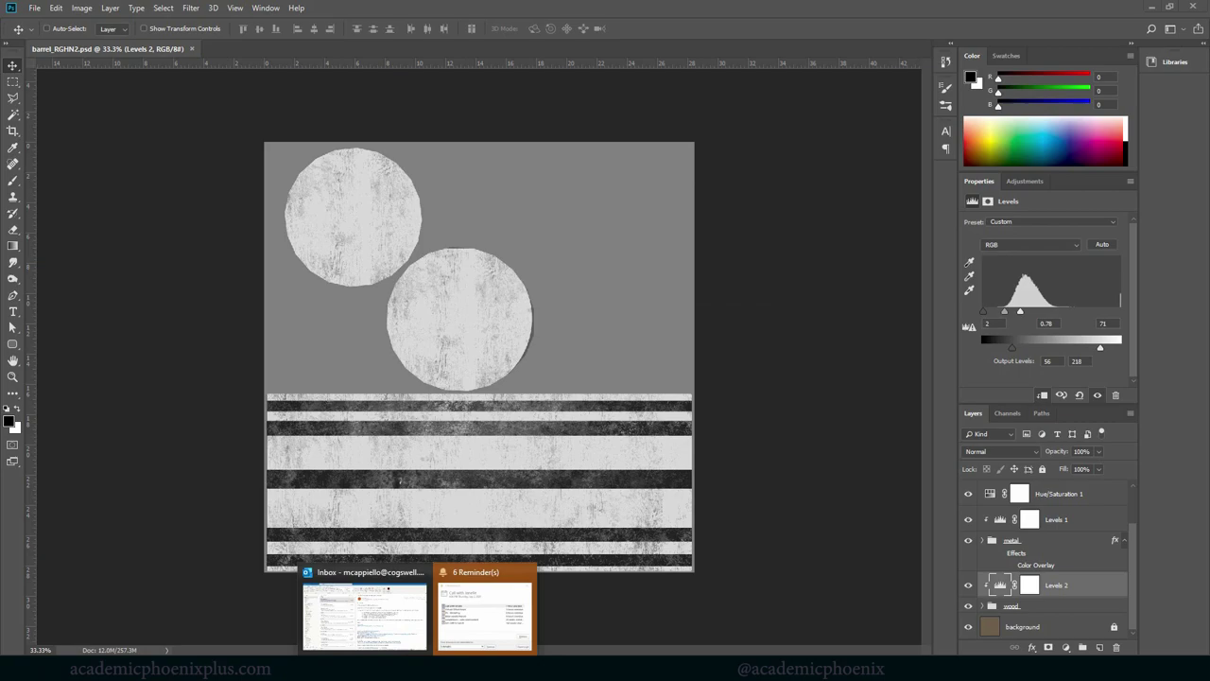
left_click(553, 615)
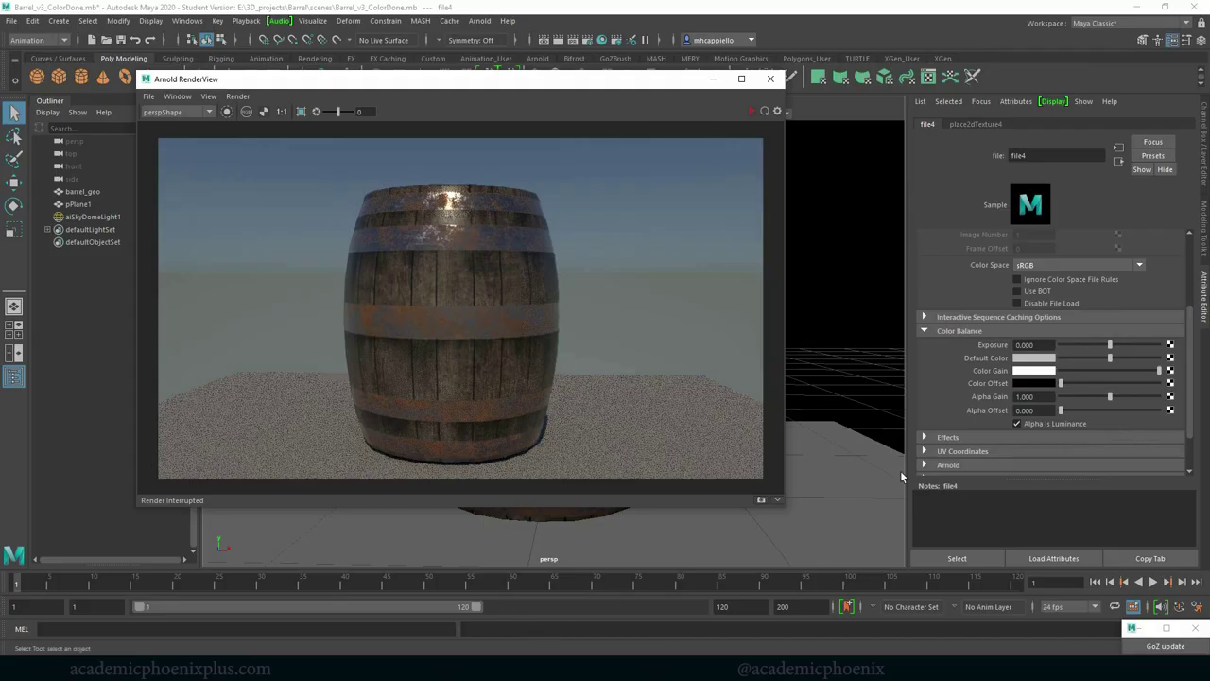
left_click(1189, 271)
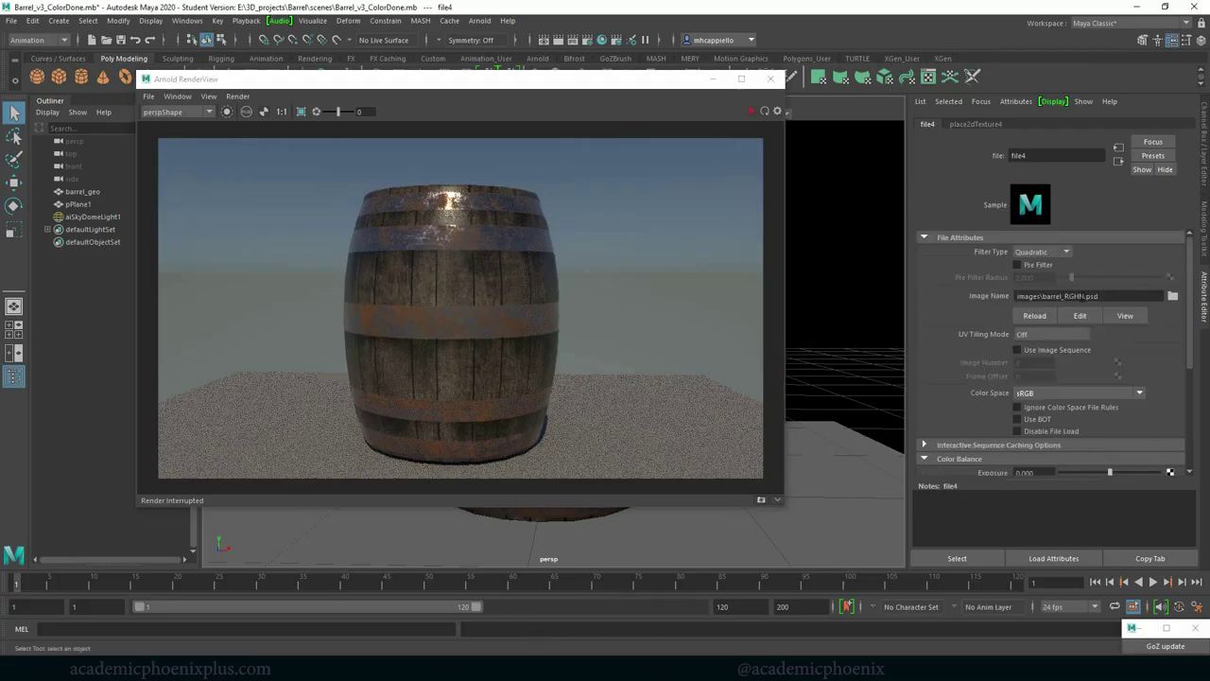
left_click(1085, 296)
type("2")
key("Return")
Restart the Arnold IPR and orbit the camera to check the barrel's new roughness.
left_click(751, 110)
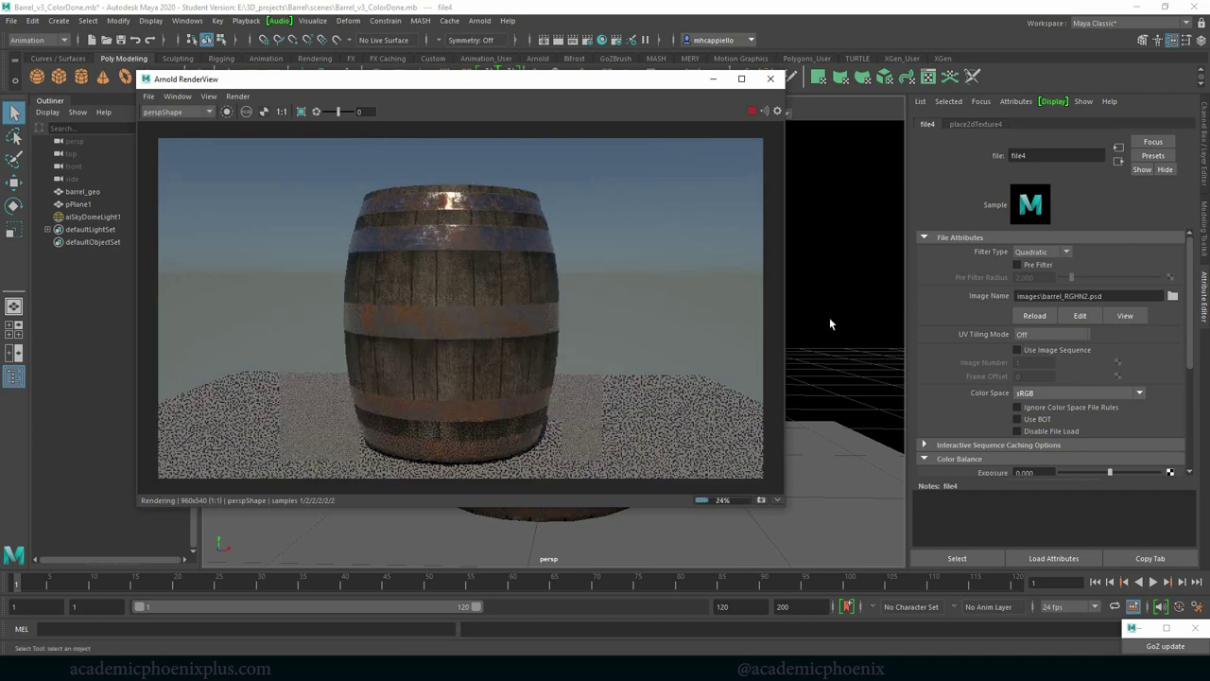
left_click_drag(856, 287, 842, 309, "alt")
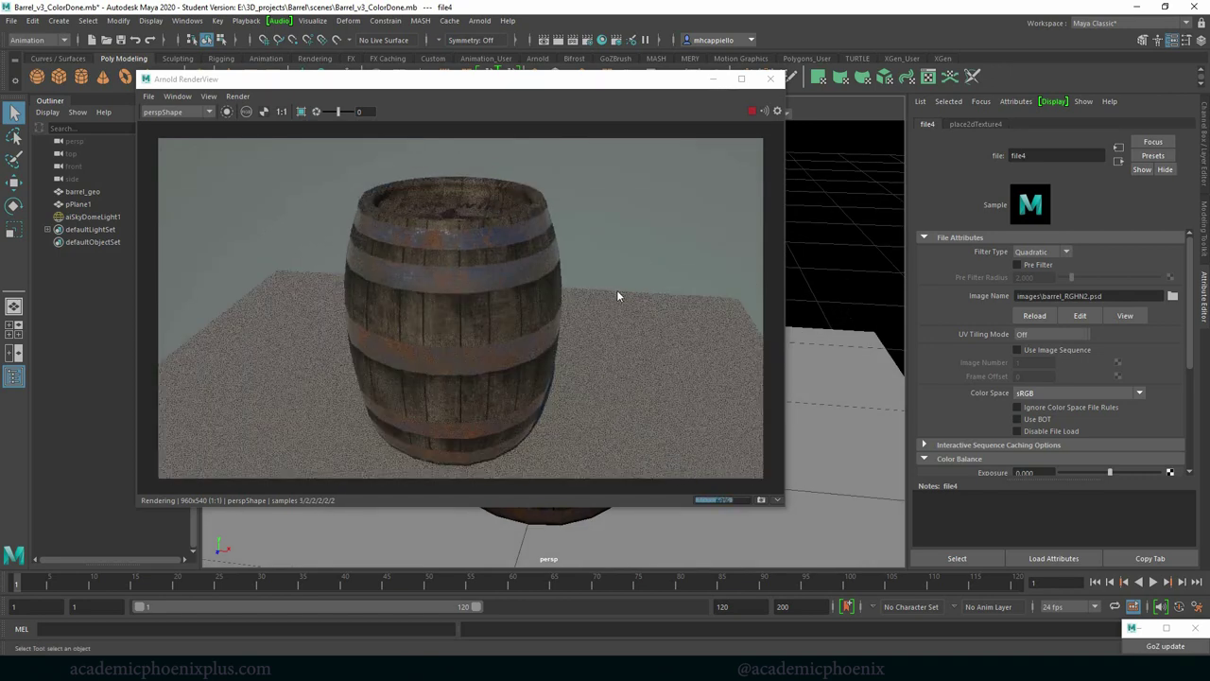
mouse_move(854, 332)
left_mouse_down("alt")
mouse_move(823, 324)
mouse_move(873, 316)
mouse_move(852, 325)
left_mouse_up("alt")
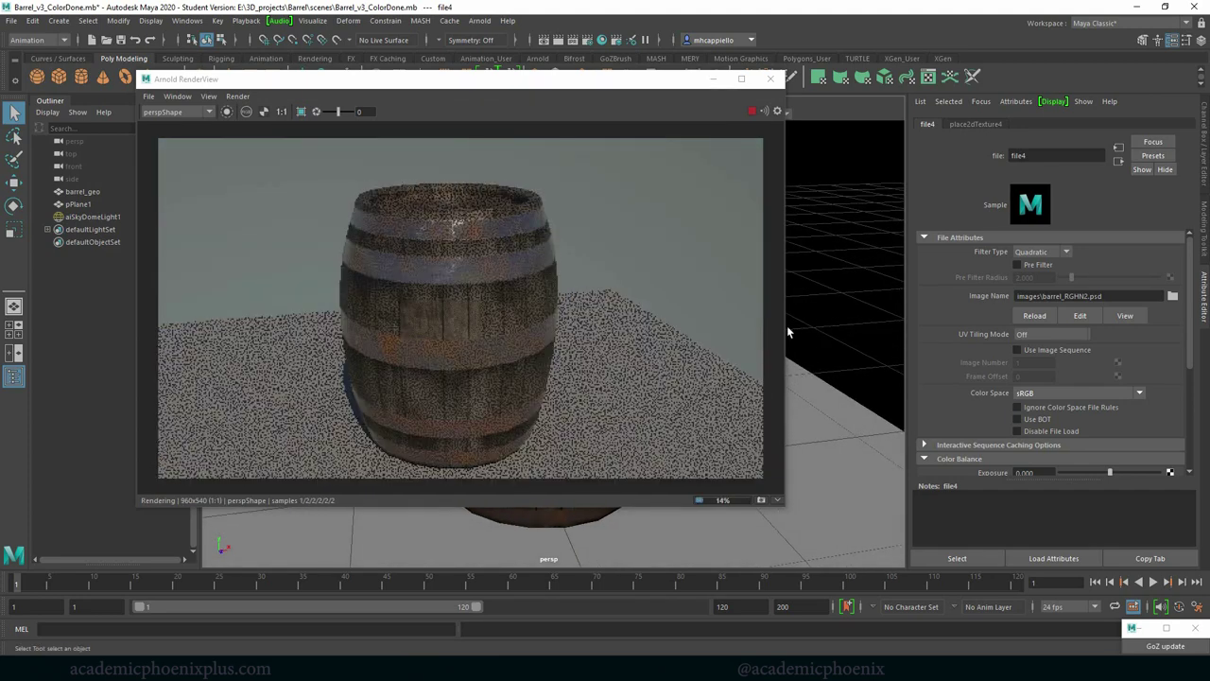
left_click(729, 142)
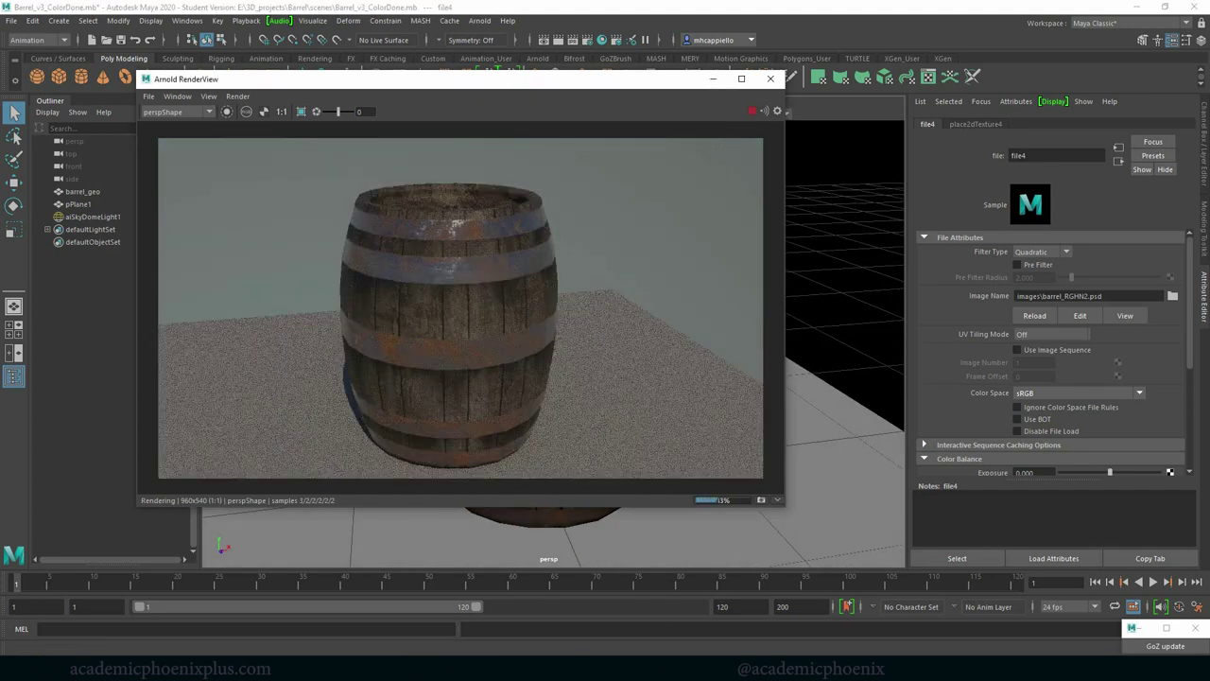
left_click(521, 658)
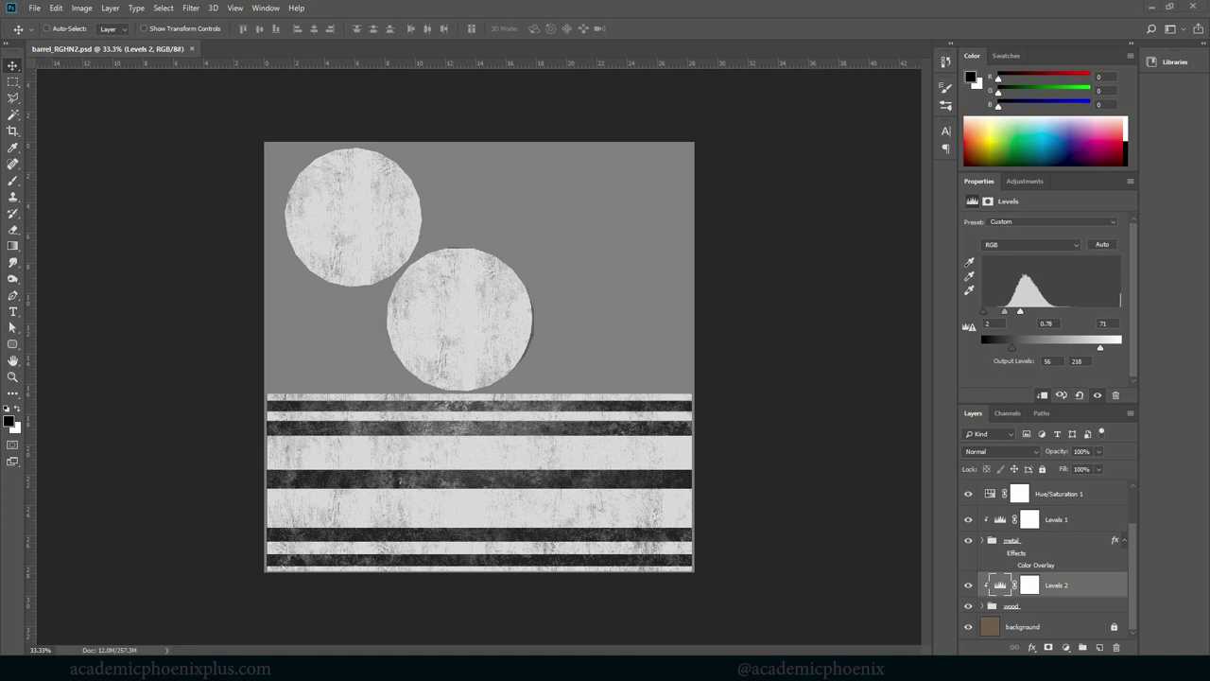
Drag the Levels 2 white input from 71 up to 88.
left_click_drag(1025, 309, 1029, 311)
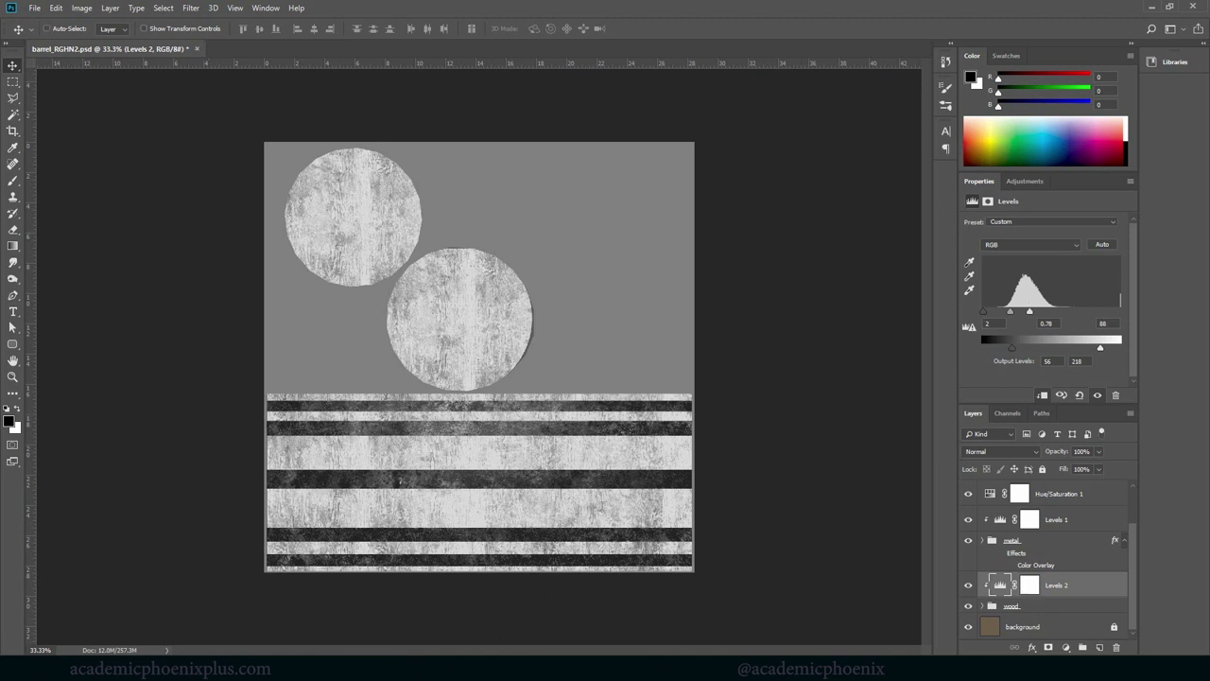
Orbit to refresh the IPR, open barrel_shader's attributes, and minimize the Arnold RenderView.
mouse_move(518, 668)
left_click(586, 615)
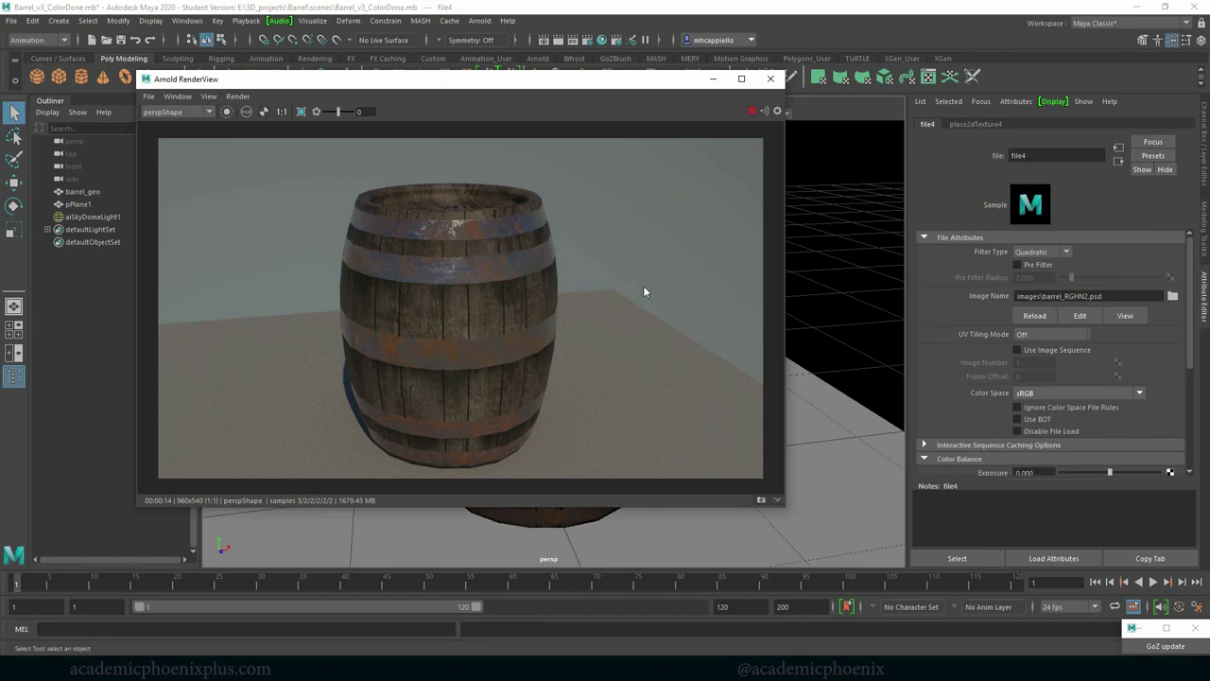
left_click_drag(856, 312, 817, 303, "alt")
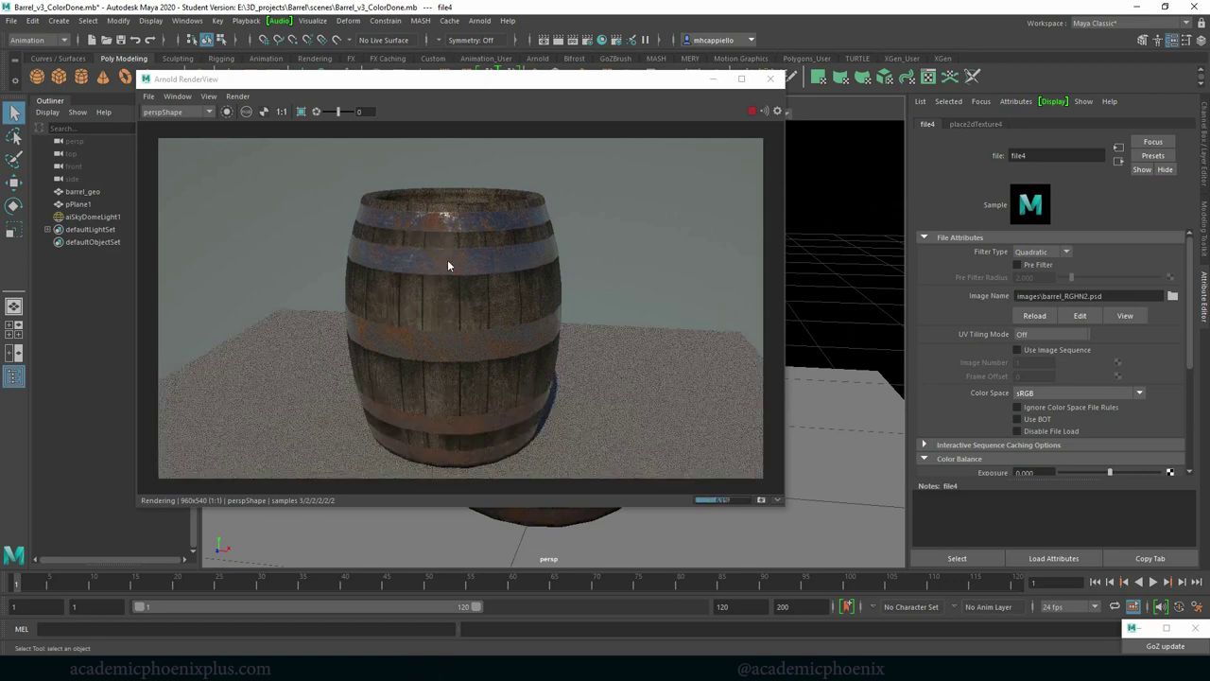
left_click(1118, 161)
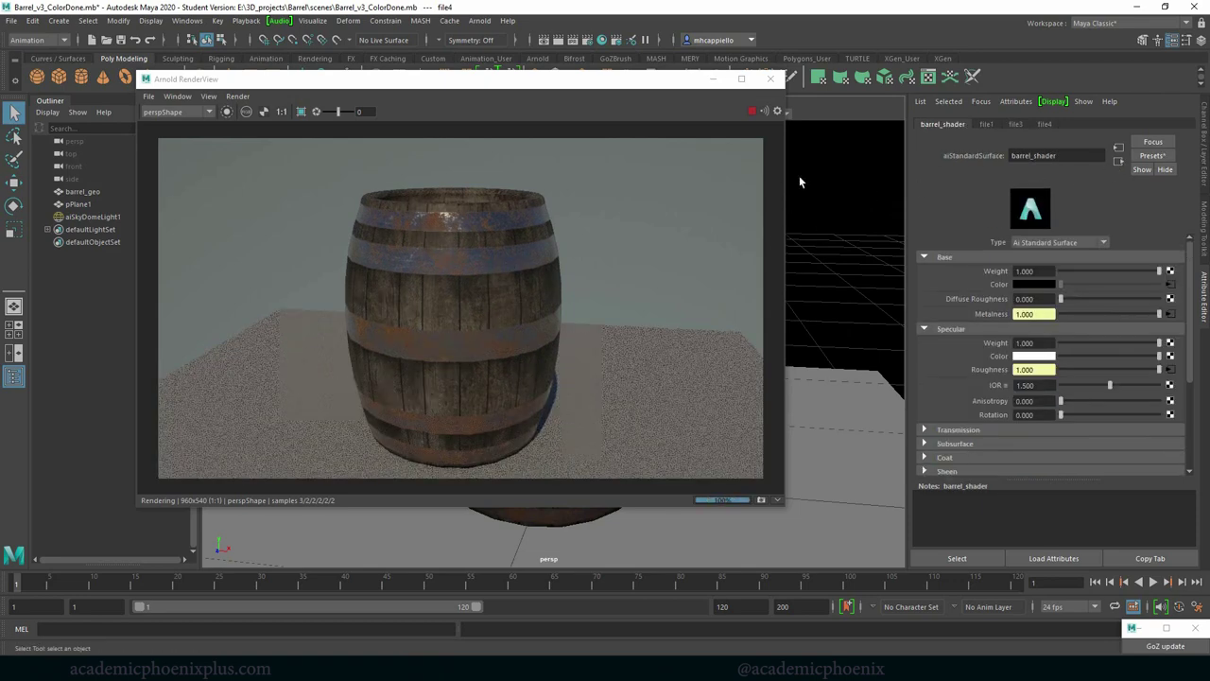
left_click(712, 80)
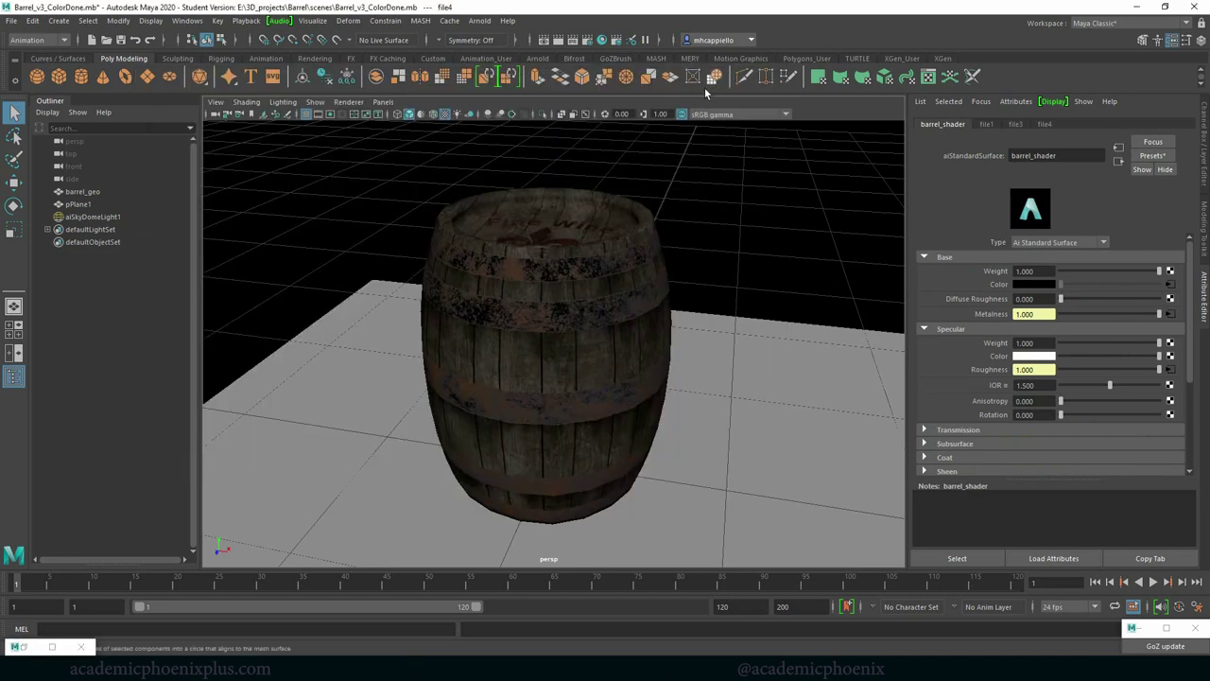
Duplicate the barrel, move the copy to the right, and set its Rotate X to 90.
left_click_drag(706, 92, 549, 311, "alt")
left_click(580, 316)
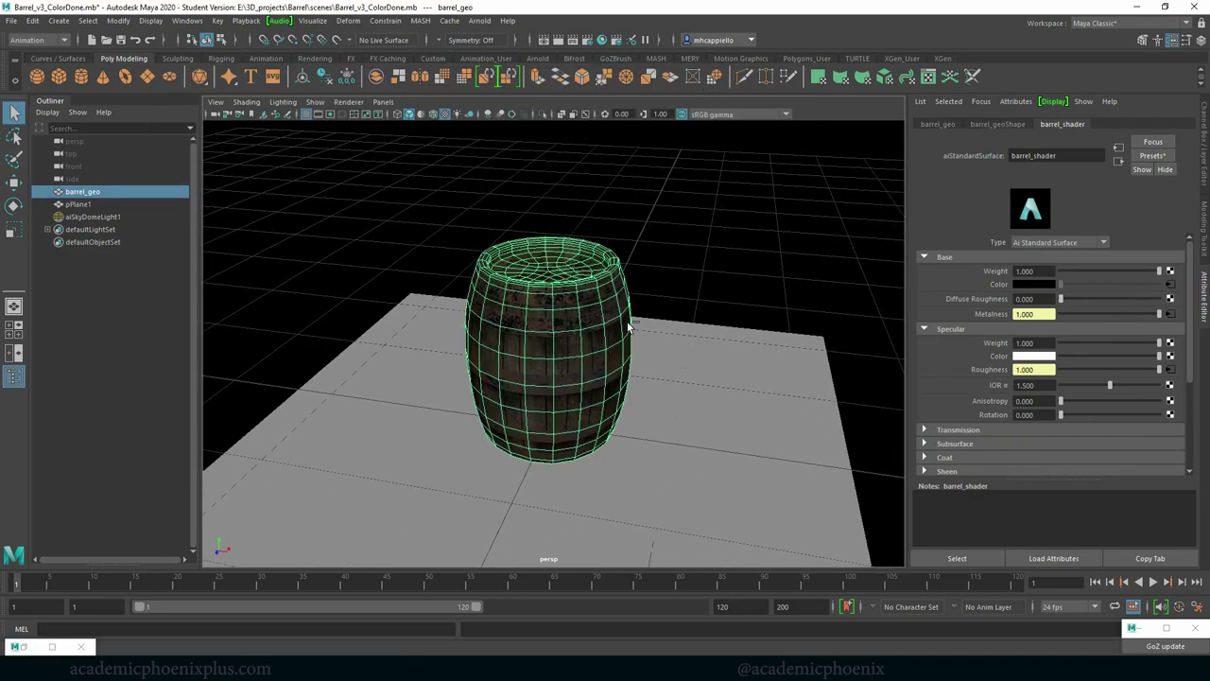
key("ctrl+d")
key("w")
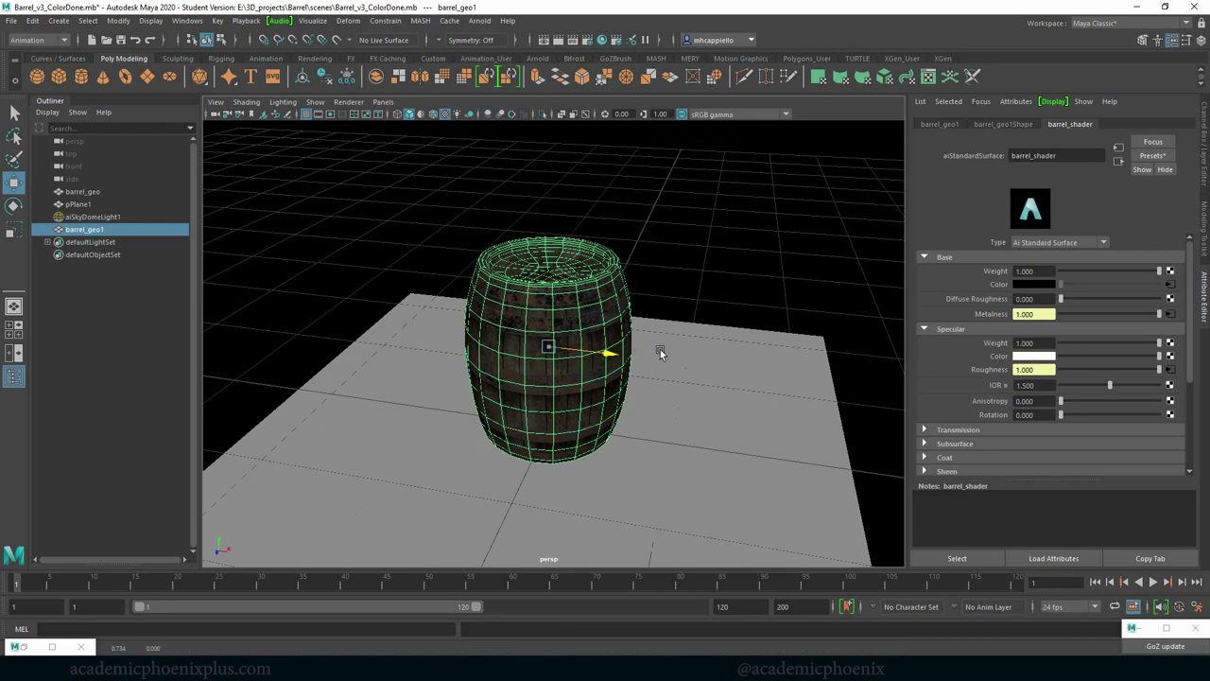
left_click_drag(619, 352, 775, 362)
key("e")
left_click_drag(703, 338, 690, 411)
left_click(1204, 156)
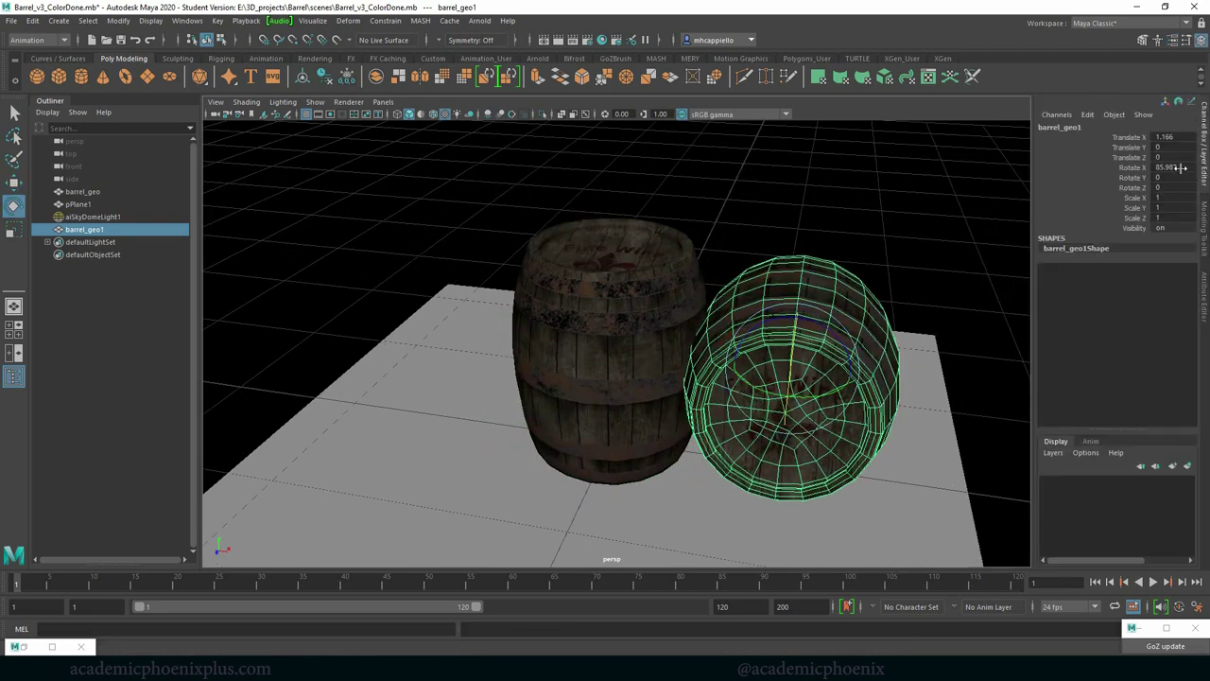
left_click(1165, 168)
type("90")
key("Return")
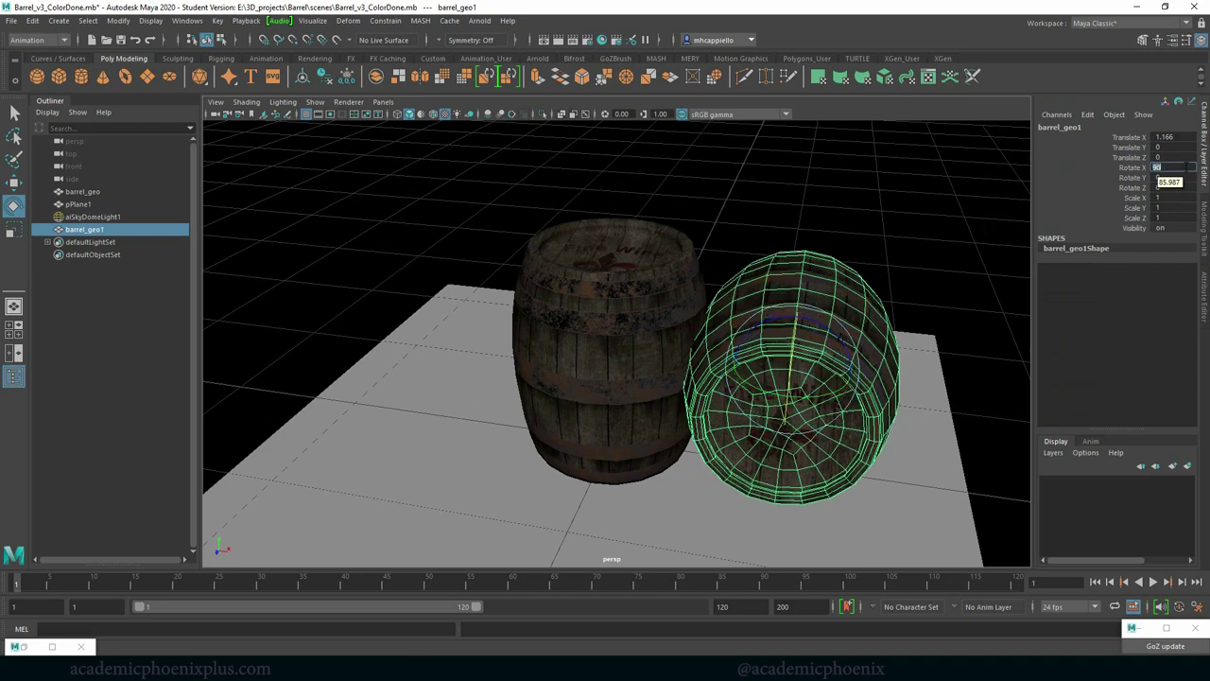
Nudge the copy further right and set its Rotate Y to 0 so it lies sideways.
key("w")
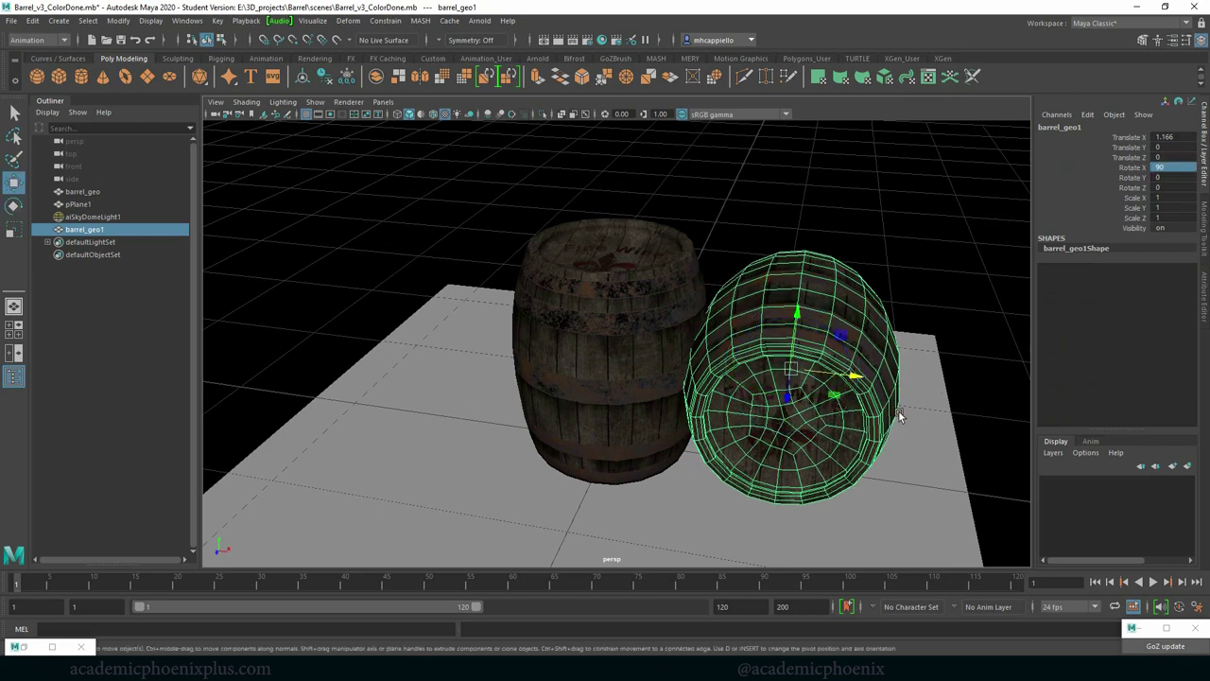
mouse_move(854, 378)
left_mouse_down()
mouse_move(887, 375)
mouse_move(886, 402)
mouse_move(856, 395)
left_mouse_up()
key("e")
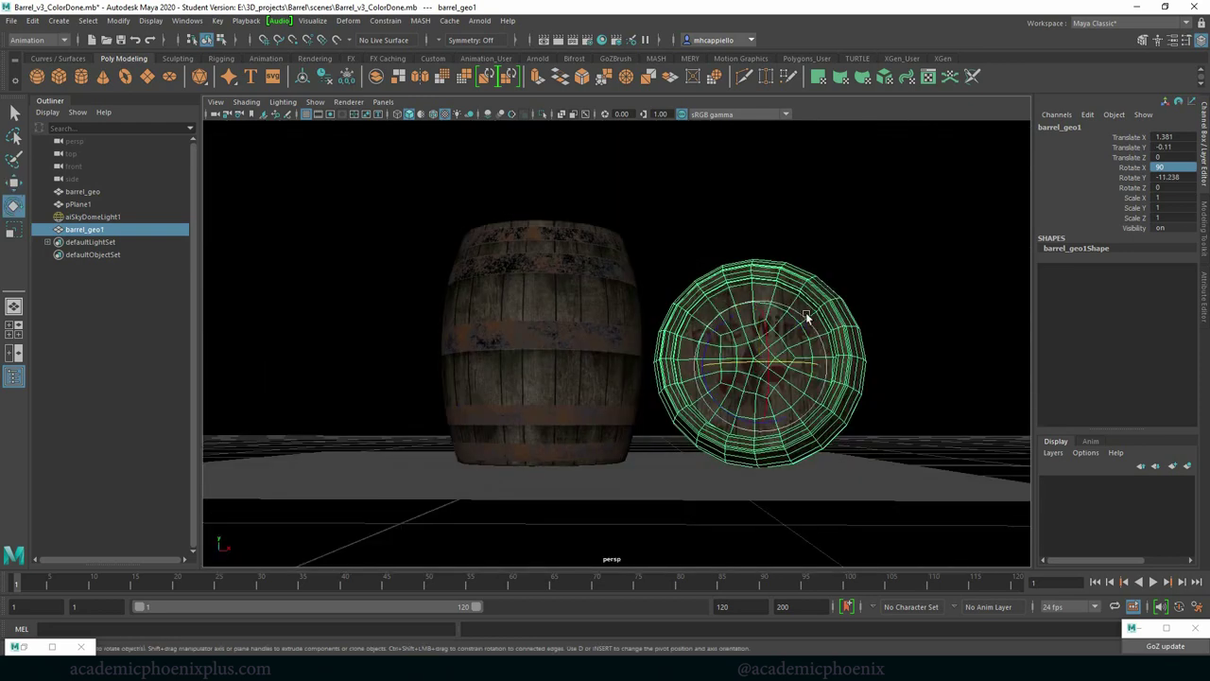
left_click_drag(806, 312, 838, 289)
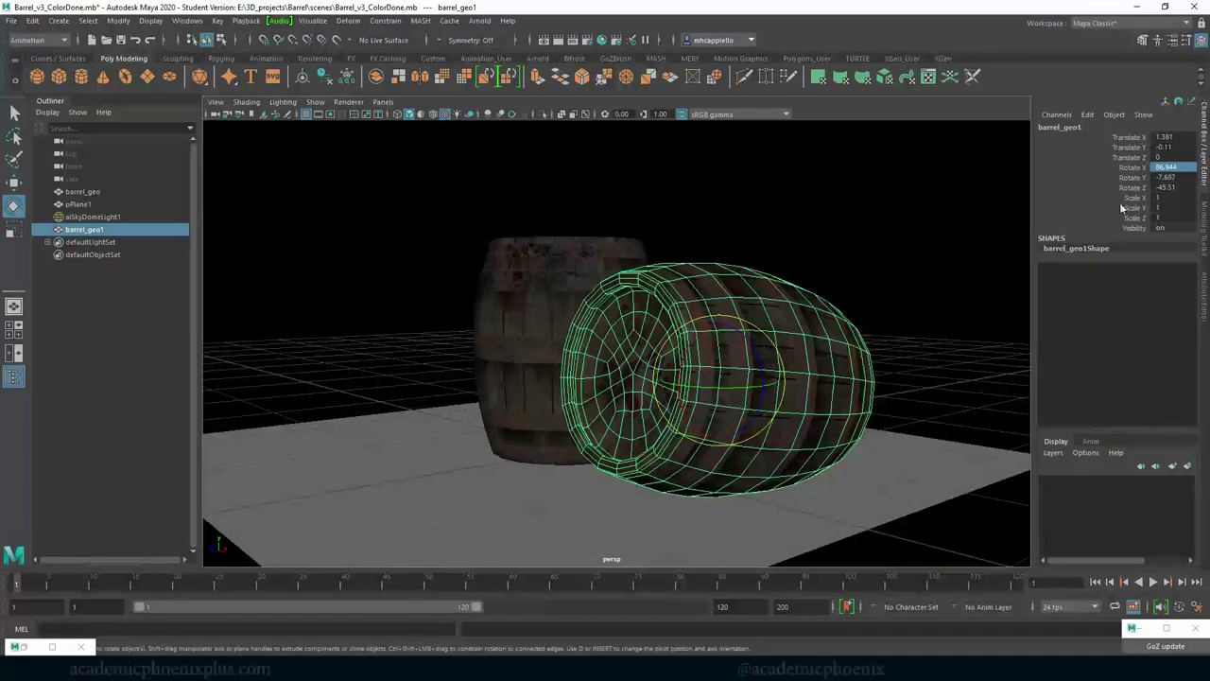
double_click(1172, 177)
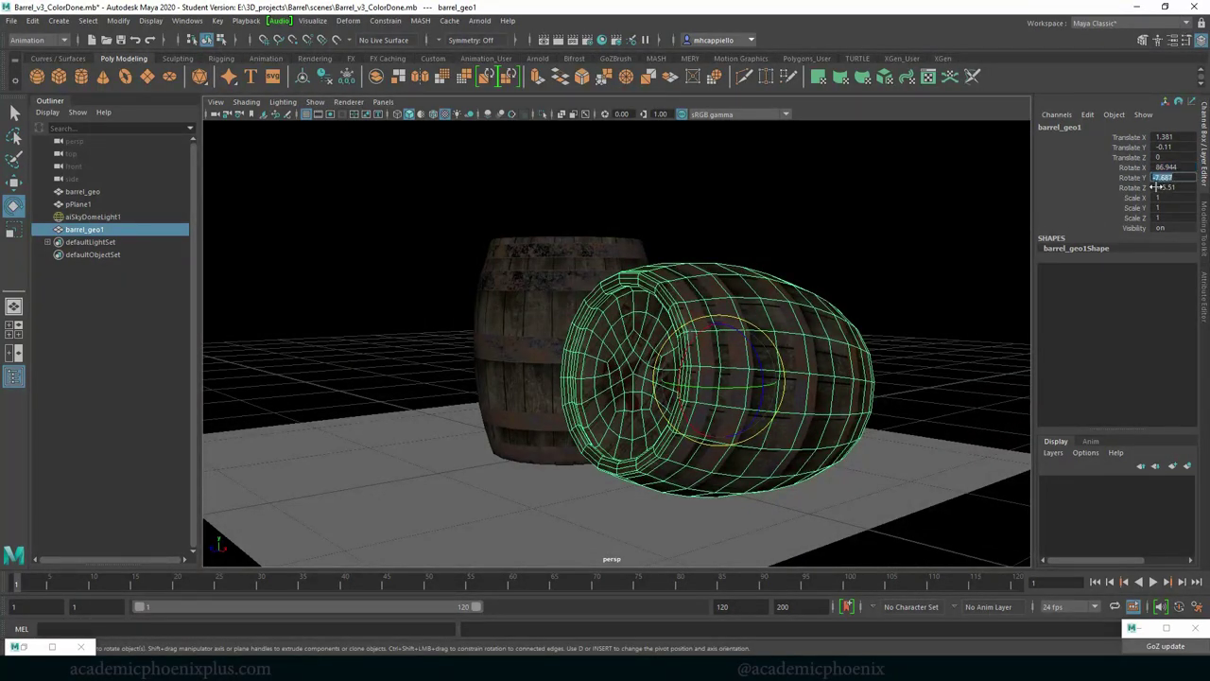
type("0")
key("Return")
left_click_drag(835, 405, 702, 426, "alt")
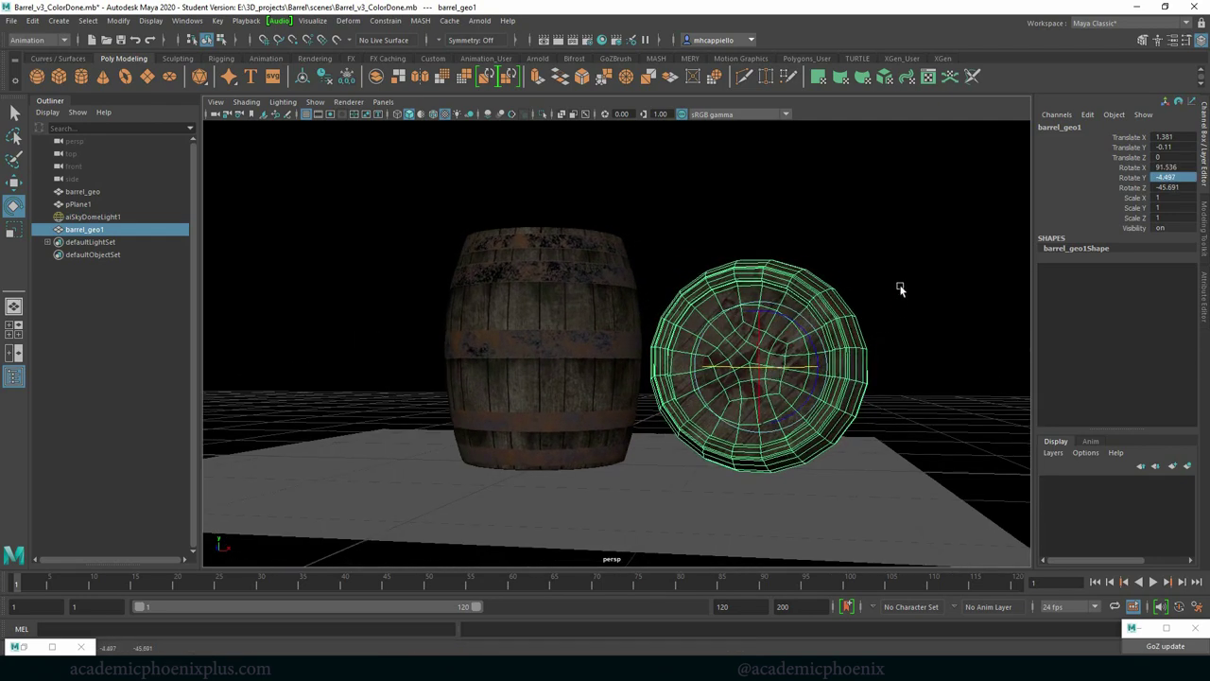
mouse_move(878, 251)
left_mouse_down("alt")
mouse_move(930, 262)
mouse_move(908, 276)
mouse_move(889, 268)
left_mouse_up("alt")
left_click(480, 23)
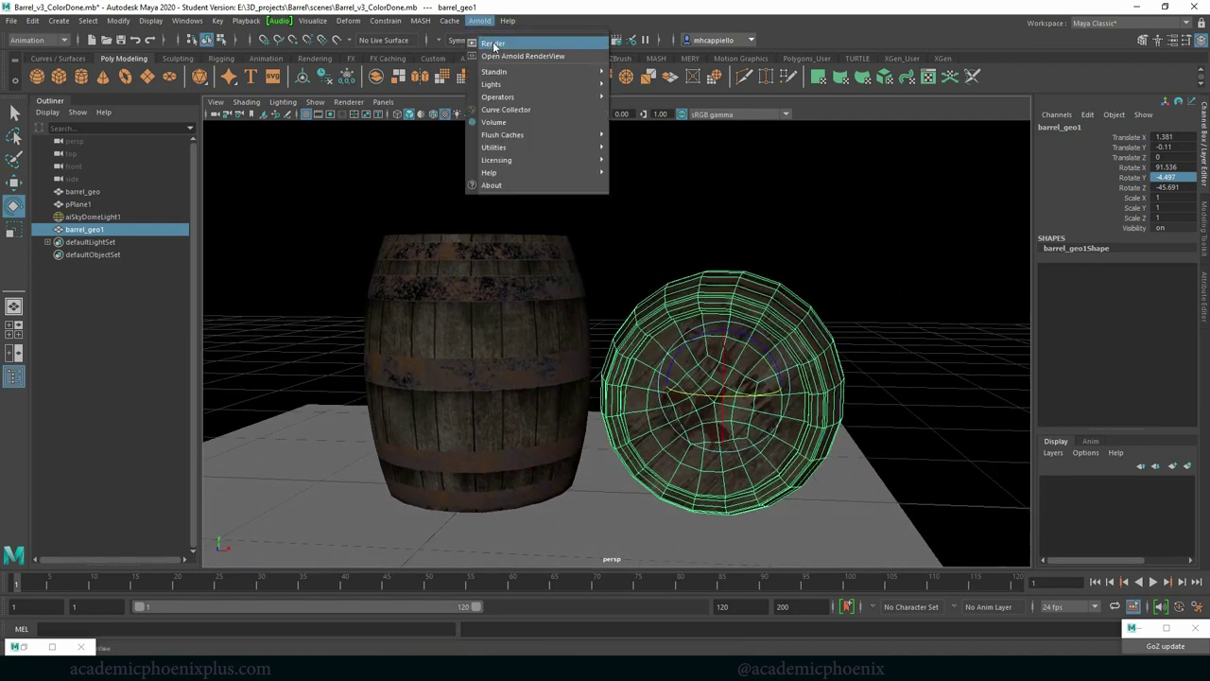
left_click(351, 197)
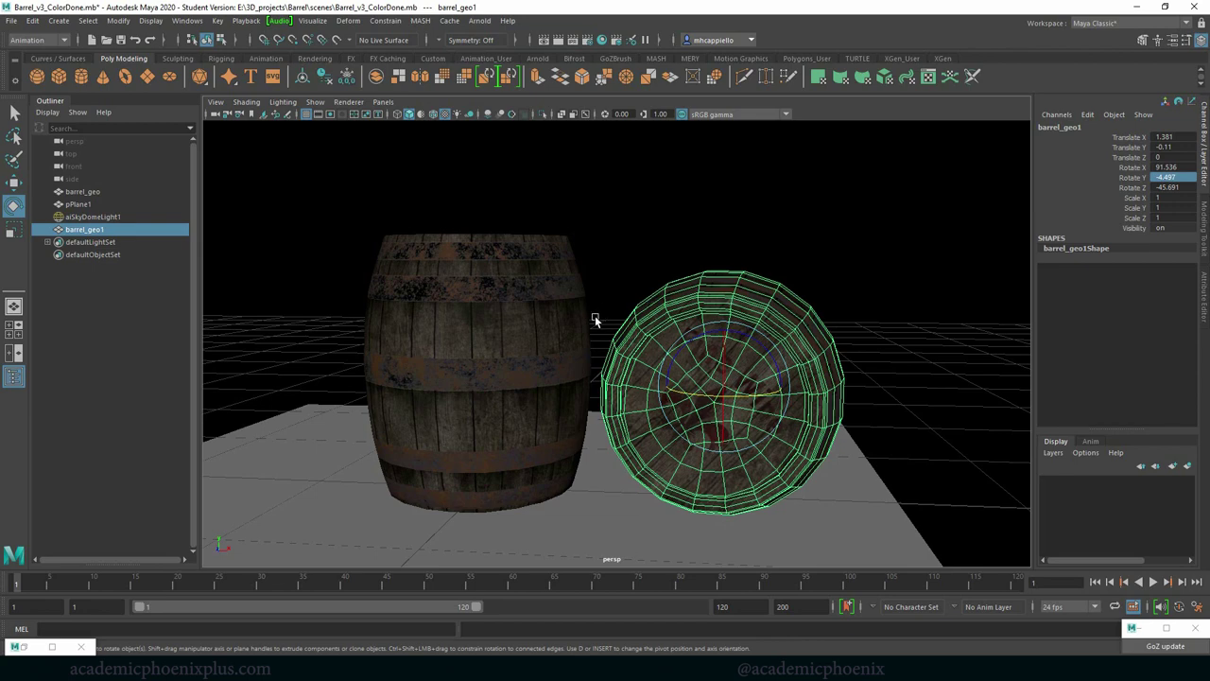
Render the barrels in Arnold, orbiting and moving the camera closer.
left_click(52, 646)
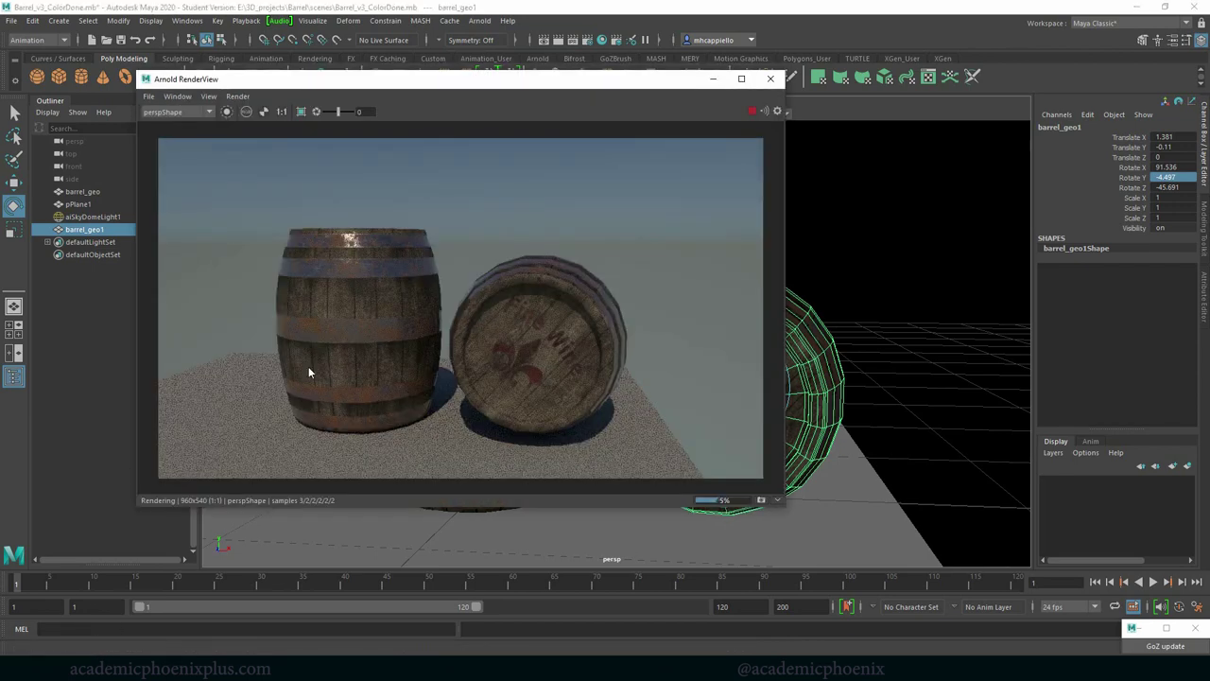
left_click_drag(855, 331, 889, 285, "alt")
right_click_drag(888, 281, 854, 296, "alt")
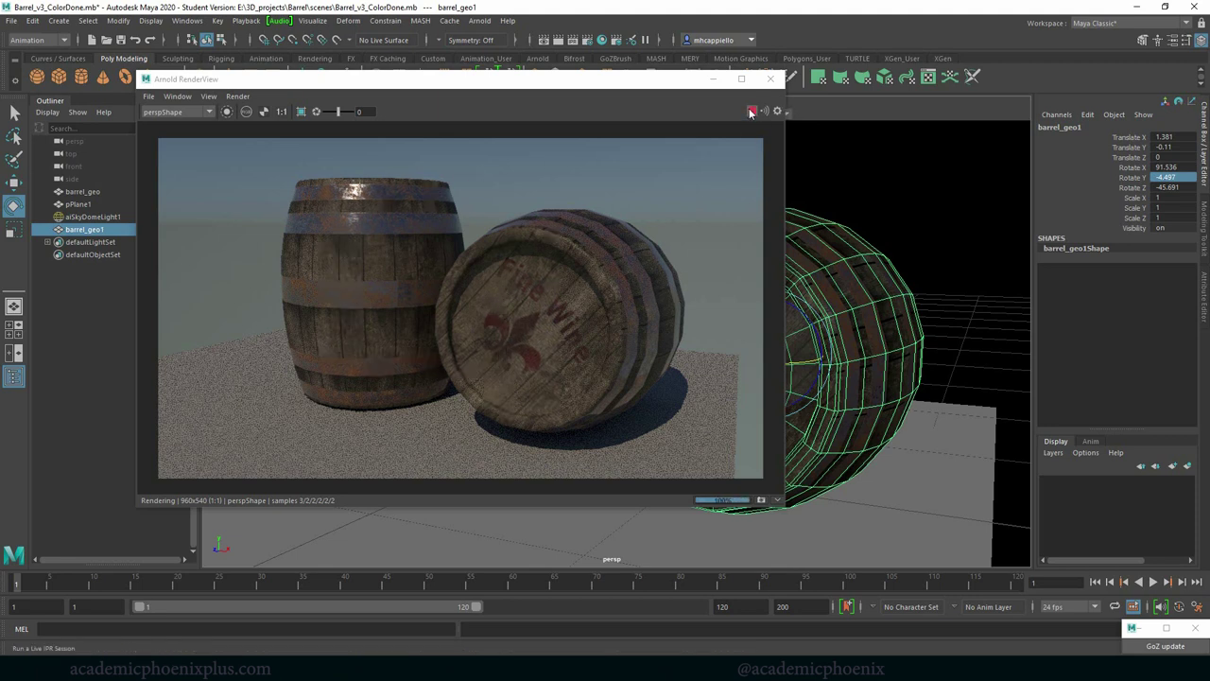
Lower barrel_shader's Specular Weight from 0.870 to about 0.734.
key("ctrl+a")
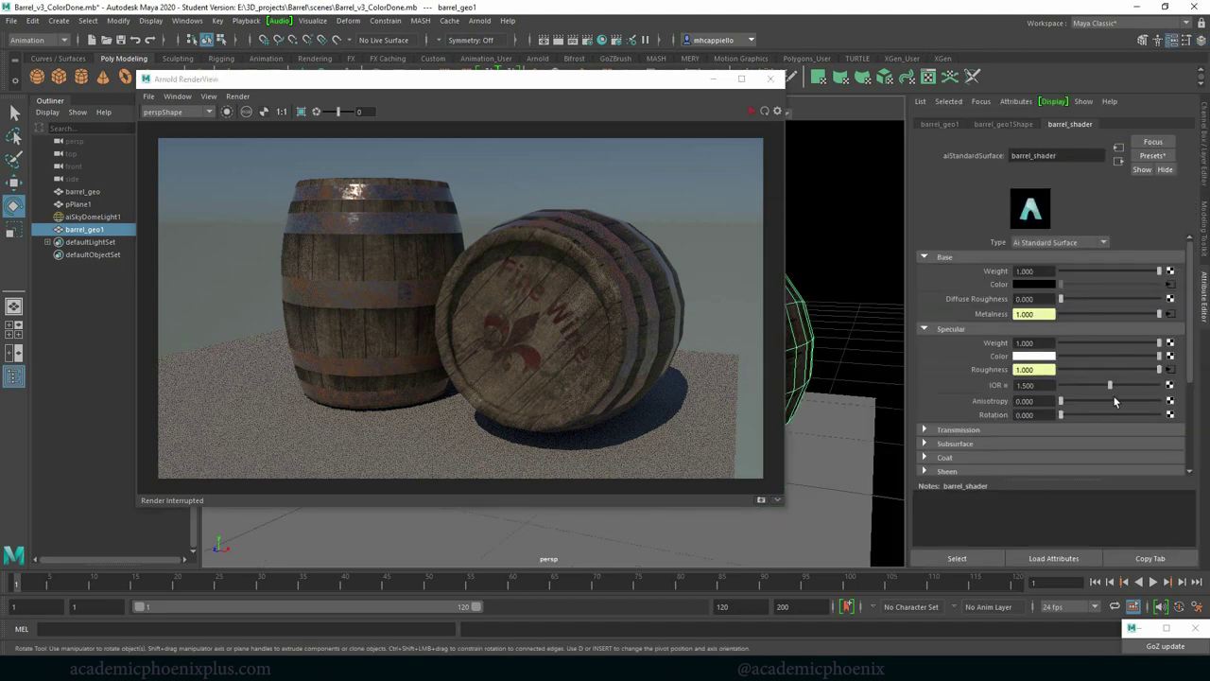
left_click_drag(1161, 342, 1146, 343)
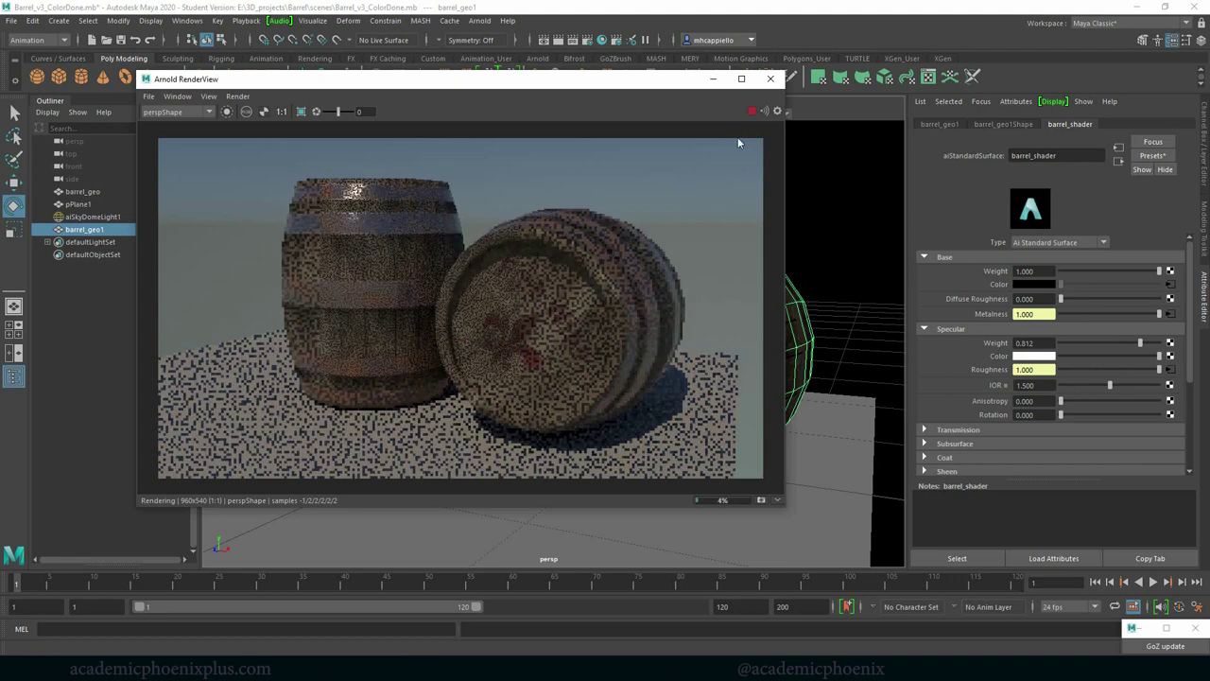
left_click_drag(1141, 344, 1126, 343)
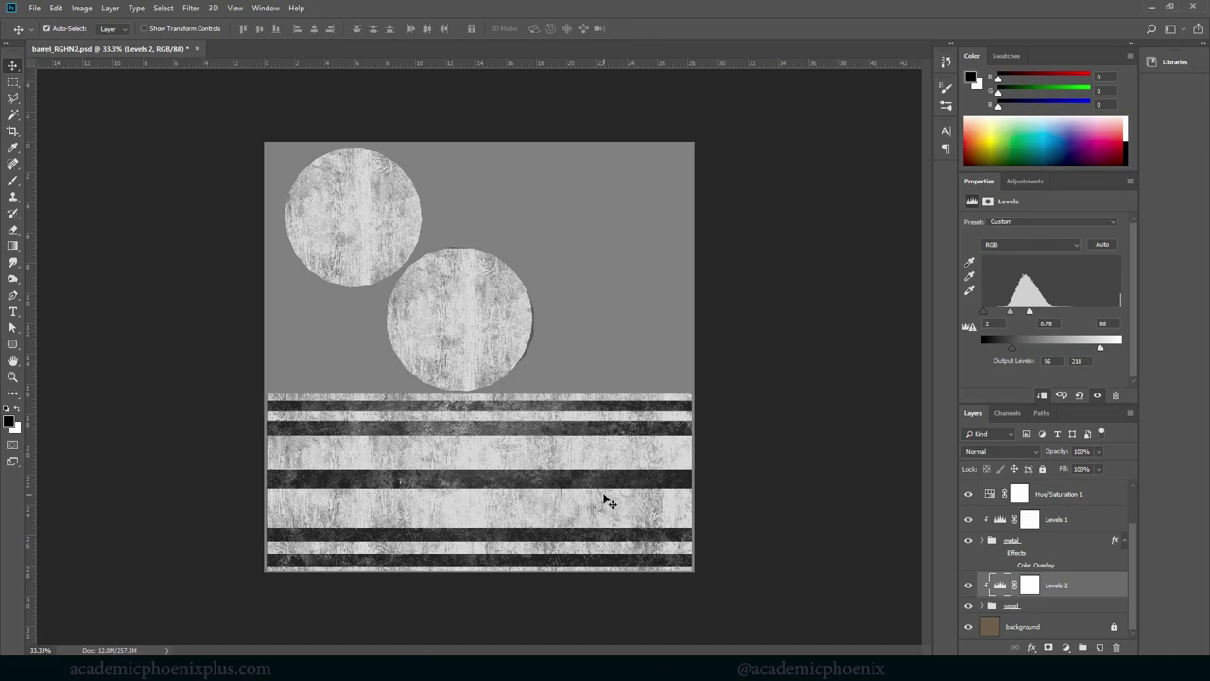
Save barrel_RGHN2 as a flattened TIFF without layers in Barrel\sourceimages.
key("ctrl+shift+s")
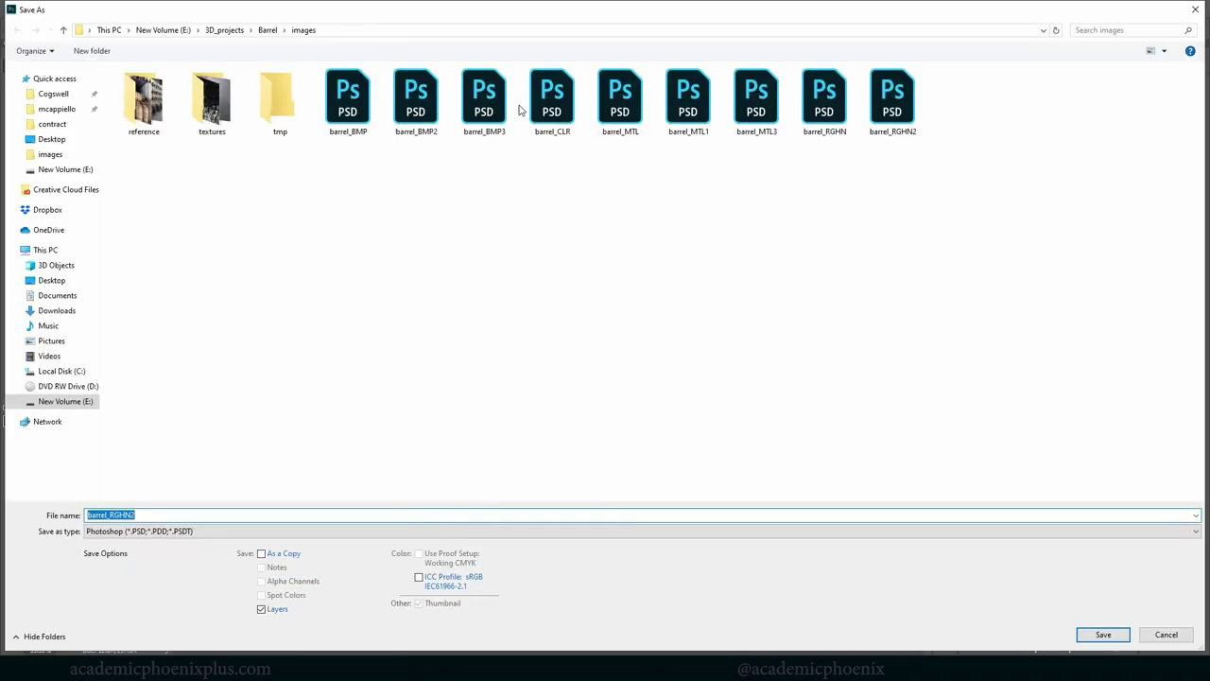
left_click(270, 29)
double_click(220, 250)
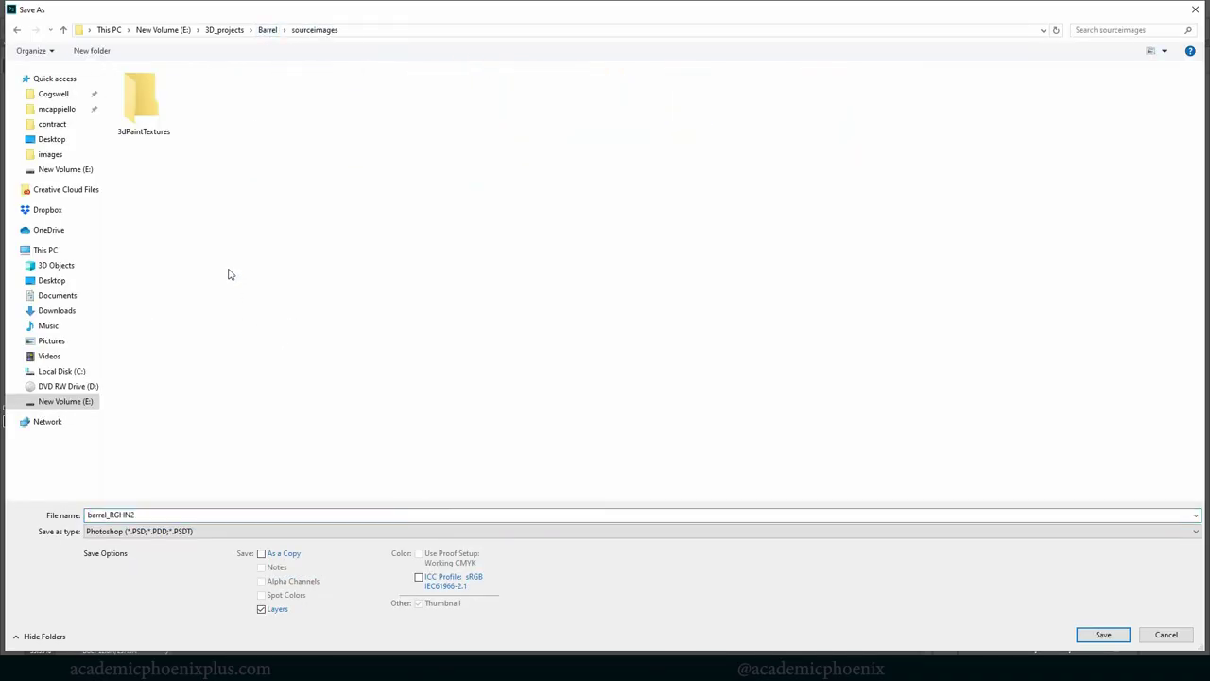
left_click(212, 530)
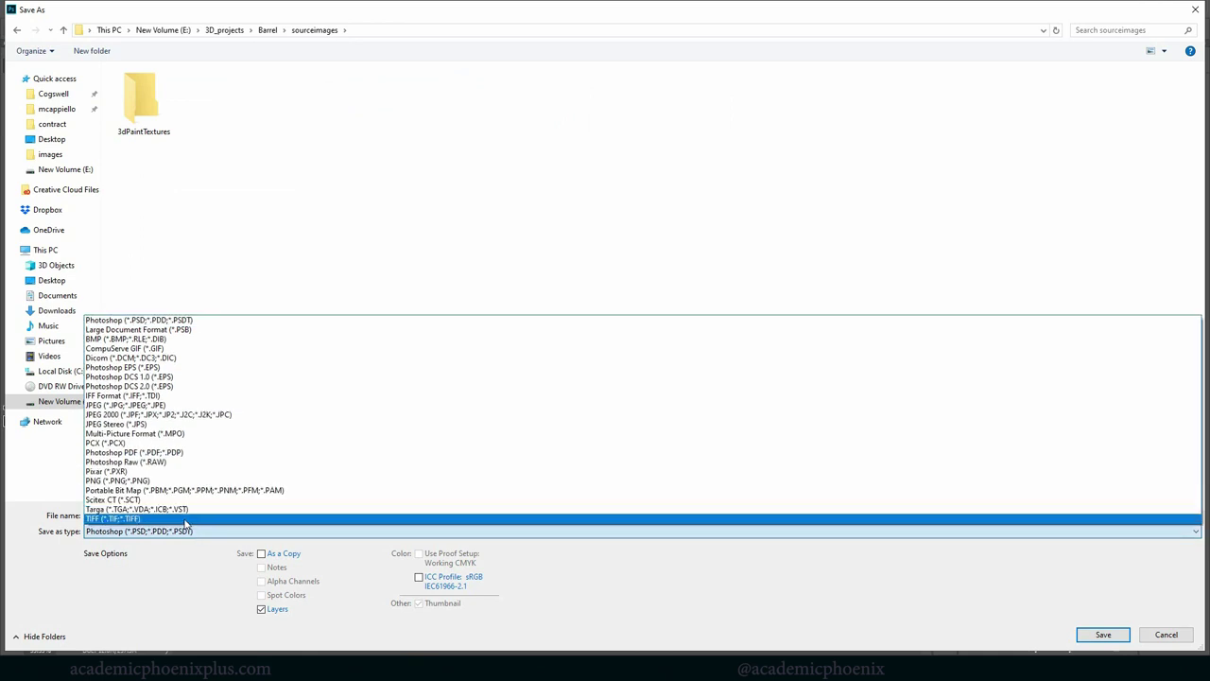
left_click(204, 518)
left_click(277, 609)
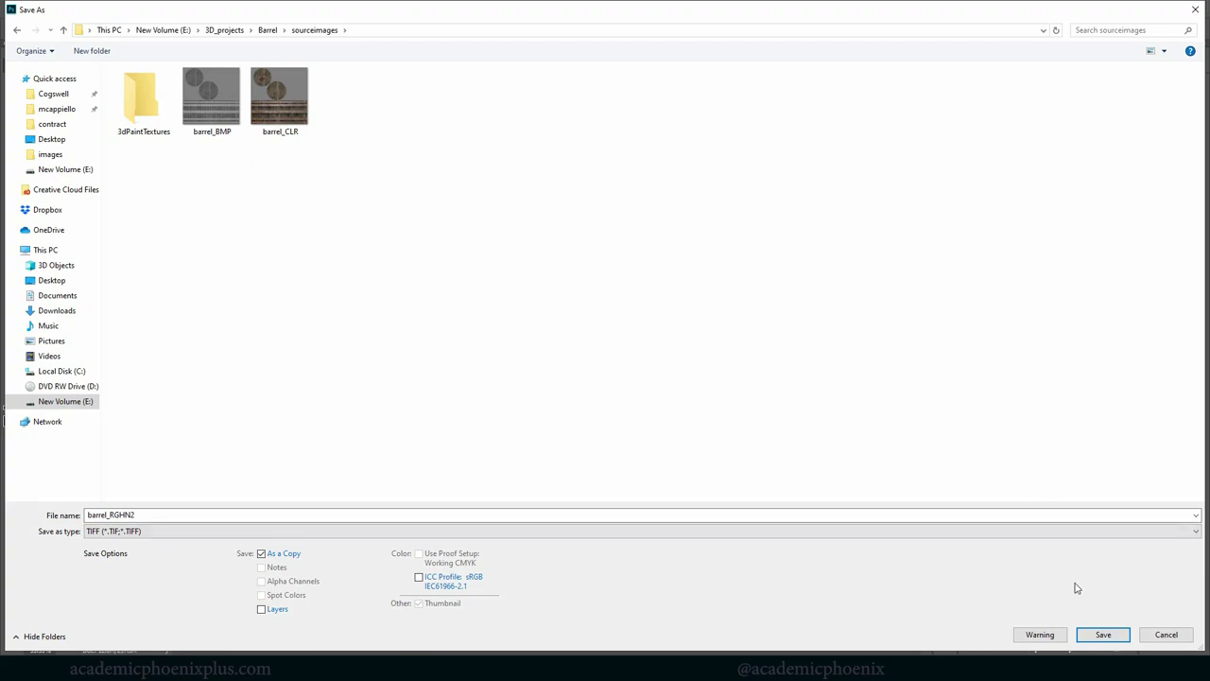
left_click(1104, 635)
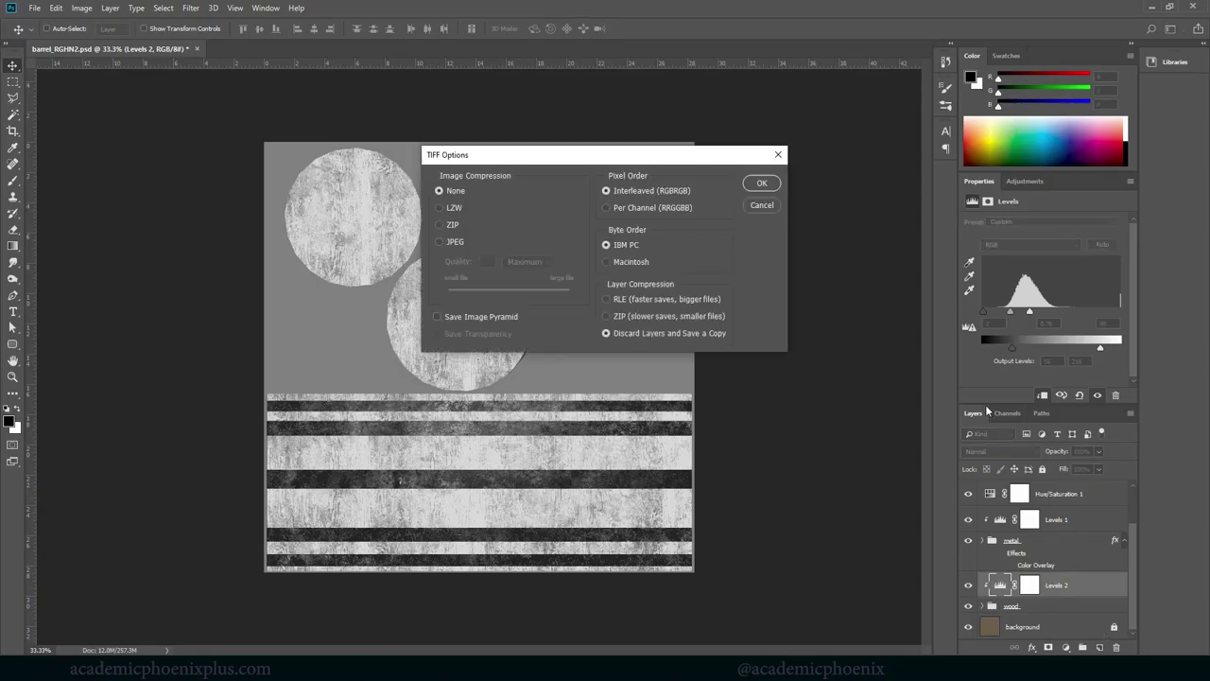
left_click(761, 184)
Open barrel_MTL.psd from the images folder.
left_click(35, 8)
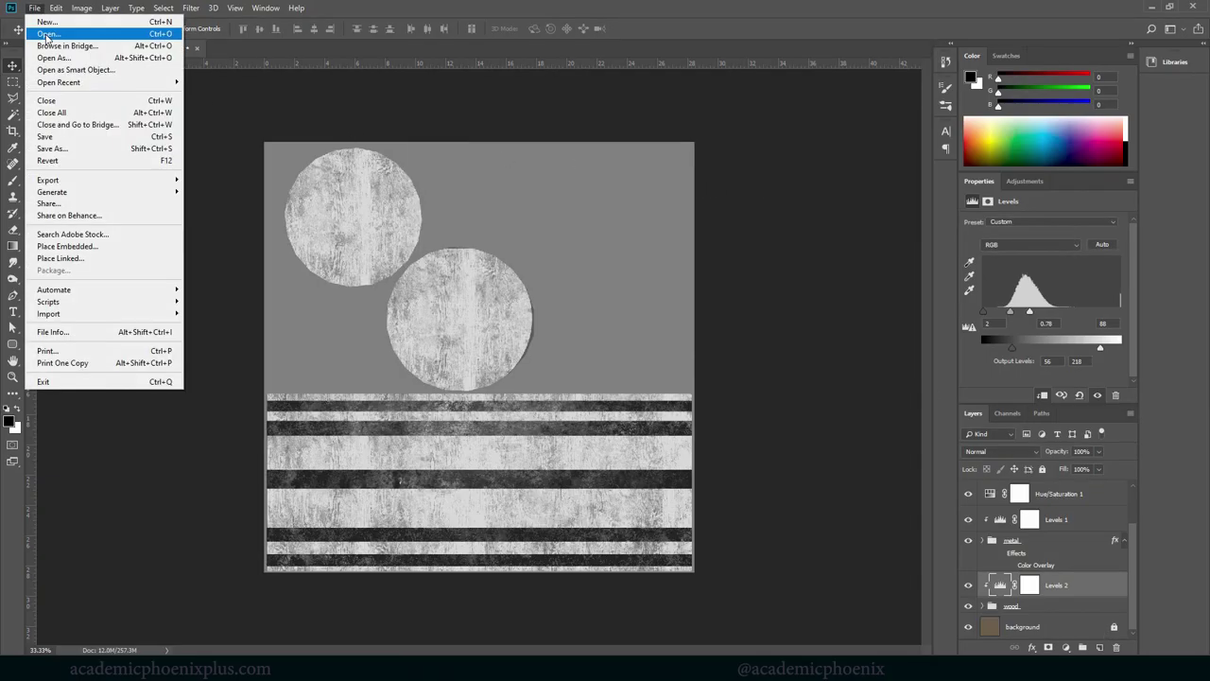
left_click(47, 34)
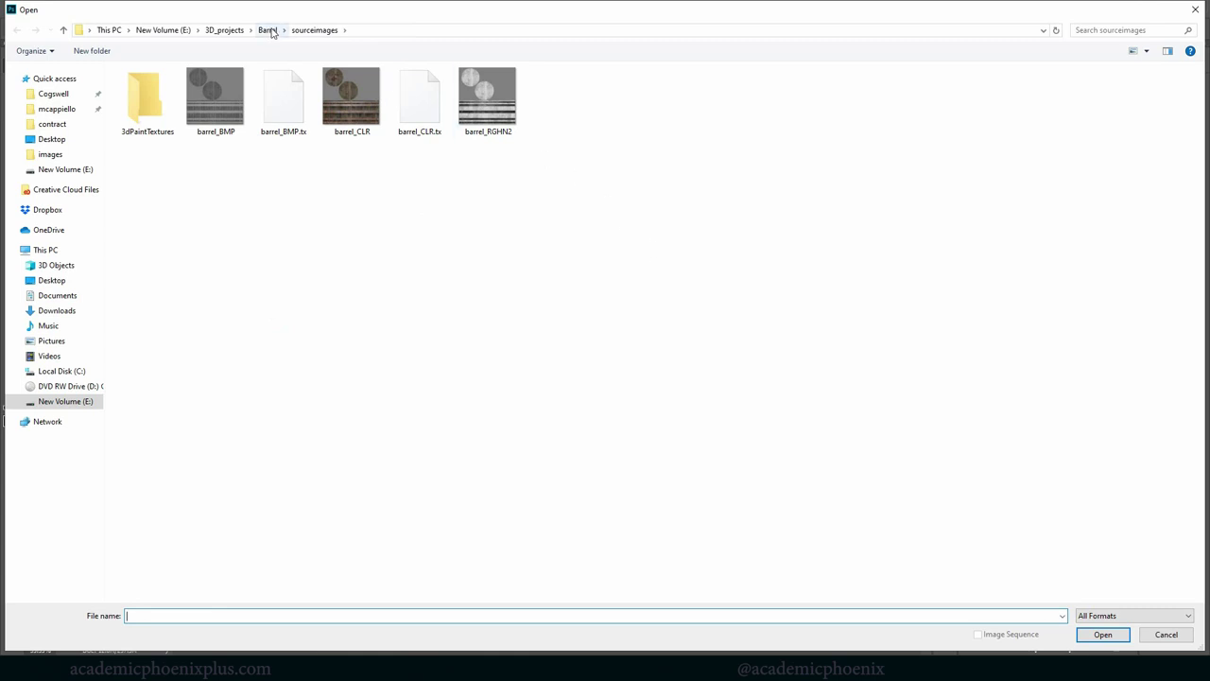
left_click(269, 30)
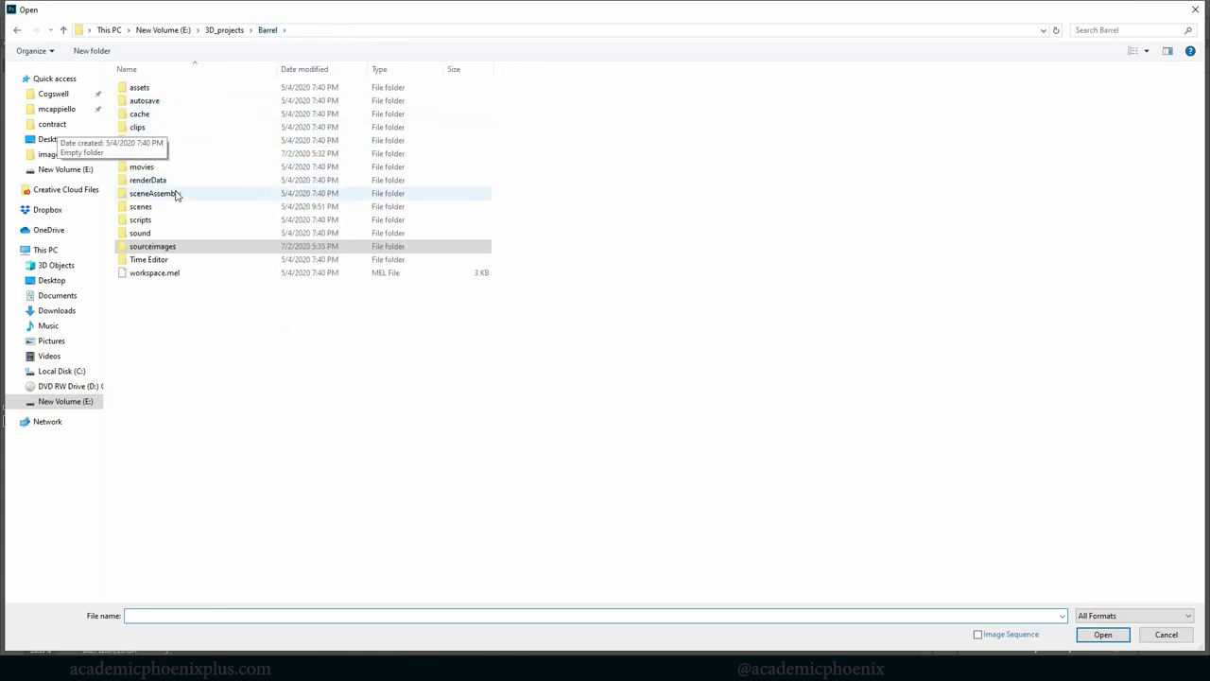
double_click(164, 153)
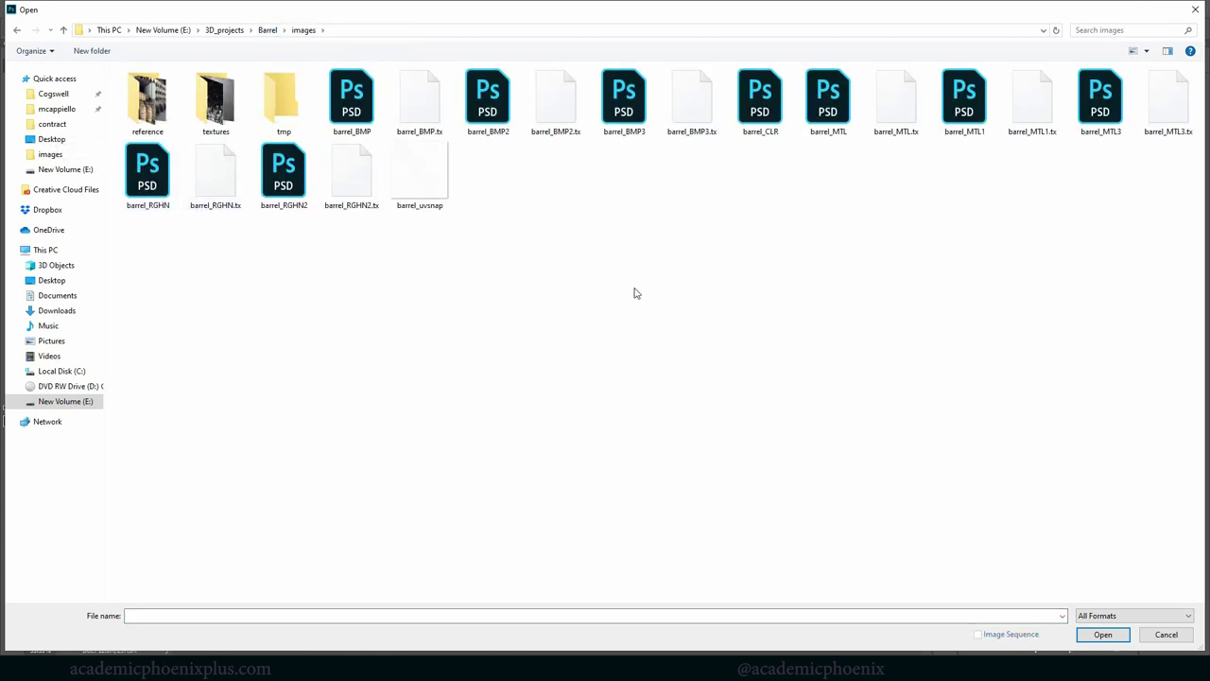
double_click(829, 121)
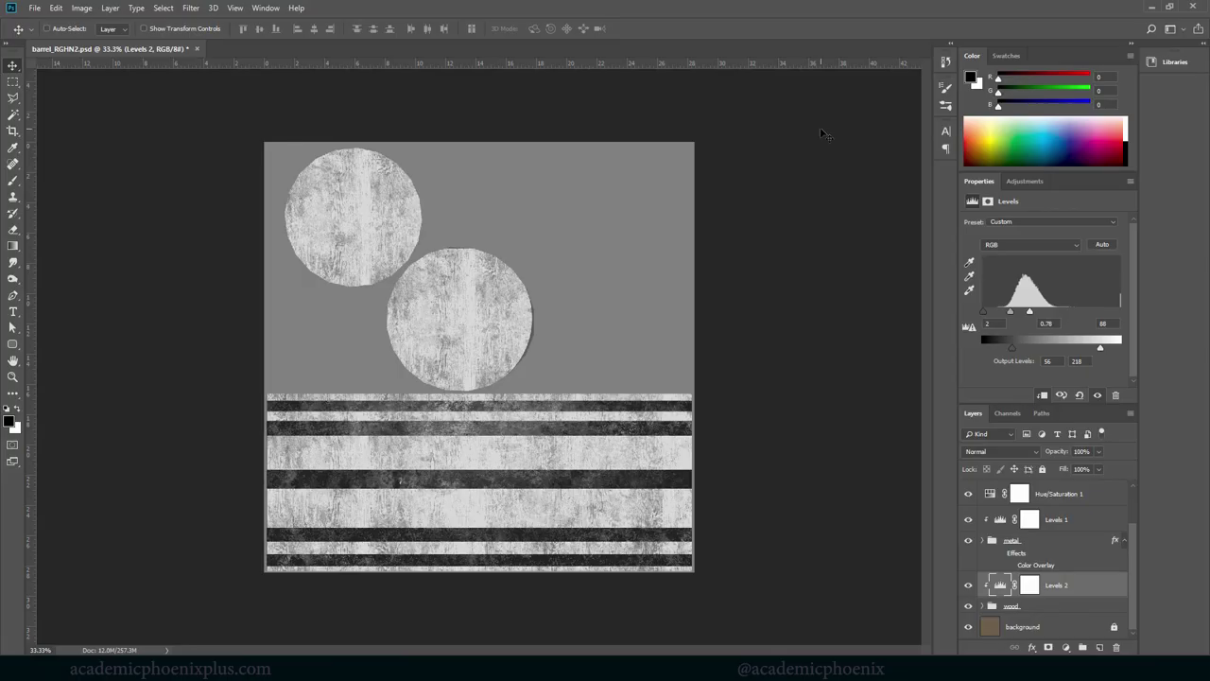
Set up a TIFF save in sourceimages and rename the barrel_RGHN2 TIFF there to barrel_RGHN.
key("ctrl+shift+s")
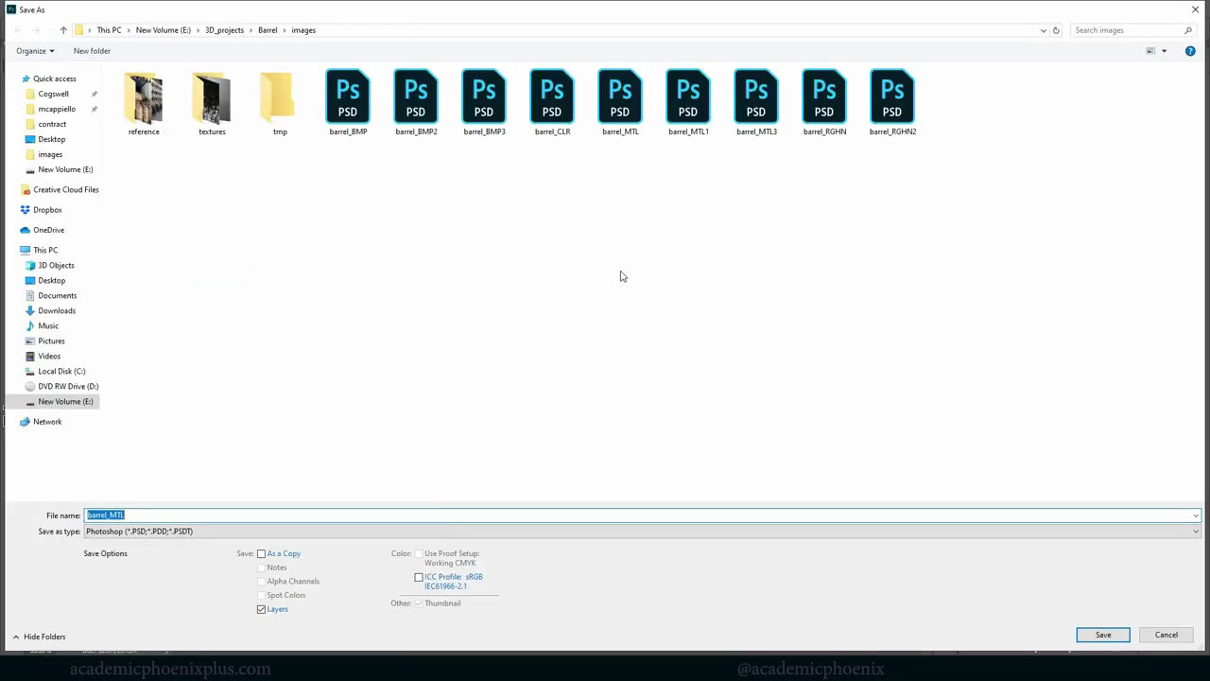
left_click(268, 29)
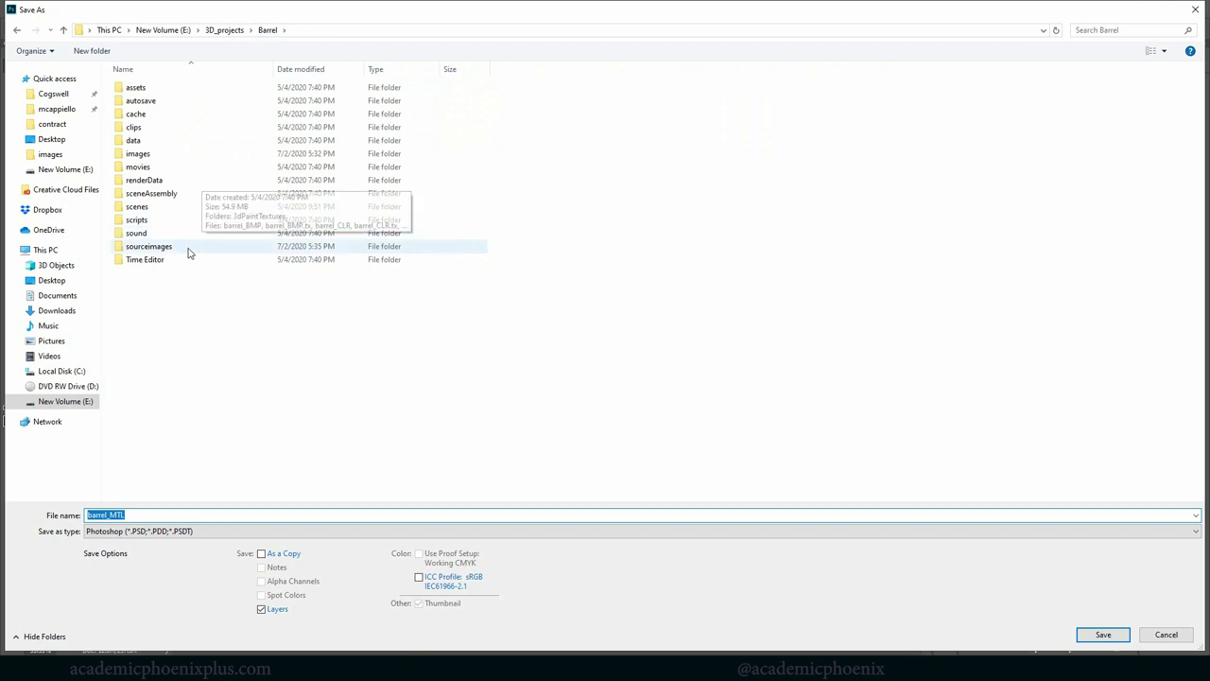
double_click(194, 250)
left_click(225, 533)
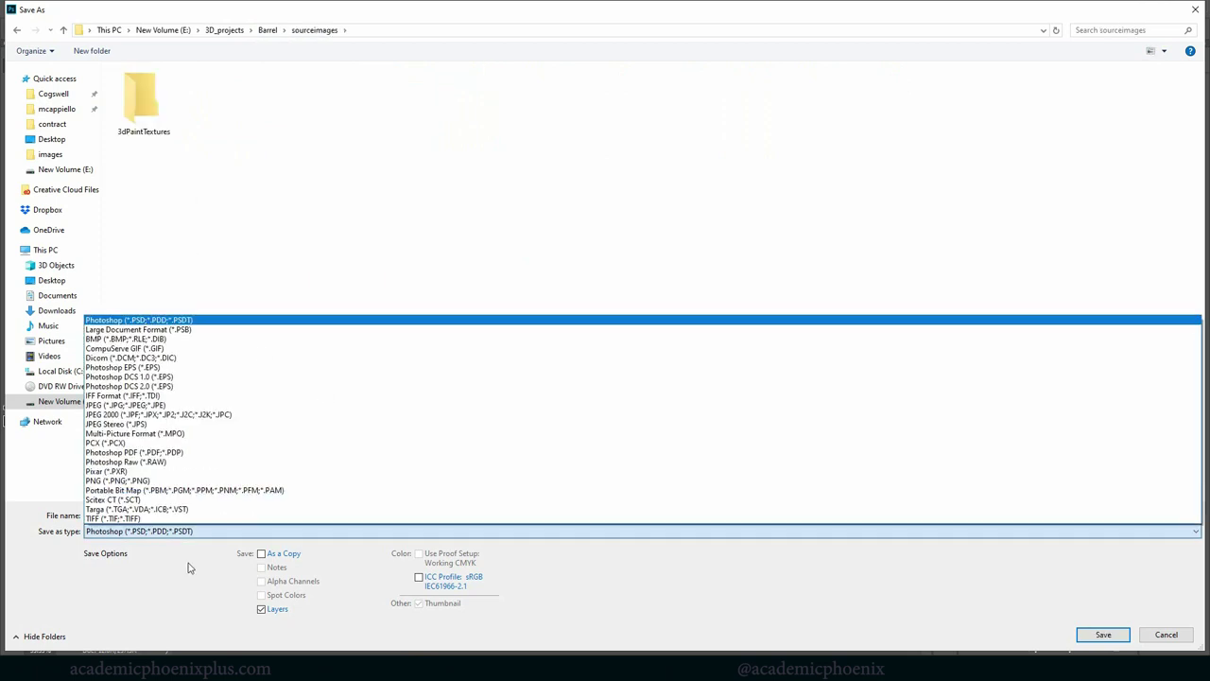
left_click(141, 520)
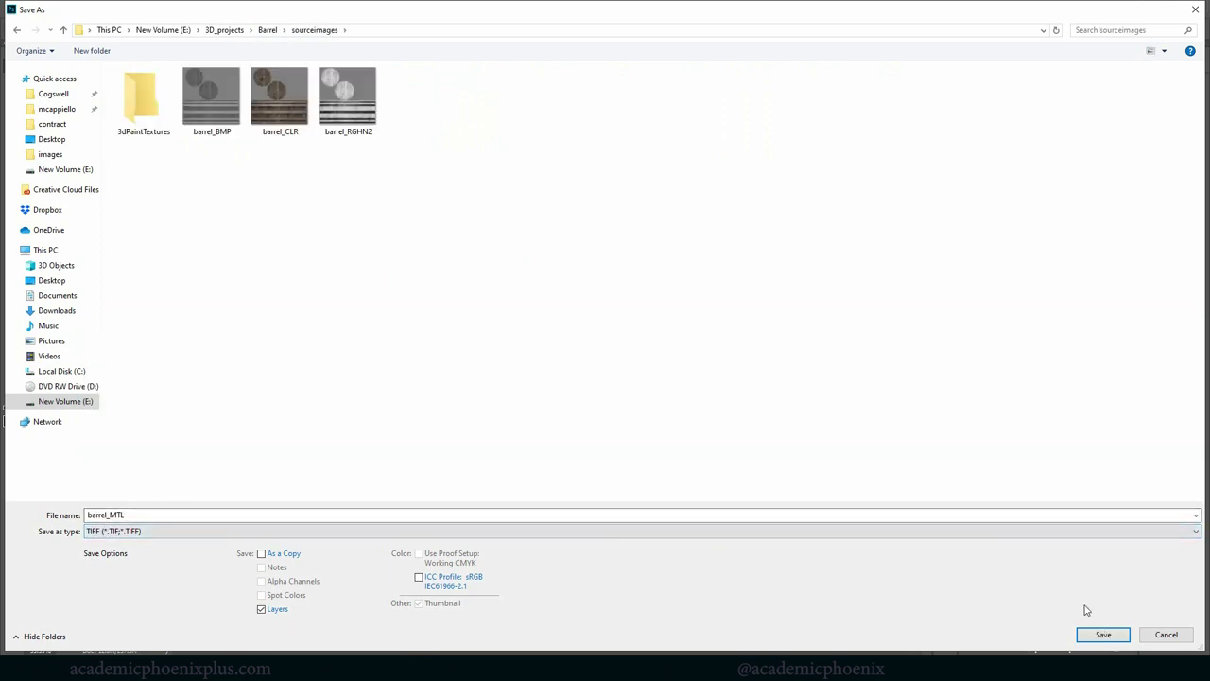
left_click(360, 142)
left_click(360, 140)
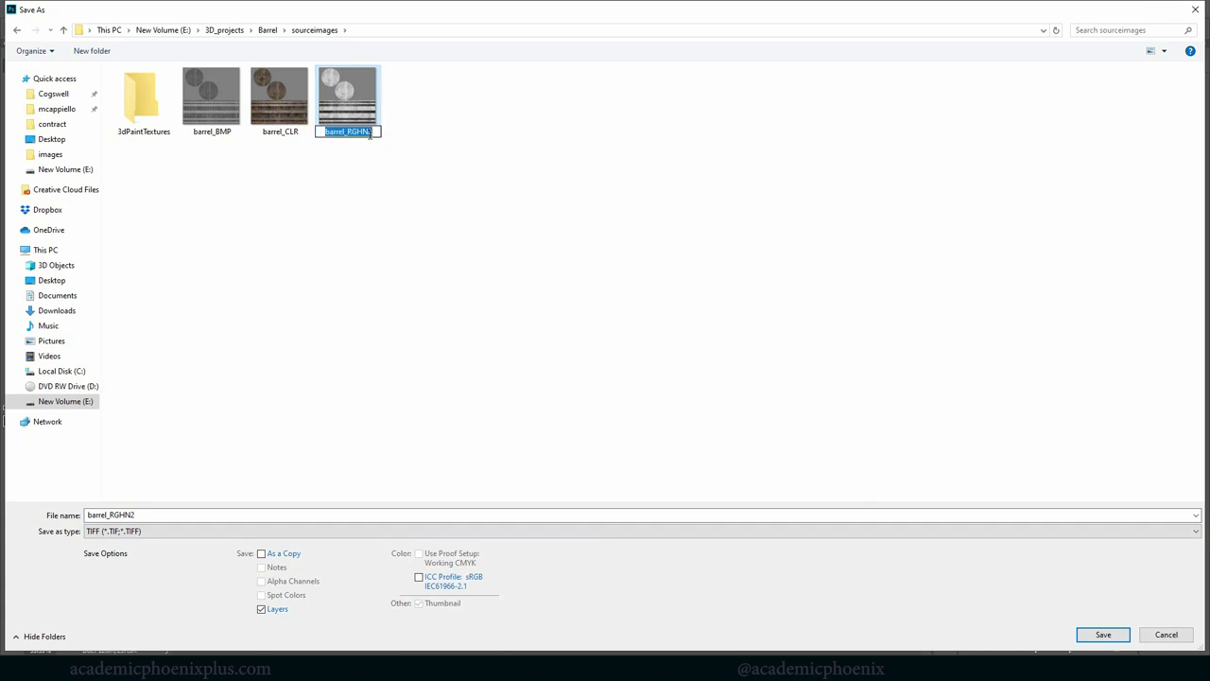
key("BackSpace")
key("Return")
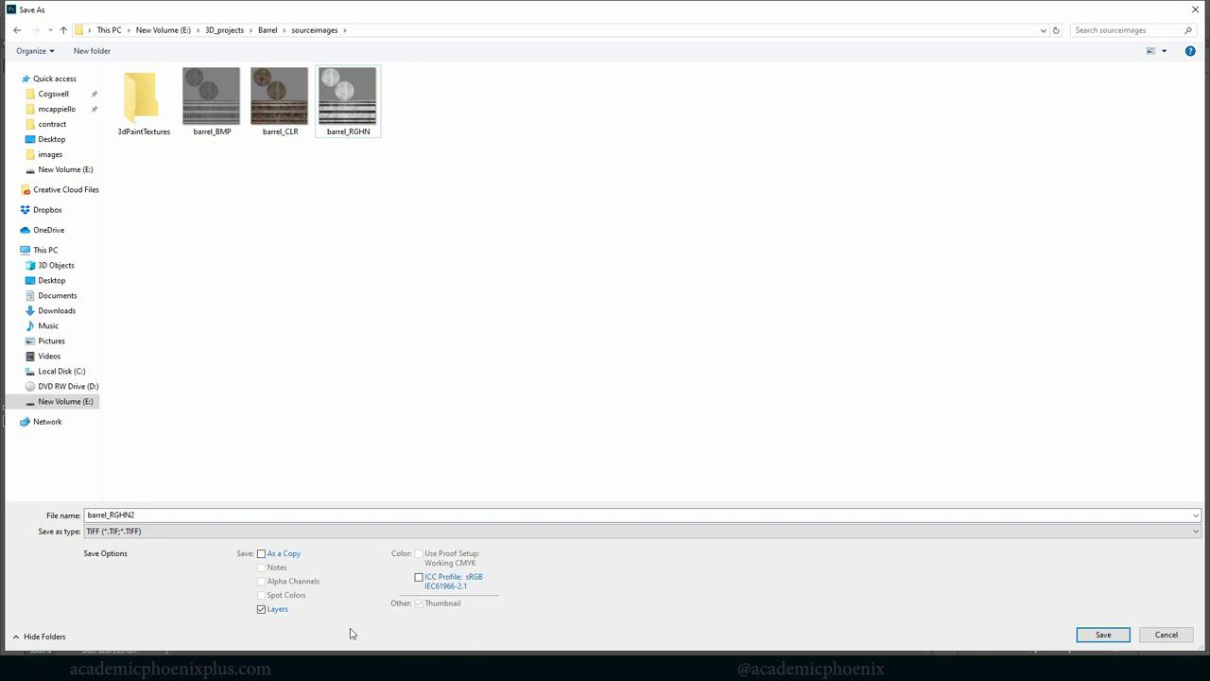
Save barrel_MTL as a flattened TIFF without layers, using the default TIFF options.
left_click(273, 611)
left_click(1103, 635)
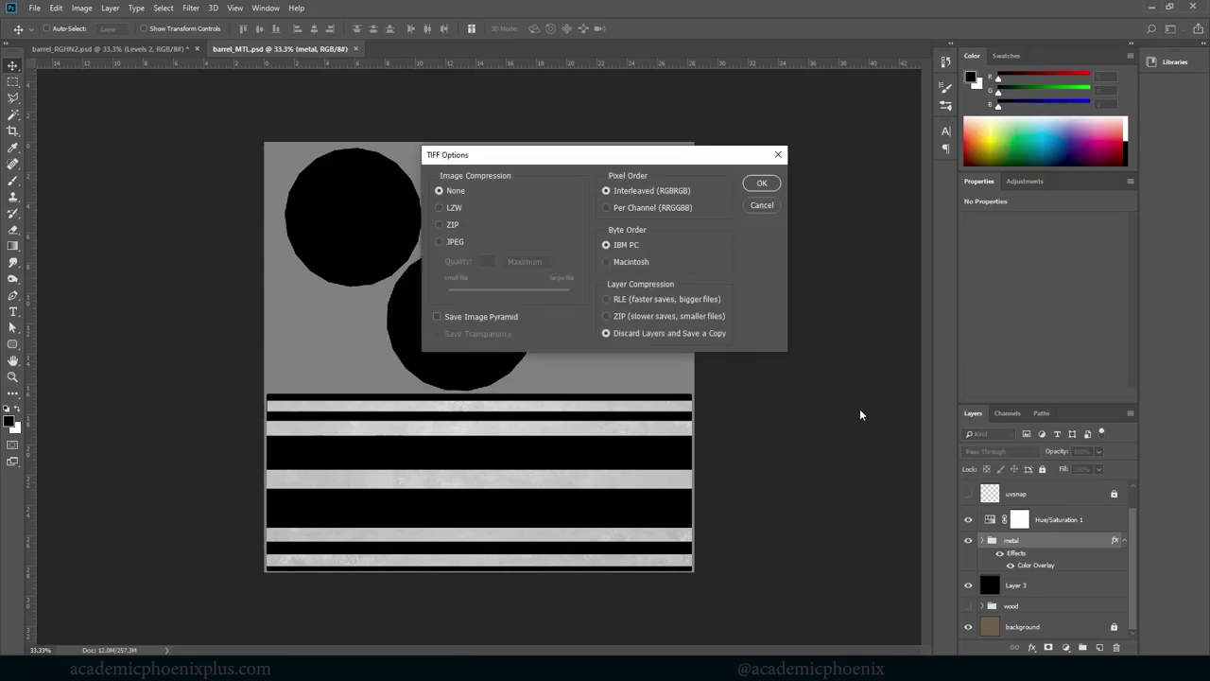
left_click(757, 185)
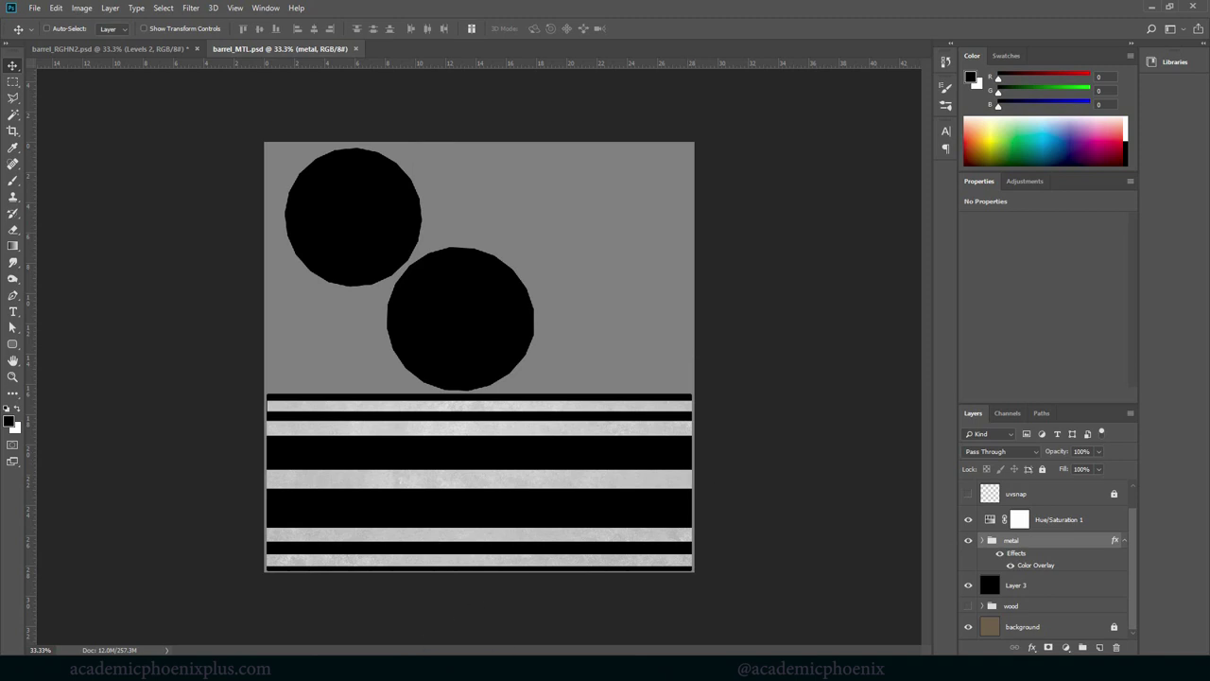
In Maya, close the Arnold RenderView and open the Hypershade maximized.
left_click(536, 618)
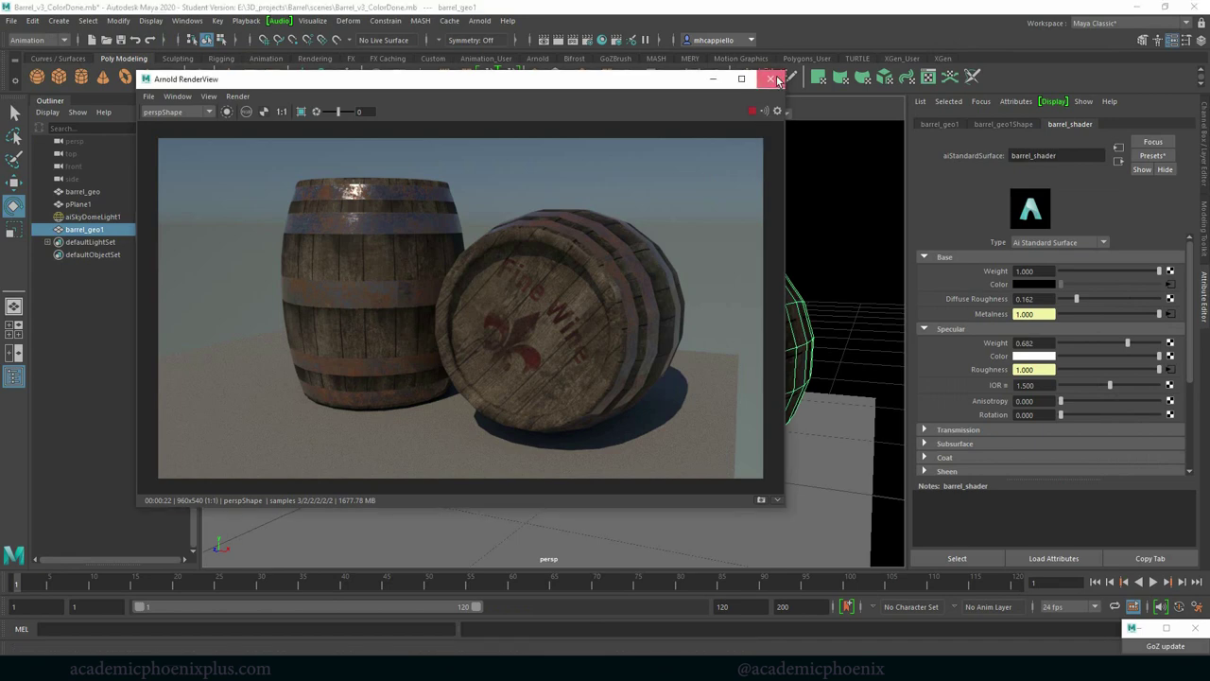
left_click(771, 78)
left_click(602, 40)
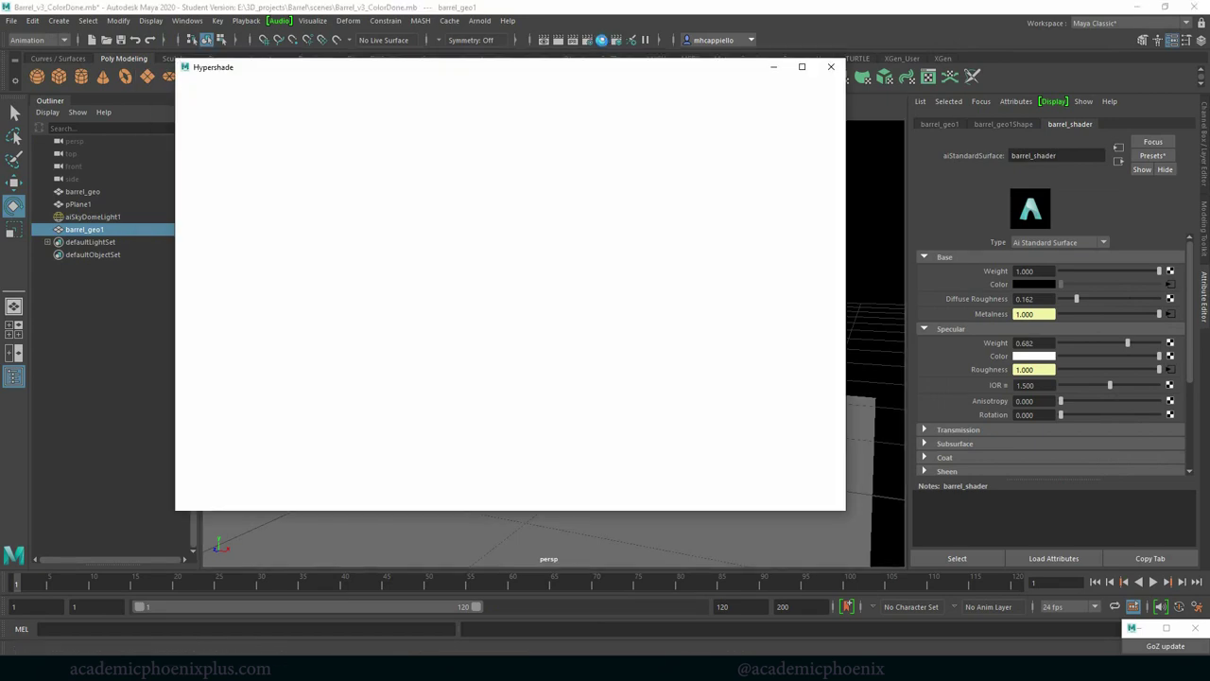
left_click(802, 67)
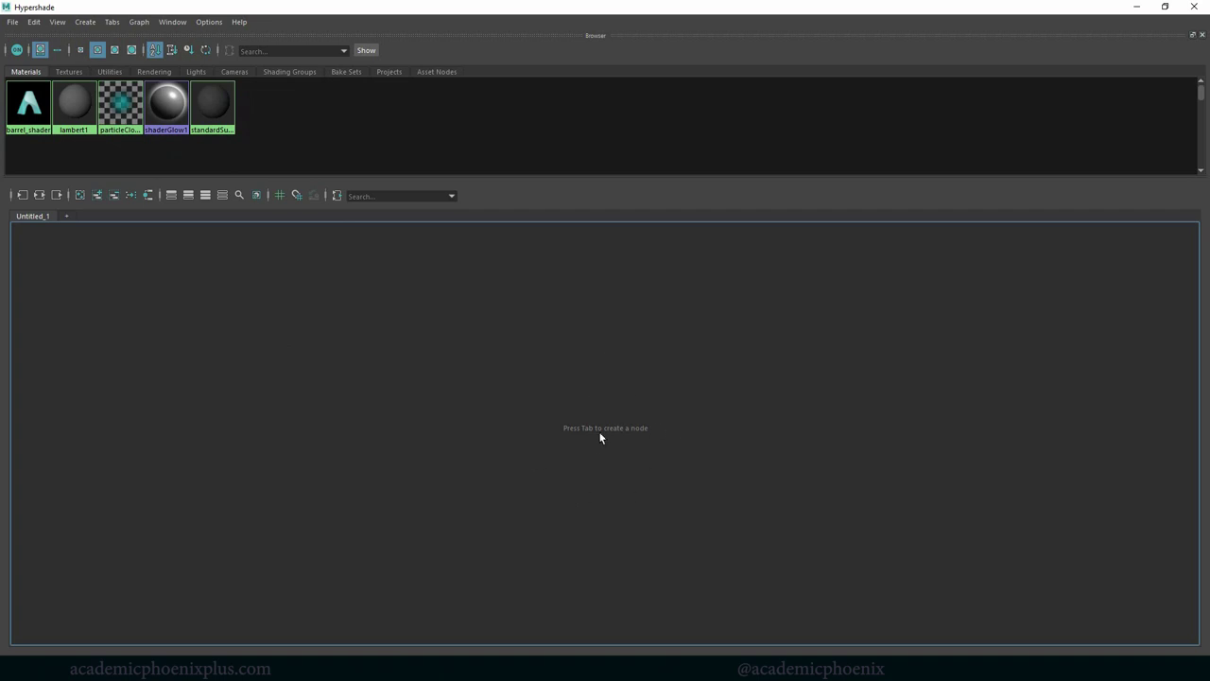
Graph barrel_shader's network and inspect its barrel_MTL3.psd and barrel_CLR.tif texture nodes.
right_click(107, 109)
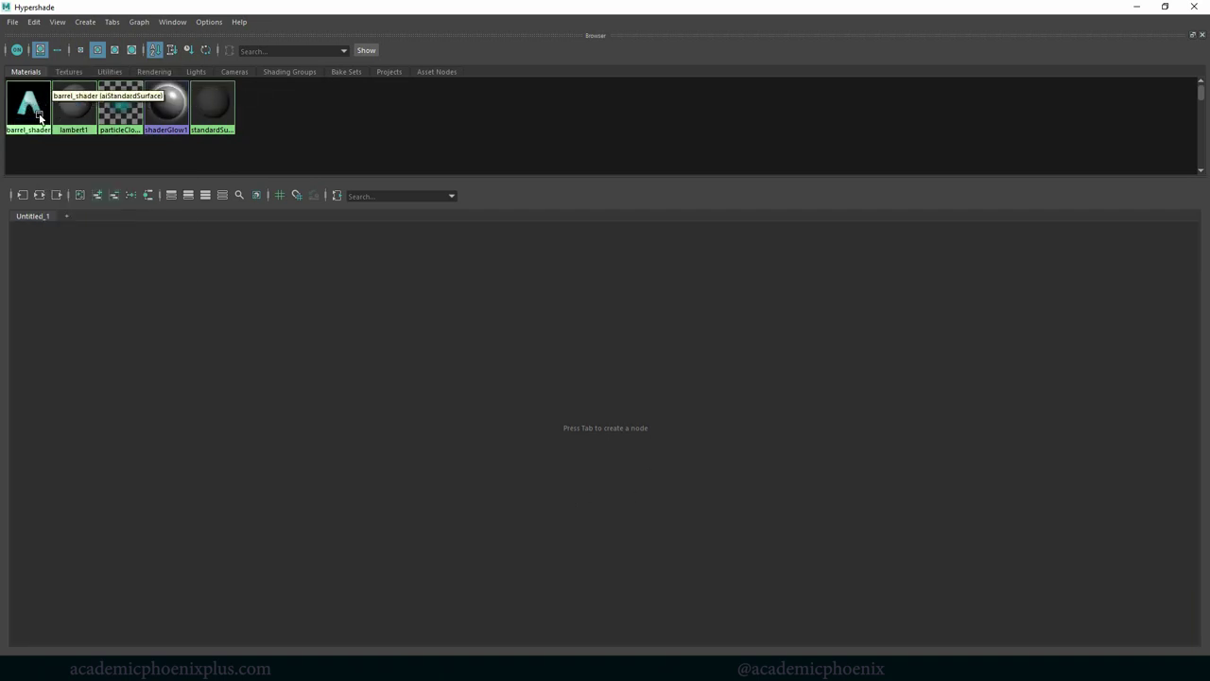
right_click(109, 106)
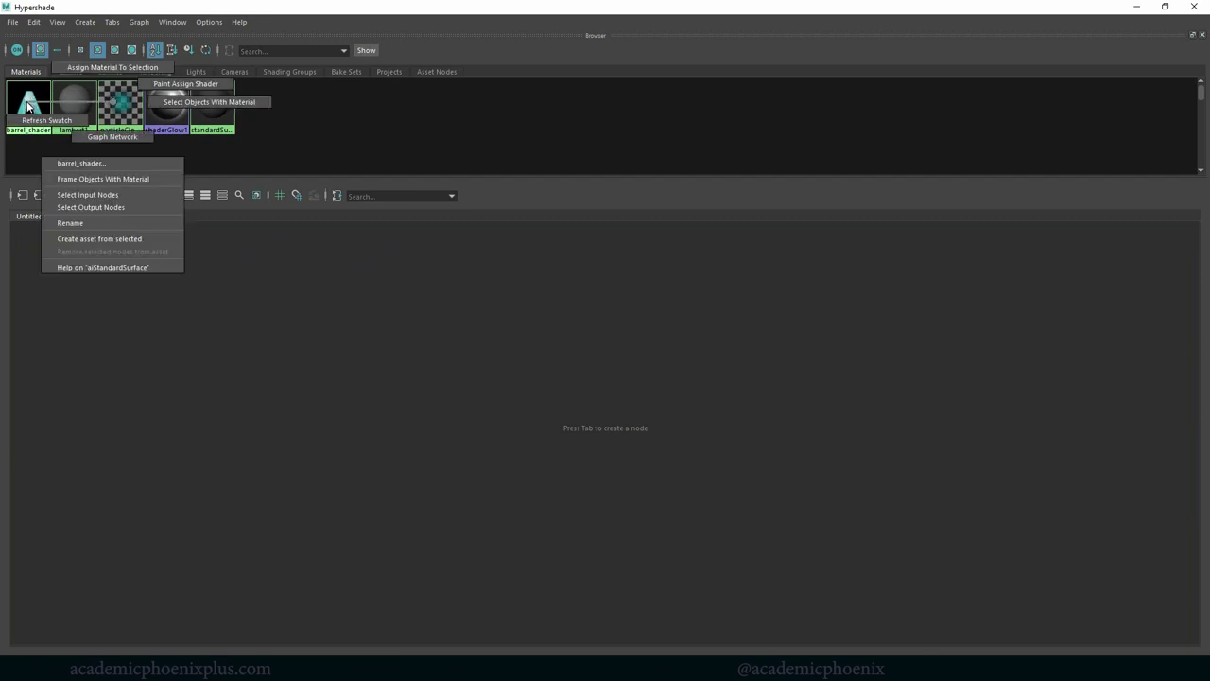
left_click(109, 137)
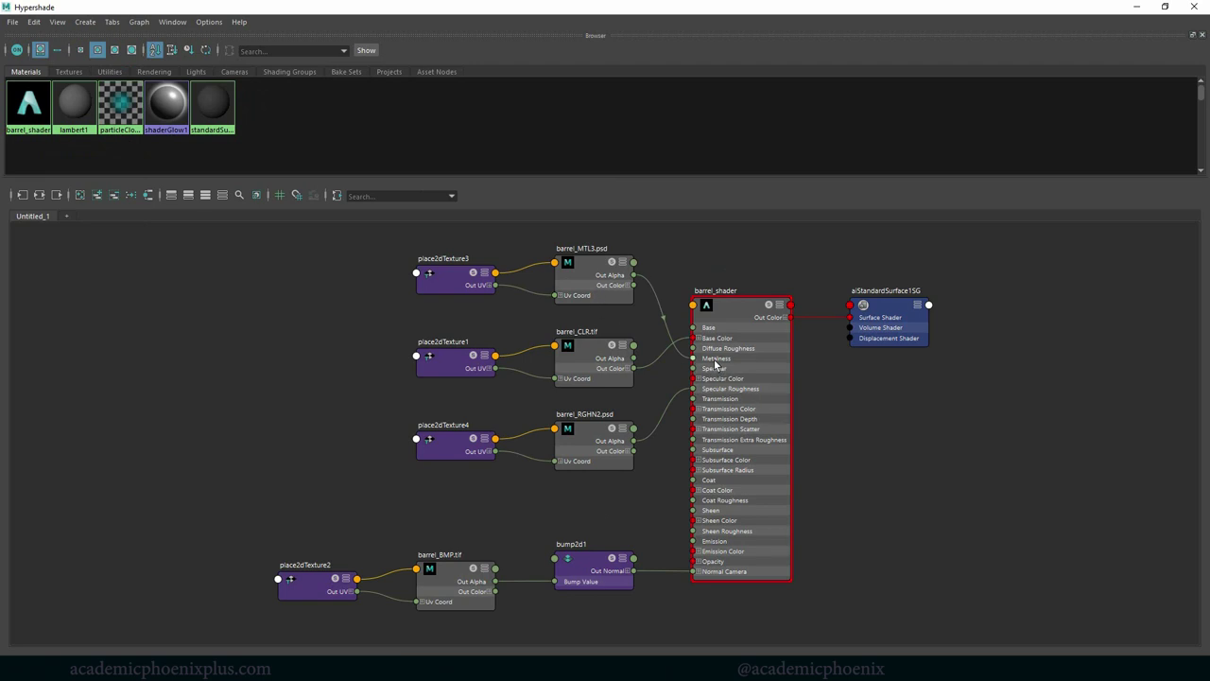
left_click(597, 279)
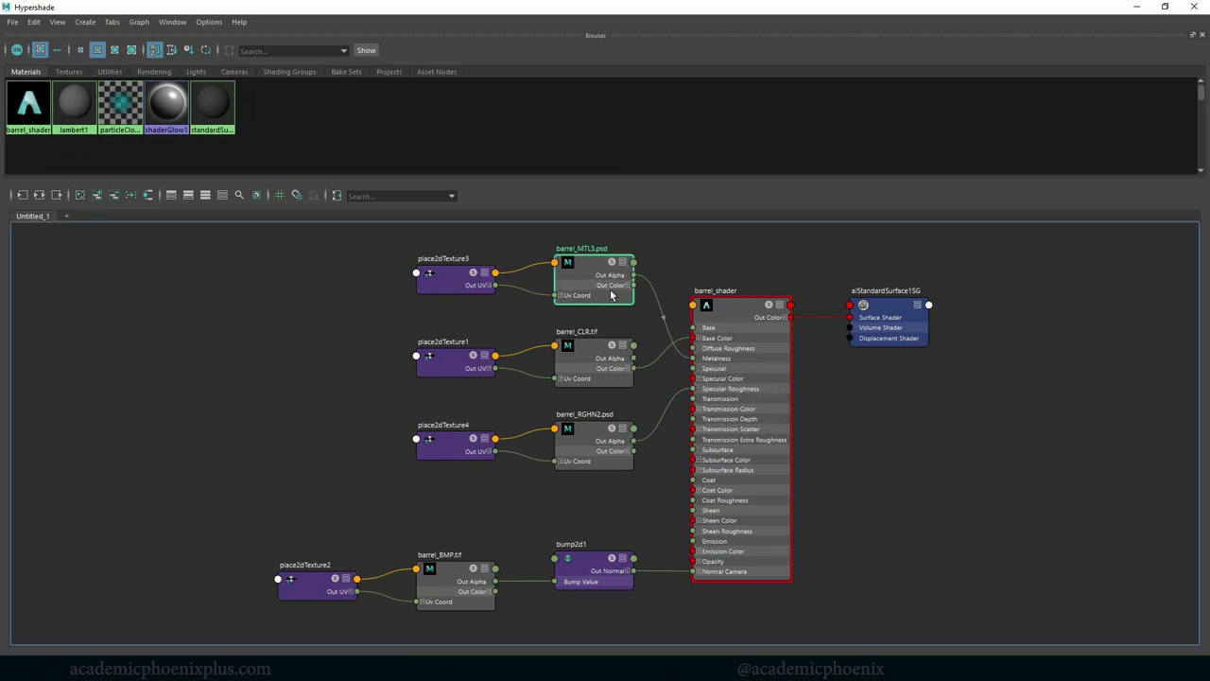
left_click(605, 359)
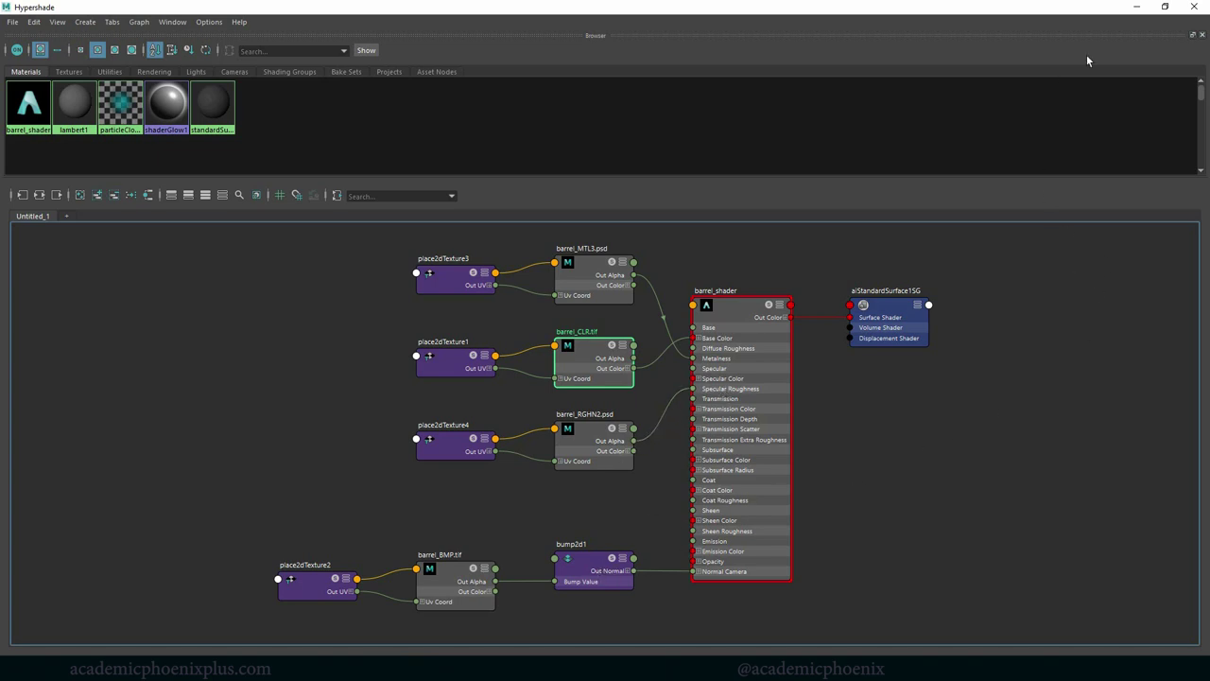
left_click_drag(924, 18, 523, 101)
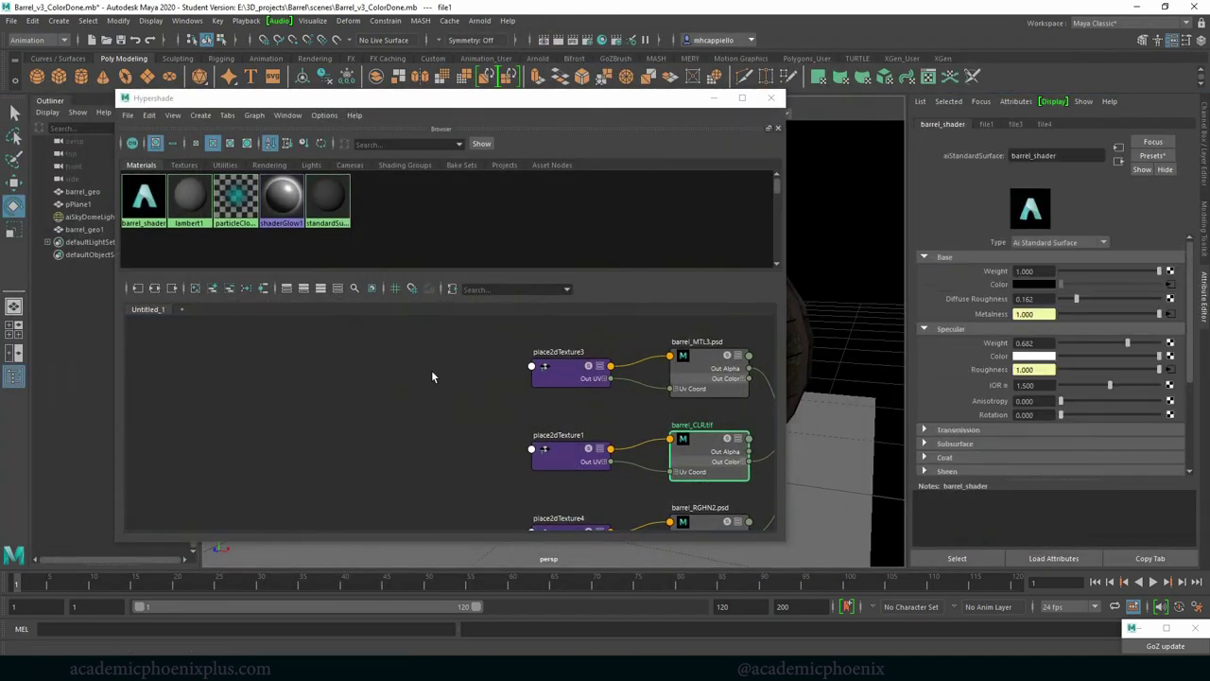
Set bump2d1's Bump Depth to 1 and render the barrels in Arnold.
middle_click_drag(487, 431, 343, 413, "alt")
left_click(435, 442)
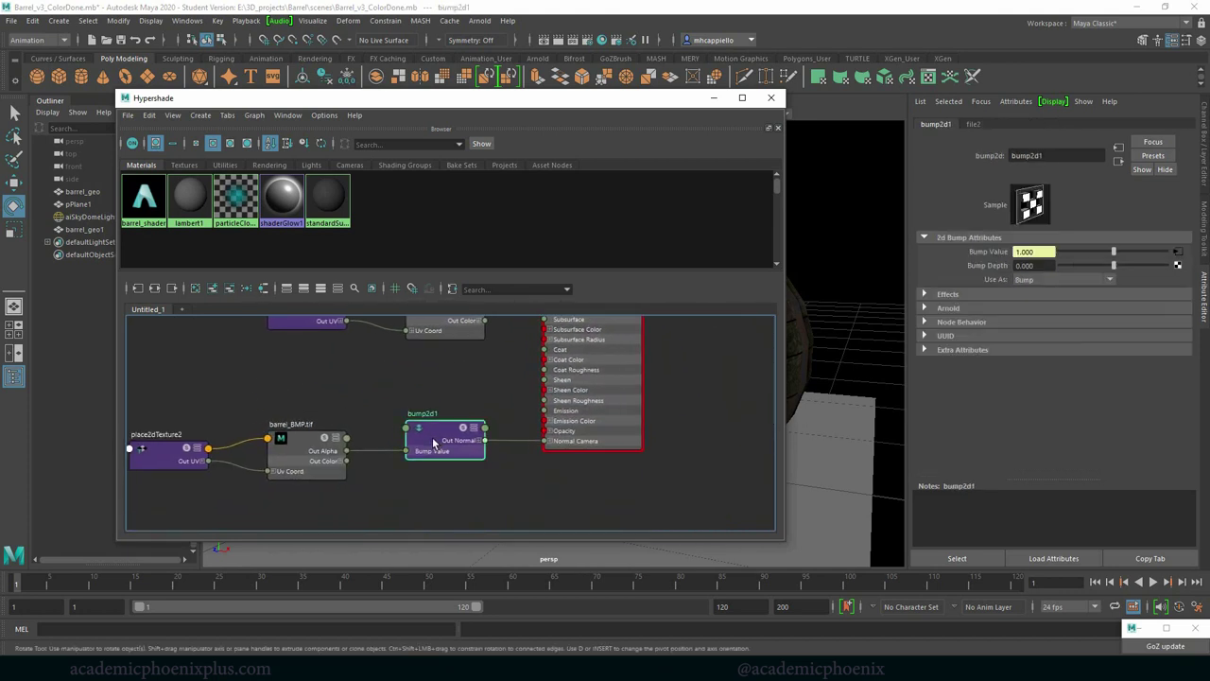
left_click(1041, 265)
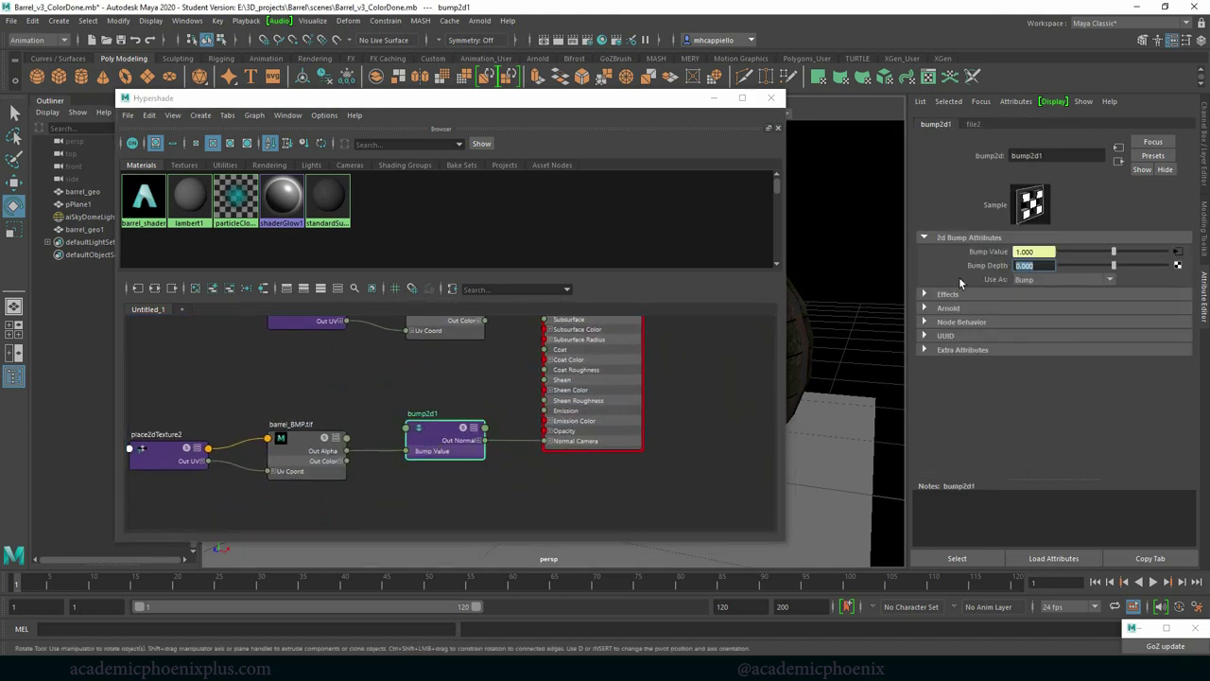
type("1")
key("Return")
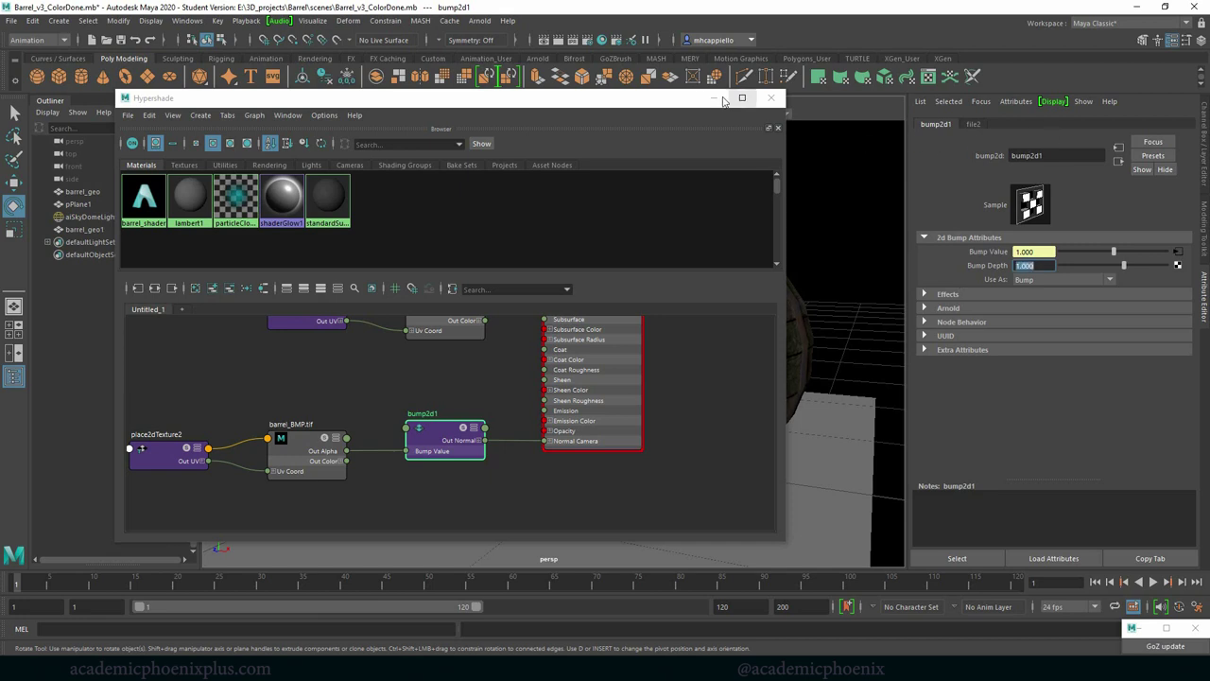
left_click(771, 98)
left_click(479, 20)
left_click(491, 44)
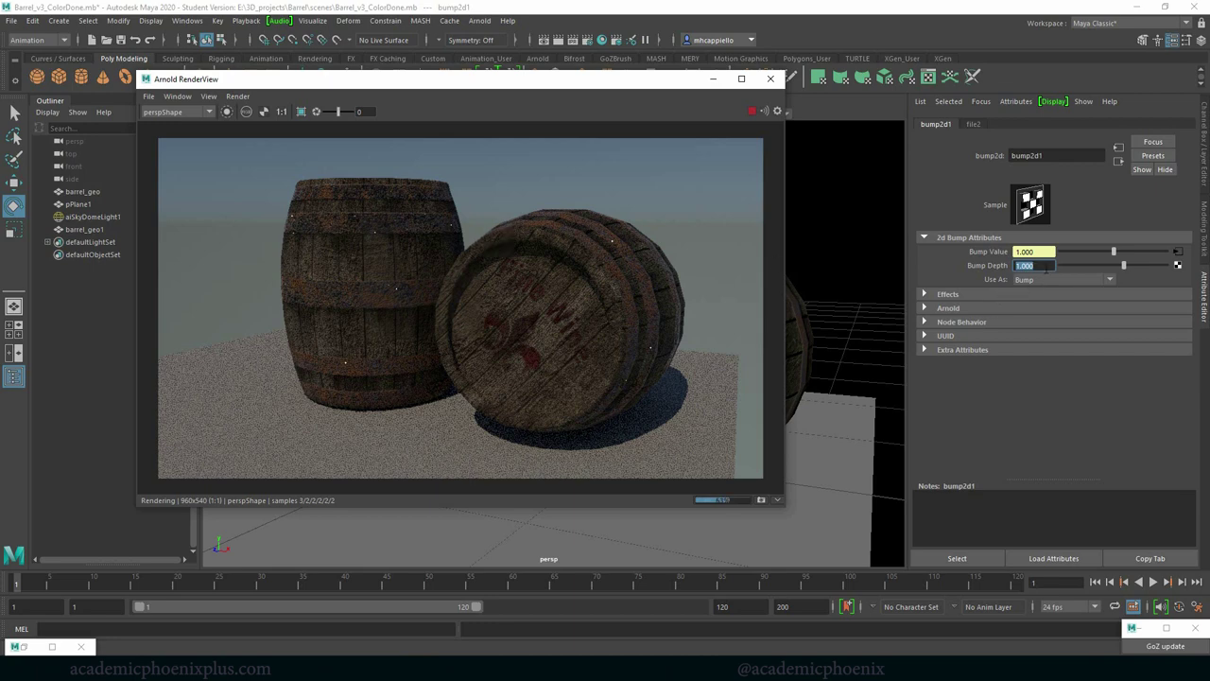
Lower the Bump Depth to 0.2, then to 0.1, re-rendering each time.
left_click(981, 271)
type(".2")
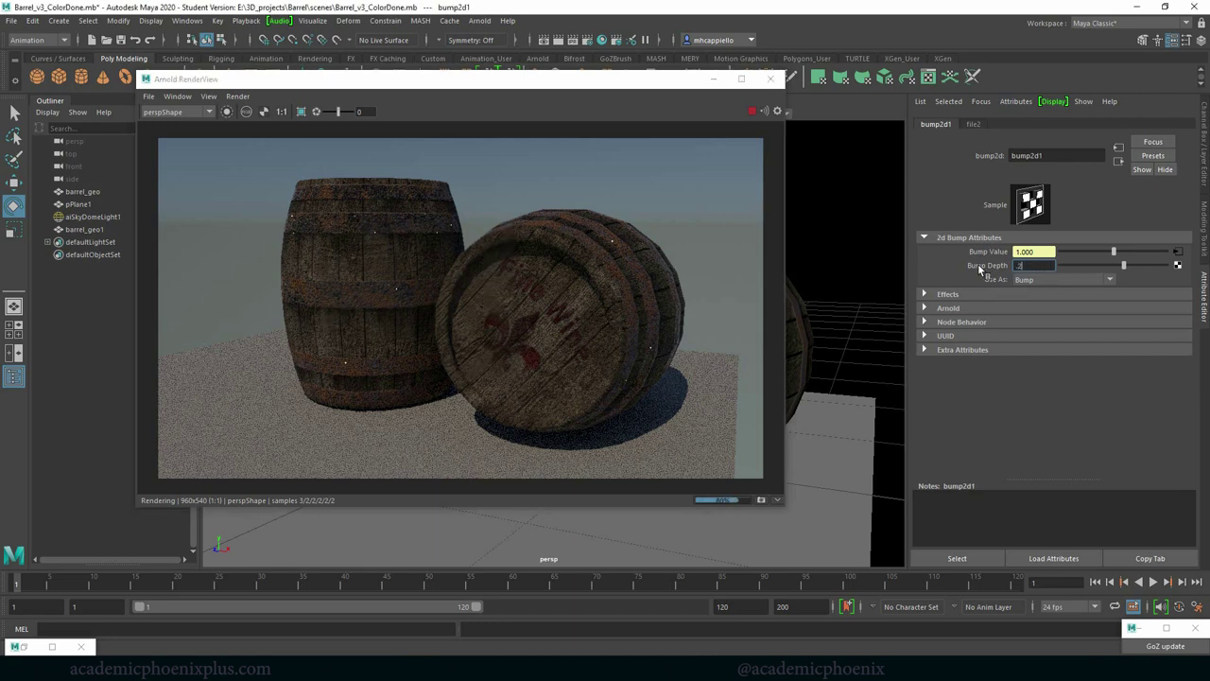
key("Return")
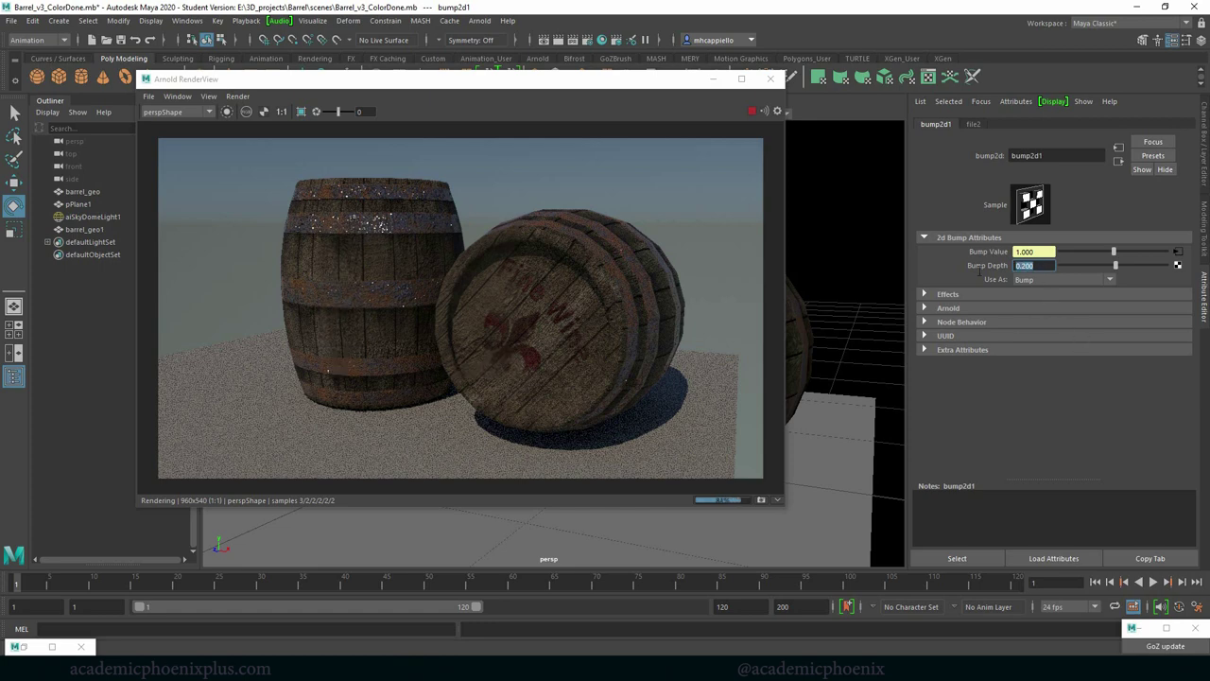
type(".5")
key("Return")
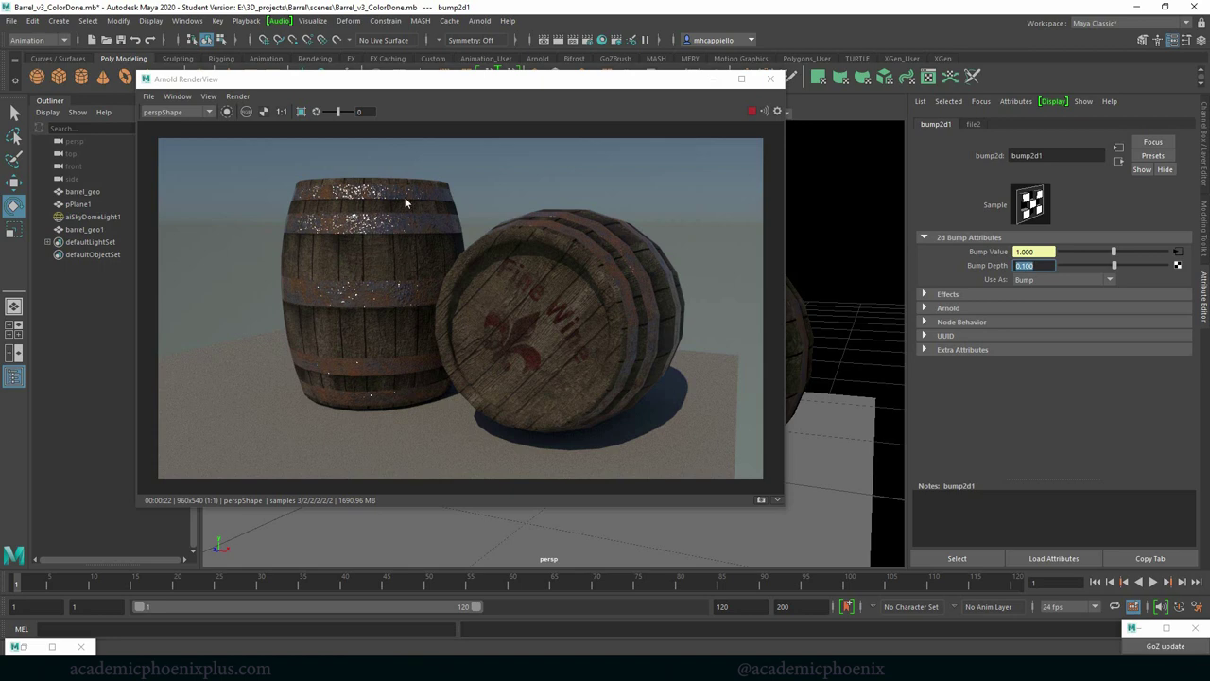
Rename the file1 colour texture node to barrel_CLR_file using its image name.
left_click(25, 647)
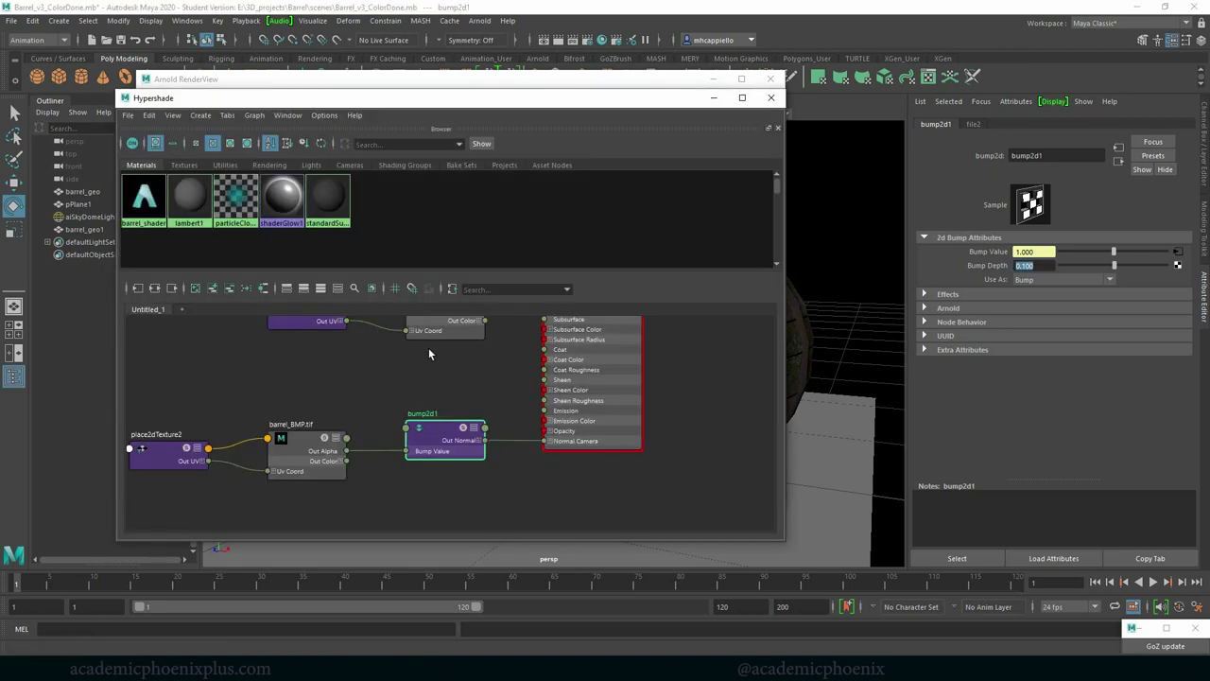
middle_click_drag(428, 354, 387, 450, "alt")
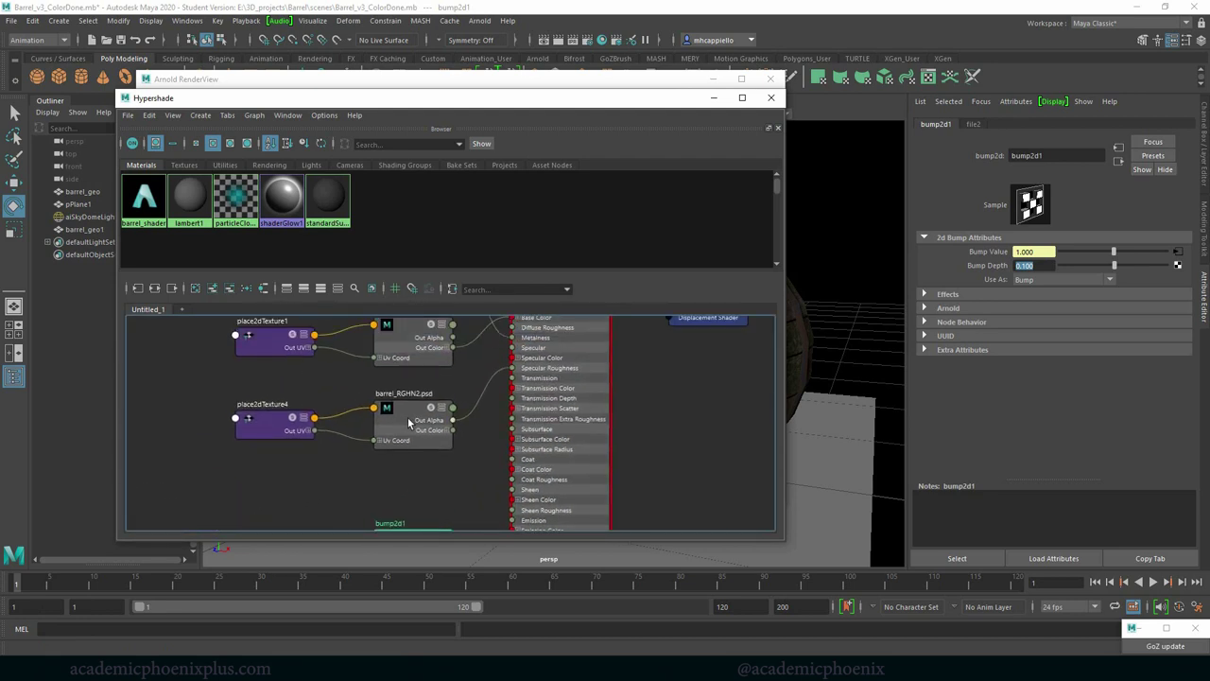
left_click(407, 417)
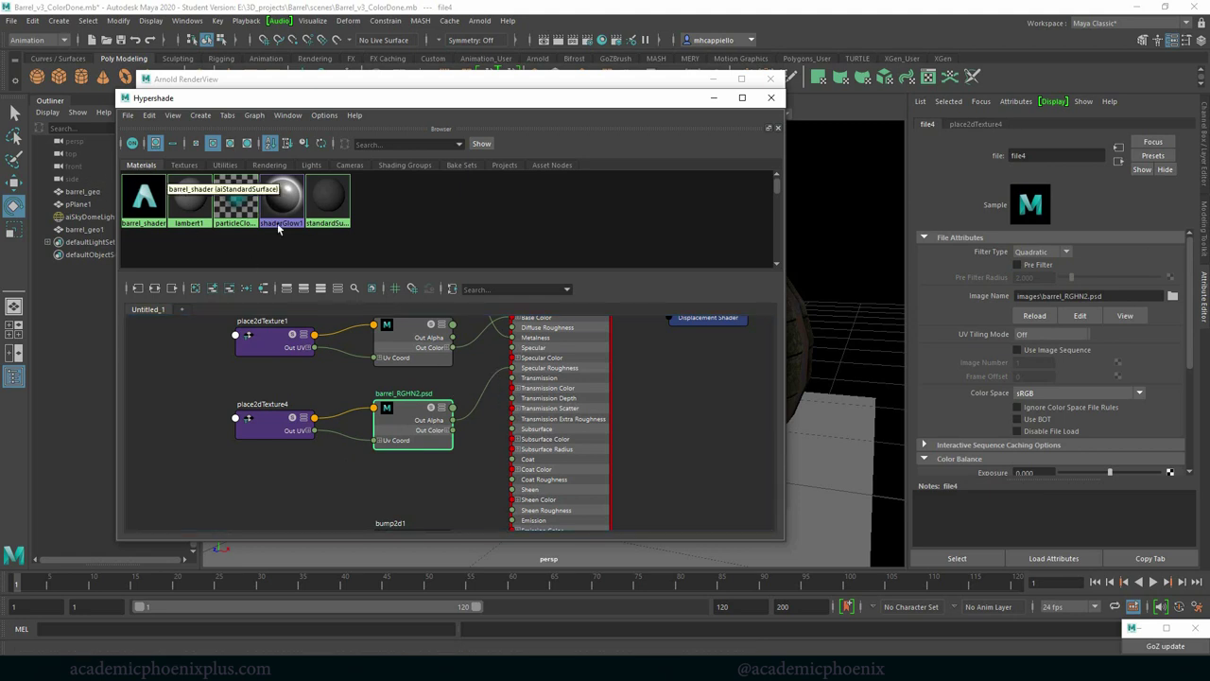
left_click(185, 164)
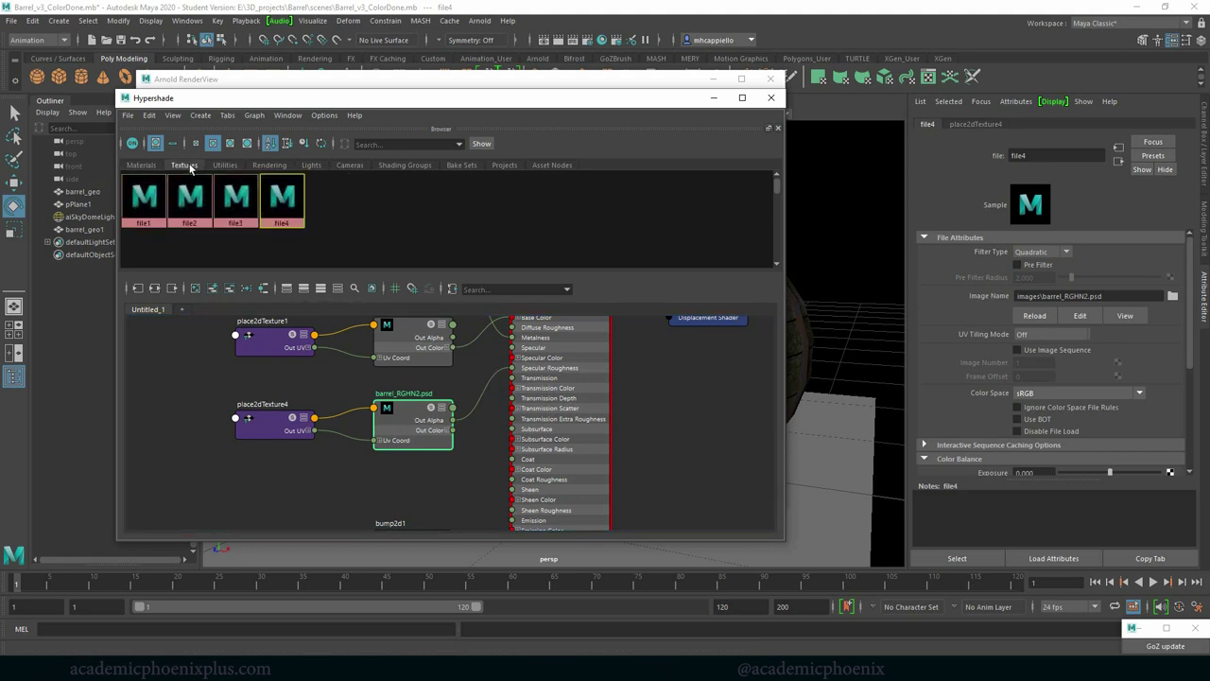
left_click(148, 208)
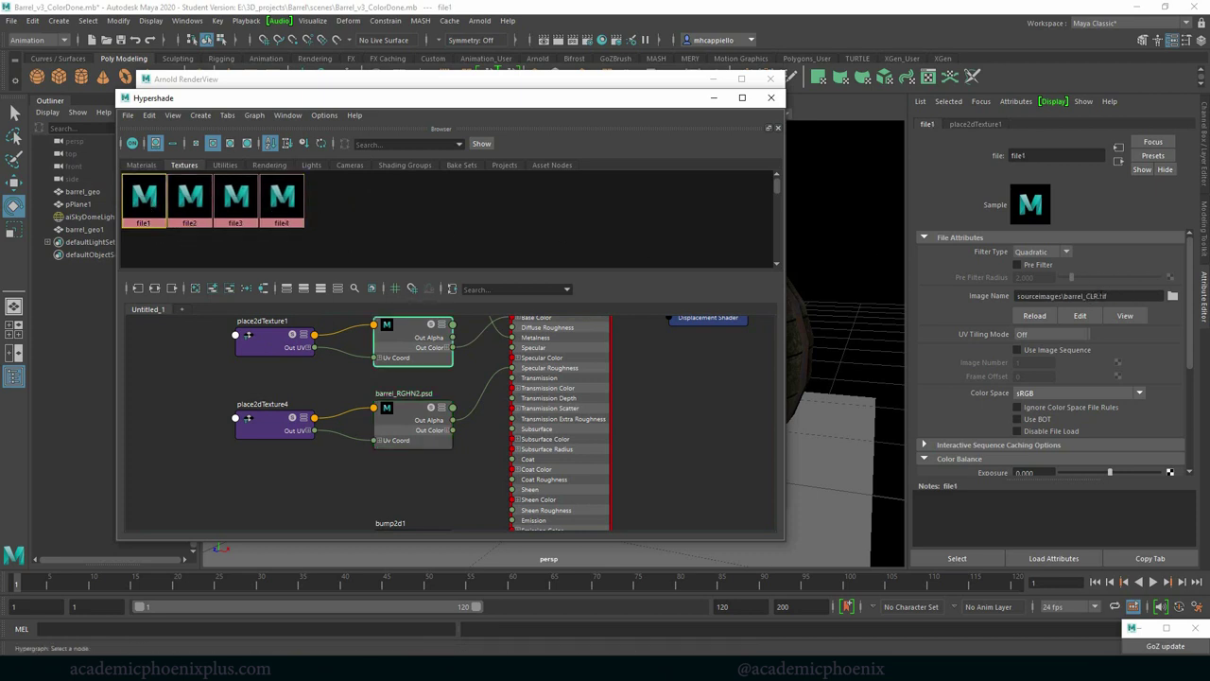
left_click(1102, 296)
left_click_drag(1102, 295, 1066, 296)
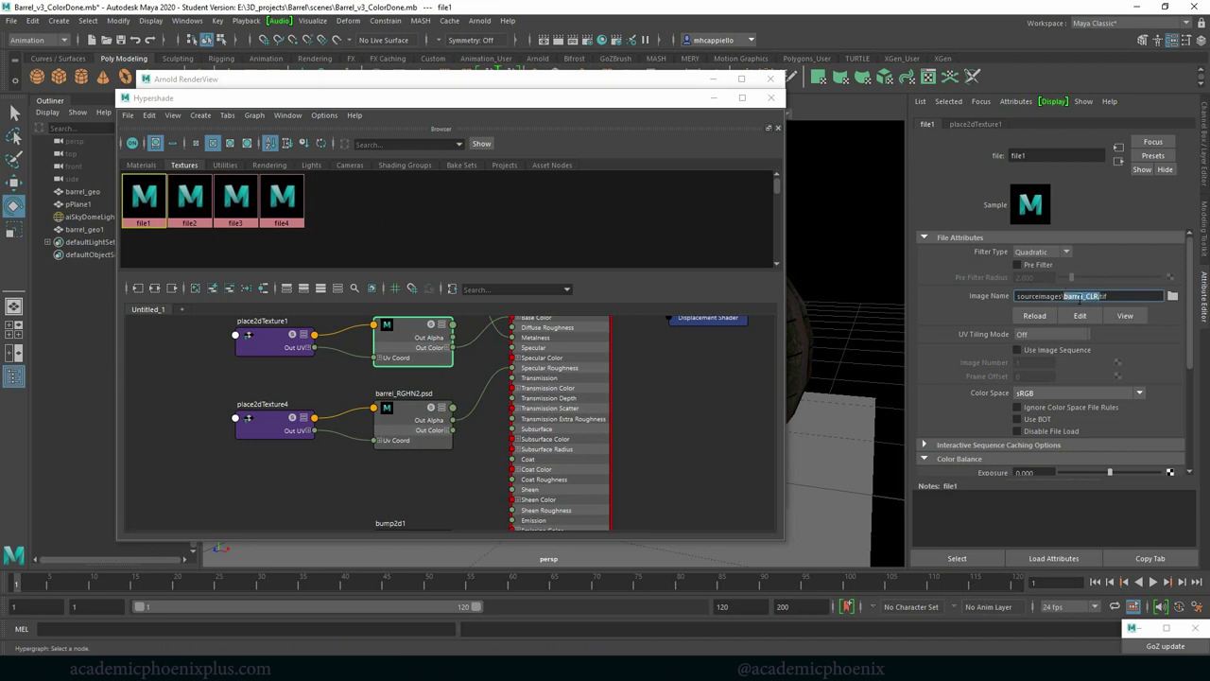
type("barrel_CLR")
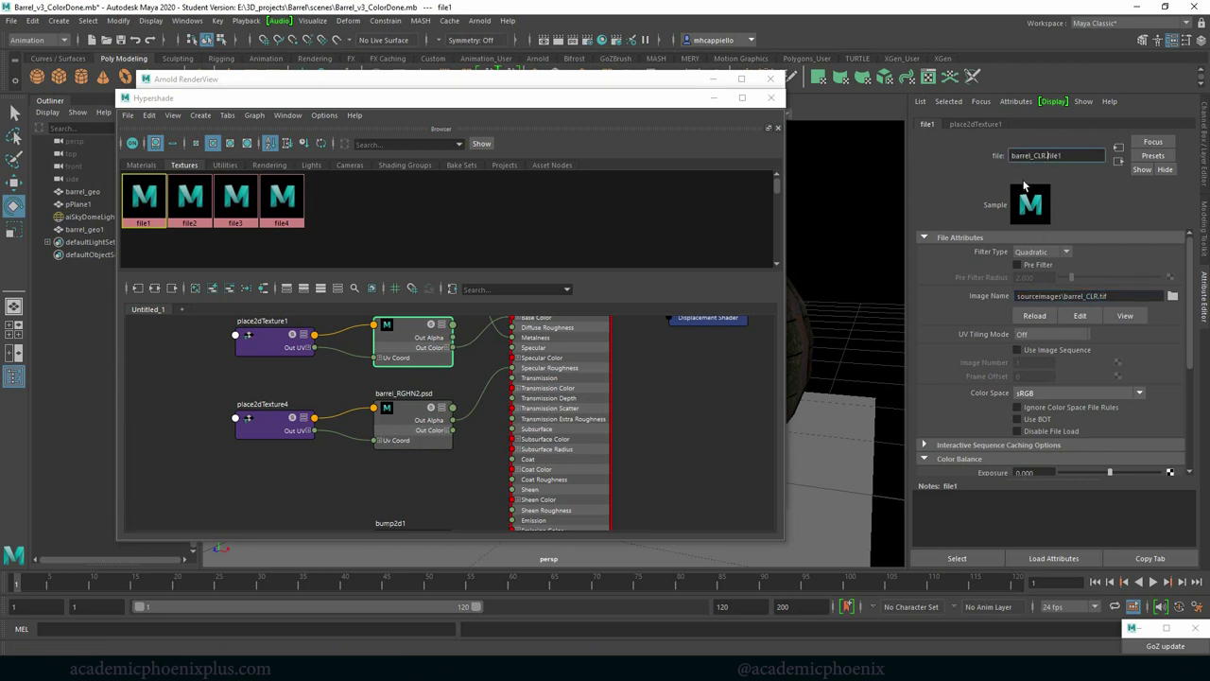
key("BackSpace")
key("BackSpace")
key("Return")
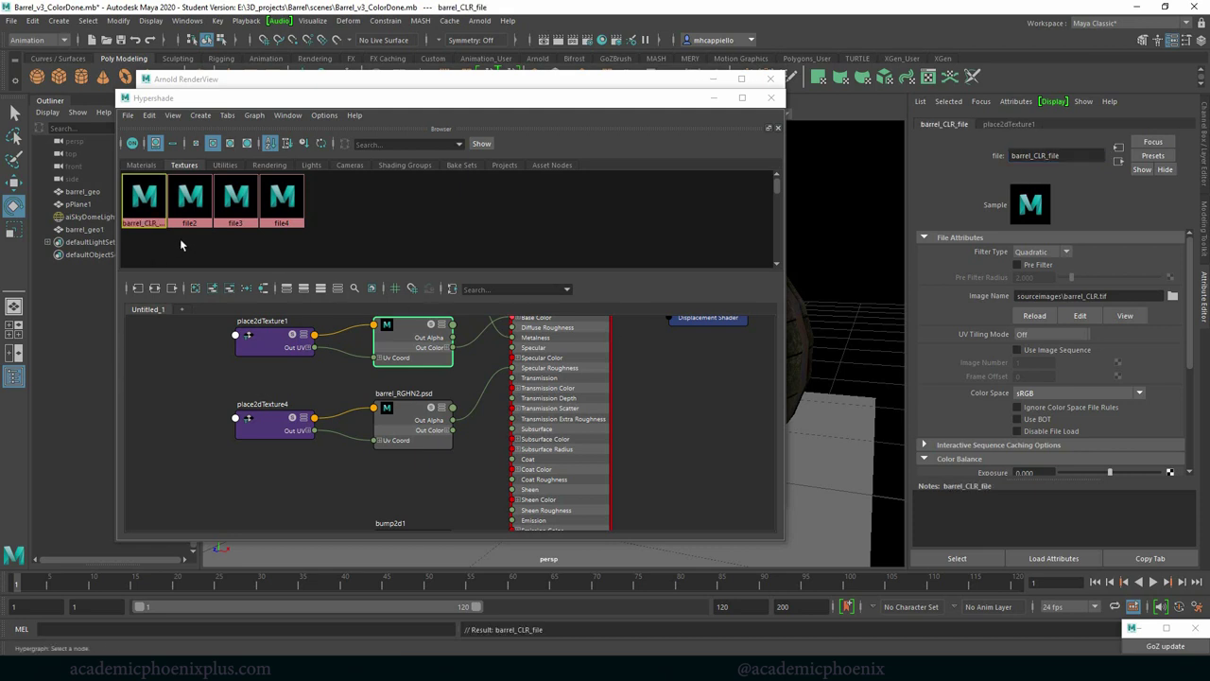
Rename the file2 bump texture node to barrel_BMP_file using its image name.
left_click(189, 200)
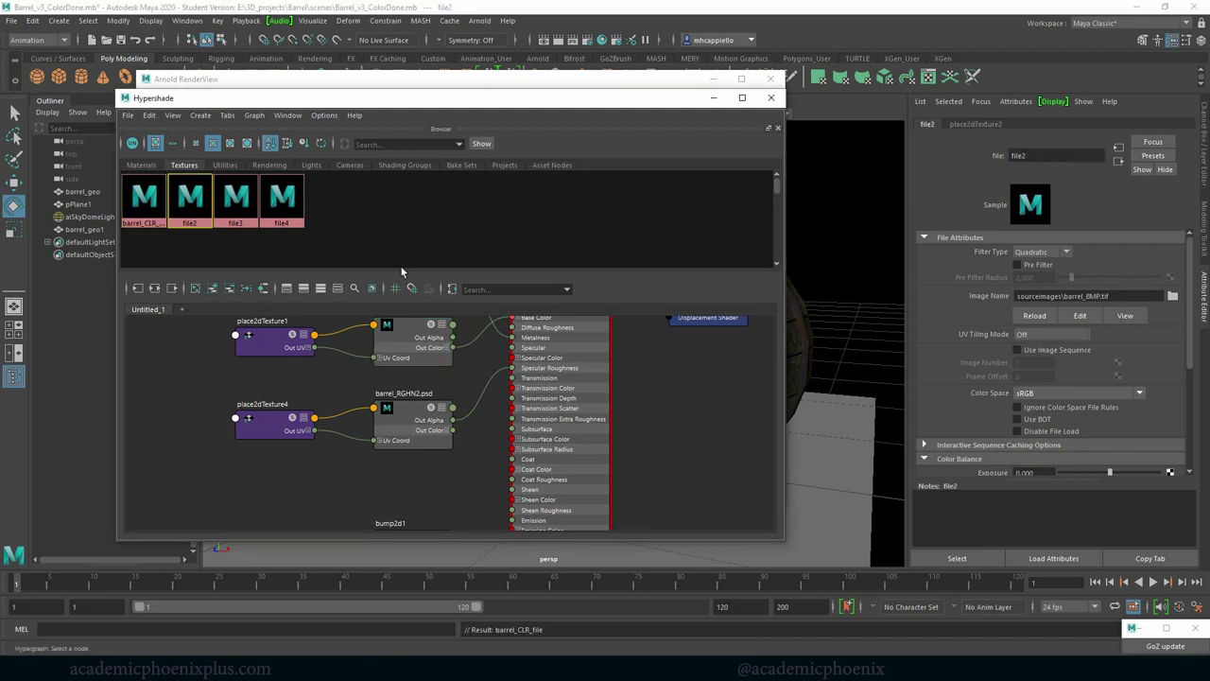
double_click(1076, 295)
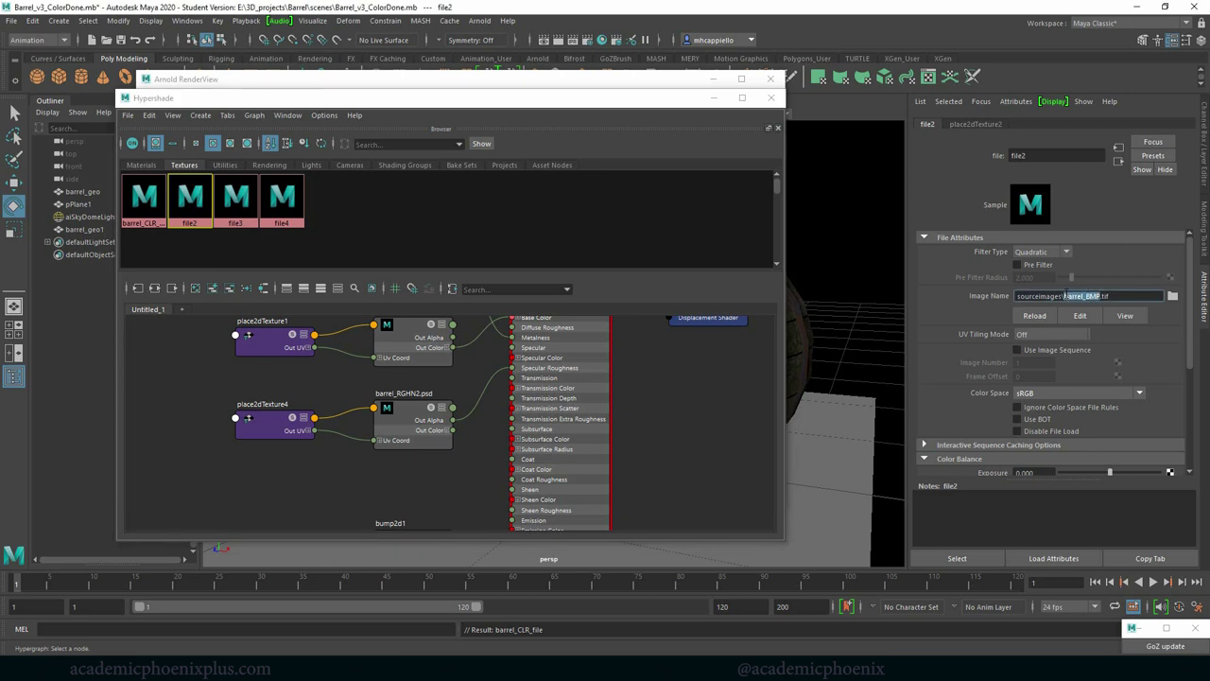
left_click(1027, 155)
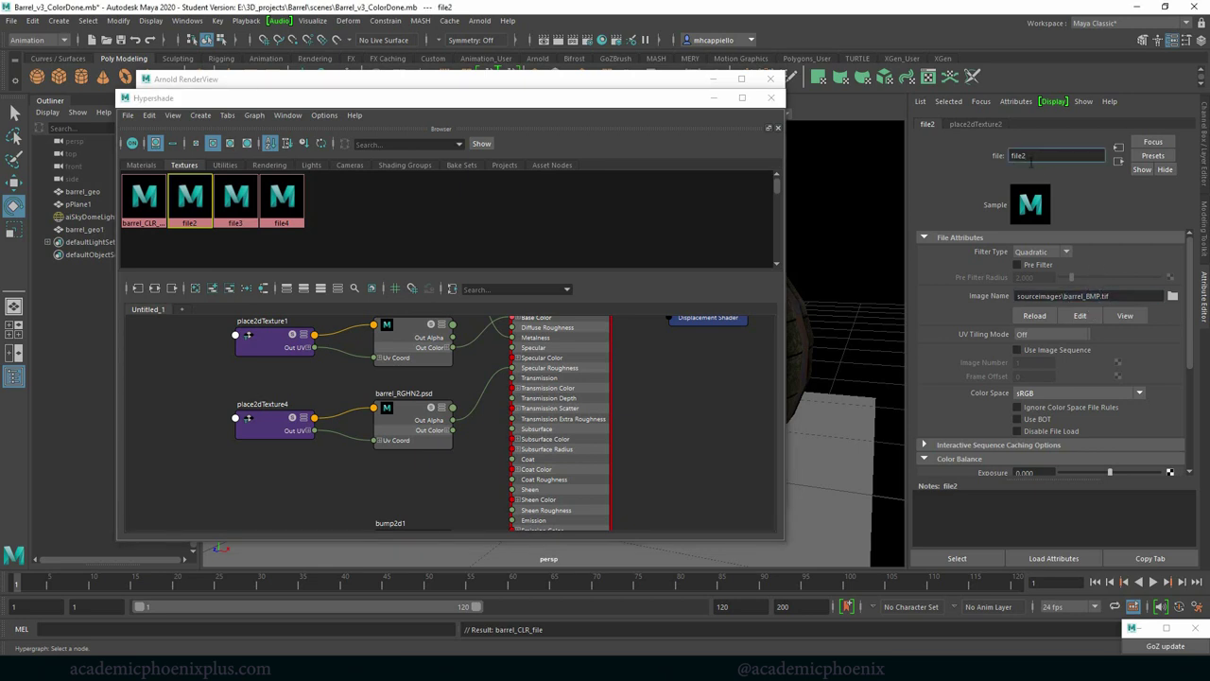
key("BackSpace")
type("barrel_BMP")
type("_")
key("Return")
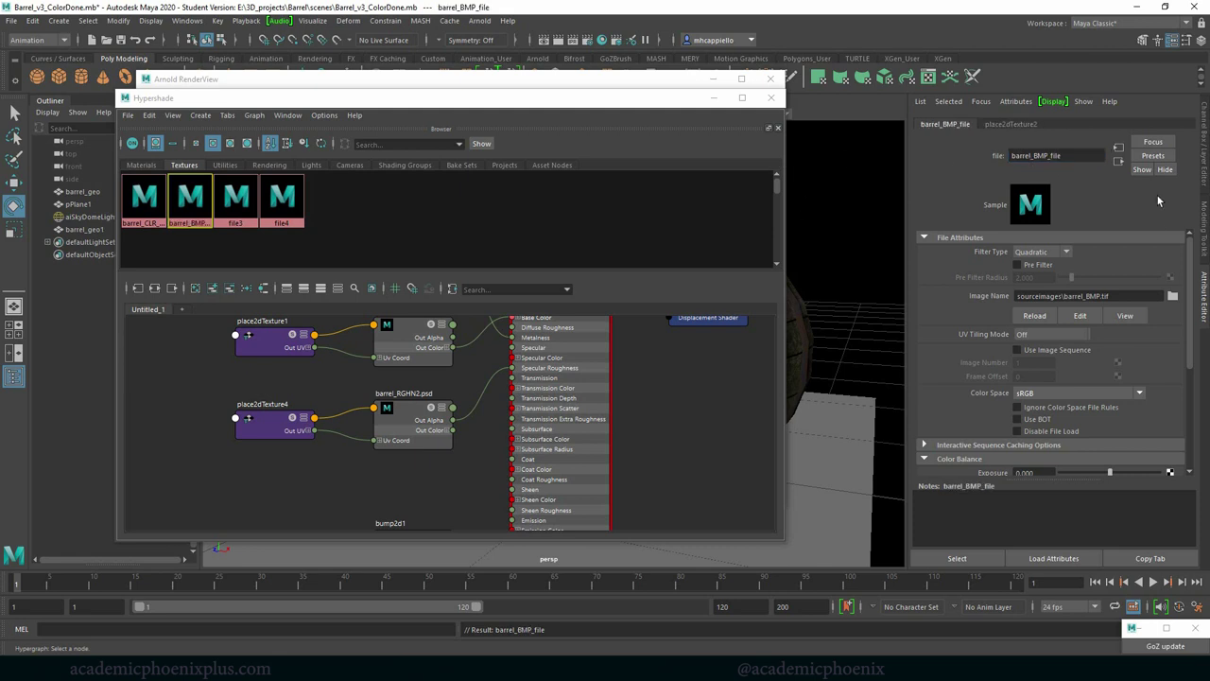
Rename the file3 metalness node to barrel_MTL_file from its image name.
left_click(239, 201)
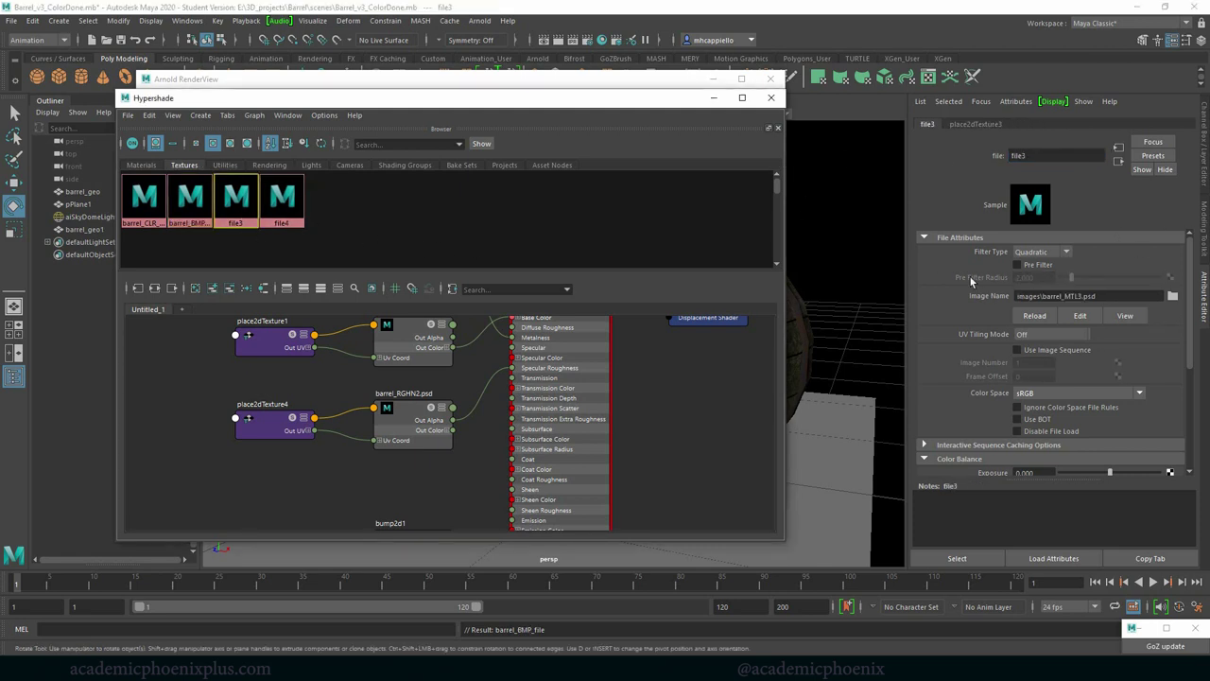
left_click_drag(1083, 296, 1042, 296)
key("ctrl+c")
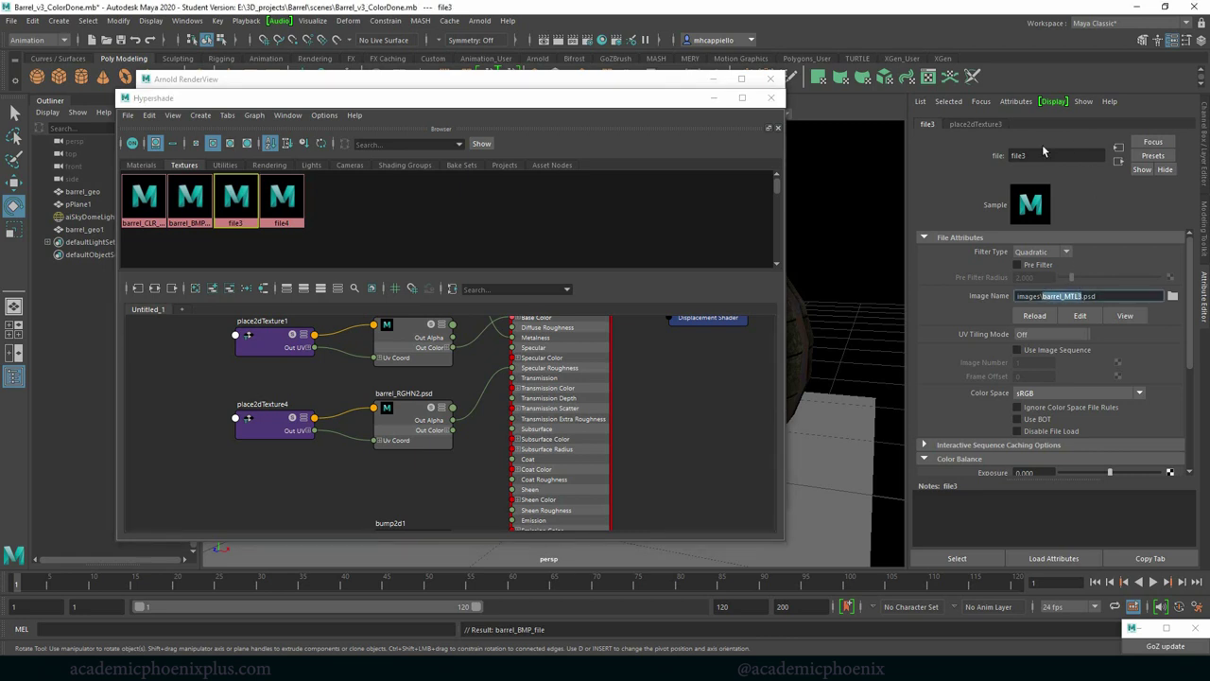
left_click(1013, 156)
key("ctrl+v")
key("BackSpace")
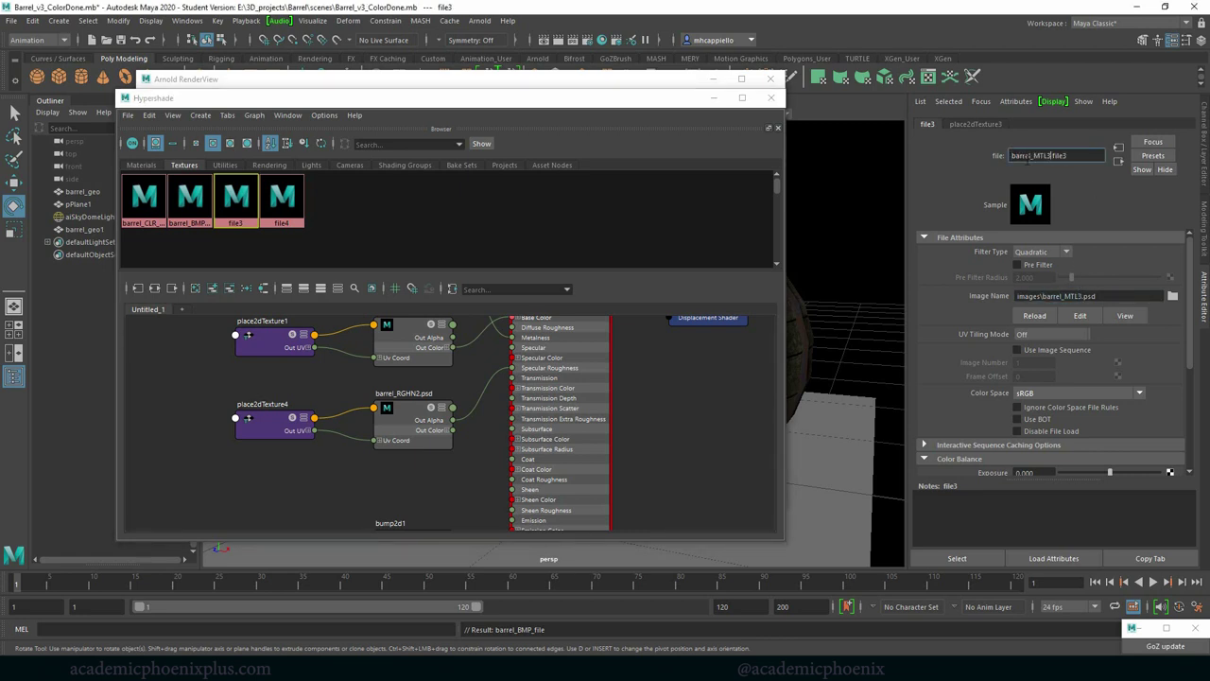
type("_")
key("End")
key("BackSpace")
key("Return")
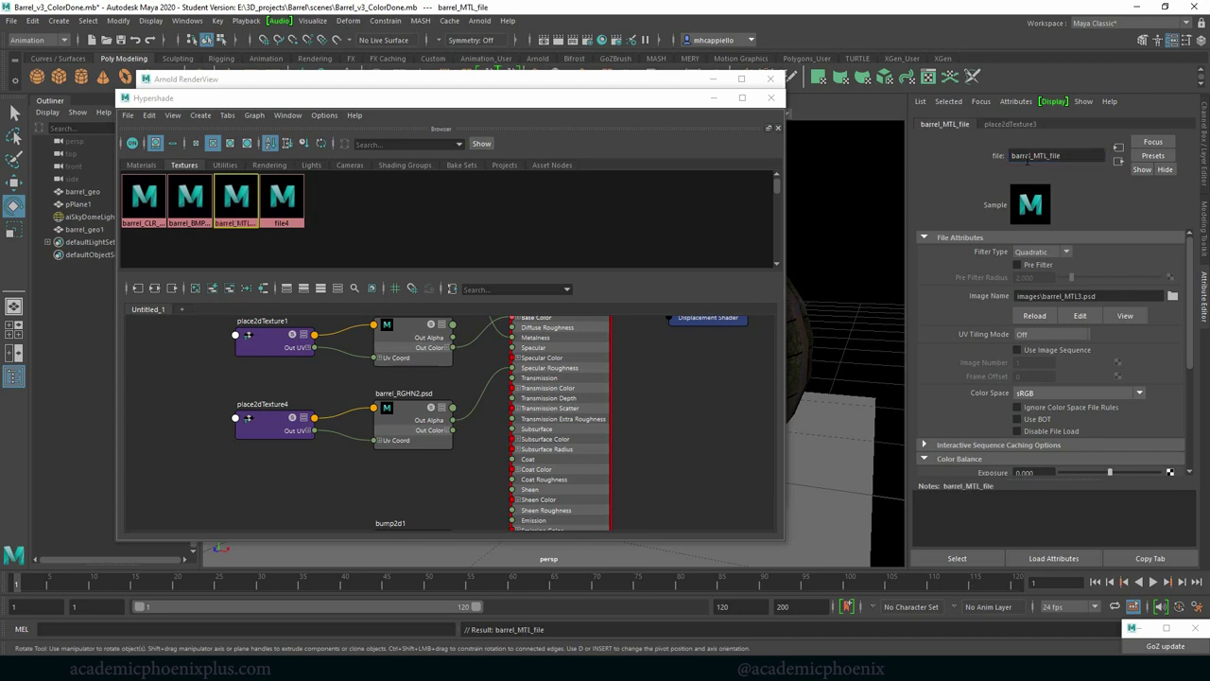
Browse for the metalness node's image in the project's sourceimages folder.
left_click(1174, 297)
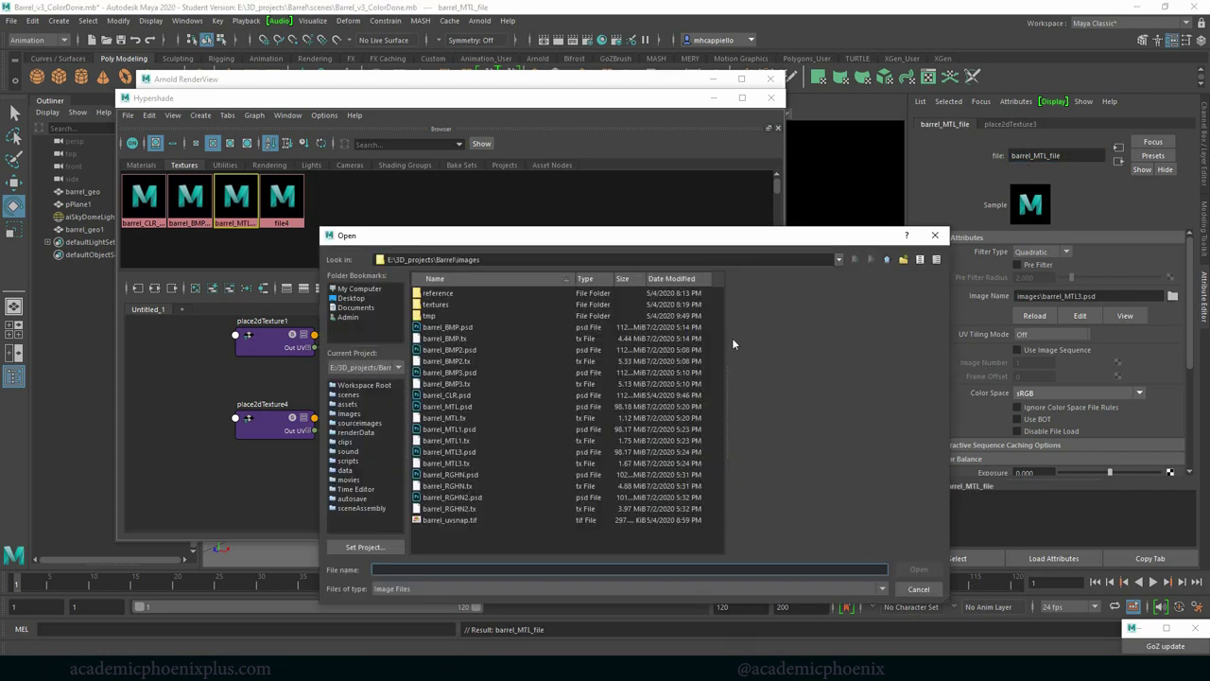
left_click(887, 259)
double_click(445, 429)
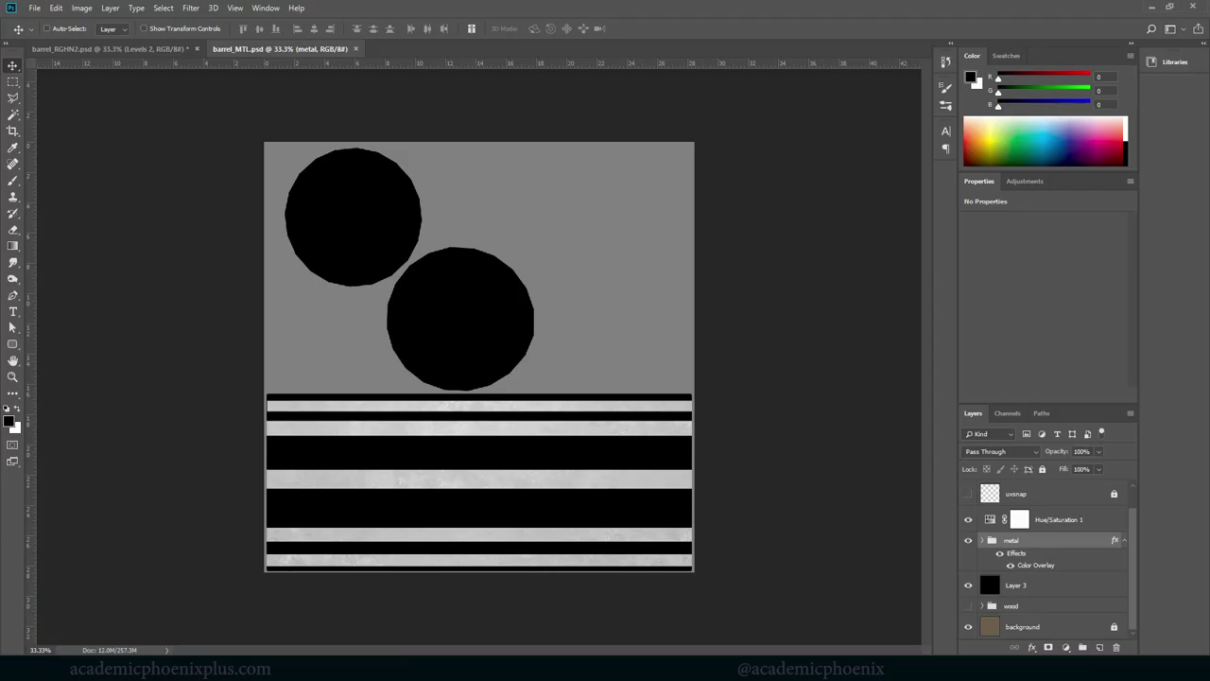
Save barrel_MTL as a TIFF with Layers unchecked in Barrel\sourceimages.
left_click(34, 8)
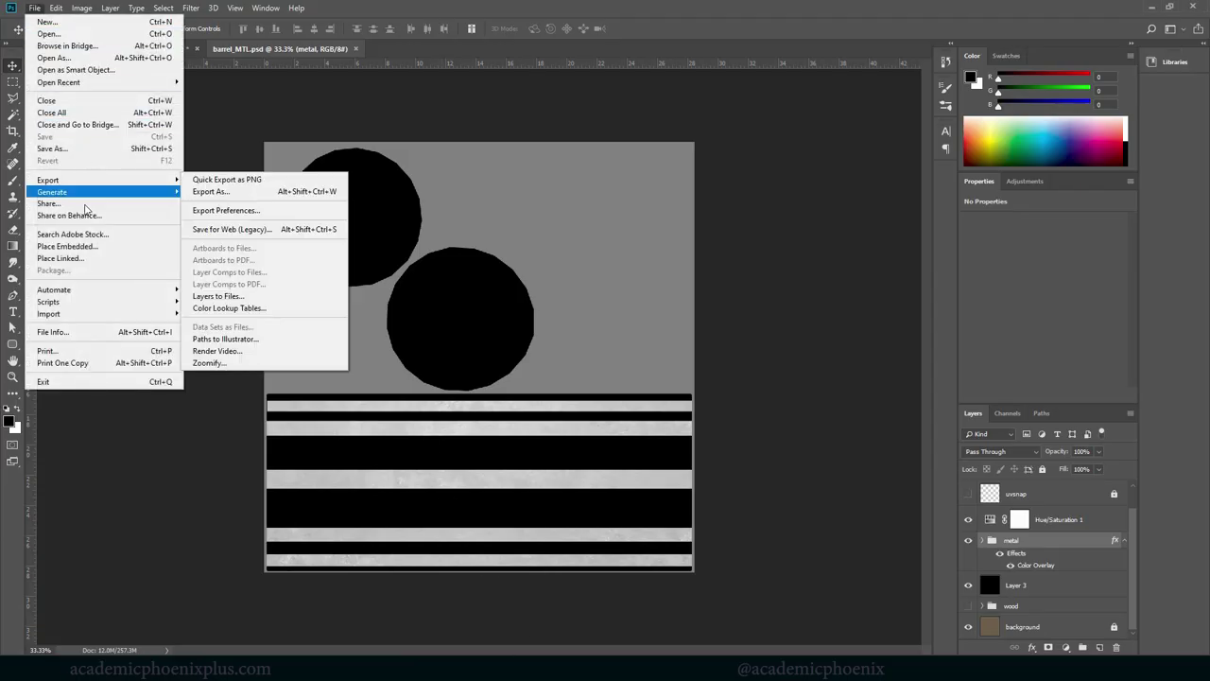
left_click(103, 150)
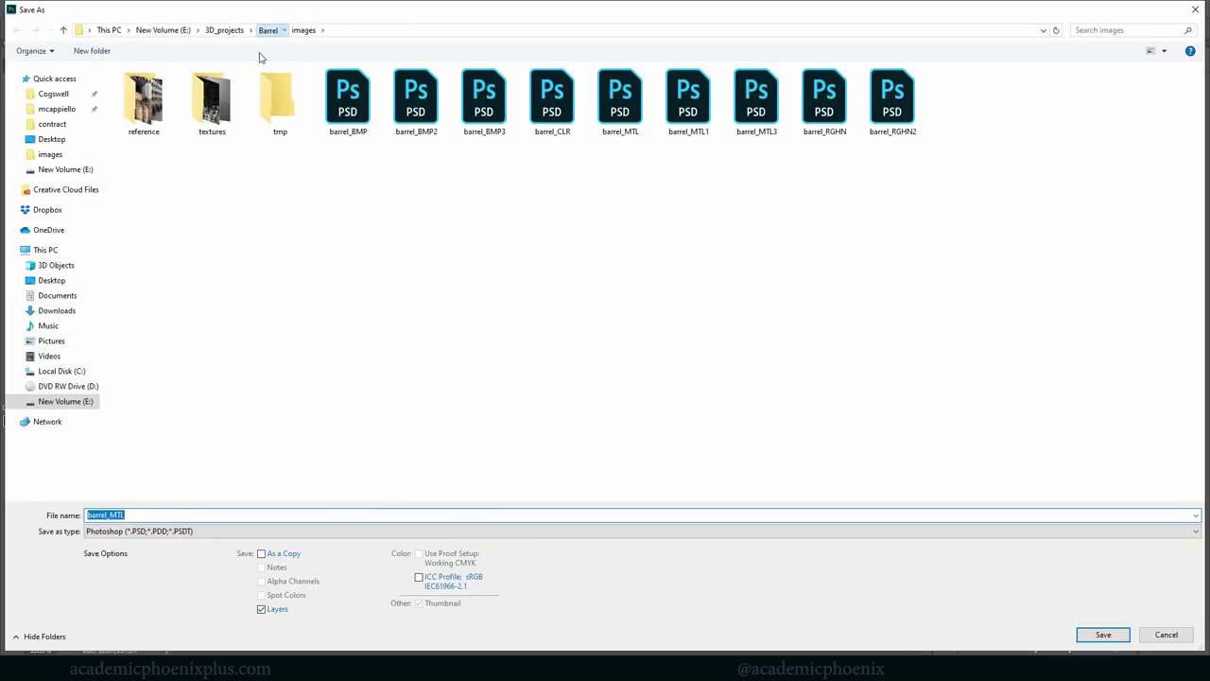
left_click(268, 29)
double_click(163, 247)
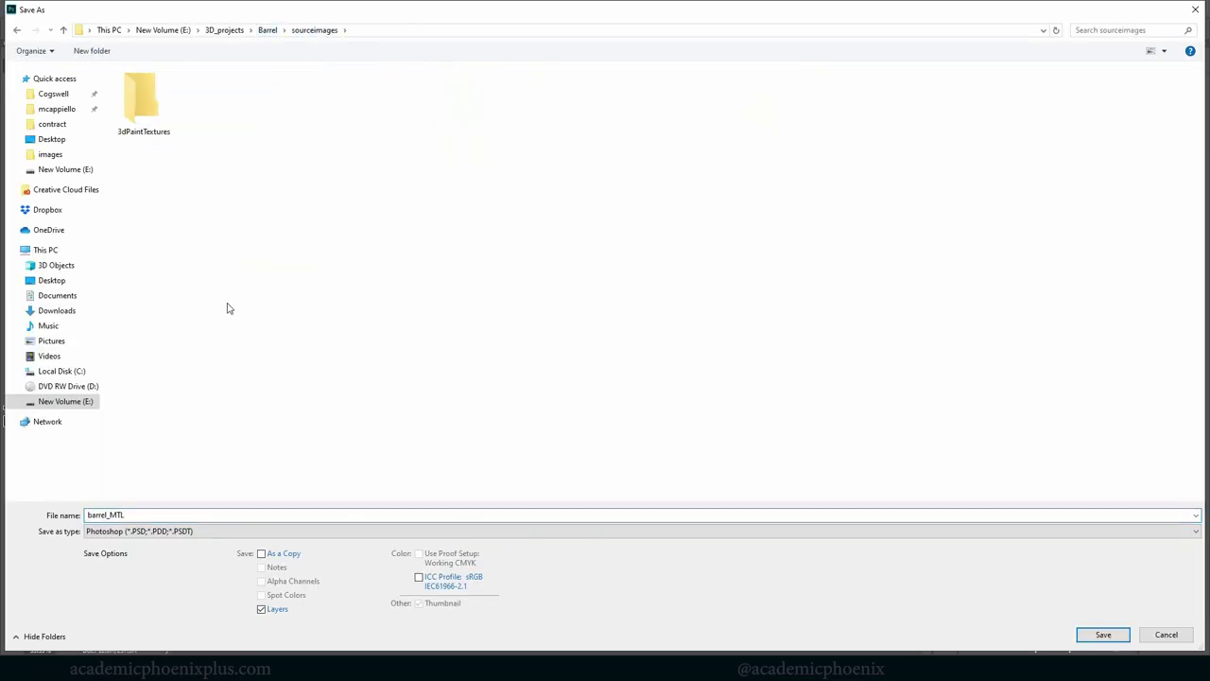
left_click(180, 533)
left_click(167, 505)
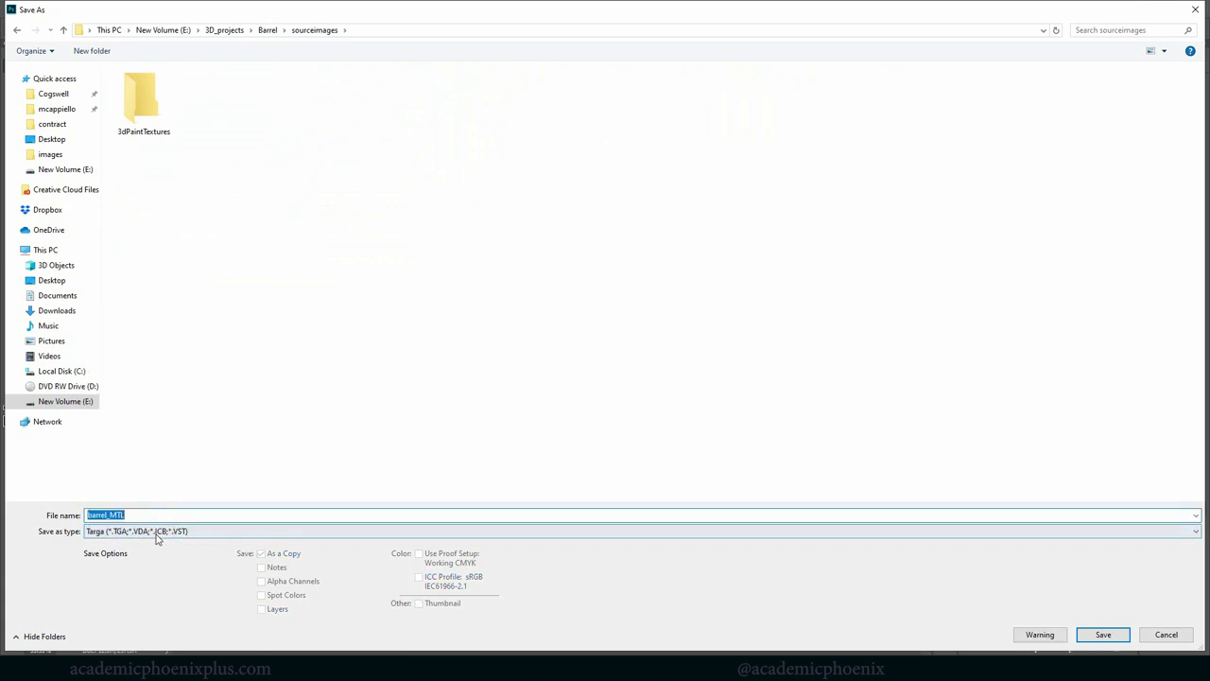
left_click(157, 533)
left_click(157, 517)
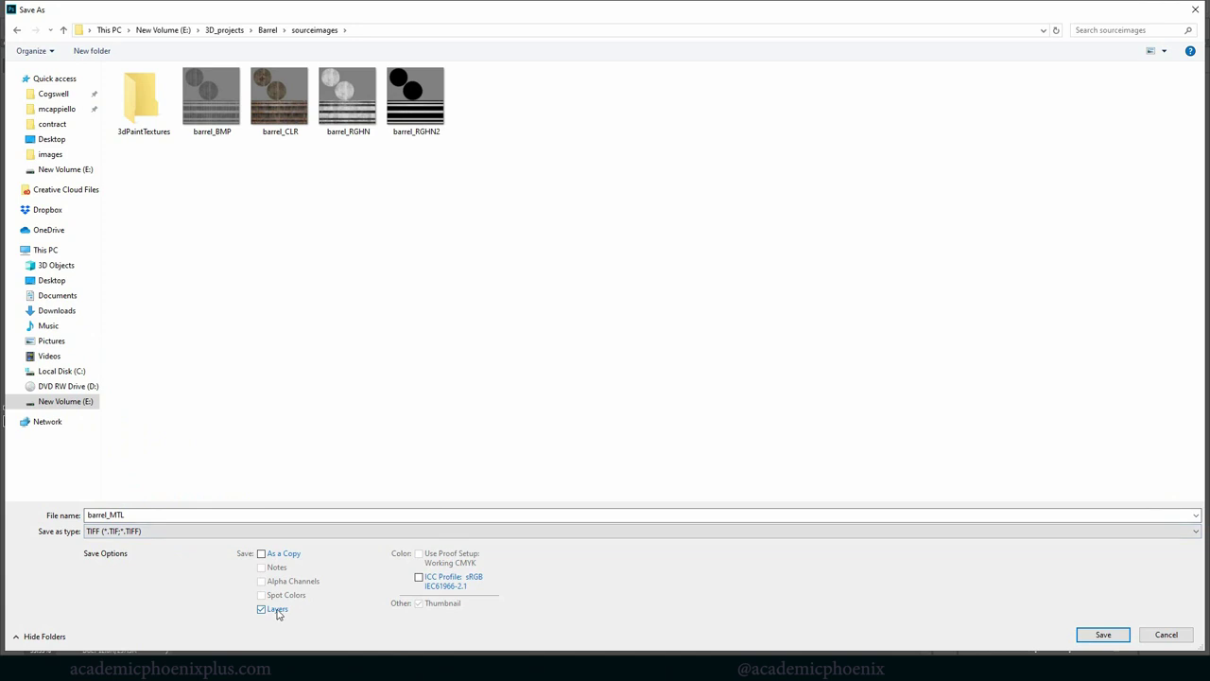
left_click(275, 610)
left_click(1102, 636)
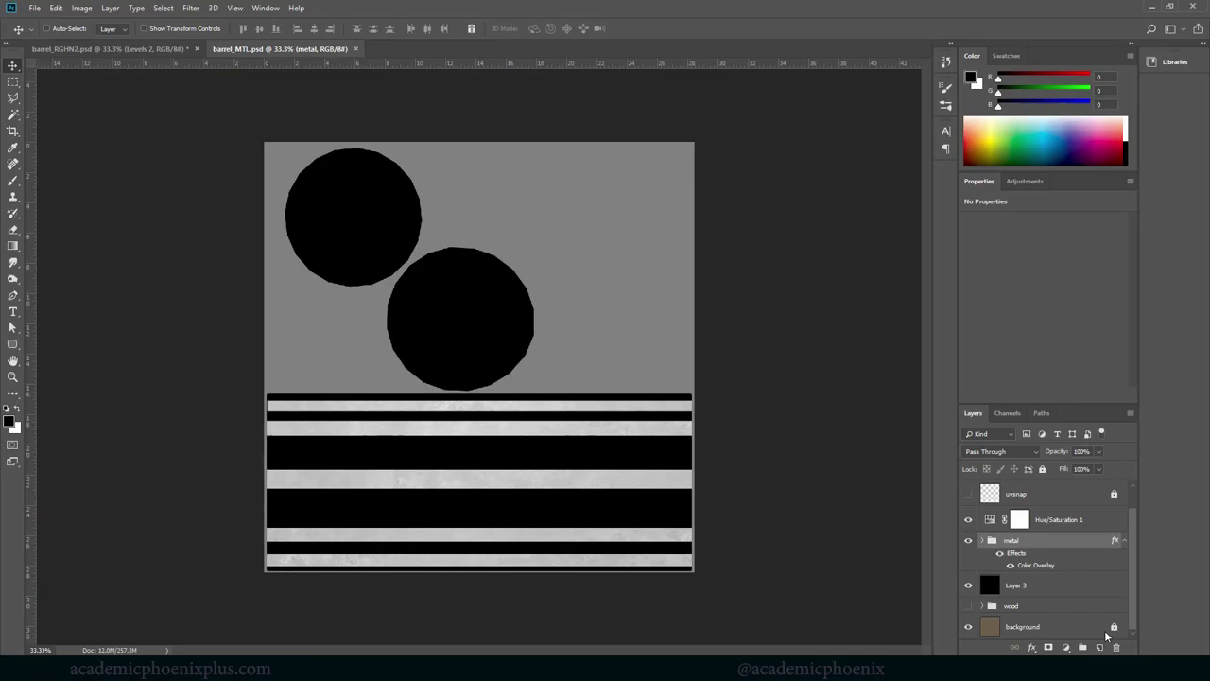
Accept the TIFF options and load barrel_MTL.tif into barrel_MTL_file.
left_click(759, 181)
left_click(532, 635)
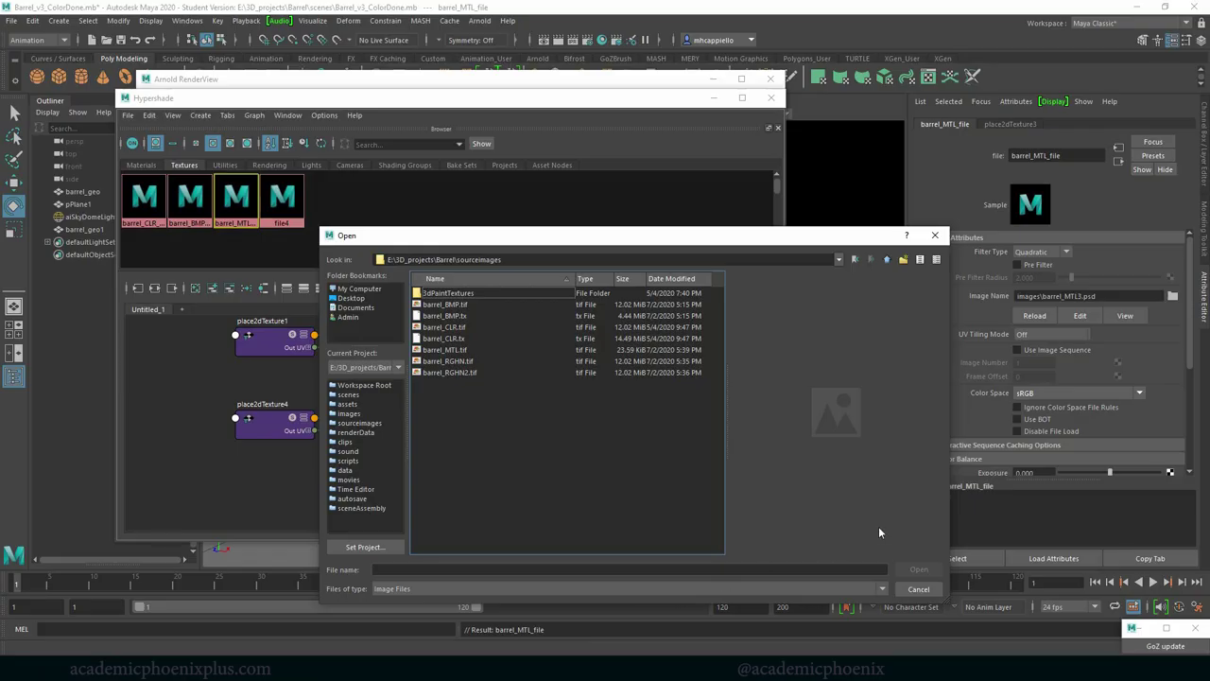
left_click(463, 351)
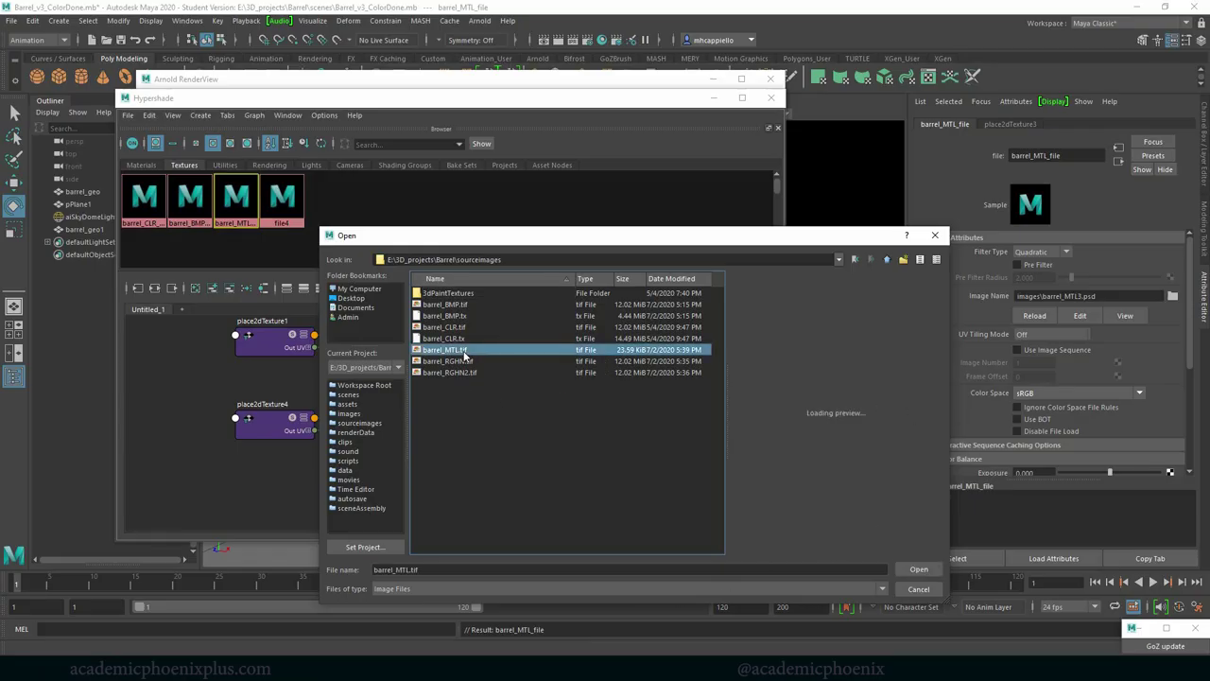
double_click(463, 352)
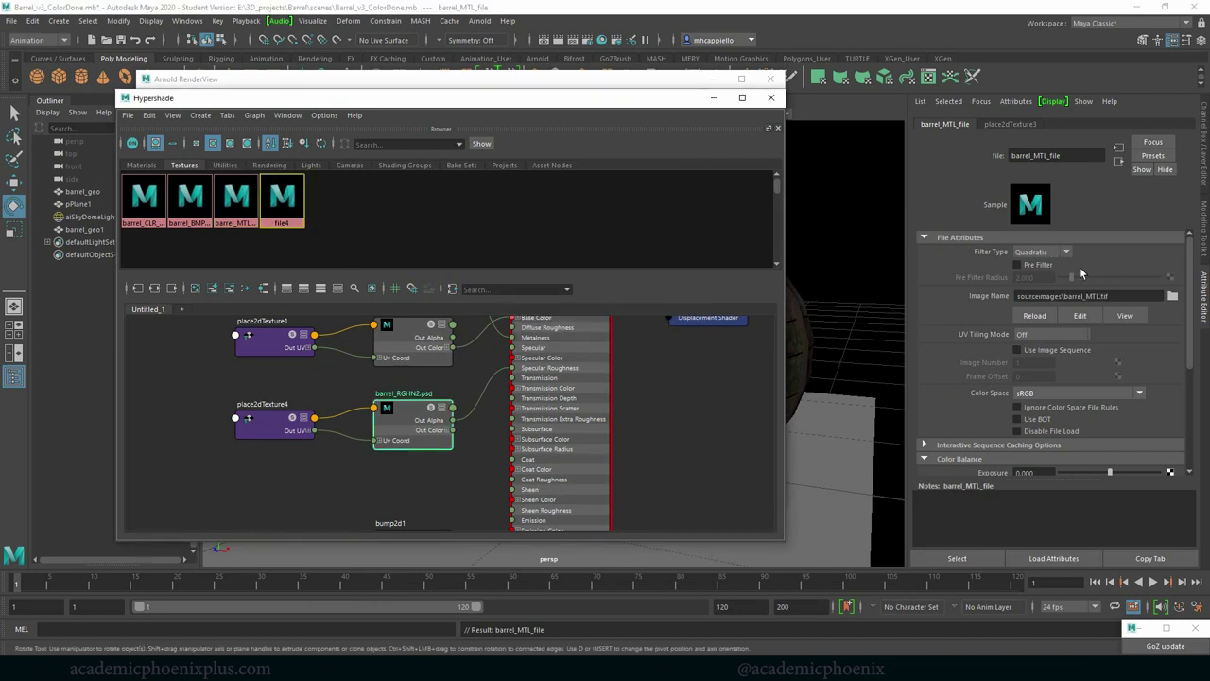
Rename the file4 roughness node to barrel_RGHN_file.
left_click(1095, 296)
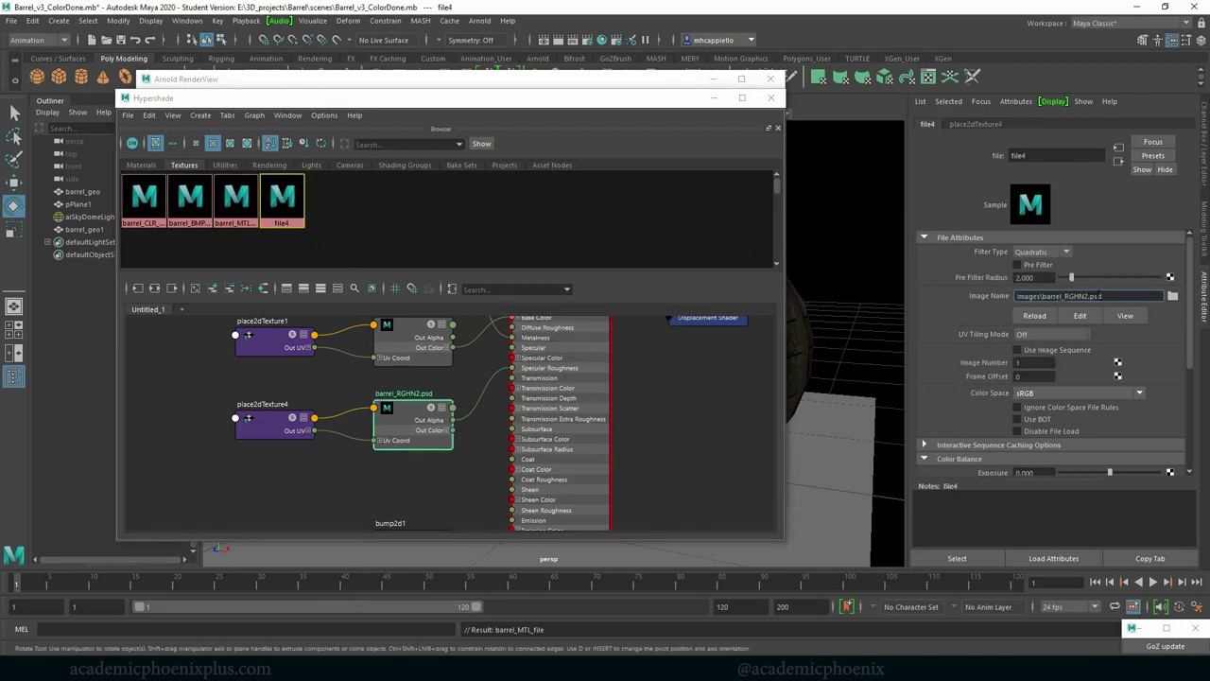
left_click_drag(1087, 296, 1042, 296)
key("ctrl+c")
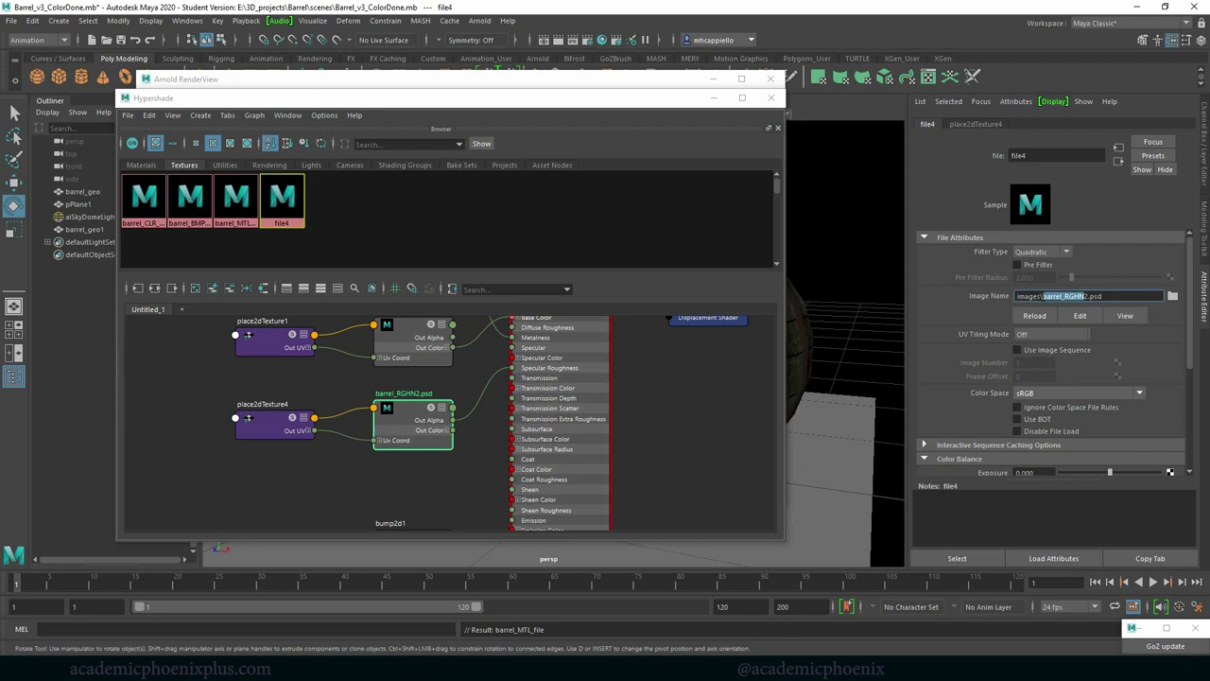
left_click(1060, 156)
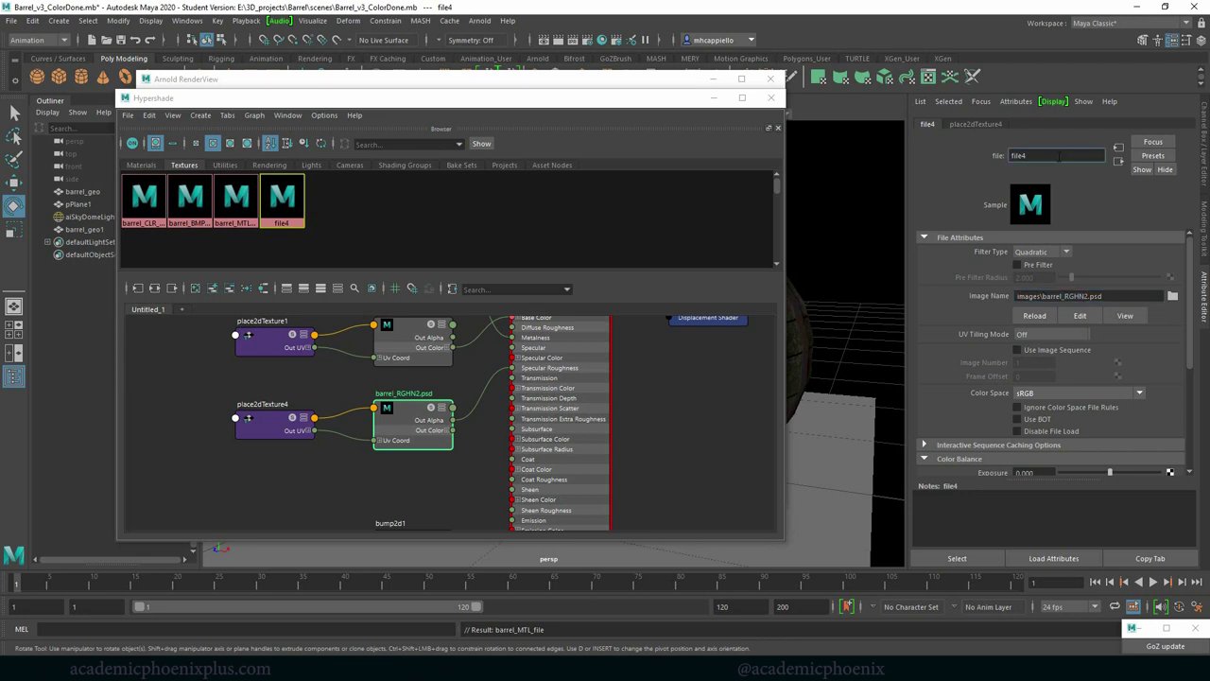
key("ctrl+v")
key("Return")
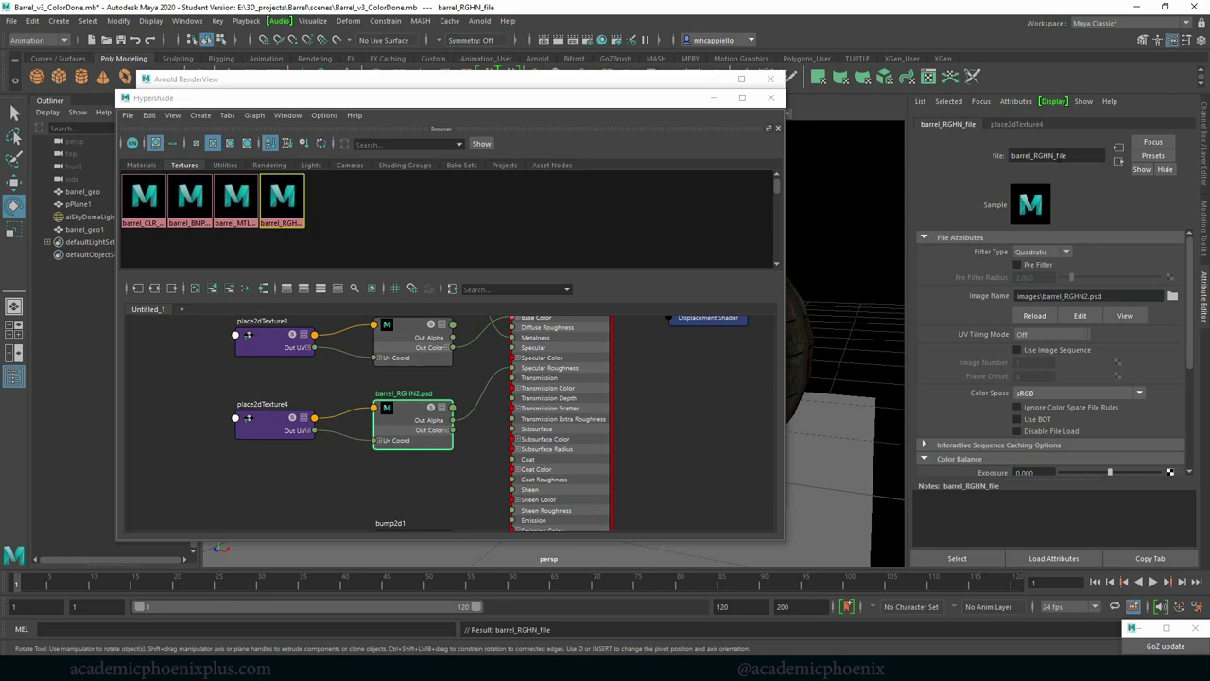
Load sourceimages/barrel_RGHN.tif into barrel_RGHN_file.
left_click(1173, 296)
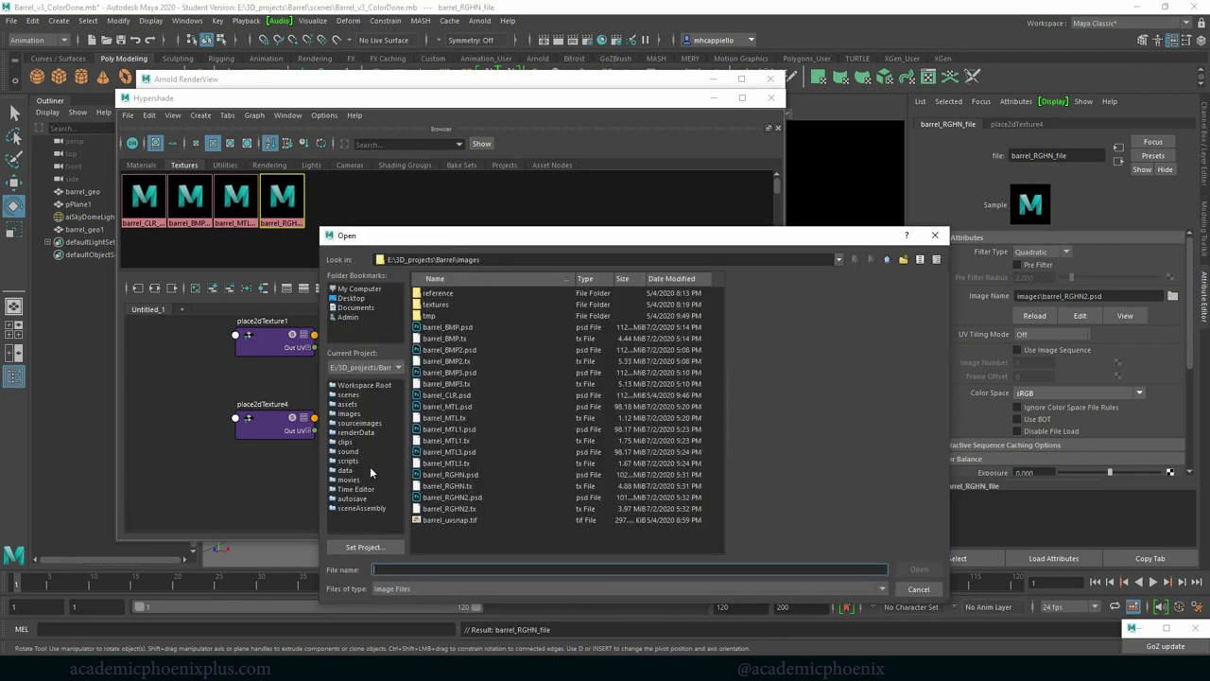
left_click(363, 424)
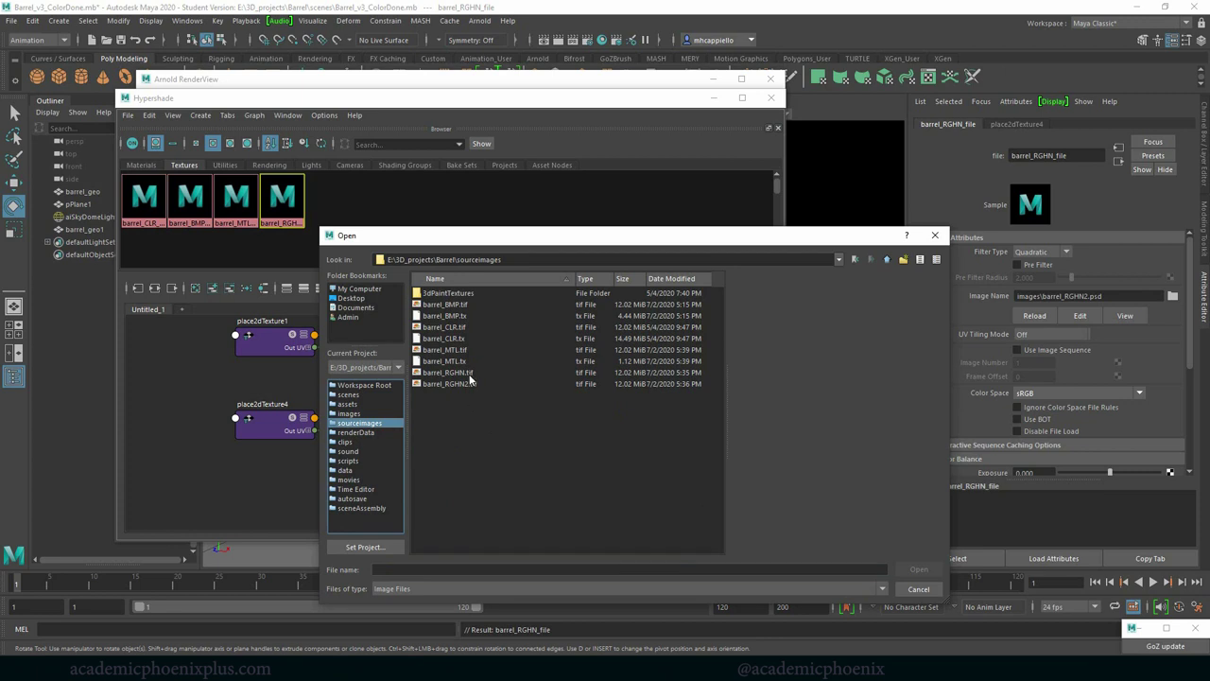
left_click(463, 373)
left_click(923, 569)
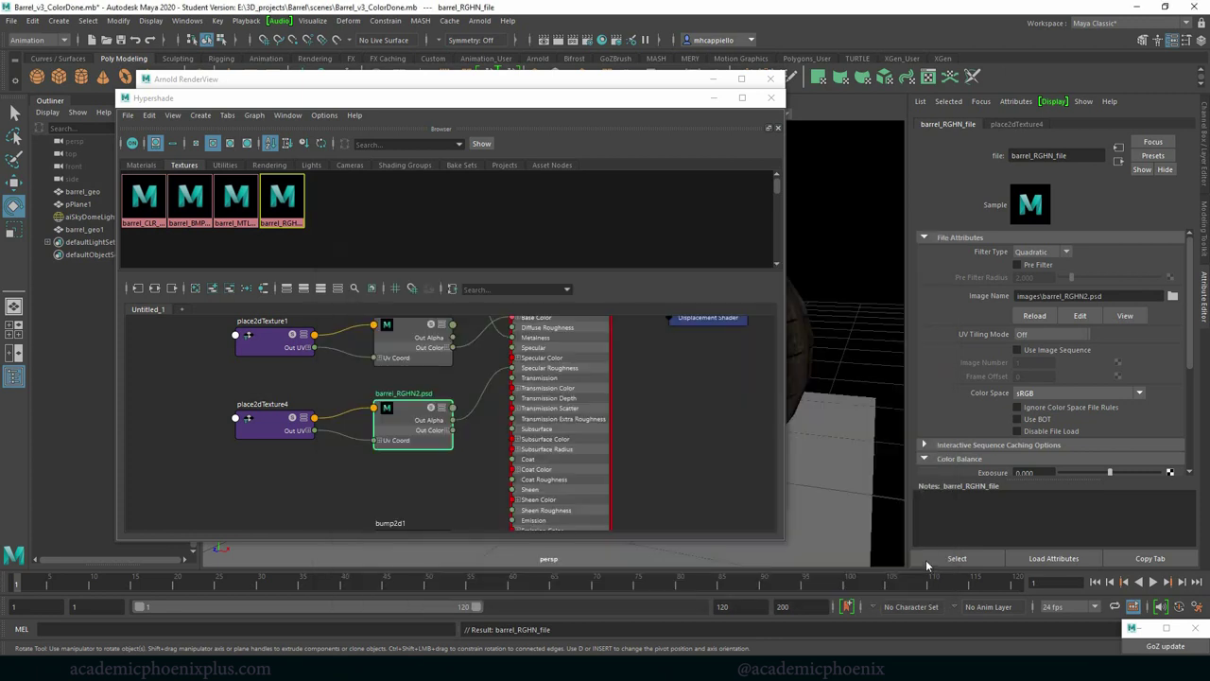
scroll(1062, 430, "down", 3)
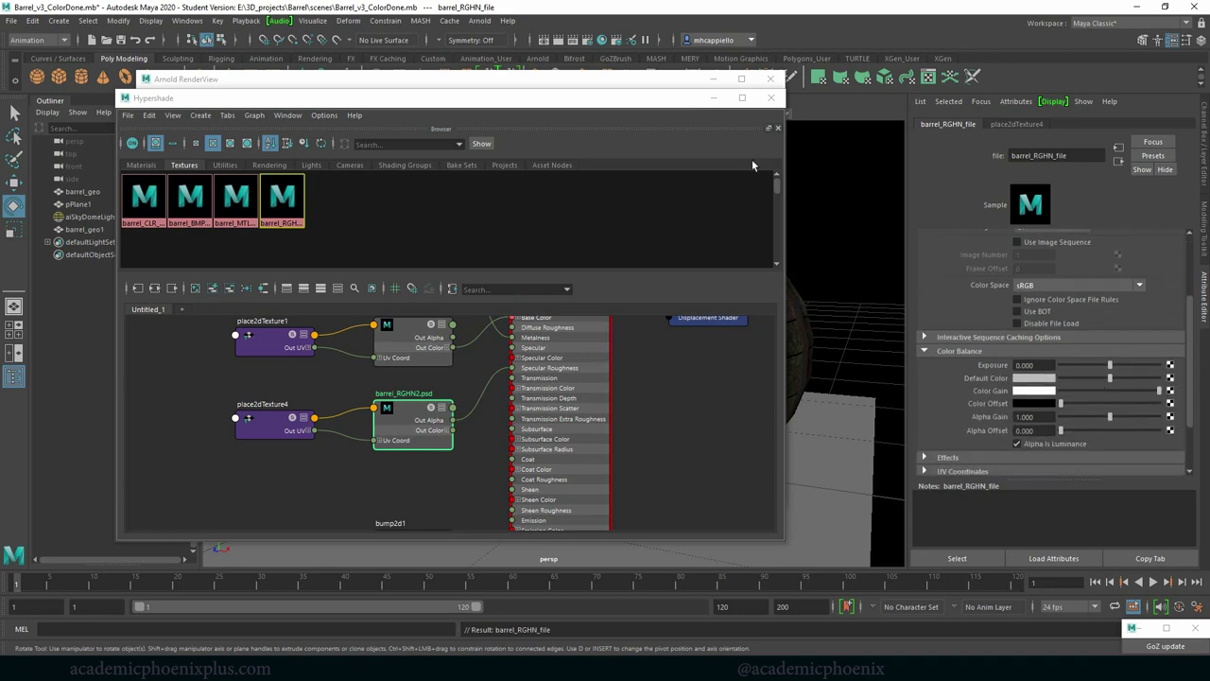
Close Hypershade and the old render view, then render the barrels again with Arnold.
left_click(776, 100)
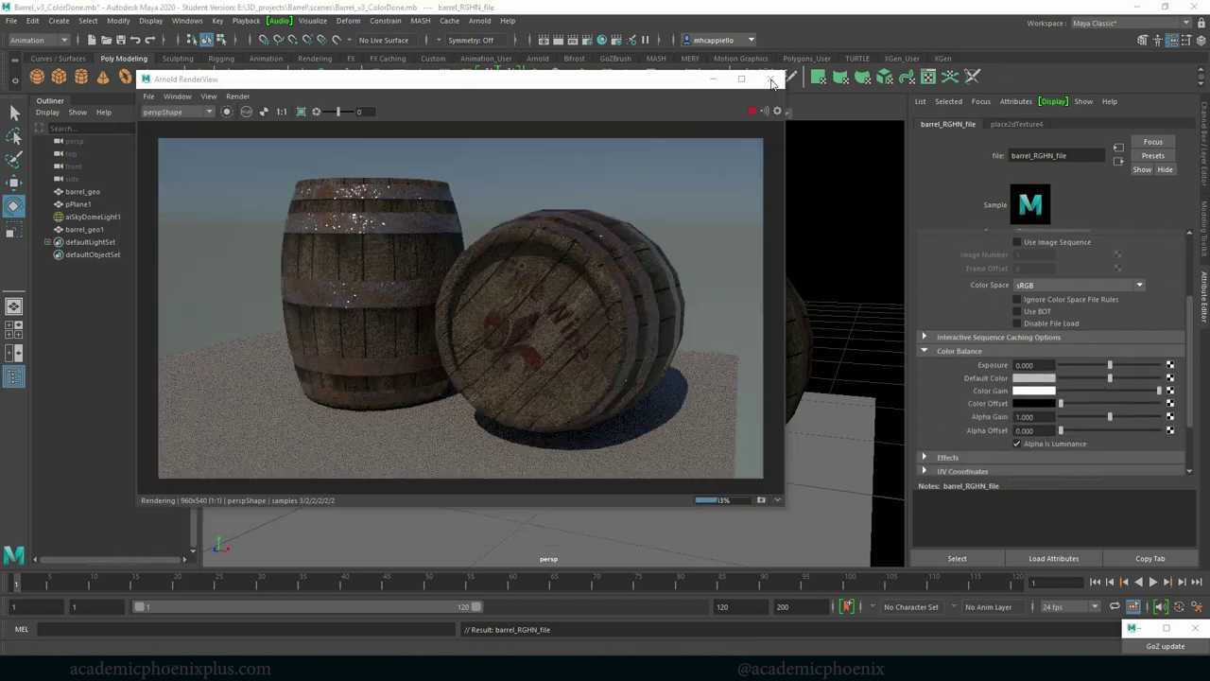
left_click(771, 80)
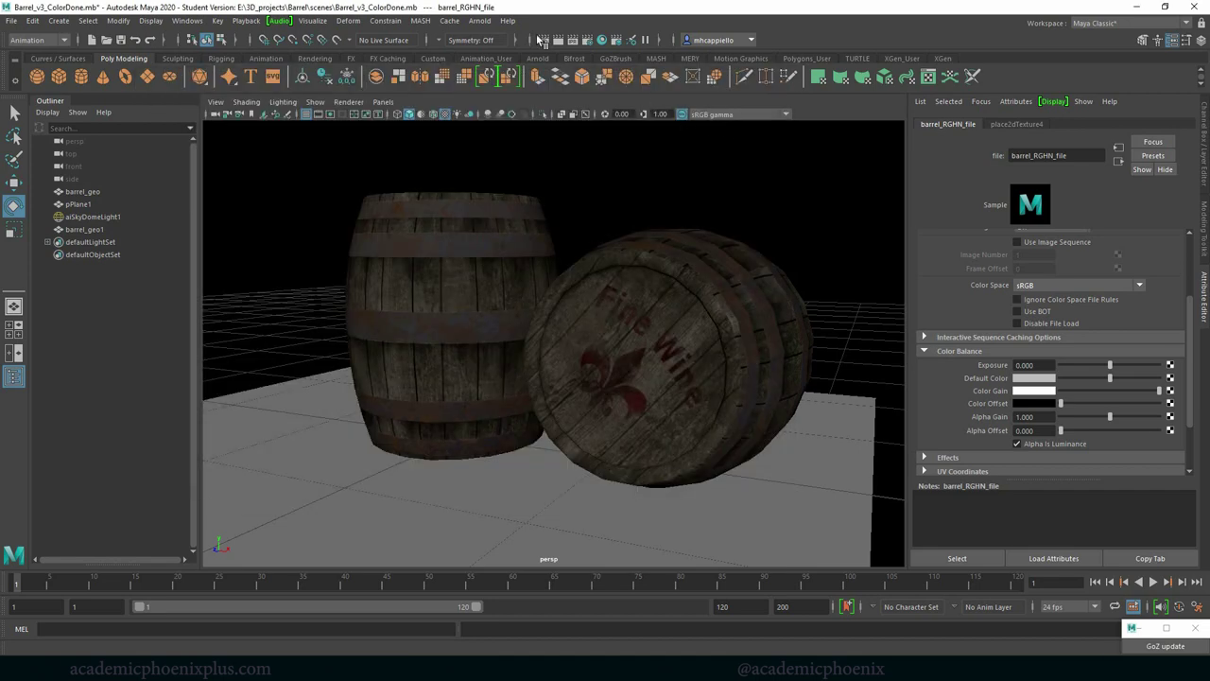
left_click(480, 20)
left_click(492, 43)
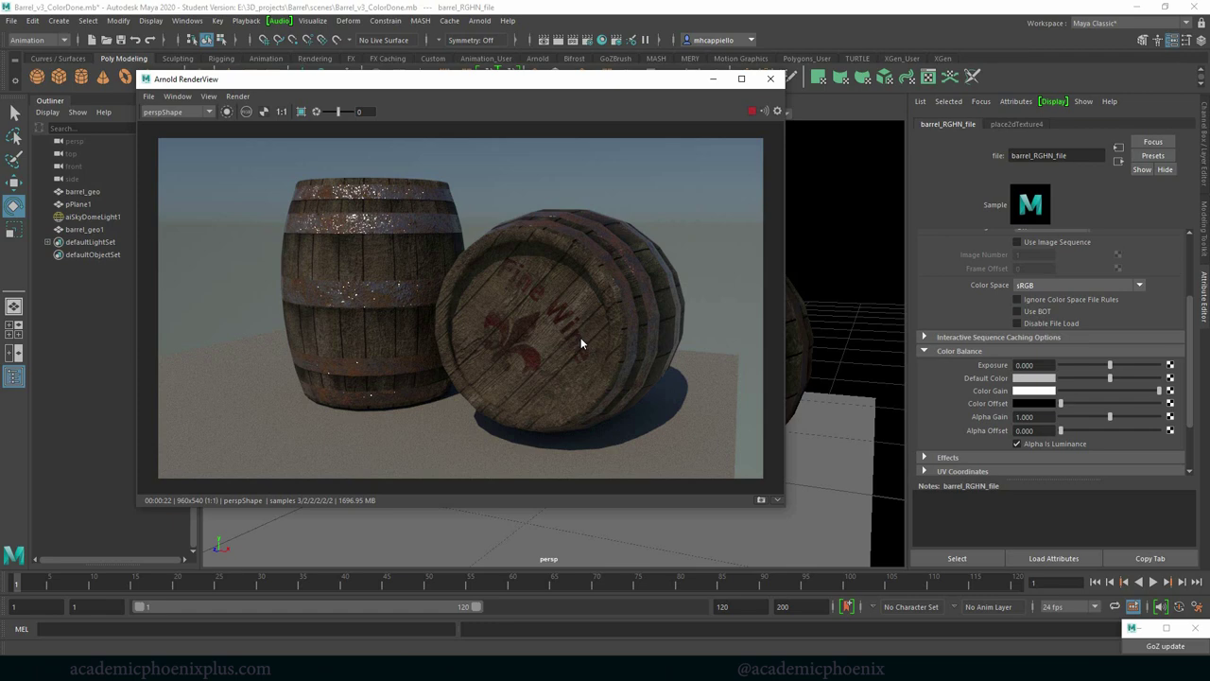
Show barrel_shader's aiStandardSurface attributes in the Attribute Editor.
left_click(1118, 161)
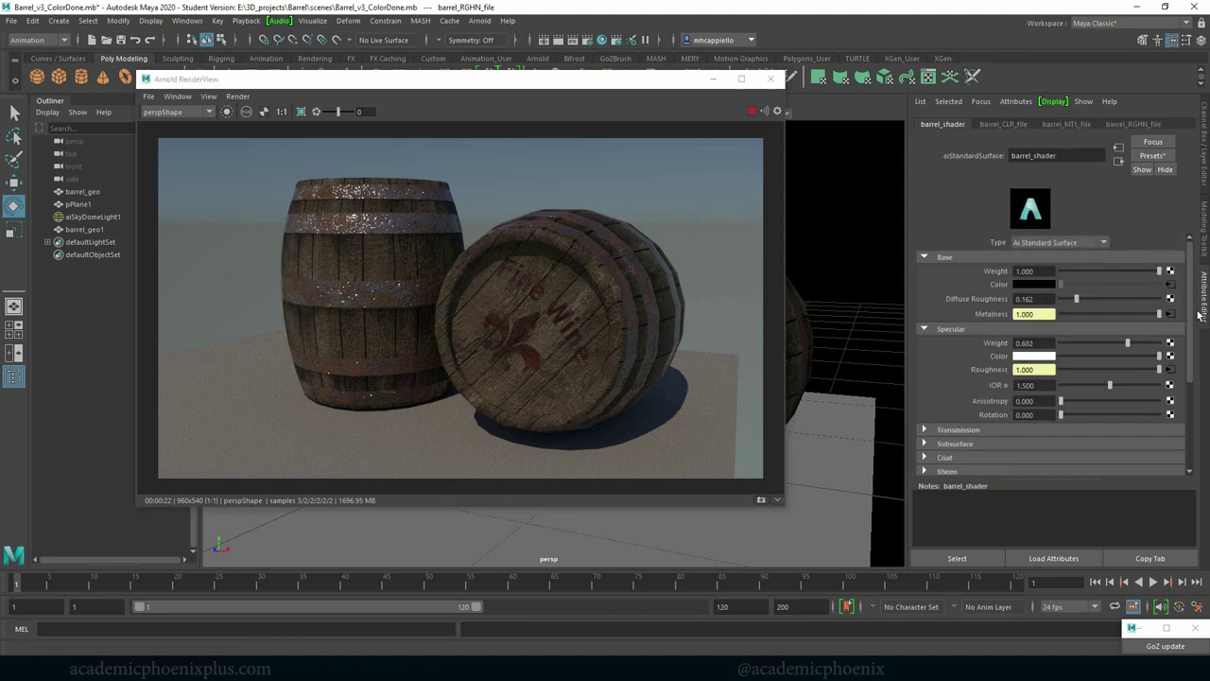